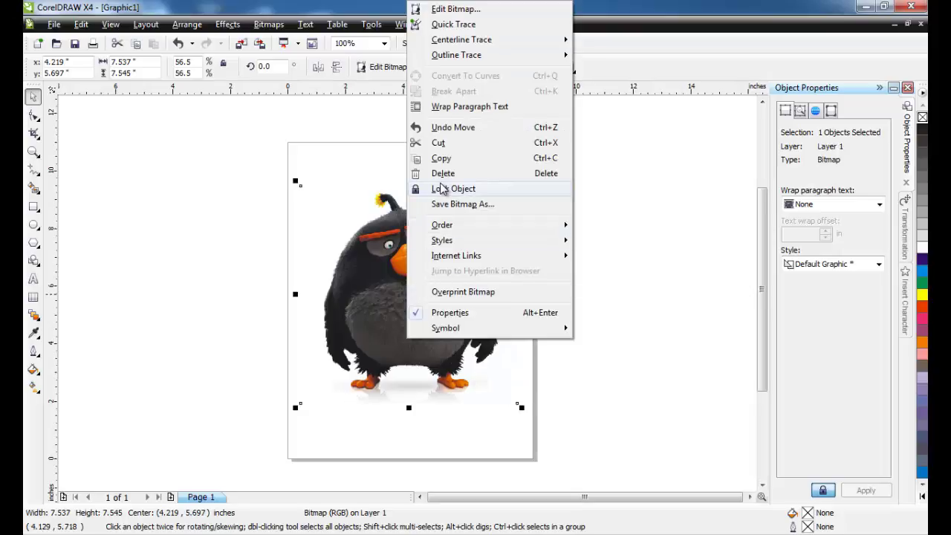
Lock the black bird bitmap and activate the Pen tool.
{"action": "left_click", "coordinate": [444, 189]}
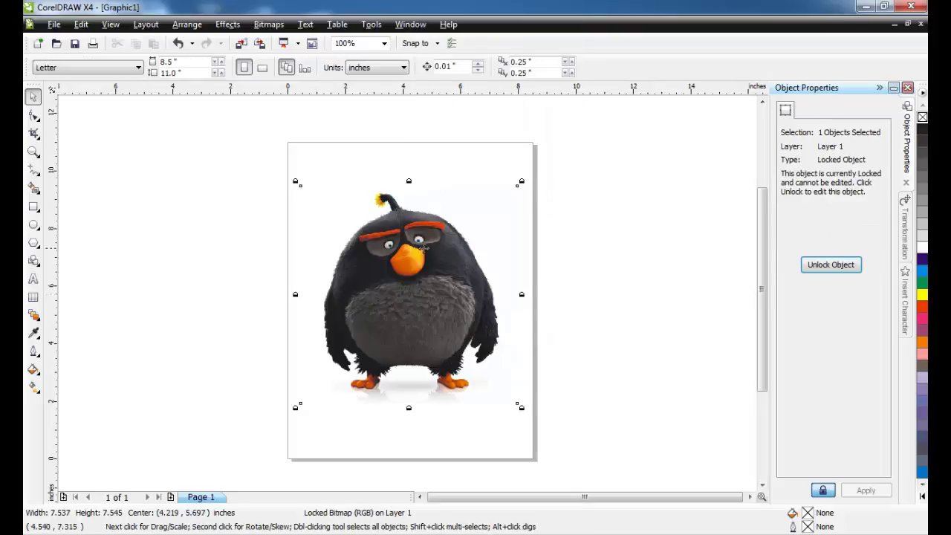
{"action": "left_click", "coordinate": [34, 175]}
{"action": "left_click", "coordinate": [74, 223]}
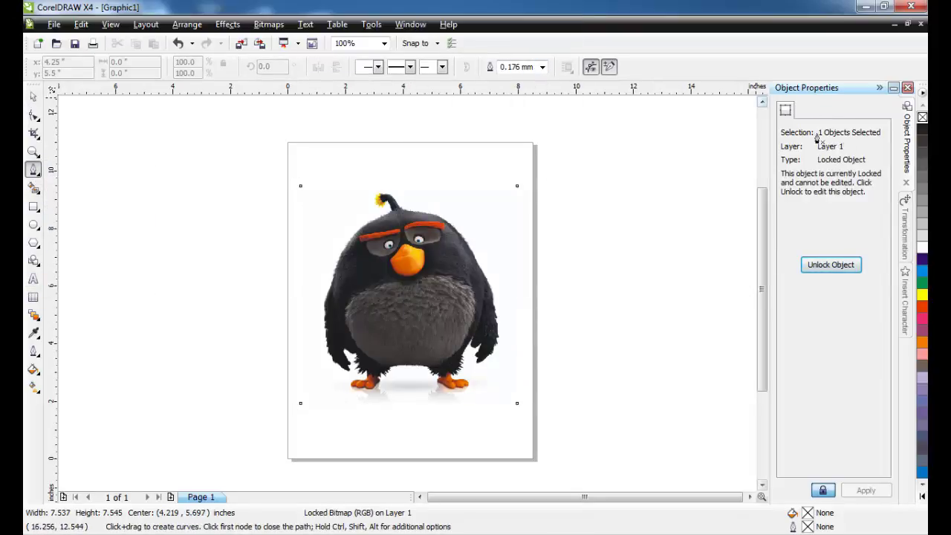
With nothing selected, set the default outline colour for new graphic objects to yellow.
{"action": "left_click", "coordinate": [35, 97]}
{"action": "left_click", "coordinate": [32, 171]}
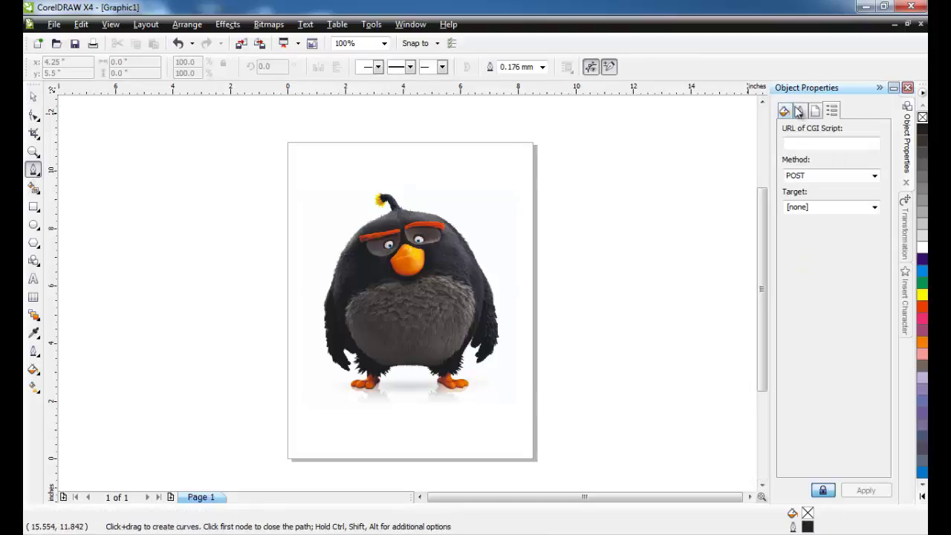
{"action": "left_click", "coordinate": [801, 112]}
{"action": "left_click", "coordinate": [829, 152]}
{"action": "left_click", "coordinate": [821, 203]}
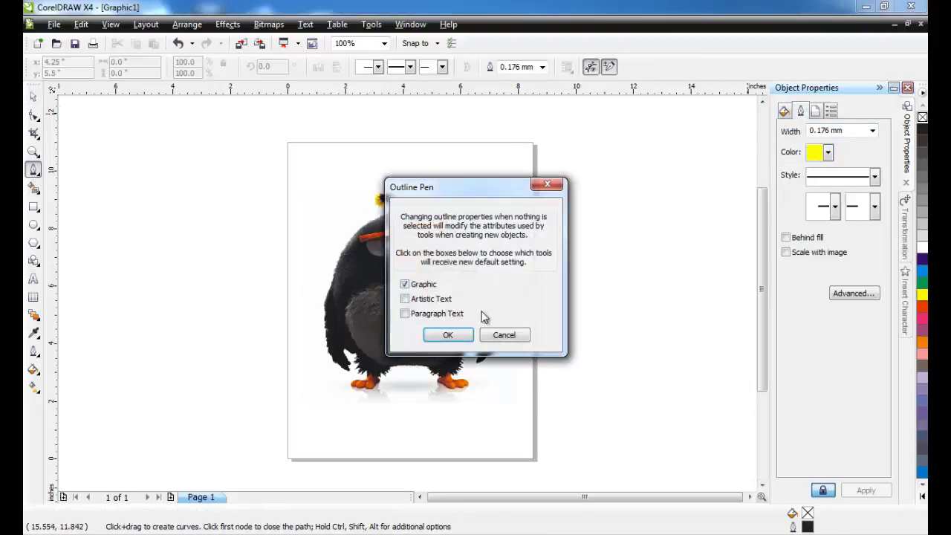
{"action": "left_click", "coordinate": [445, 335]}
Start a Pen outline at the right base of the head's fuse and trace its outer edge up and over the bend.
{"action": "scroll", "coordinate": [407, 299], "scroll_direction": "up", "scroll_amount": 3}
{"action": "scroll", "coordinate": [407, 298], "scroll_direction": "down", "scroll_amount": 2}
{"action": "scroll", "coordinate": [428, 293], "scroll_direction": "up", "scroll_amount": 3}
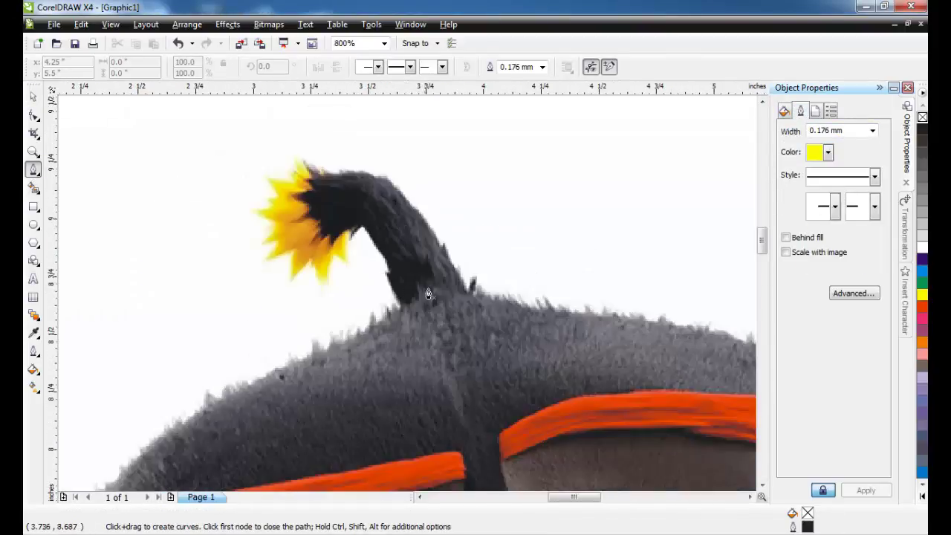
{"action": "scroll", "coordinate": [378, 282], "scroll_direction": "down", "scroll_amount": 2}
{"action": "scroll", "coordinate": [485, 297], "scroll_direction": "up", "scroll_amount": 3}
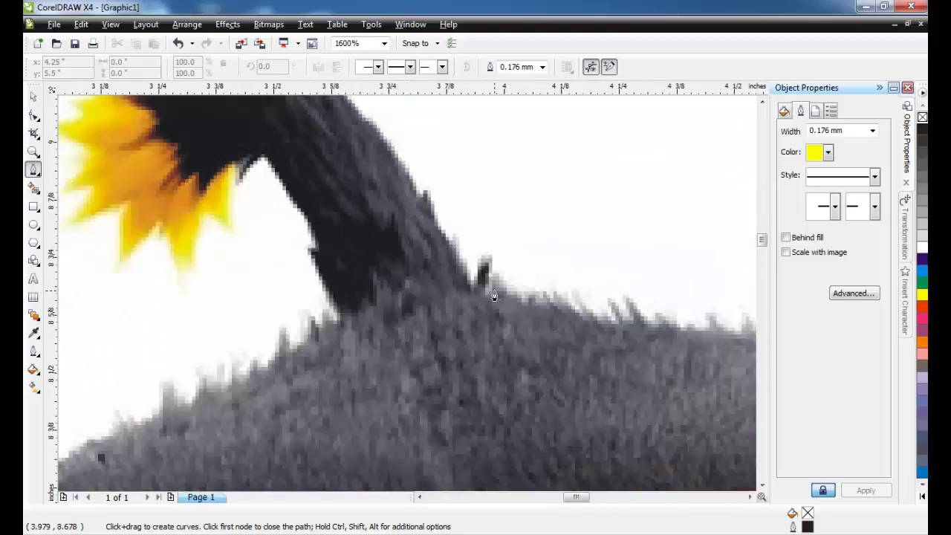
{"action": "left_click", "coordinate": [422, 196]}
{"action": "scroll", "coordinate": [401, 159], "scroll_direction": "down", "scroll_amount": 2}
{"action": "scroll", "coordinate": [391, 272], "scroll_direction": "up", "scroll_amount": 1}
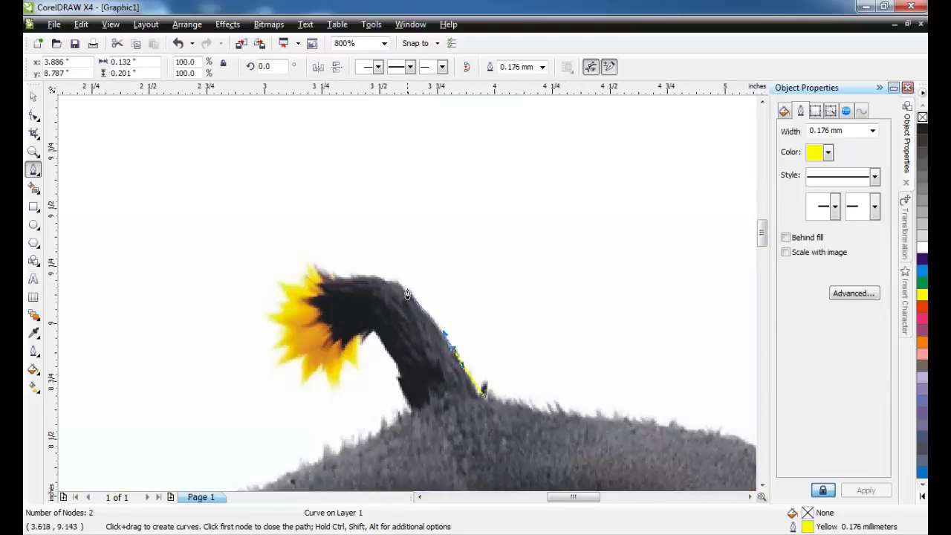
{"action": "left_click_drag", "start_coordinate": [384, 281], "coordinate": [367, 276]}
{"action": "scroll", "coordinate": [333, 285], "scroll_direction": "up", "scroll_amount": 2}
{"action": "scroll", "coordinate": [391, 300], "scroll_direction": "up", "scroll_amount": 1}
{"action": "left_click_drag", "start_coordinate": [427, 280], "coordinate": [386, 273]}
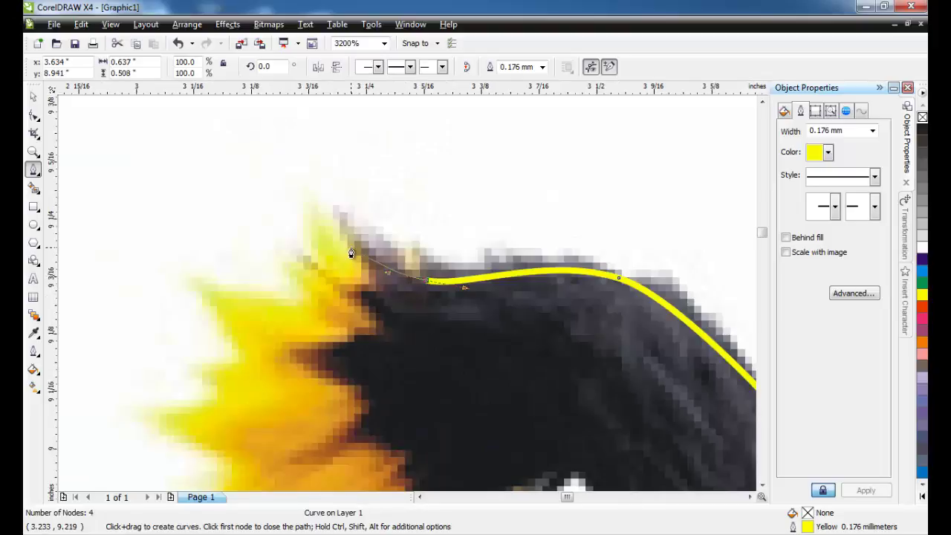
Continue the outline in a zigzag along the upper boundary between the black fuse and its yellow flame.
{"action": "scroll", "coordinate": [357, 263], "scroll_direction": "down", "scroll_amount": 2}
{"action": "scroll", "coordinate": [361, 269], "scroll_direction": "up", "scroll_amount": 2}
{"action": "left_click", "coordinate": [433, 345]}
{"action": "left_click", "coordinate": [379, 353]}
{"action": "left_click", "coordinate": [411, 378]}
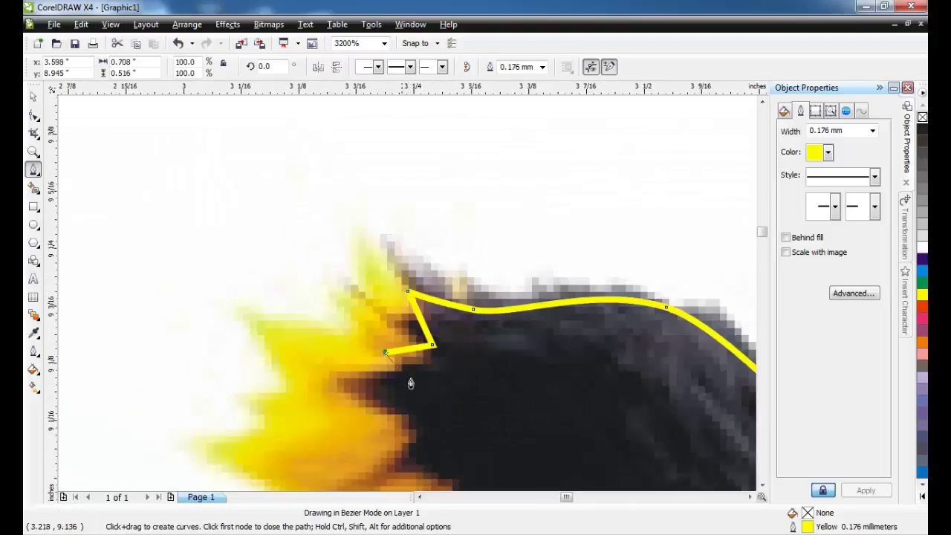
{"action": "left_click", "coordinate": [357, 388]}
{"action": "left_click", "coordinate": [417, 448]}
{"action": "scroll", "coordinate": [418, 451], "scroll_direction": "down", "scroll_amount": 1}
{"action": "scroll", "coordinate": [377, 312], "scroll_direction": "up", "scroll_amount": 1}
{"action": "left_click", "coordinate": [380, 307]}
{"action": "left_click", "coordinate": [446, 318]}
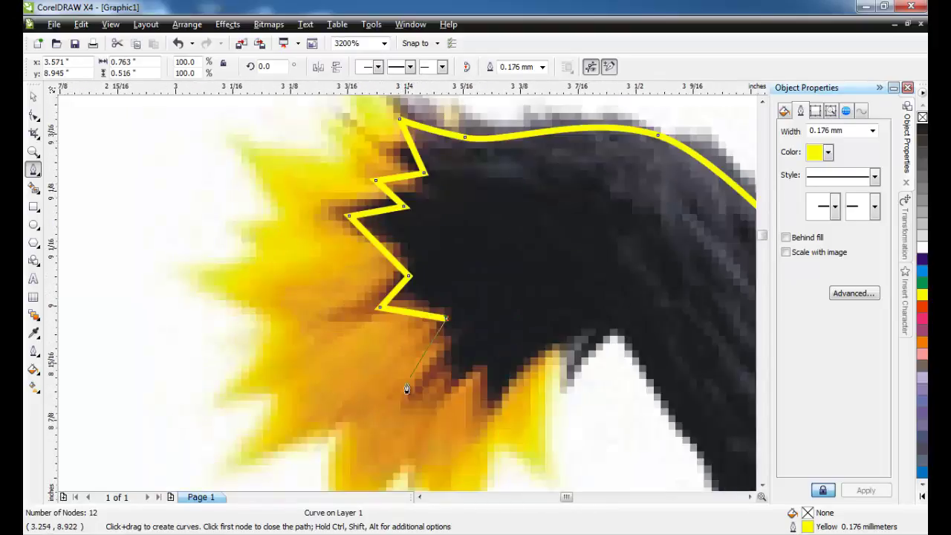
Continue the zigzag outline along the lower flame boundary to the underside of the fuse.
{"action": "left_click", "coordinate": [404, 384]}
{"action": "left_click", "coordinate": [465, 365]}
{"action": "left_click", "coordinate": [461, 401]}
{"action": "left_click", "coordinate": [498, 372]}
{"action": "left_click", "coordinate": [494, 403]}
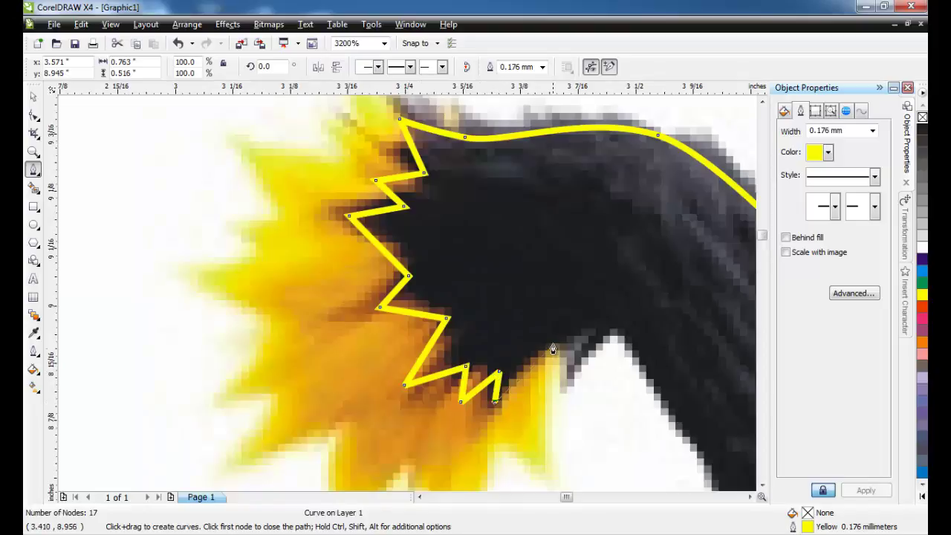
{"action": "left_click", "coordinate": [553, 343]}
{"action": "left_click", "coordinate": [584, 324]}
{"action": "left_click", "coordinate": [572, 375]}
Trace the inner curve of the fuse down to where it meets the head.
{"action": "left_click_drag", "start_coordinate": [623, 342], "coordinate": [652, 360]}
{"action": "scroll", "coordinate": [652, 360], "scroll_direction": "down", "scroll_amount": 2}
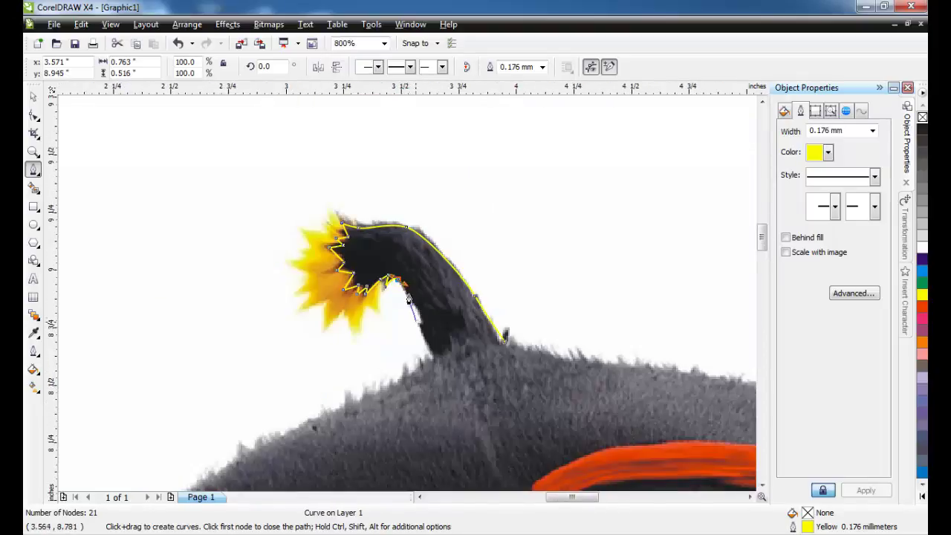
{"action": "scroll", "coordinate": [417, 316], "scroll_direction": "up", "scroll_amount": 1}
{"action": "left_click", "coordinate": [423, 291]}
{"action": "left_click", "coordinate": [446, 369]}
{"action": "scroll", "coordinate": [433, 386], "scroll_direction": "down", "scroll_amount": 1}
{"action": "scroll", "coordinate": [361, 335], "scroll_direction": "up", "scroll_amount": 1}
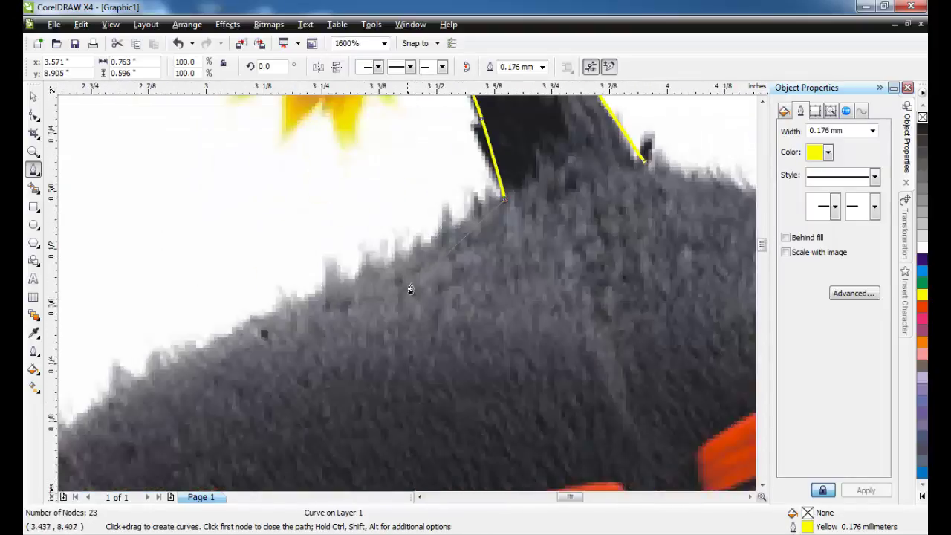
Trace the furry top of the head from the fuse's base down its left slope, including the small tufts.
{"action": "left_click", "coordinate": [445, 235]}
{"action": "left_click", "coordinate": [377, 260]}
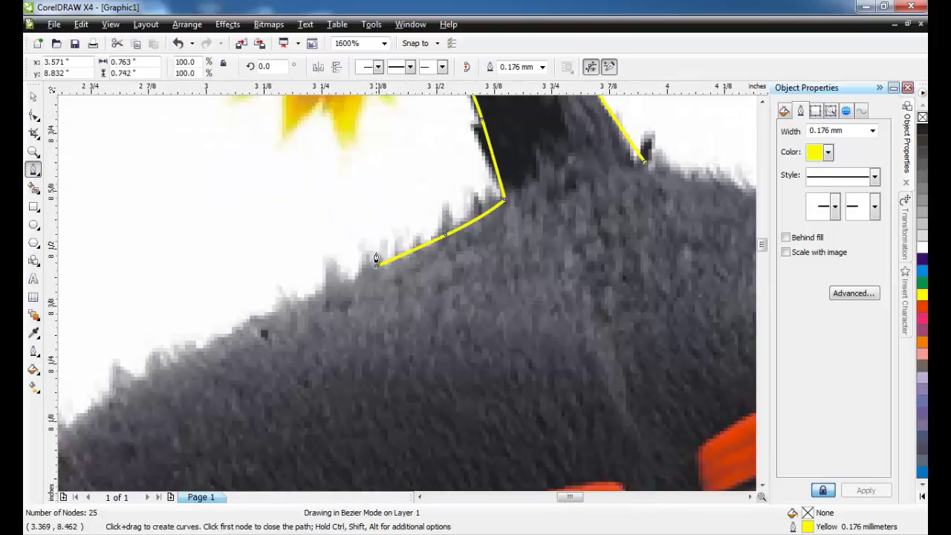
{"action": "left_click_drag", "start_coordinate": [362, 267], "coordinate": [344, 281]}
{"action": "left_click", "coordinate": [326, 289]}
{"action": "scroll", "coordinate": [275, 320], "scroll_direction": "down", "scroll_amount": 1}
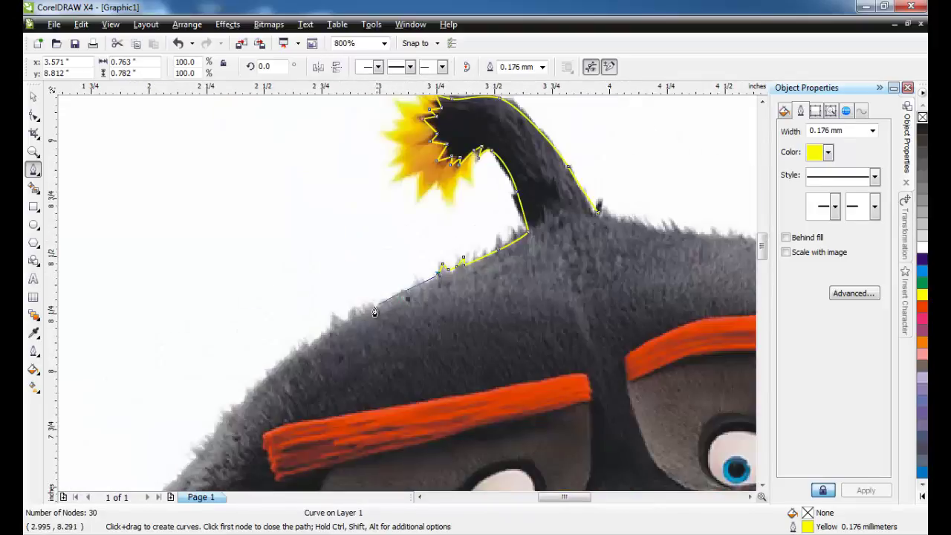
{"action": "scroll", "coordinate": [373, 309], "scroll_direction": "up", "scroll_amount": 1}
{"action": "left_click_drag", "start_coordinate": [333, 325], "coordinate": [273, 362]}
{"action": "scroll", "coordinate": [319, 340], "scroll_direction": "down", "scroll_amount": 2}
{"action": "scroll", "coordinate": [406, 296], "scroll_direction": "up", "scroll_amount": 1}
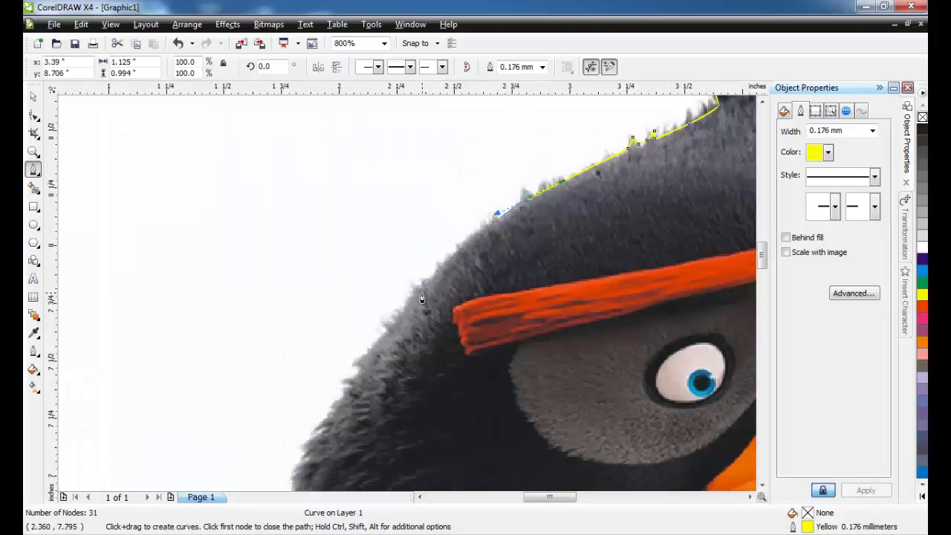
Continue the outline down the left side of the head beside the eyebrow, adding jagged fur tufts.
{"action": "left_click", "coordinate": [400, 311]}
{"action": "scroll", "coordinate": [395, 319], "scroll_direction": "up", "scroll_amount": 2}
{"action": "left_click", "coordinate": [397, 280]}
{"action": "left_click", "coordinate": [407, 290]}
{"action": "left_click", "coordinate": [351, 314]}
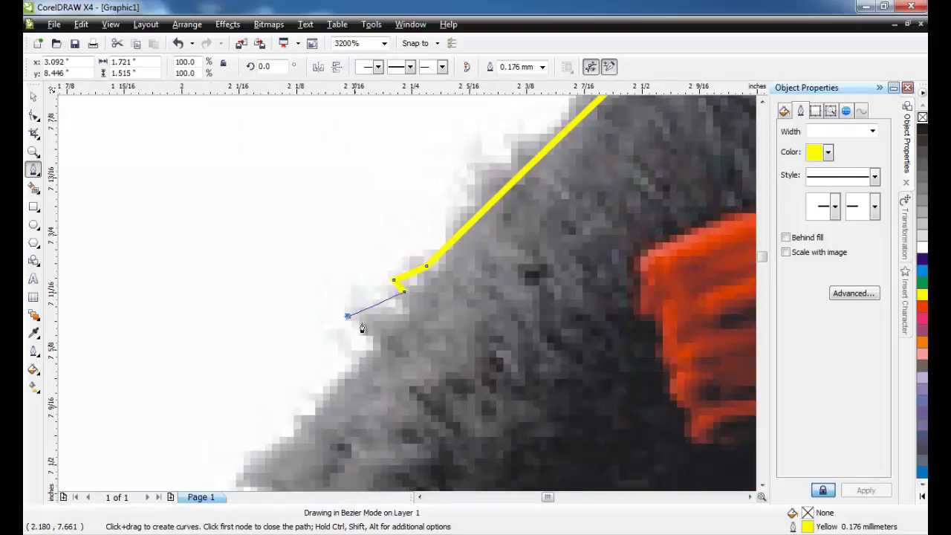
{"action": "left_click", "coordinate": [386, 333]}
{"action": "scroll", "coordinate": [344, 385], "scroll_direction": "down", "scroll_amount": 2}
{"action": "scroll", "coordinate": [405, 295], "scroll_direction": "down", "scroll_amount": 1}
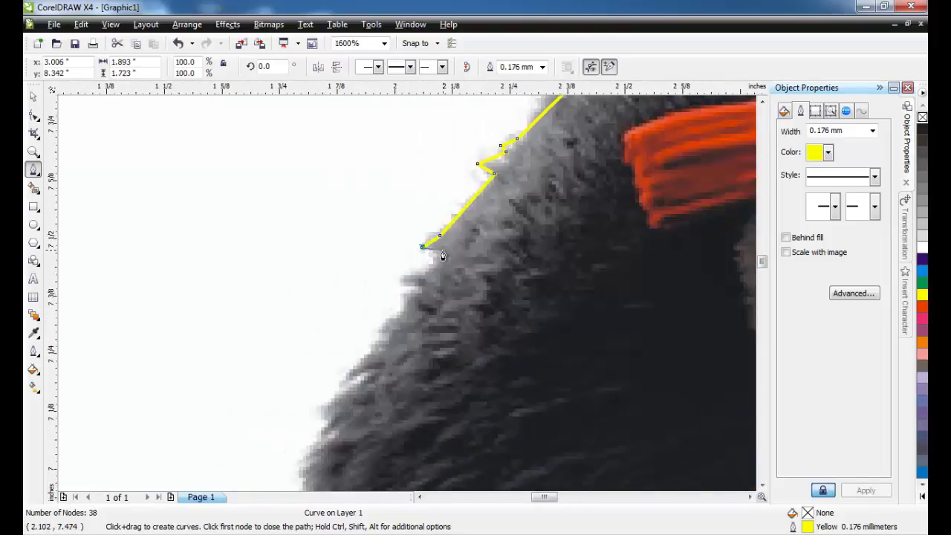
{"action": "left_click", "coordinate": [370, 361]}
{"action": "left_click", "coordinate": [346, 379]}
{"action": "left_click", "coordinate": [358, 377]}
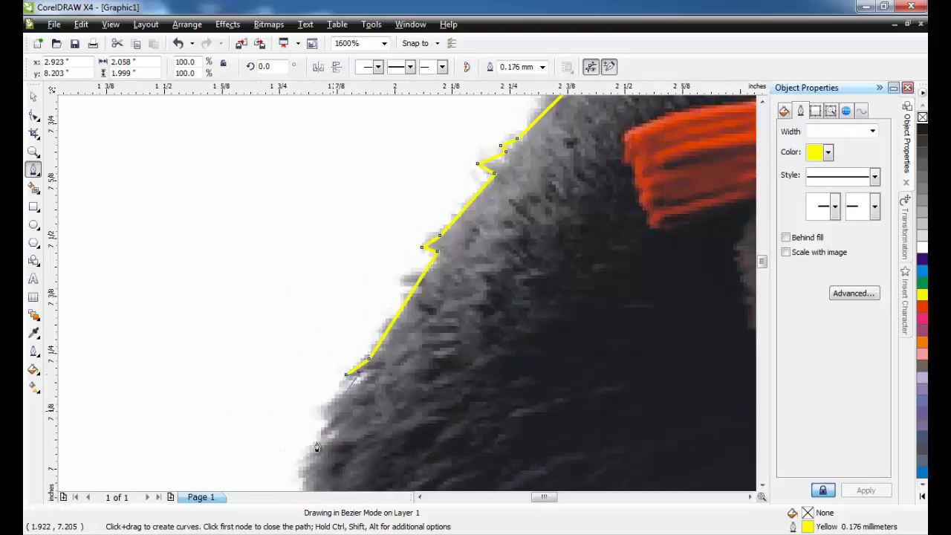
Extend the outline down the body's upper left side and add a pointed fur tuft.
{"action": "scroll", "coordinate": [318, 450], "scroll_direction": "down", "scroll_amount": 2}
{"action": "scroll", "coordinate": [405, 296], "scroll_direction": "up", "scroll_amount": 1}
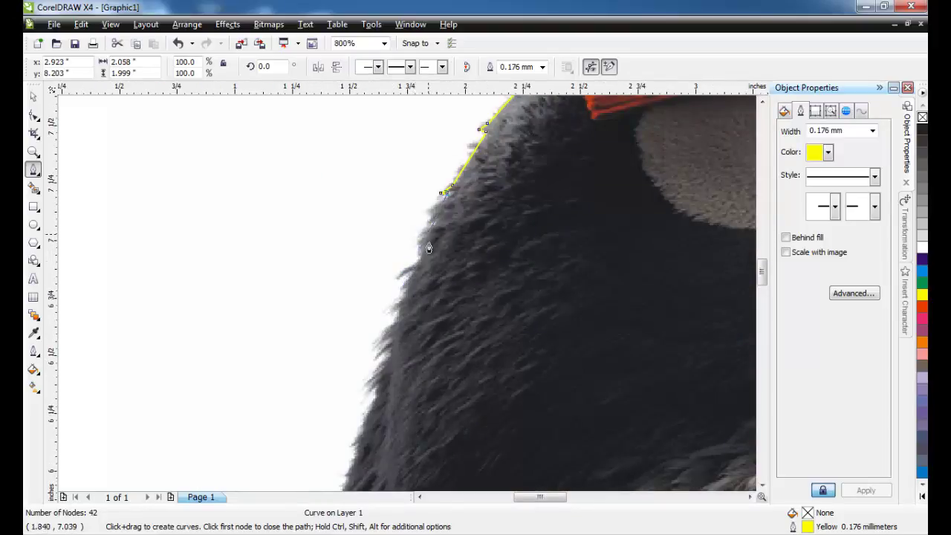
{"action": "scroll", "coordinate": [429, 247], "scroll_direction": "up", "scroll_amount": 1}
{"action": "left_click_drag", "start_coordinate": [387, 315], "coordinate": [385, 319]}
{"action": "left_click", "coordinate": [382, 329]}
{"action": "left_click", "coordinate": [346, 360]}
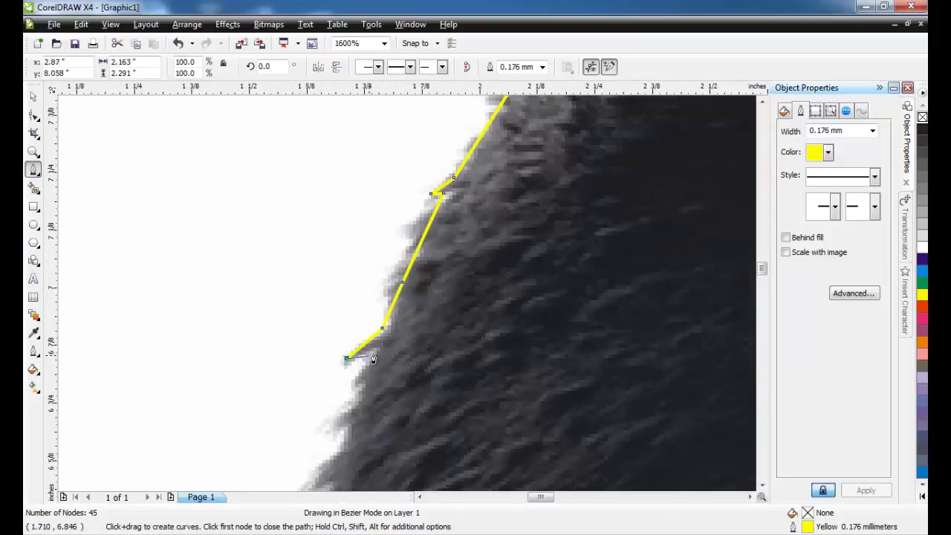
{"action": "left_click", "coordinate": [373, 354]}
Continue the outline with more fur tufts down the body's left side to the top of the left wing.
{"action": "scroll", "coordinate": [332, 442], "scroll_direction": "down", "scroll_amount": 2}
{"action": "scroll", "coordinate": [406, 291], "scroll_direction": "up", "scroll_amount": 1}
{"action": "left_click", "coordinate": [406, 296]}
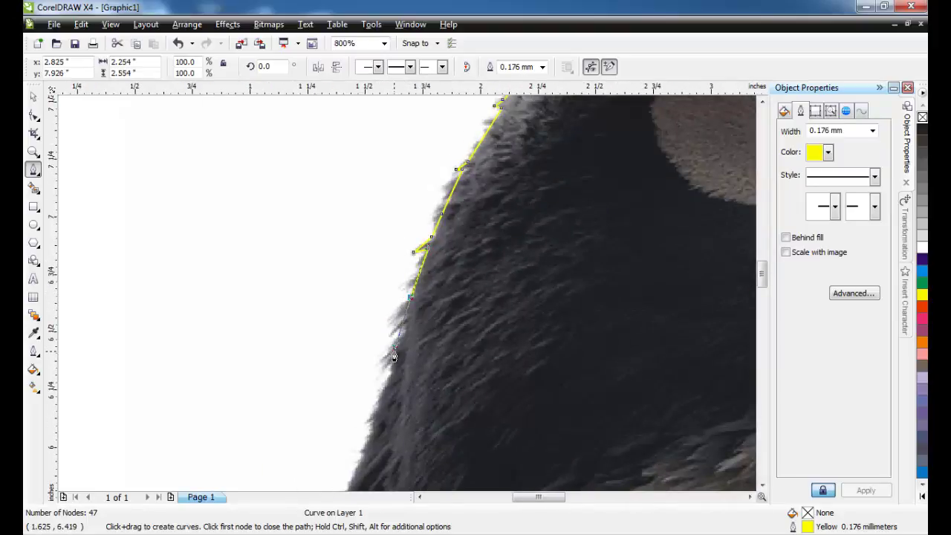
{"action": "scroll", "coordinate": [390, 360], "scroll_direction": "up", "scroll_amount": 2}
{"action": "left_click", "coordinate": [362, 326]}
{"action": "left_click", "coordinate": [405, 353]}
{"action": "scroll", "coordinate": [405, 353], "scroll_direction": "down", "scroll_amount": 2}
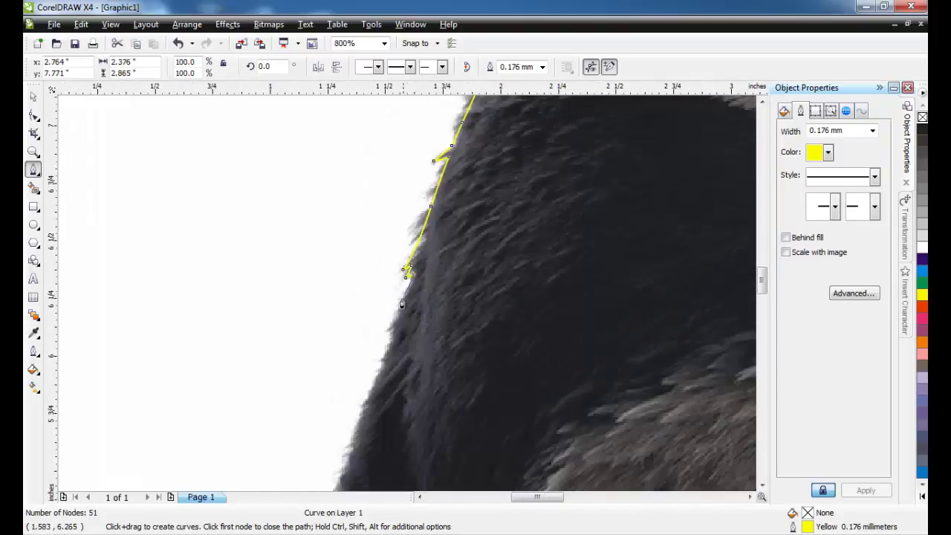
{"action": "left_click", "coordinate": [394, 318]}
{"action": "left_click", "coordinate": [383, 332]}
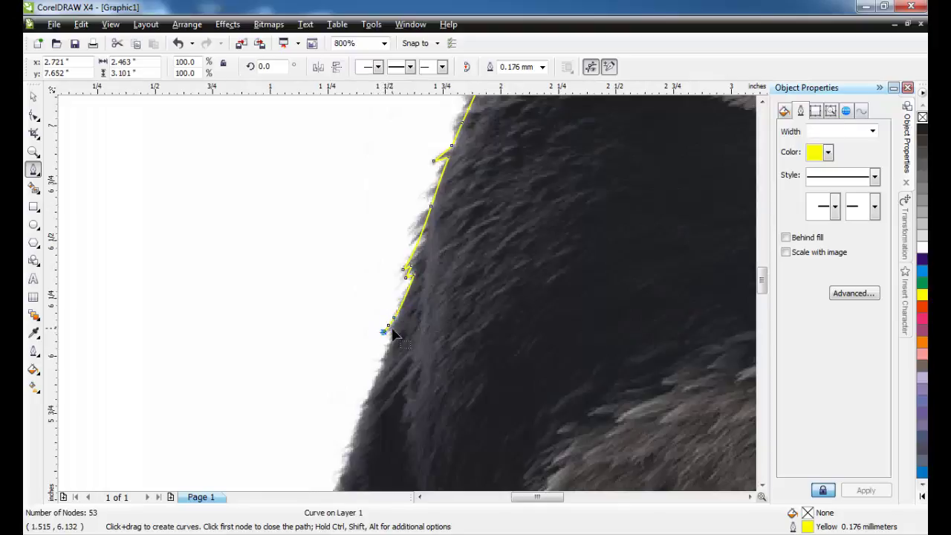
{"action": "left_click", "coordinate": [390, 327]}
{"action": "scroll", "coordinate": [390, 338], "scroll_direction": "up", "scroll_amount": 2}
{"action": "left_click", "coordinate": [408, 270]}
{"action": "scroll", "coordinate": [407, 286], "scroll_direction": "down", "scroll_amount": 1}
{"action": "scroll", "coordinate": [404, 302], "scroll_direction": "down", "scroll_amount": 3}
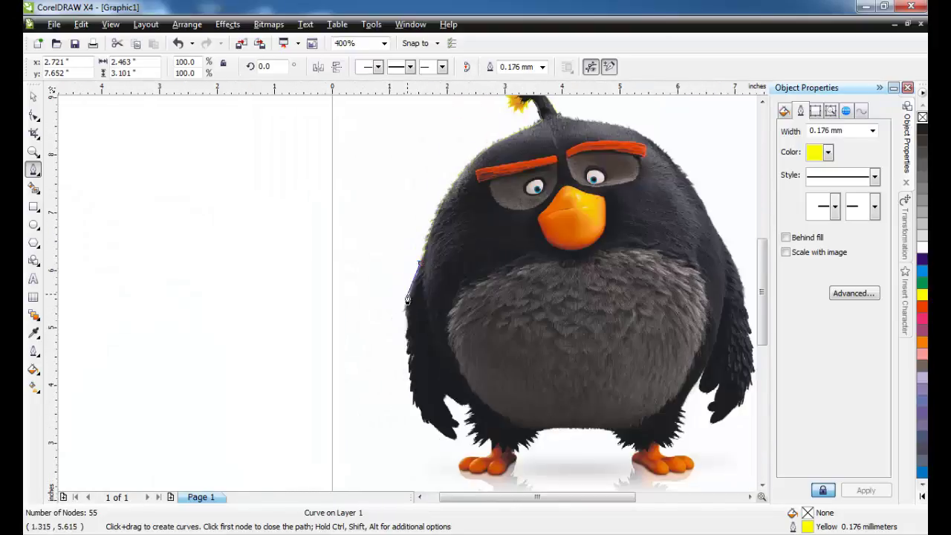
{"action": "scroll", "coordinate": [411, 312], "scroll_direction": "up", "scroll_amount": 1}
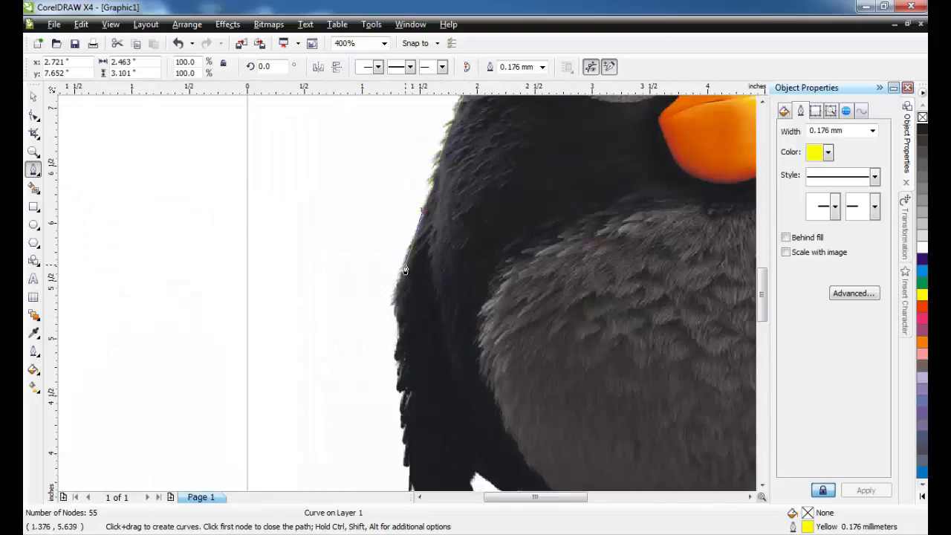
{"action": "scroll", "coordinate": [403, 262], "scroll_direction": "down", "scroll_amount": 1}
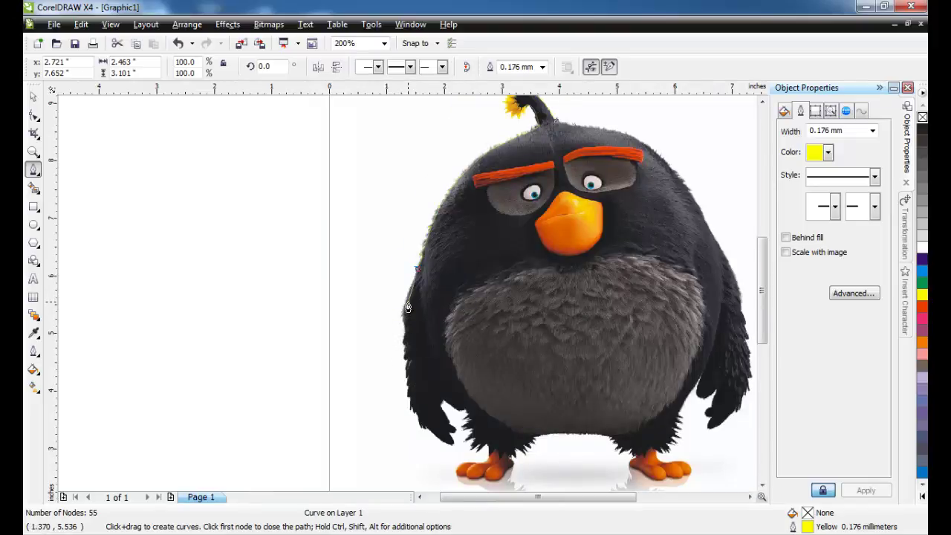
{"action": "scroll", "coordinate": [408, 306], "scroll_direction": "up", "scroll_amount": 1}
{"action": "scroll", "coordinate": [422, 295], "scroll_direction": "up", "scroll_amount": 1}
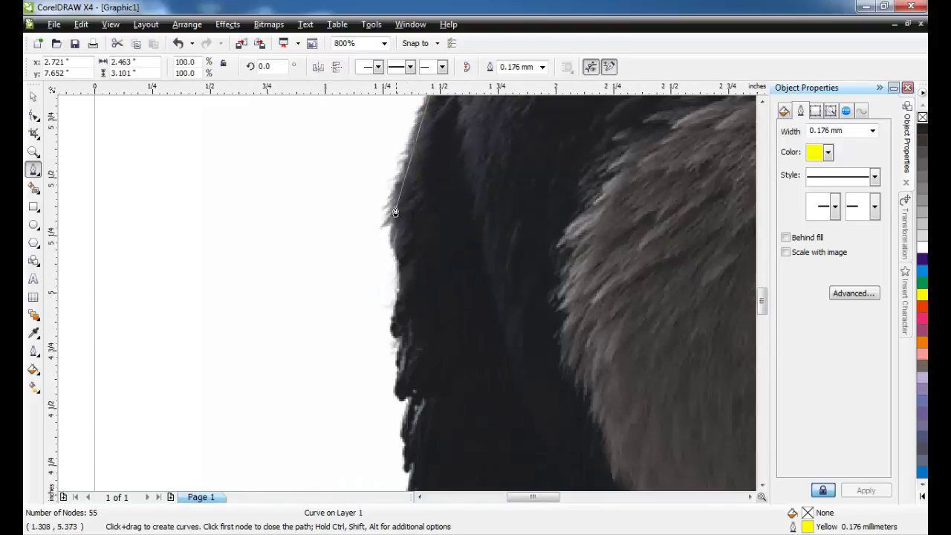
{"action": "scroll", "coordinate": [402, 293], "scroll_direction": "down", "scroll_amount": 2}
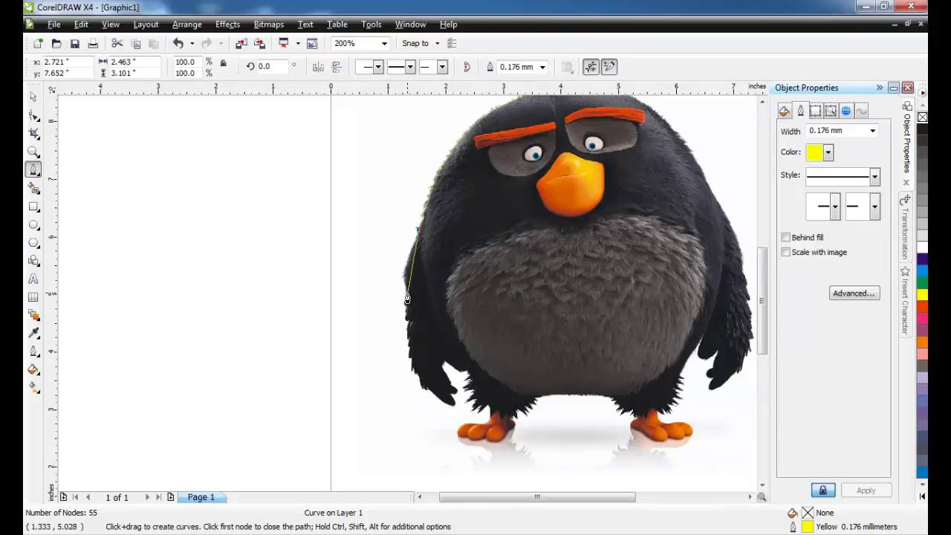
{"action": "scroll", "coordinate": [407, 298], "scroll_direction": "up", "scroll_amount": 1}
{"action": "scroll", "coordinate": [428, 252], "scroll_direction": "up", "scroll_amount": 2}
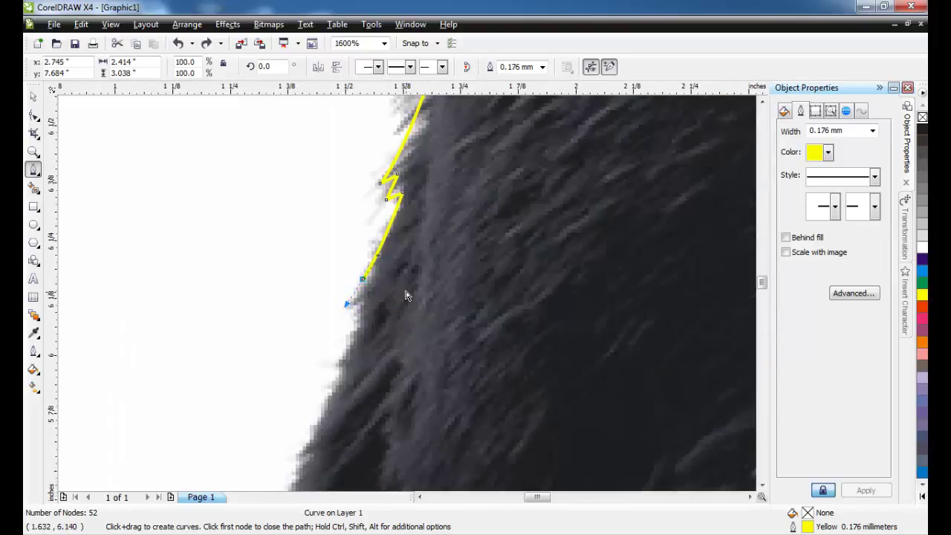
{"action": "scroll", "coordinate": [405, 300], "scroll_direction": "down", "scroll_amount": 2}
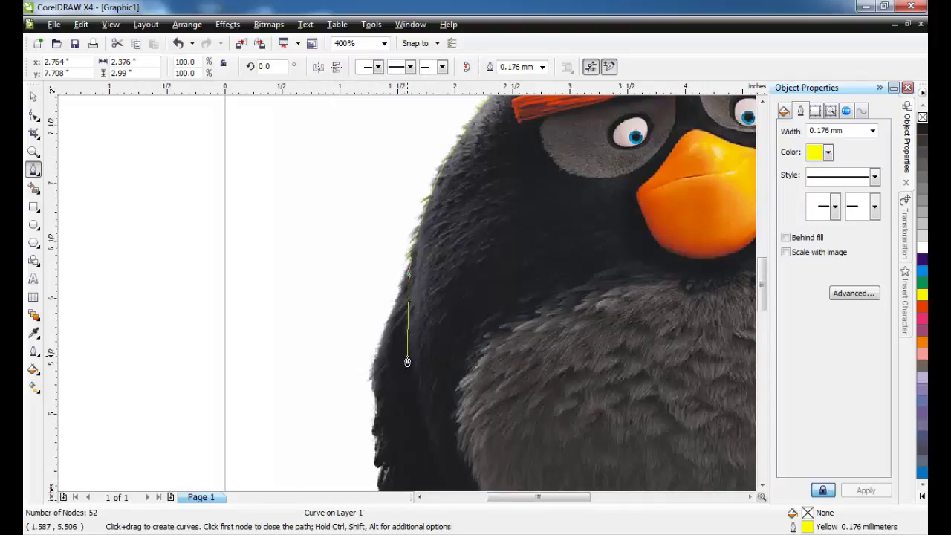
Run the outline down inside the left wing and across the body to the gap between wing and leg.
{"action": "scroll", "coordinate": [407, 298], "scroll_direction": "up", "scroll_amount": 2}
{"action": "left_click", "coordinate": [405, 344]}
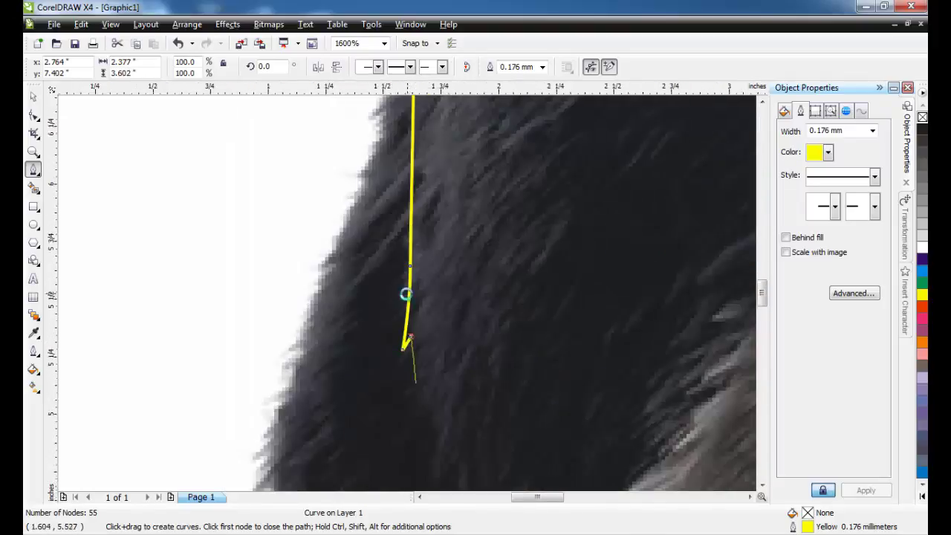
{"action": "scroll", "coordinate": [406, 343], "scroll_direction": "down", "scroll_amount": 1}
{"action": "left_click_drag", "start_coordinate": [438, 370], "coordinate": [446, 424]}
{"action": "scroll", "coordinate": [446, 425], "scroll_direction": "down", "scroll_amount": 2}
{"action": "scroll", "coordinate": [410, 295], "scroll_direction": "up", "scroll_amount": 2}
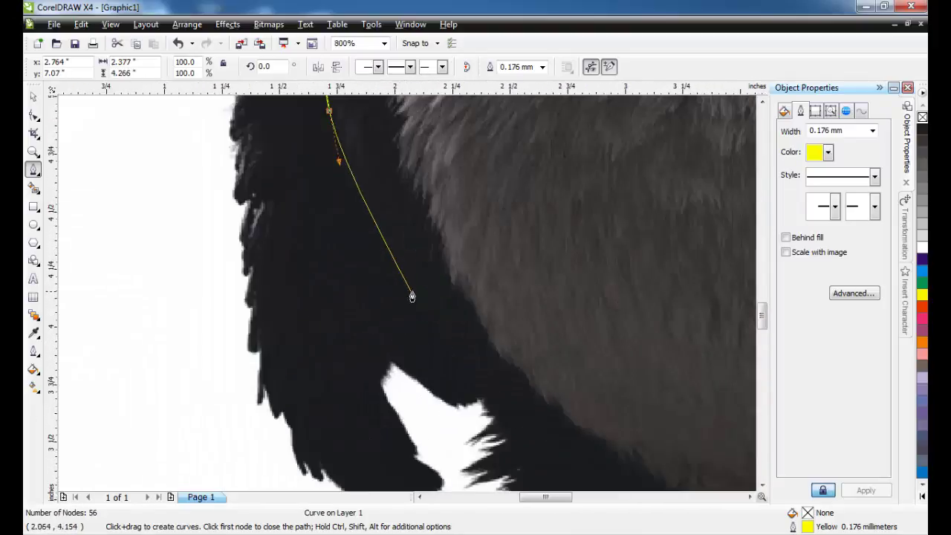
{"action": "left_click_drag", "start_coordinate": [423, 324], "coordinate": [446, 363]}
{"action": "left_click", "coordinate": [491, 410]}
Trace the upper jagged fur tufts on the outer edge of the left leg.
{"action": "scroll", "coordinate": [490, 431], "scroll_direction": "up", "scroll_amount": 2}
{"action": "left_click_drag", "start_coordinate": [400, 257], "coordinate": [371, 333]}
{"action": "left_click", "coordinate": [342, 326]}
{"action": "left_click", "coordinate": [463, 326]}
{"action": "scroll", "coordinate": [370, 393], "scroll_direction": "down", "scroll_amount": 1}
{"action": "scroll", "coordinate": [407, 296], "scroll_direction": "up", "scroll_amount": 1}
{"action": "left_click", "coordinate": [347, 334]}
{"action": "left_click", "coordinate": [421, 329]}
Continue the outline through the middle jagged fur tufts on the outer edge of the left leg.
{"action": "left_click", "coordinate": [362, 382]}
{"action": "left_click", "coordinate": [489, 362]}
{"action": "left_click", "coordinate": [540, 348]}
{"action": "left_click", "coordinate": [496, 392]}
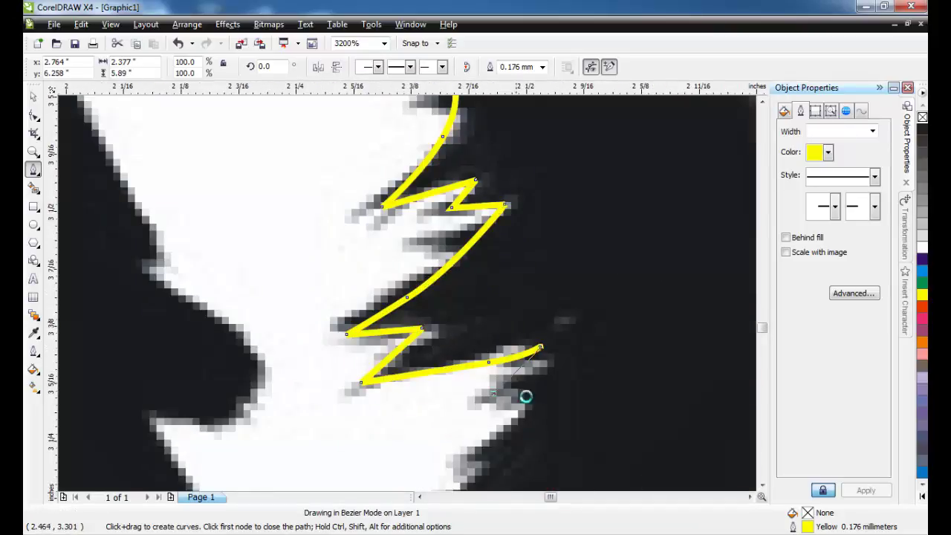
{"action": "left_click", "coordinate": [533, 397]}
{"action": "scroll", "coordinate": [486, 443], "scroll_direction": "down", "scroll_amount": 2}
{"action": "scroll", "coordinate": [406, 312], "scroll_direction": "up", "scroll_amount": 1}
{"action": "left_click", "coordinate": [388, 283]}
{"action": "left_click", "coordinate": [355, 307]}
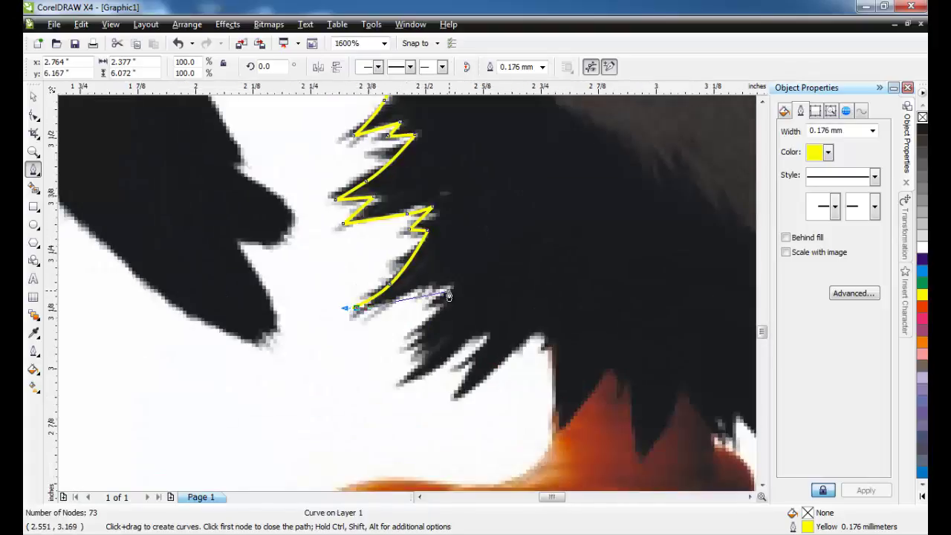
Trace the lowest fur tufts on the left leg's outer edge down to the orange ankle.
{"action": "left_click", "coordinate": [447, 290]}
{"action": "left_click_drag", "start_coordinate": [422, 327], "coordinate": [406, 349]}
{"action": "left_click", "coordinate": [425, 348]}
{"action": "left_click", "coordinate": [405, 376]}
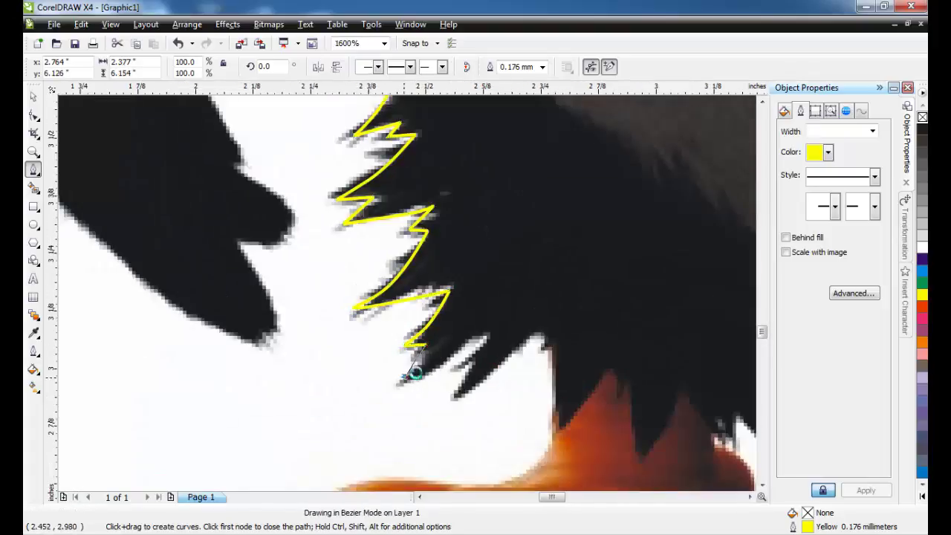
{"action": "left_click", "coordinate": [455, 349]}
{"action": "left_click", "coordinate": [446, 395]}
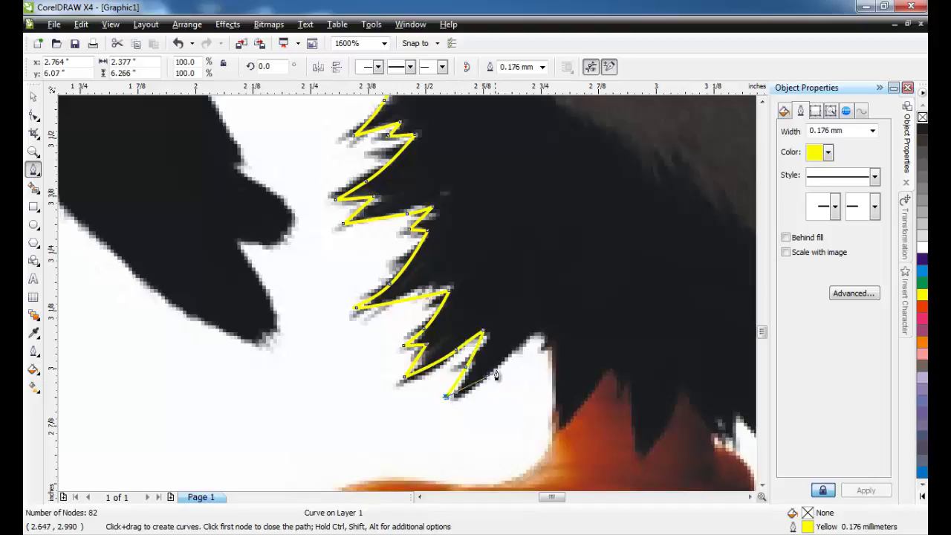
{"action": "left_click", "coordinate": [546, 321]}
{"action": "left_click", "coordinate": [553, 435]}
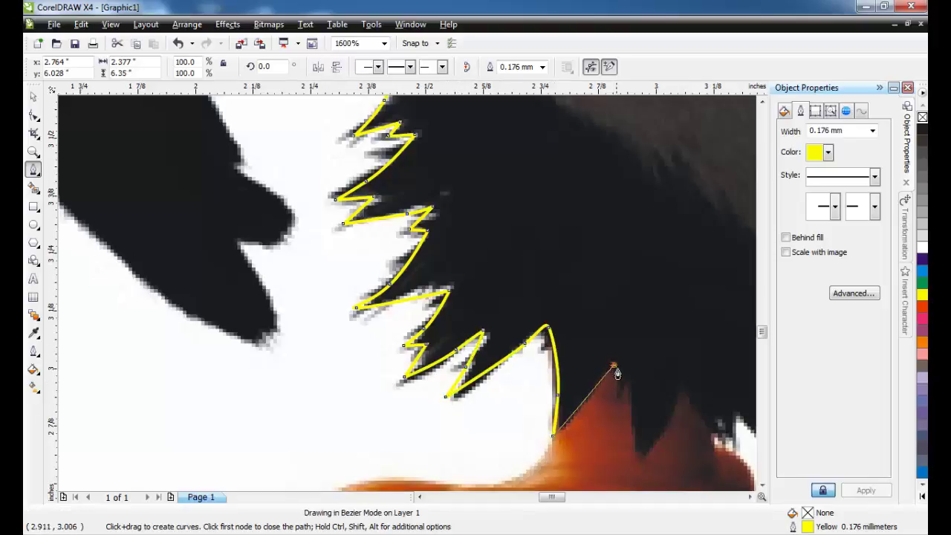
Trace the fur points over the left ankle and the tufts rising along the leg's inner side.
{"action": "left_click", "coordinate": [612, 364]}
{"action": "left_click", "coordinate": [624, 397]}
{"action": "left_click", "coordinate": [643, 458]}
{"action": "scroll", "coordinate": [695, 417], "scroll_direction": "down", "scroll_amount": 2}
{"action": "scroll", "coordinate": [413, 296], "scroll_direction": "up", "scroll_amount": 2}
{"action": "left_click_drag", "start_coordinate": [369, 260], "coordinate": [389, 279]}
{"action": "left_click", "coordinate": [413, 303]}
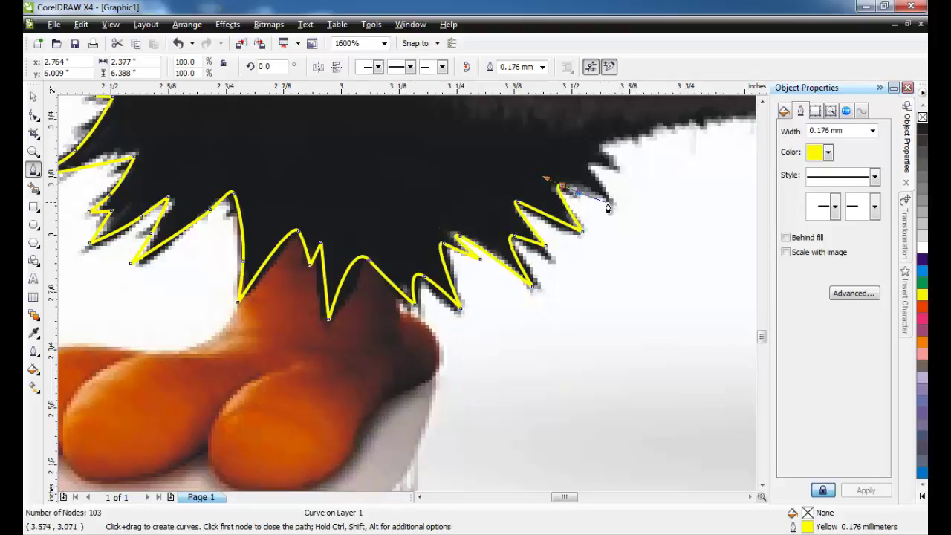
Finish the left leg's inner tufts and run a smooth curve along the belly's lower edge to the right leg.
{"action": "left_click", "coordinate": [615, 151]}
{"action": "scroll", "coordinate": [615, 151], "scroll_direction": "down", "scroll_amount": 2}
{"action": "scroll", "coordinate": [405, 298], "scroll_direction": "up", "scroll_amount": 2}
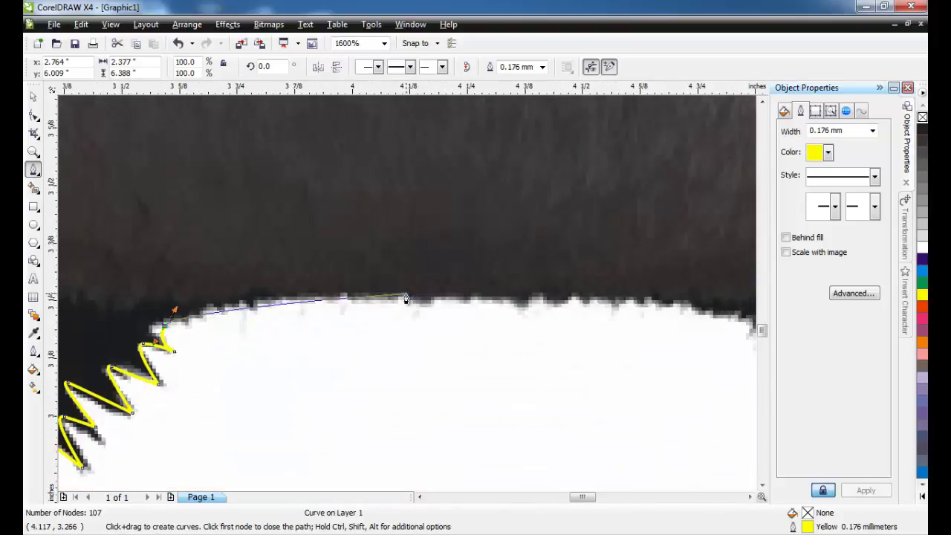
{"action": "left_click", "coordinate": [407, 300]}
{"action": "scroll", "coordinate": [414, 297], "scroll_direction": "down", "scroll_amount": 1}
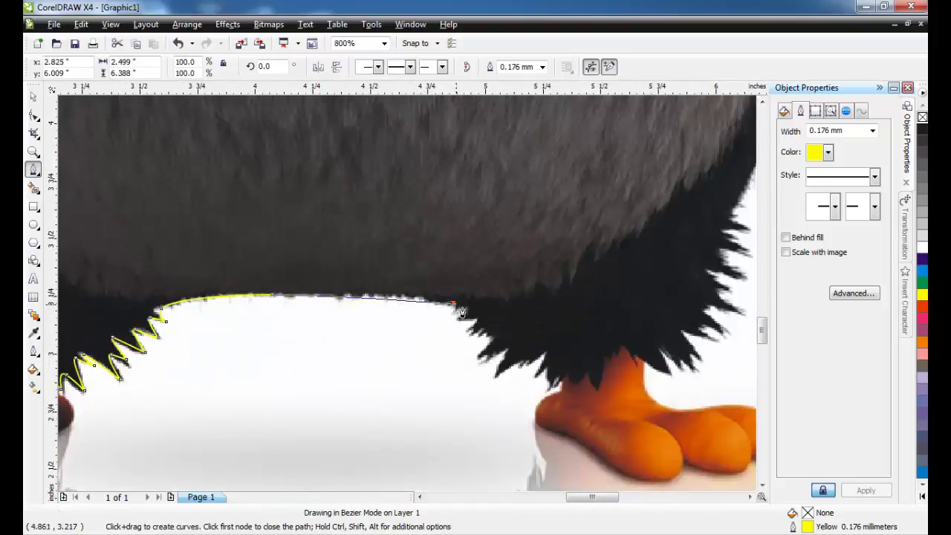
{"action": "left_click", "coordinate": [463, 311]}
Trace the fur tufts down the right leg's inner edge and across the top of the orange ankle.
{"action": "scroll", "coordinate": [465, 311], "scroll_direction": "up", "scroll_amount": 1}
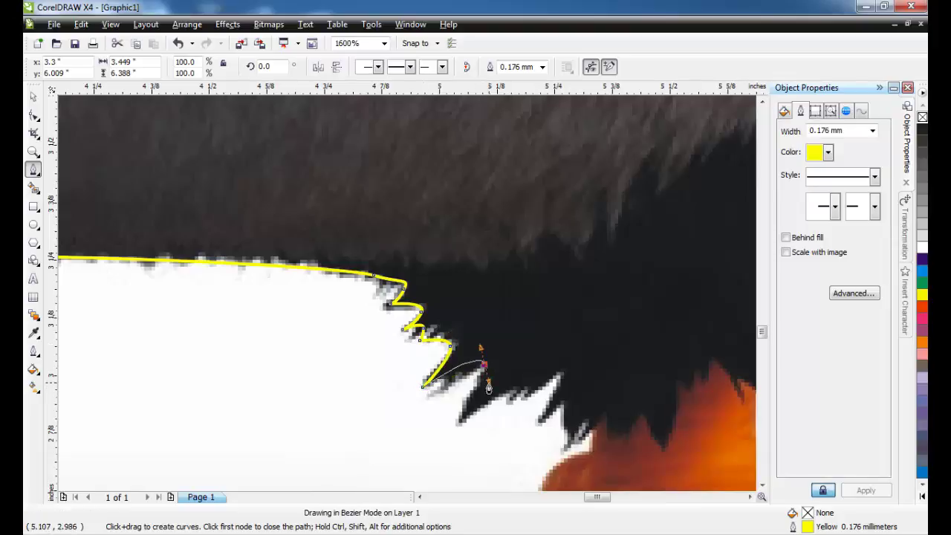
{"action": "left_click", "coordinate": [542, 419]}
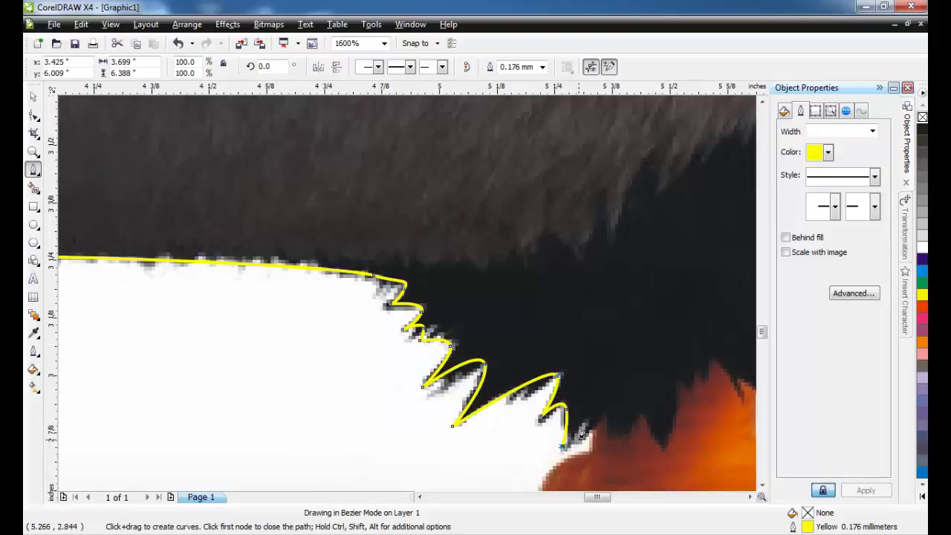
{"action": "scroll", "coordinate": [679, 386], "scroll_direction": "down", "scroll_amount": 1}
{"action": "scroll", "coordinate": [407, 291], "scroll_direction": "up", "scroll_amount": 1}
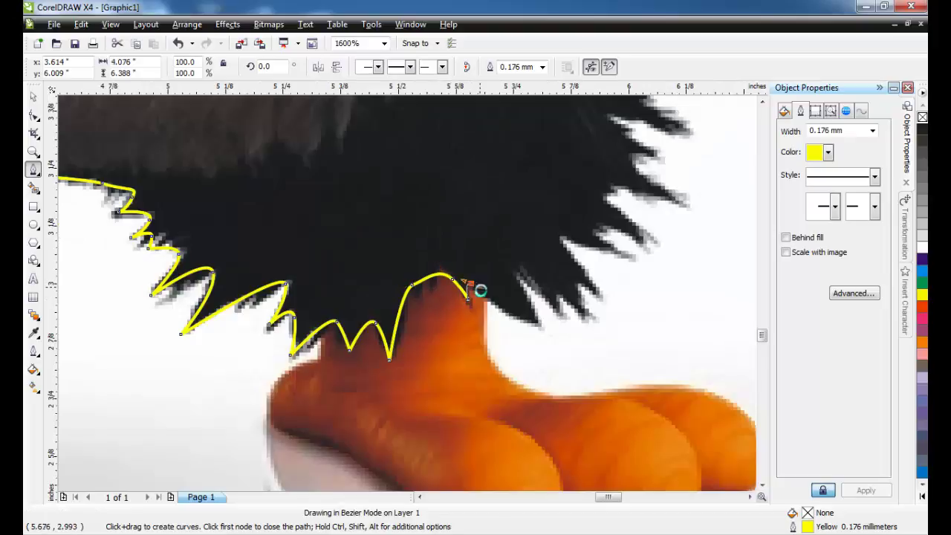
Outline the lower fur tufts on the outer side of the right leg.
{"action": "left_click", "coordinate": [518, 276]}
{"action": "left_click", "coordinate": [532, 324]}
{"action": "left_click", "coordinate": [555, 312]}
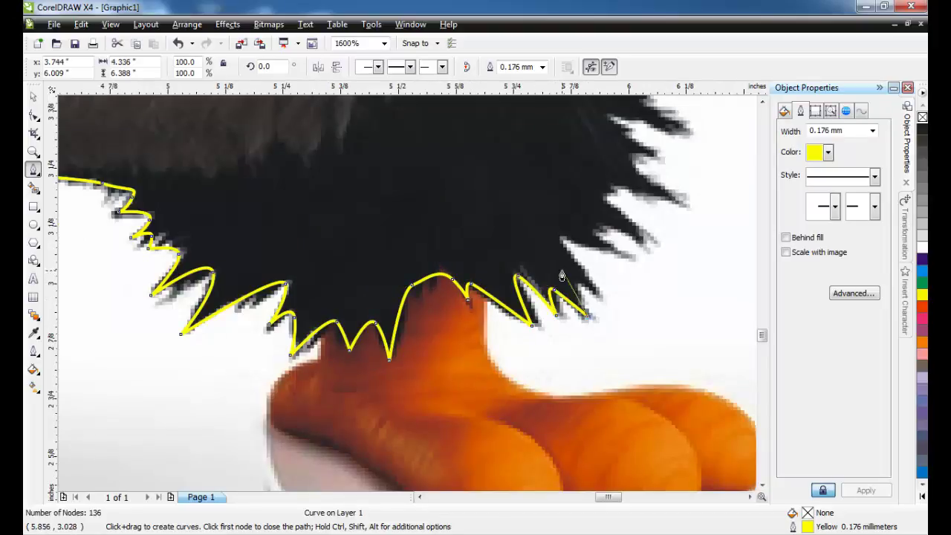
{"action": "left_click_drag", "start_coordinate": [560, 238], "coordinate": [572, 238]}
{"action": "left_click", "coordinate": [643, 262]}
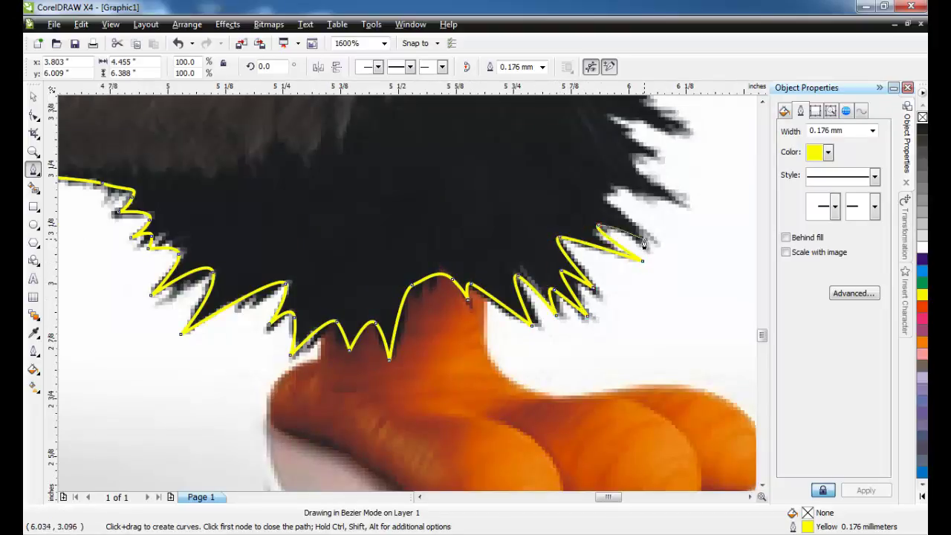
{"action": "left_click", "coordinate": [674, 194]}
Continue the outline up the larger fur tufts on the right leg's upper outer edge.
{"action": "scroll", "coordinate": [634, 159], "scroll_direction": "up", "scroll_amount": 1}
{"action": "left_click_drag", "start_coordinate": [367, 211], "coordinate": [405, 198]}
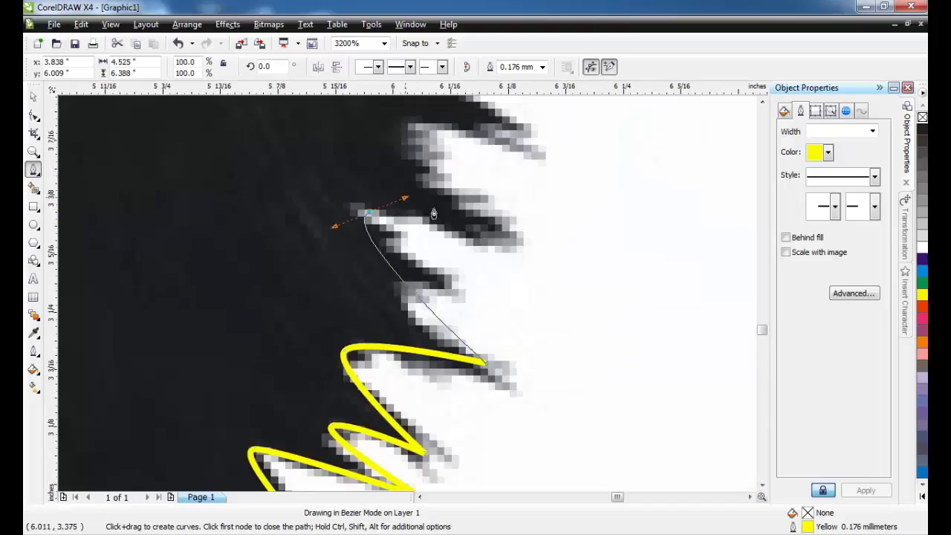
{"action": "left_click", "coordinate": [490, 234]}
{"action": "scroll", "coordinate": [453, 216], "scroll_direction": "down", "scroll_amount": 1}
{"action": "scroll", "coordinate": [381, 253], "scroll_direction": "up", "scroll_amount": 1}
{"action": "left_click", "coordinate": [421, 262]}
{"action": "left_click", "coordinate": [508, 284]}
{"action": "left_click", "coordinate": [448, 198]}
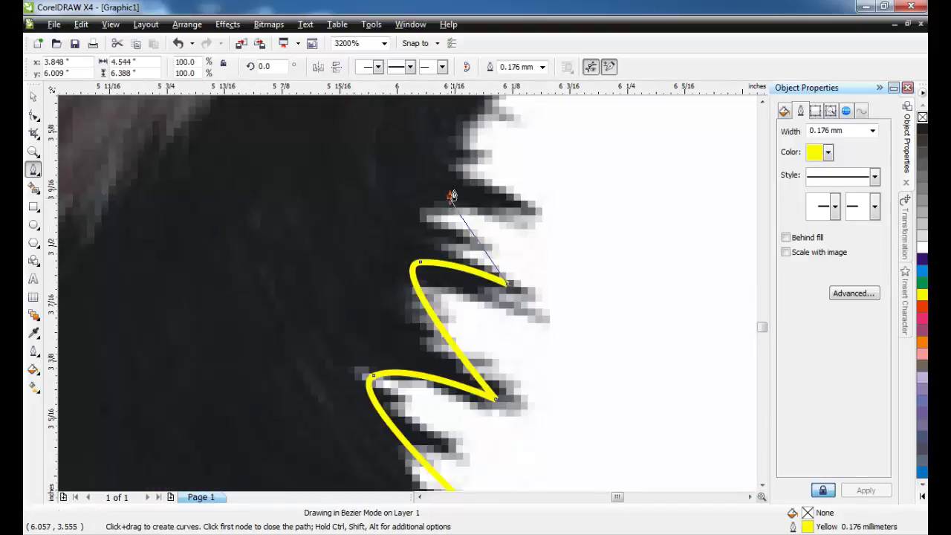
{"action": "left_click", "coordinate": [513, 199]}
Run the outline smoothly up from the right leg along the body edge to the inside of the right wing.
{"action": "scroll", "coordinate": [458, 144], "scroll_direction": "down", "scroll_amount": 4}
{"action": "scroll", "coordinate": [418, 259], "scroll_direction": "up", "scroll_amount": 2}
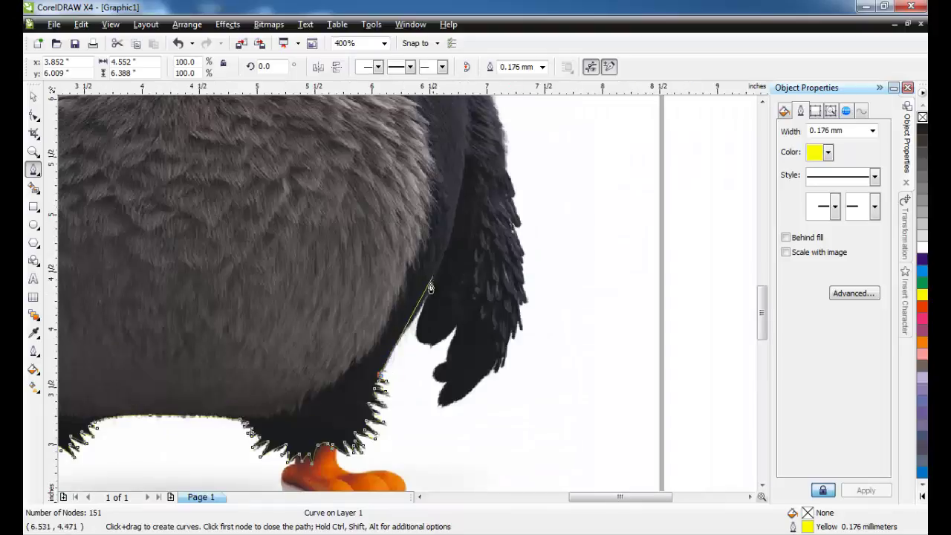
{"action": "scroll", "coordinate": [399, 344], "scroll_direction": "up", "scroll_amount": 1}
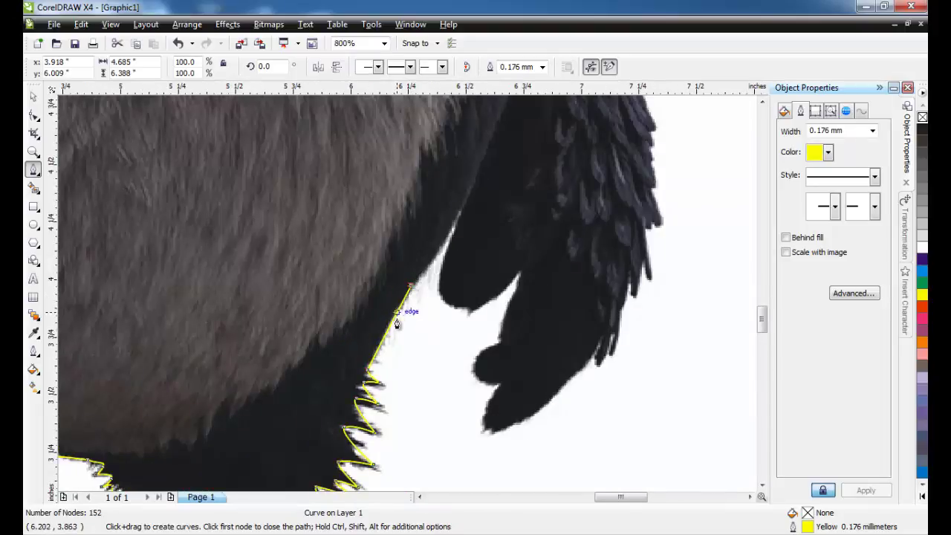
{"action": "left_click", "coordinate": [477, 171]}
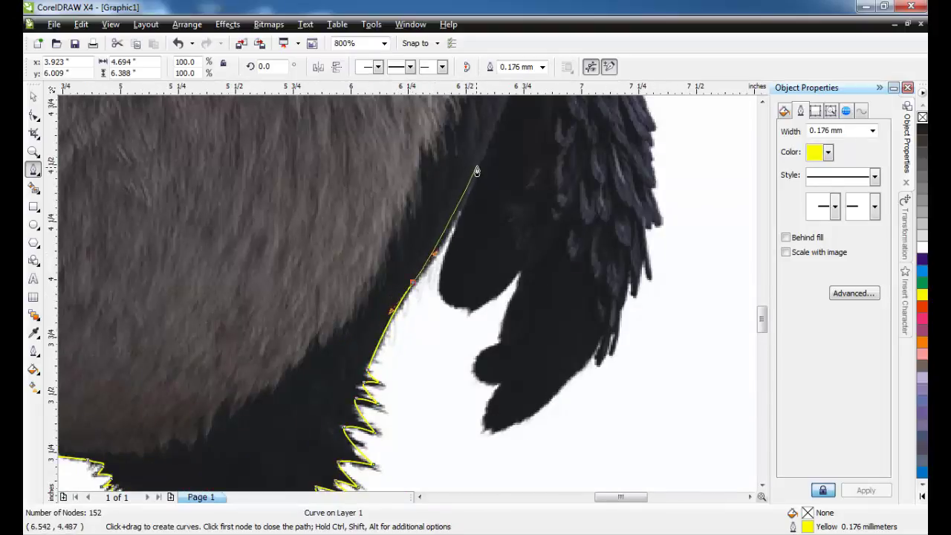
{"action": "left_click_drag", "start_coordinate": [490, 138], "coordinate": [491, 137]}
Curve the outline up across the right wing and along the body's right side to the shoulder.
{"action": "scroll", "coordinate": [491, 136], "scroll_direction": "down", "scroll_amount": 2}
{"action": "scroll", "coordinate": [416, 244], "scroll_direction": "up", "scroll_amount": 1}
{"action": "left_click_drag", "start_coordinate": [414, 264], "coordinate": [415, 230]}
{"action": "scroll", "coordinate": [402, 182], "scroll_direction": "down", "scroll_amount": 1}
{"action": "scroll", "coordinate": [406, 293], "scroll_direction": "up", "scroll_amount": 2}
{"action": "left_click_drag", "start_coordinate": [386, 293], "coordinate": [389, 263]}
Trace the small fur tufts along the body's upper right edge above the shoulder.
{"action": "scroll", "coordinate": [354, 230], "scroll_direction": "up", "scroll_amount": 1}
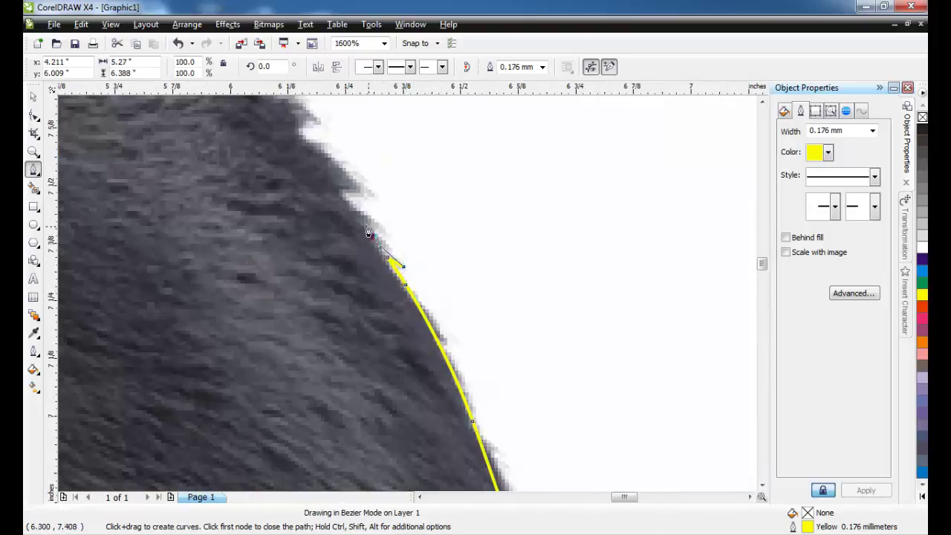
{"action": "left_click", "coordinate": [373, 236]}
{"action": "left_click", "coordinate": [344, 193]}
{"action": "scroll", "coordinate": [400, 291], "scroll_direction": "down", "scroll_amount": 1}
{"action": "scroll", "coordinate": [370, 249], "scroll_direction": "up", "scroll_amount": 1}
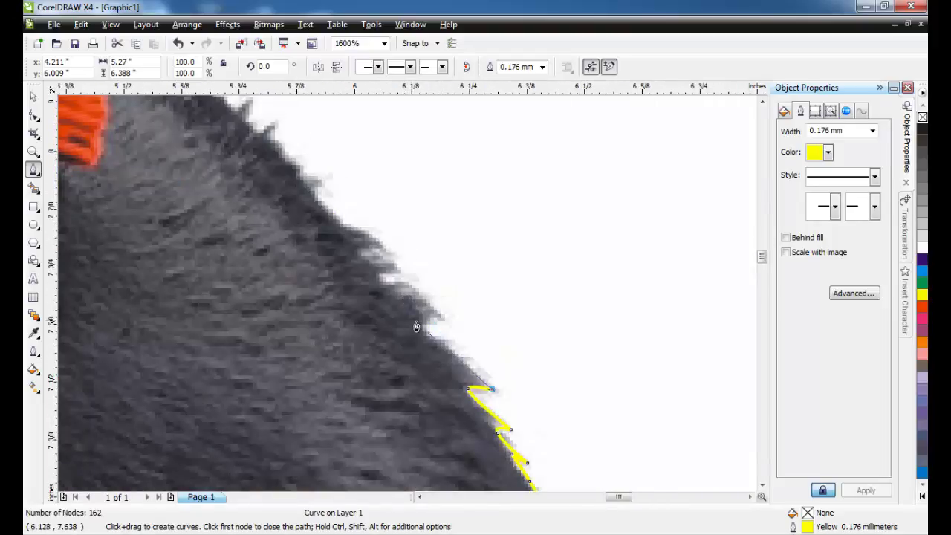
{"action": "left_click_drag", "start_coordinate": [422, 325], "coordinate": [389, 266]}
{"action": "left_click", "coordinate": [436, 313]}
{"action": "left_click", "coordinate": [410, 277]}
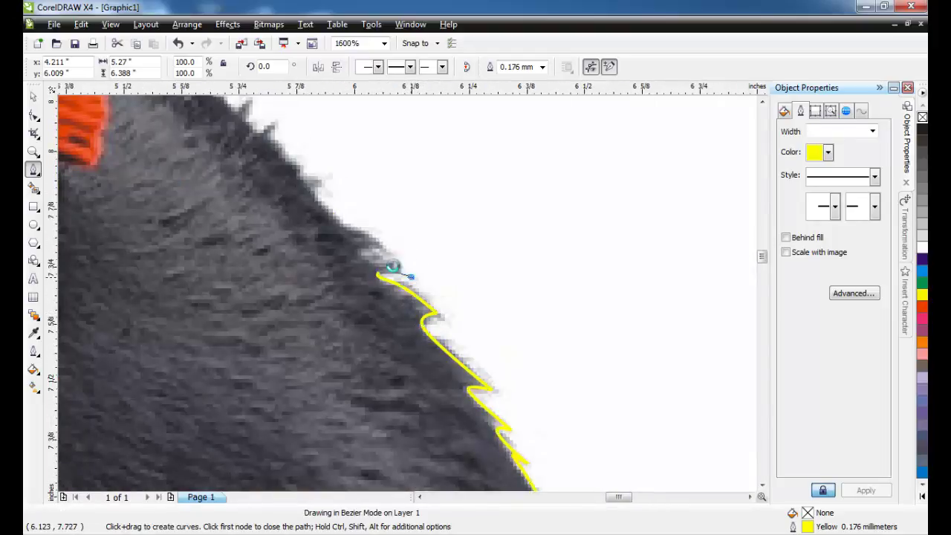
{"action": "left_click_drag", "start_coordinate": [363, 236], "coordinate": [346, 227]}
Continue the outline up the head's right edge with two narrow pointed fur tufts.
{"action": "scroll", "coordinate": [347, 227], "scroll_direction": "down", "scroll_amount": 1}
{"action": "scroll", "coordinate": [372, 270], "scroll_direction": "up", "scroll_amount": 1}
{"action": "left_click", "coordinate": [458, 322]}
{"action": "left_click", "coordinate": [440, 300]}
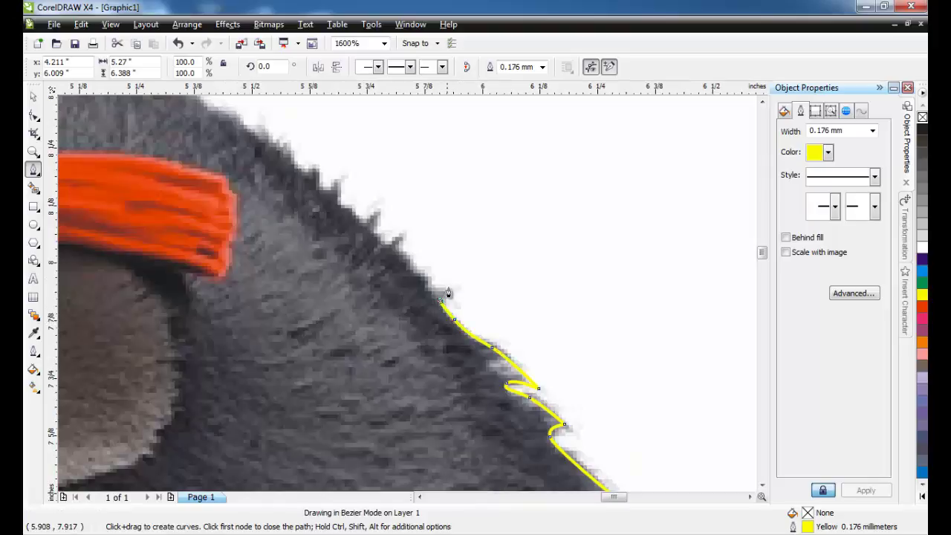
{"action": "left_click", "coordinate": [447, 287]}
{"action": "scroll", "coordinate": [402, 267], "scroll_direction": "up", "scroll_amount": 2}
{"action": "left_click_drag", "start_coordinate": [430, 288], "coordinate": [399, 271]}
{"action": "left_click", "coordinate": [419, 203]}
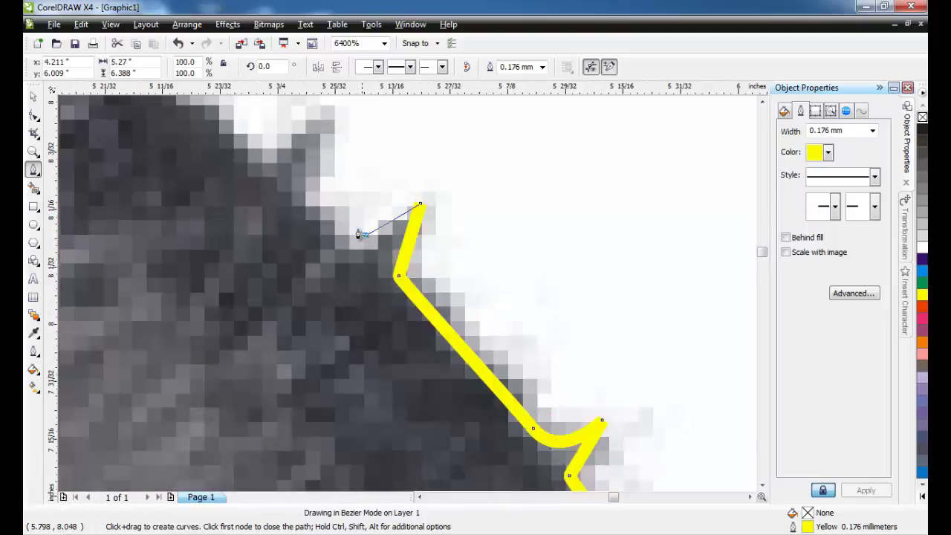
Add further spiky tufts to the outline along the head's edge beside the right red eyebrow.
{"action": "left_click", "coordinate": [365, 236]}
{"action": "left_click", "coordinate": [315, 183]}
{"action": "left_click", "coordinate": [327, 112]}
{"action": "left_click", "coordinate": [281, 160]}
{"action": "scroll", "coordinate": [335, 261], "scroll_direction": "down", "scroll_amount": 3}
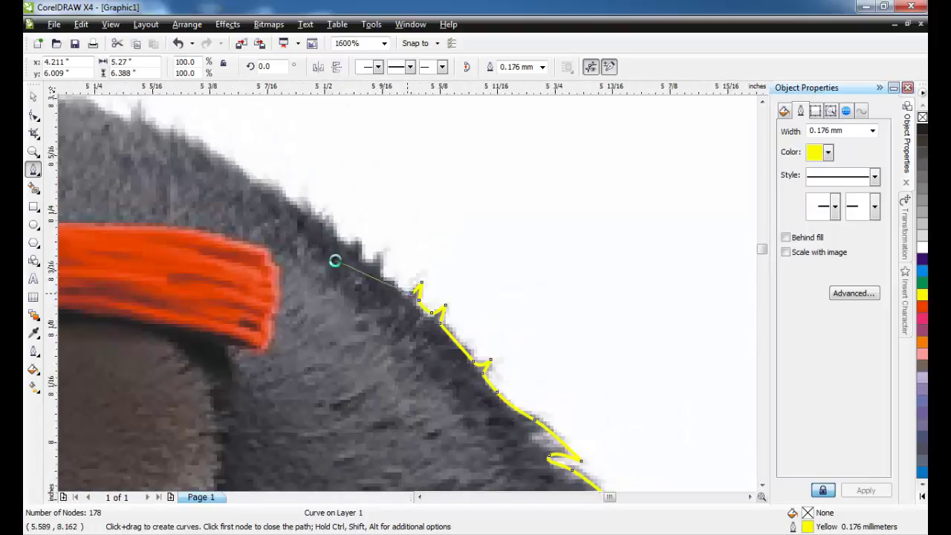
{"action": "scroll", "coordinate": [441, 307], "scroll_direction": "up", "scroll_amount": 2}
{"action": "left_click_drag", "start_coordinate": [461, 299], "coordinate": [452, 287]}
{"action": "left_click", "coordinate": [435, 245]}
{"action": "left_click", "coordinate": [417, 266]}
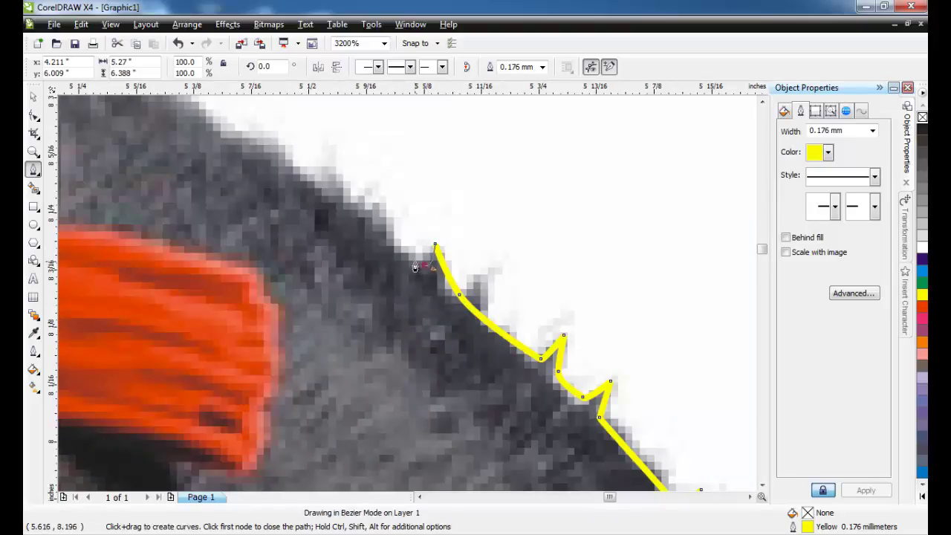
Trace the smooth head edge above the right eyebrow and add one small upright hair spike.
{"action": "scroll", "coordinate": [405, 266], "scroll_direction": "down", "scroll_amount": 2}
{"action": "scroll", "coordinate": [362, 270], "scroll_direction": "up", "scroll_amount": 1}
{"action": "left_click", "coordinate": [394, 284]}
{"action": "scroll", "coordinate": [393, 286], "scroll_direction": "up", "scroll_amount": 1}
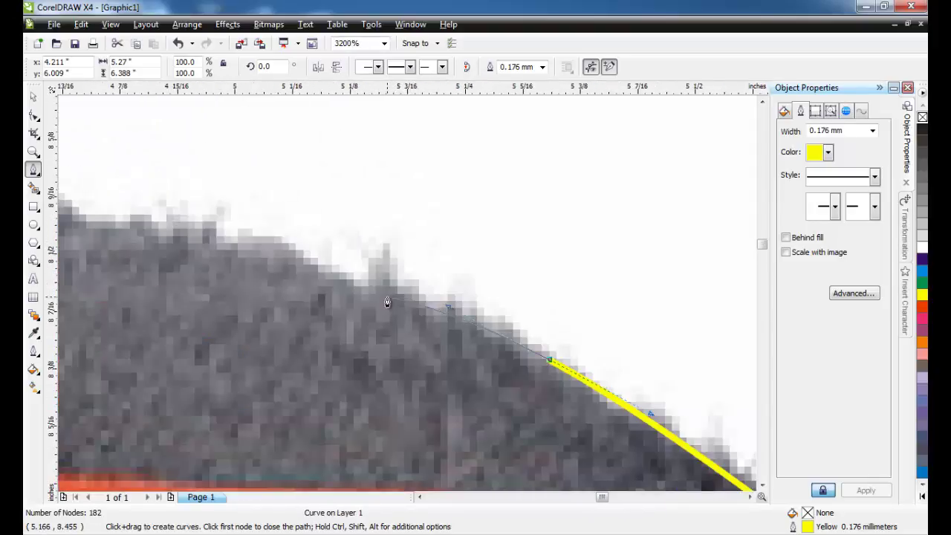
{"action": "left_click", "coordinate": [398, 291]}
{"action": "left_click", "coordinate": [367, 257]}
{"action": "left_click", "coordinate": [367, 284]}
{"action": "left_click_drag", "start_coordinate": [304, 257], "coordinate": [271, 240]}
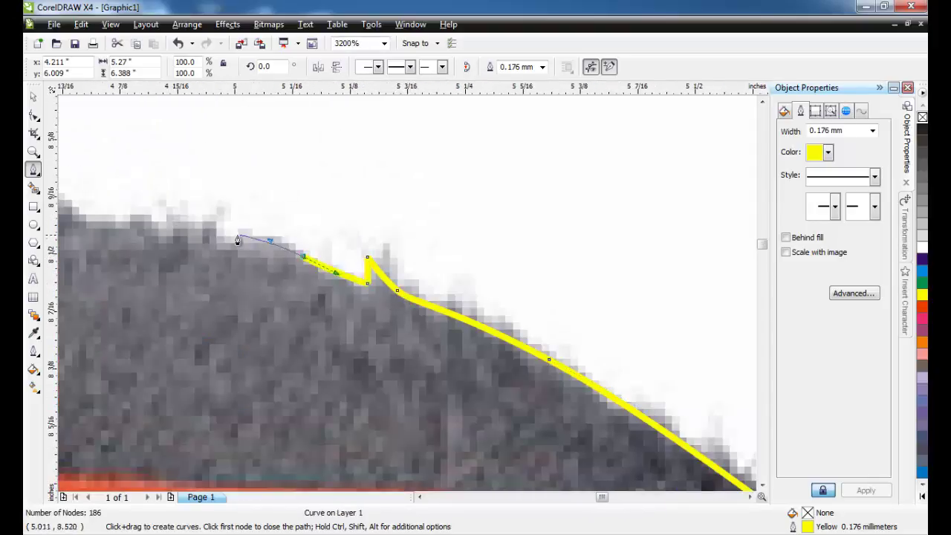
Extend the outline along the top of the head with another small hair spike.
{"action": "scroll", "coordinate": [237, 243], "scroll_direction": "down", "scroll_amount": 2}
{"action": "scroll", "coordinate": [369, 304], "scroll_direction": "up", "scroll_amount": 1}
{"action": "scroll", "coordinate": [435, 293], "scroll_direction": "up", "scroll_amount": 1}
{"action": "left_click_drag", "start_coordinate": [339, 277], "coordinate": [273, 265]}
{"action": "left_click", "coordinate": [283, 244]}
{"action": "scroll", "coordinate": [281, 270], "scroll_direction": "down", "scroll_amount": 2}
{"action": "scroll", "coordinate": [346, 285], "scroll_direction": "up", "scroll_amount": 1}
{"action": "scroll", "coordinate": [398, 292], "scroll_direction": "up", "scroll_amount": 1}
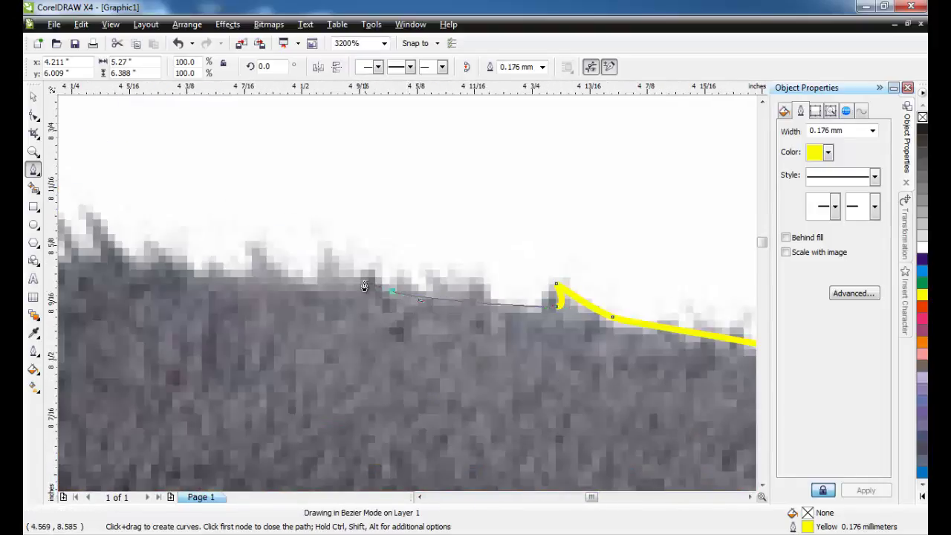
Outline two short hair spikes along the flat top of the head.
{"action": "left_click", "coordinate": [393, 290]}
{"action": "left_click", "coordinate": [327, 254]}
{"action": "left_click", "coordinate": [334, 279]}
{"action": "left_click", "coordinate": [279, 280]}
{"action": "left_click", "coordinate": [255, 253]}
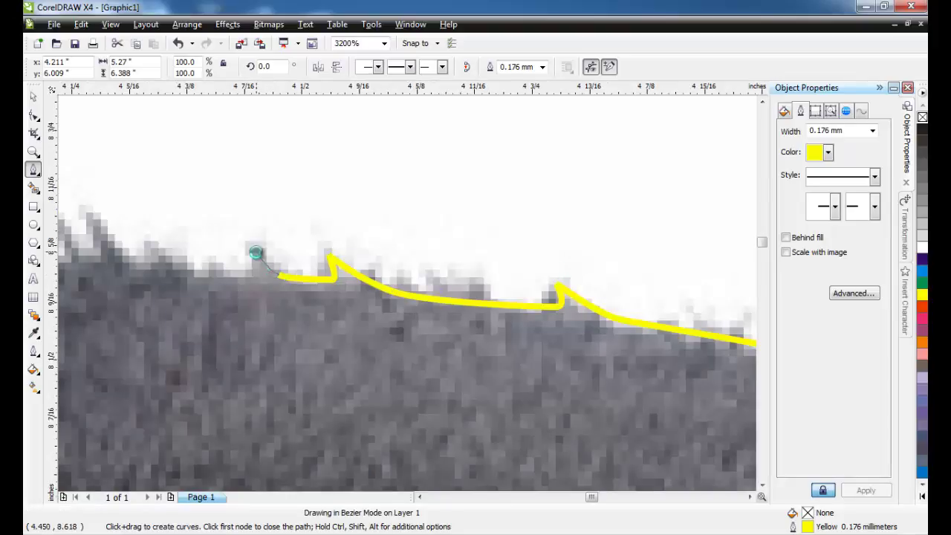
{"action": "left_click", "coordinate": [248, 272]}
Trace the head's top edge and a slanted hair spike towards the head feather.
{"action": "scroll", "coordinate": [397, 293], "scroll_direction": "down", "scroll_amount": 2}
{"action": "scroll", "coordinate": [398, 286], "scroll_direction": "up", "scroll_amount": 2}
{"action": "left_click", "coordinate": [402, 302]}
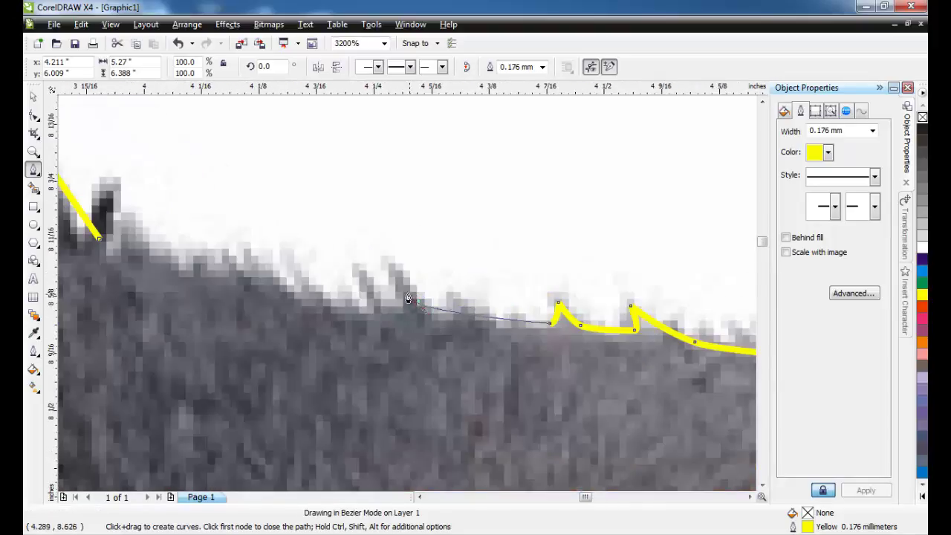
{"action": "left_click", "coordinate": [388, 265]}
{"action": "left_click", "coordinate": [345, 301]}
{"action": "left_click", "coordinate": [307, 290]}
Add a narrow tuft at the base of the head feather and close the body outline at its first node.
{"action": "scroll", "coordinate": [154, 258], "scroll_direction": "down", "scroll_amount": 1}
{"action": "scroll", "coordinate": [407, 294], "scroll_direction": "up", "scroll_amount": 1}
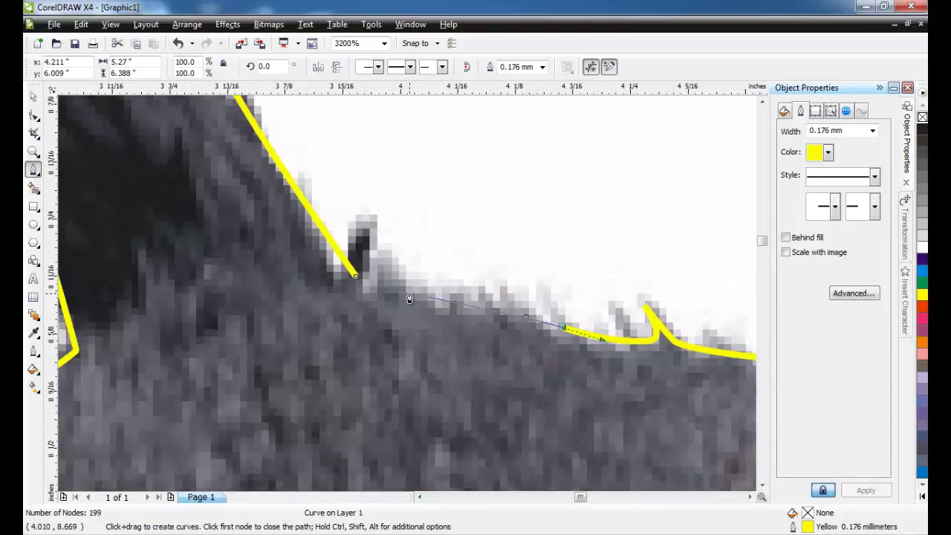
{"action": "left_click_drag", "start_coordinate": [401, 282], "coordinate": [379, 274]}
{"action": "left_click_drag", "start_coordinate": [365, 249], "coordinate": [363, 239]}
{"action": "left_click", "coordinate": [357, 280]}
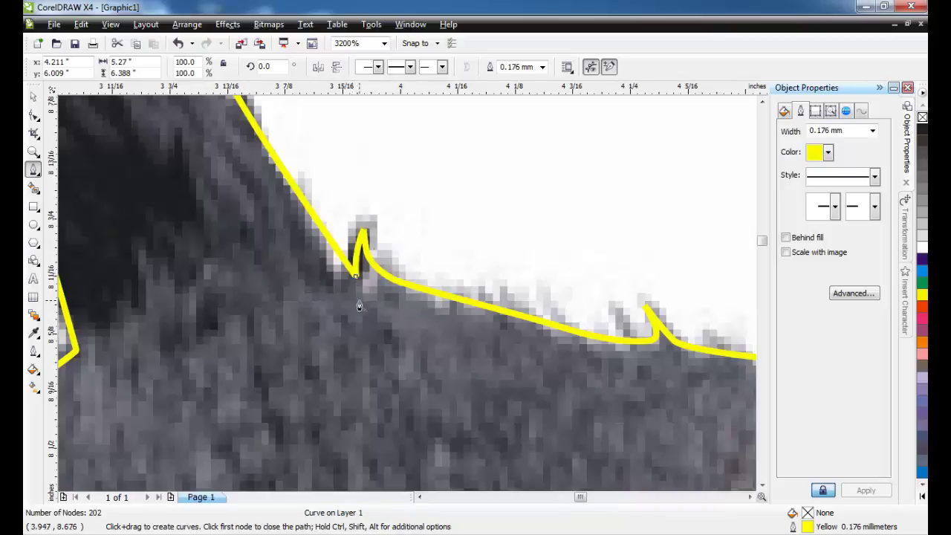
Start an outline for the yellow feather tip inside the black stem and trace its two uppermost spikes.
{"action": "scroll", "coordinate": [358, 300], "scroll_direction": "down", "scroll_amount": 5}
{"action": "scroll", "coordinate": [394, 319], "scroll_direction": "up", "scroll_amount": 1}
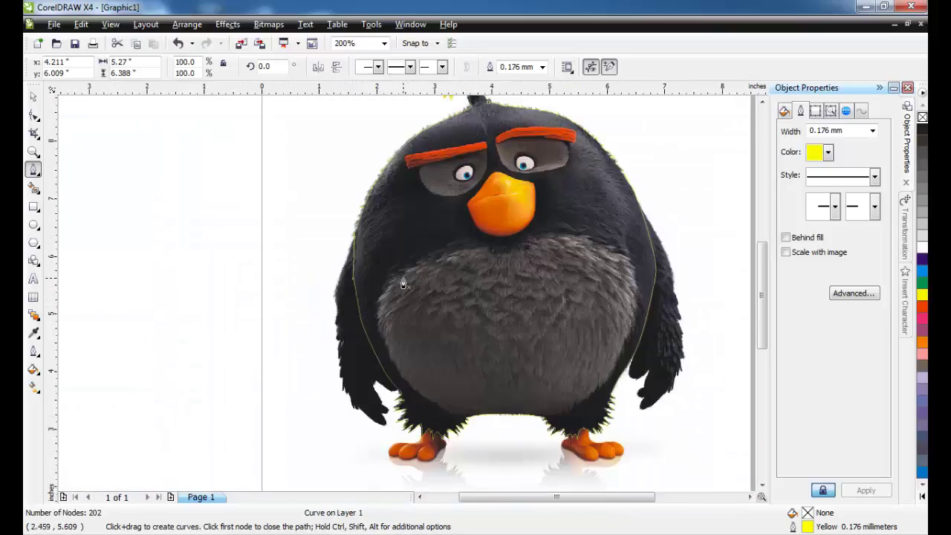
{"action": "scroll", "coordinate": [404, 281], "scroll_direction": "down", "scroll_amount": 1}
{"action": "scroll", "coordinate": [408, 299], "scroll_direction": "up", "scroll_amount": 5}
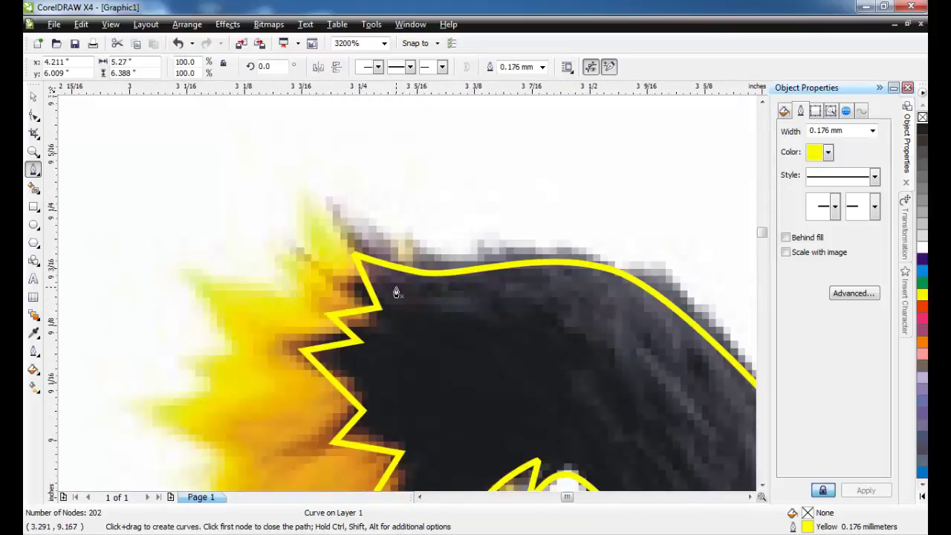
{"action": "left_click", "coordinate": [395, 287]}
{"action": "left_click", "coordinate": [336, 256]}
{"action": "left_click_drag", "start_coordinate": [298, 243], "coordinate": [306, 272]}
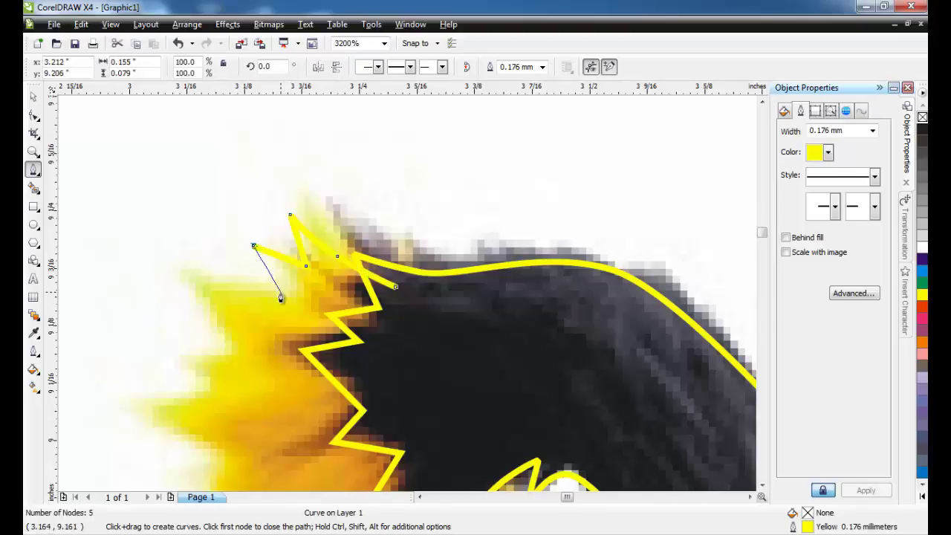
{"action": "left_click", "coordinate": [281, 292]}
Trace the long upper-left spike of the yellow feather tip and the short point below it.
{"action": "left_click", "coordinate": [241, 284]}
{"action": "left_click", "coordinate": [171, 267]}
{"action": "left_click", "coordinate": [240, 358]}
{"action": "left_click", "coordinate": [185, 365]}
{"action": "scroll", "coordinate": [205, 433], "scroll_direction": "down", "scroll_amount": 1}
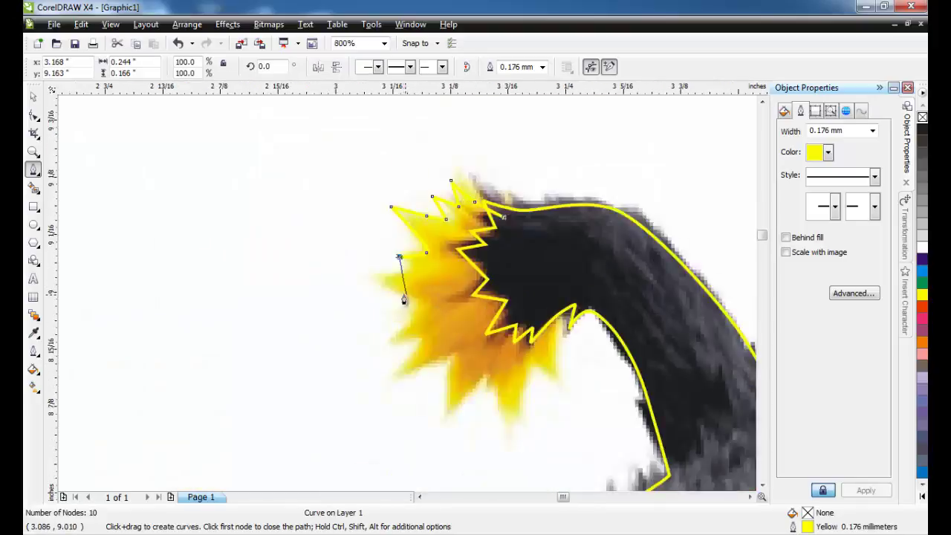
Trace the two curved spikes on the far left side of the yellow feather tip.
{"action": "scroll", "coordinate": [404, 296], "scroll_direction": "up", "scroll_amount": 1}
{"action": "left_click_drag", "start_coordinate": [427, 251], "coordinate": [410, 265]}
{"action": "left_click", "coordinate": [353, 284]}
{"action": "left_click_drag", "start_coordinate": [441, 327], "coordinate": [434, 346]}
{"action": "left_click", "coordinate": [372, 387]}
{"action": "left_click_drag", "start_coordinate": [444, 394], "coordinate": [438, 420]}
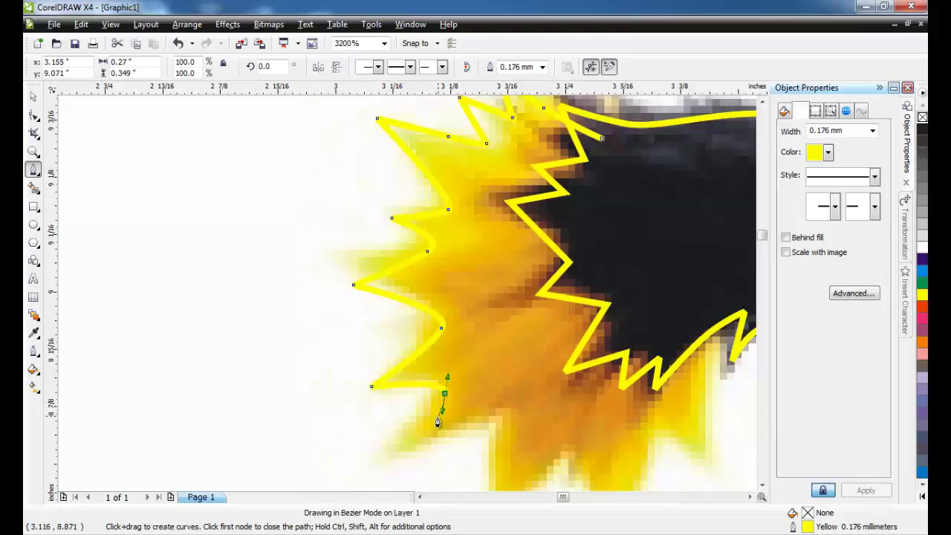
Outline the lower-left point and the two long downward spikes of the yellow feather tip.
{"action": "scroll", "coordinate": [454, 480], "scroll_direction": "down", "scroll_amount": 1}
{"action": "scroll", "coordinate": [409, 291], "scroll_direction": "up", "scroll_amount": 1}
{"action": "left_click", "coordinate": [370, 280]}
{"action": "left_click_drag", "start_coordinate": [461, 256], "coordinate": [462, 275]}
{"action": "left_click", "coordinate": [455, 338]}
{"action": "left_click_drag", "start_coordinate": [537, 286], "coordinate": [559, 312]}
{"action": "left_click", "coordinate": [575, 358]}
Trace the last spike under the stem and close the feather tip's outline with a curve through the black stem.
{"action": "left_click_drag", "start_coordinate": [619, 245], "coordinate": [629, 250]}
{"action": "left_click", "coordinate": [648, 283]}
{"action": "left_click_drag", "start_coordinate": [658, 167], "coordinate": [668, 141]}
{"action": "scroll", "coordinate": [668, 140], "scroll_direction": "down", "scroll_amount": 1}
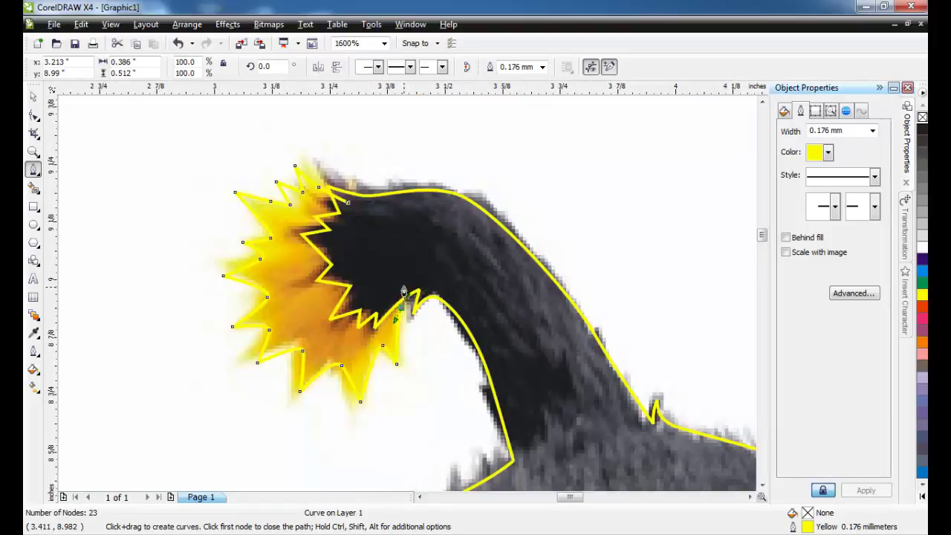
{"action": "scroll", "coordinate": [403, 289], "scroll_direction": "up", "scroll_amount": 1}
{"action": "left_click", "coordinate": [303, 127]}
{"action": "scroll", "coordinate": [319, 287], "scroll_direction": "down", "scroll_amount": 2}
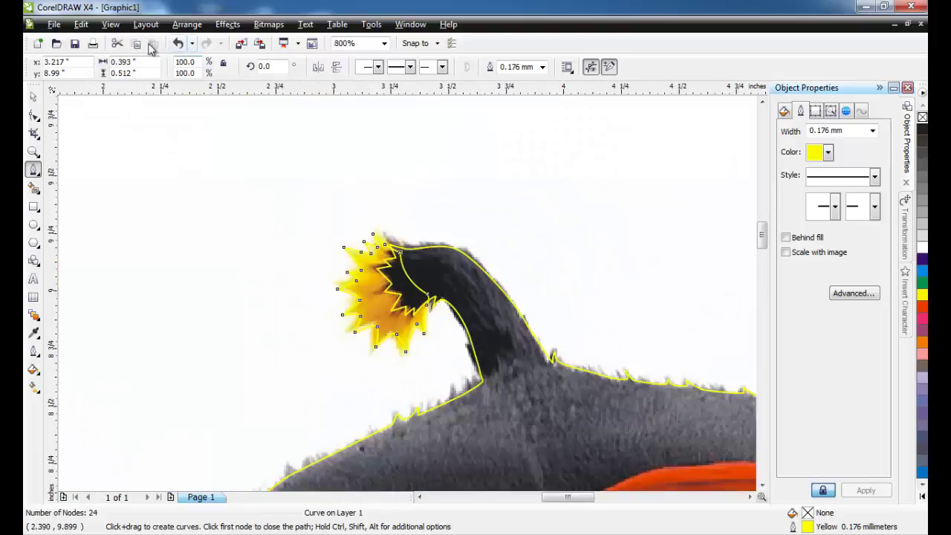
Order the feather tip outline in front of the body outline with its stem, and deselect it.
{"action": "left_click", "coordinate": [34, 98]}
{"action": "left_click", "coordinate": [186, 23]}
{"action": "mouse_move", "coordinate": [238, 93]}
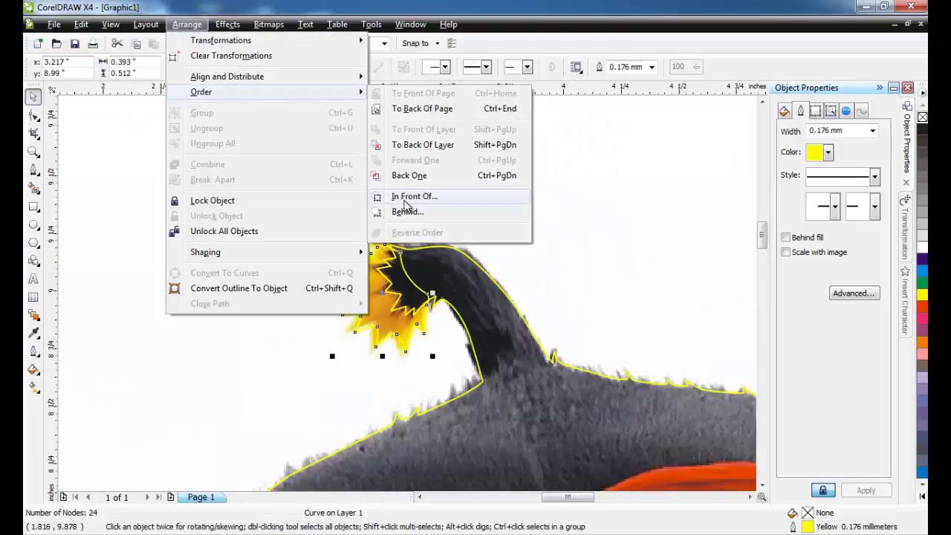
{"action": "left_click", "coordinate": [410, 196]}
{"action": "left_click", "coordinate": [416, 265]}
{"action": "scroll", "coordinate": [321, 253], "scroll_direction": "down", "scroll_amount": 1}
{"action": "left_click", "coordinate": [321, 252]}
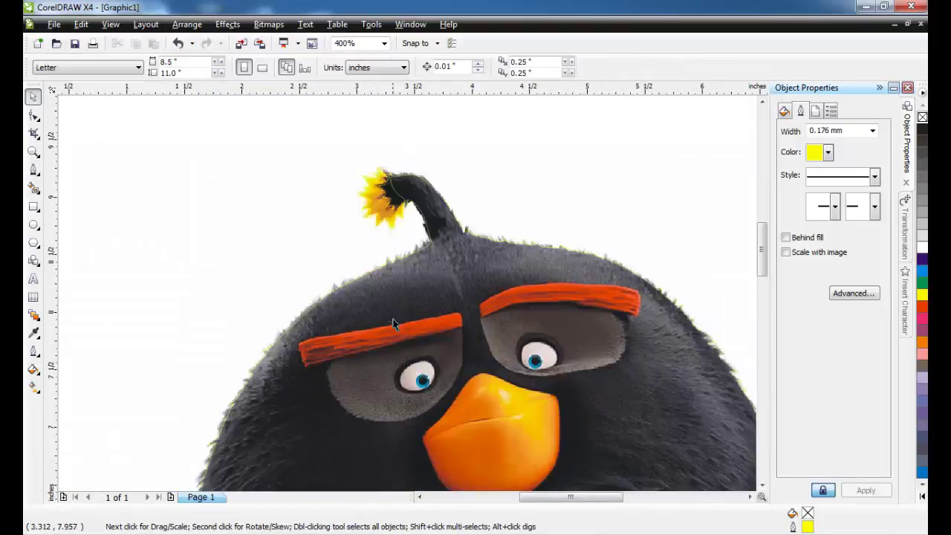
Start a new Pen outline at the left wing's shoulder and trace its upper edge with one small feather point.
{"action": "scroll", "coordinate": [407, 301], "scroll_direction": "down", "scroll_amount": 1}
{"action": "scroll", "coordinate": [403, 322], "scroll_direction": "up", "scroll_amount": 1}
{"action": "left_click", "coordinate": [33, 171]}
{"action": "scroll", "coordinate": [418, 282], "scroll_direction": "up", "scroll_amount": 1}
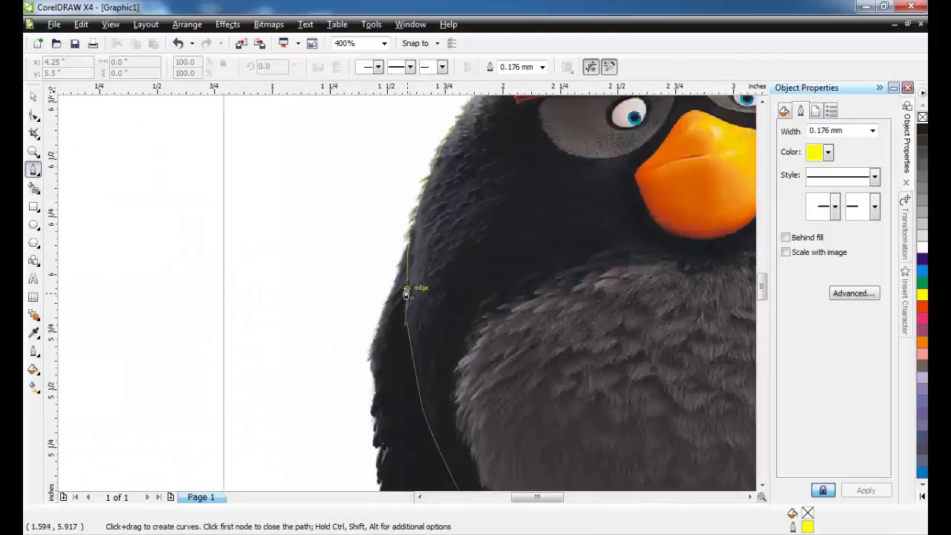
{"action": "scroll", "coordinate": [424, 208], "scroll_direction": "up", "scroll_amount": 1}
{"action": "scroll", "coordinate": [439, 234], "scroll_direction": "up", "scroll_amount": 2}
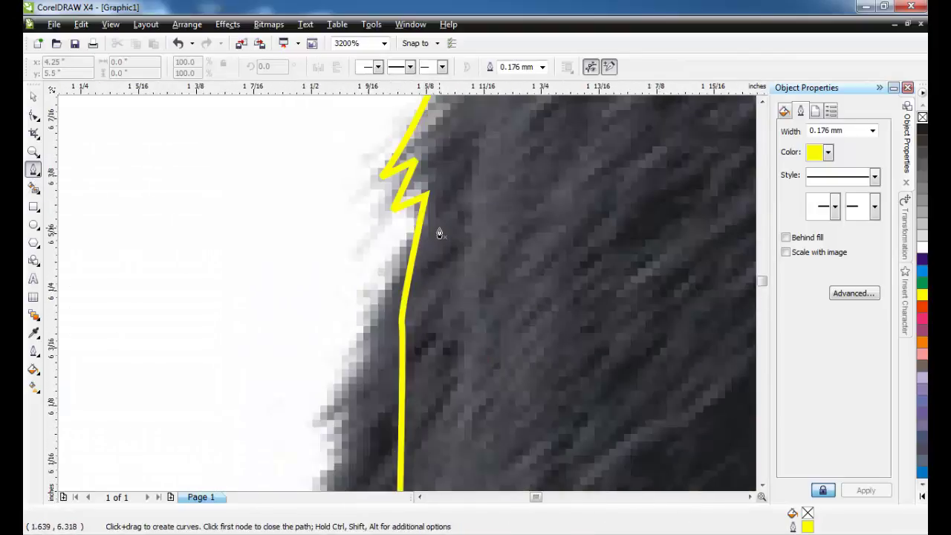
{"action": "left_click", "coordinate": [387, 294]}
{"action": "left_click", "coordinate": [341, 390]}
{"action": "left_click", "coordinate": [323, 423]}
{"action": "left_click", "coordinate": [349, 420]}
Continue the left wing's outline down the shoulder with two tiny feather points.
{"action": "scroll", "coordinate": [350, 424], "scroll_direction": "down", "scroll_amount": 2}
{"action": "scroll", "coordinate": [395, 313], "scroll_direction": "up", "scroll_amount": 2}
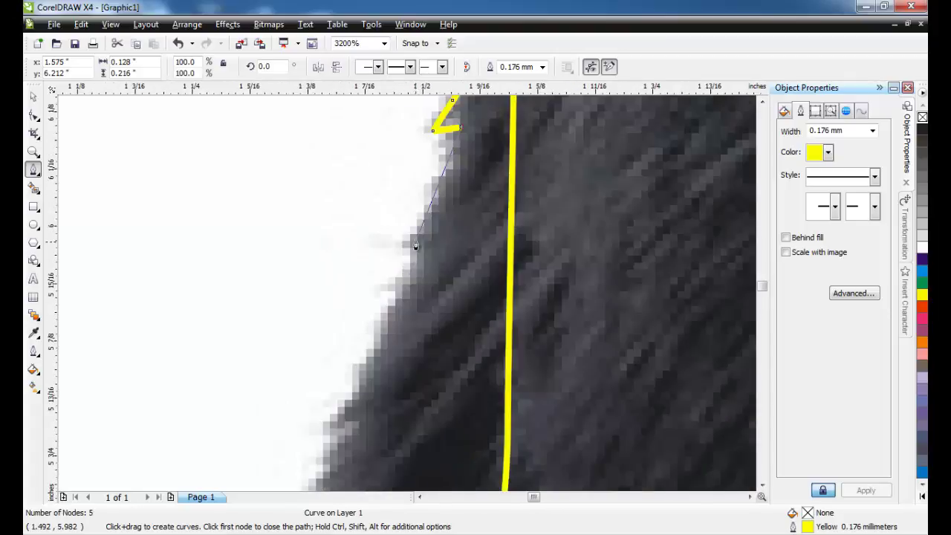
{"action": "left_click", "coordinate": [416, 242]}
{"action": "left_click", "coordinate": [395, 251]}
{"action": "left_click", "coordinate": [409, 260]}
{"action": "left_click", "coordinate": [386, 296]}
{"action": "left_click", "coordinate": [398, 294]}
Trace a long curve down the left wing's outer edge and outline the first pointed feather below the shoulder.
{"action": "scroll", "coordinate": [354, 394], "scroll_direction": "down", "scroll_amount": 1}
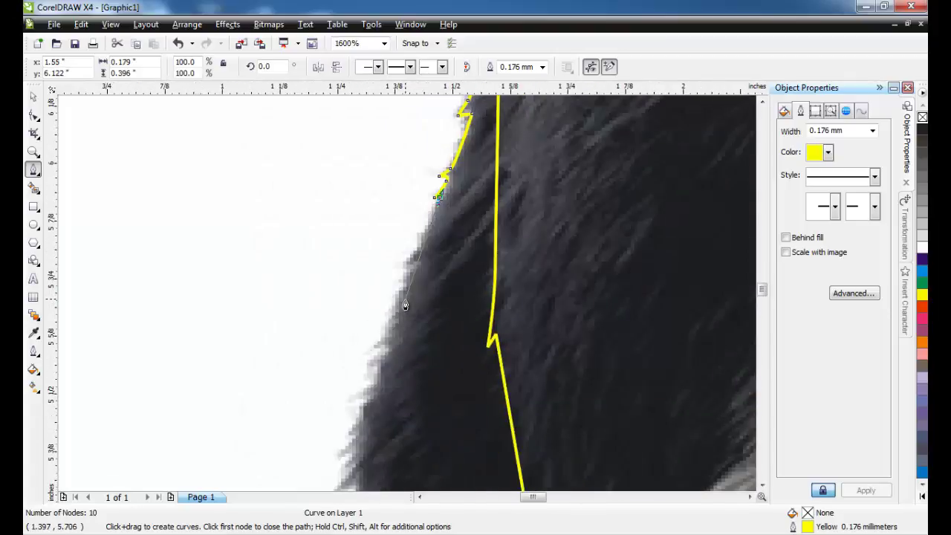
{"action": "left_click_drag", "start_coordinate": [389, 314], "coordinate": [380, 341]}
{"action": "scroll", "coordinate": [351, 425], "scroll_direction": "down", "scroll_amount": 1}
{"action": "scroll", "coordinate": [409, 289], "scroll_direction": "up", "scroll_amount": 2}
{"action": "left_click_drag", "start_coordinate": [438, 209], "coordinate": [424, 222]}
{"action": "left_click", "coordinate": [402, 239]}
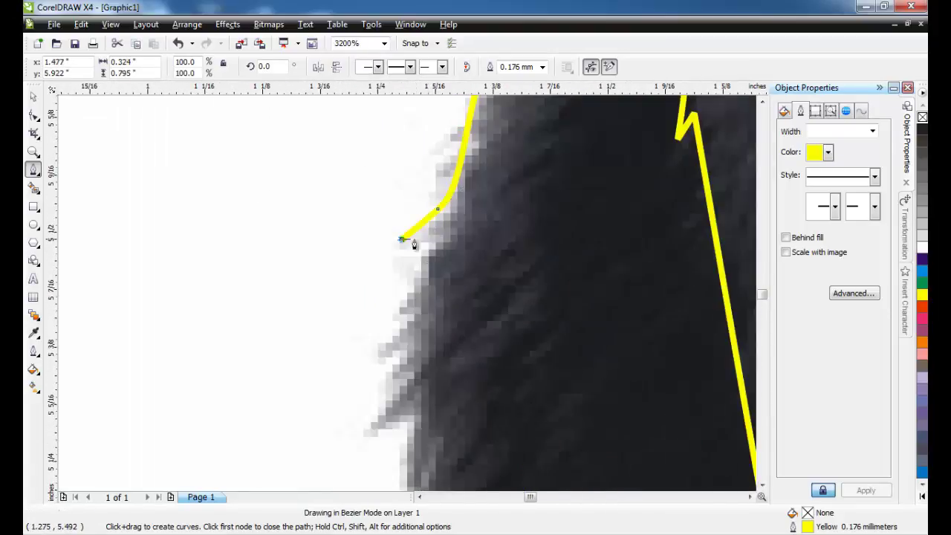
{"action": "left_click", "coordinate": [436, 234]}
Add two more slanted, pointed feathers directly below on the left wing's outer edge.
{"action": "left_click", "coordinate": [385, 344]}
{"action": "left_click", "coordinate": [412, 333]}
{"action": "left_click", "coordinate": [383, 417]}
{"action": "left_click", "coordinate": [413, 403]}
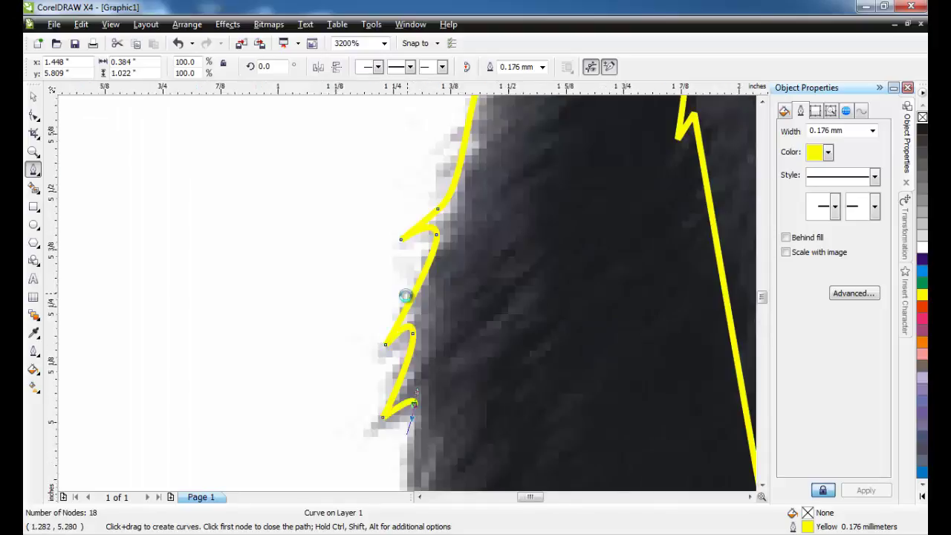
Extend the left wing's outline along its nearly straight outer edge and add a small feather notch.
{"action": "scroll", "coordinate": [405, 296], "scroll_direction": "down", "scroll_amount": 2}
{"action": "scroll", "coordinate": [403, 316], "scroll_direction": "up", "scroll_amount": 1}
{"action": "left_click_drag", "start_coordinate": [418, 303], "coordinate": [424, 341]}
{"action": "scroll", "coordinate": [415, 413], "scroll_direction": "down", "scroll_amount": 2}
{"action": "left_click_drag", "start_coordinate": [426, 374], "coordinate": [448, 449]}
{"action": "scroll", "coordinate": [402, 299], "scroll_direction": "up", "scroll_amount": 2}
{"action": "left_click", "coordinate": [429, 312]}
{"action": "left_click", "coordinate": [451, 318]}
Trace rounded feather notches along the middle of the left wing's outer edge.
{"action": "left_click", "coordinate": [438, 364]}
{"action": "left_click", "coordinate": [447, 376]}
{"action": "left_click", "coordinate": [463, 439]}
{"action": "scroll", "coordinate": [463, 440], "scroll_direction": "down", "scroll_amount": 1}
{"action": "scroll", "coordinate": [401, 333], "scroll_direction": "up", "scroll_amount": 1}
{"action": "left_click_drag", "start_coordinate": [410, 260], "coordinate": [406, 291]}
{"action": "left_click", "coordinate": [420, 290]}
Outline three overlapping feather scallops on the lower part of the left wing's outer edge.
{"action": "left_click_drag", "start_coordinate": [414, 345], "coordinate": [421, 348]}
{"action": "left_click", "coordinate": [436, 327]}
{"action": "left_click_drag", "start_coordinate": [420, 400], "coordinate": [423, 414]}
{"action": "left_click", "coordinate": [436, 408]}
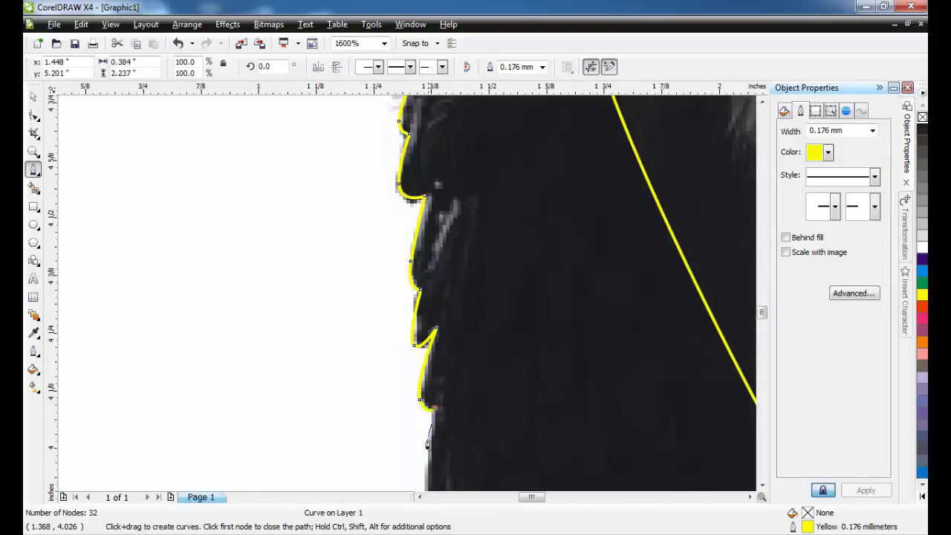
{"action": "scroll", "coordinate": [427, 444], "scroll_direction": "down", "scroll_amount": 1}
{"action": "scroll", "coordinate": [406, 292], "scroll_direction": "up", "scroll_amount": 1}
{"action": "left_click", "coordinate": [343, 267]}
{"action": "left_click", "coordinate": [369, 265]}
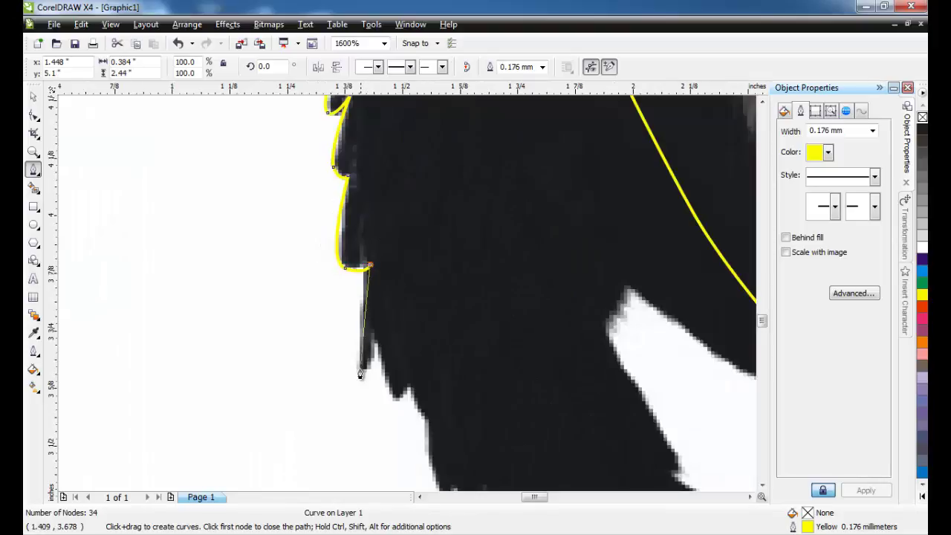
Trace the jagged, pointed feathers along the left wing's lower outer edge, down to the start of its smooth underside.
{"action": "left_click", "coordinate": [359, 370]}
{"action": "scroll", "coordinate": [406, 385], "scroll_direction": "down", "scroll_amount": 1}
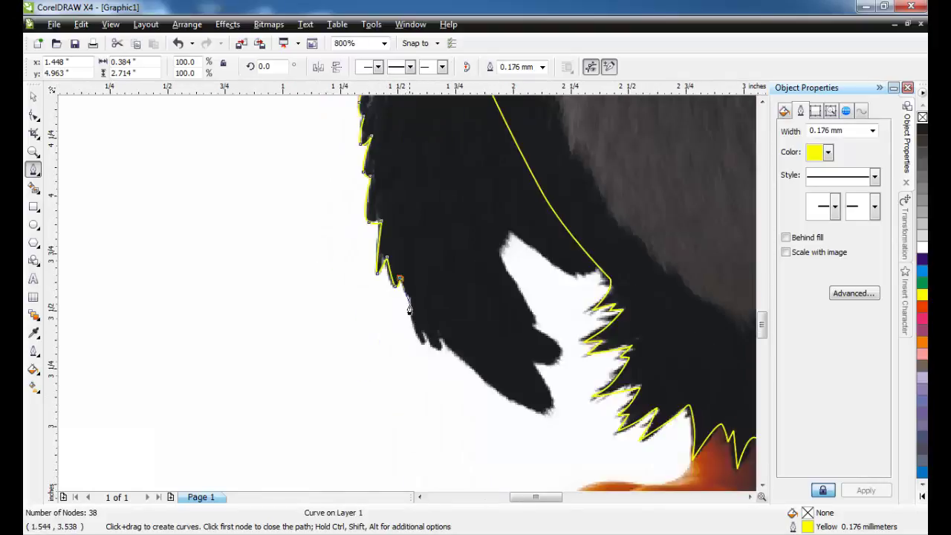
{"action": "scroll", "coordinate": [398, 260], "scroll_direction": "up", "scroll_amount": 1}
{"action": "scroll", "coordinate": [399, 261], "scroll_direction": "up", "scroll_amount": 1}
{"action": "left_click_drag", "start_coordinate": [430, 331], "coordinate": [431, 332]}
{"action": "left_click_drag", "start_coordinate": [436, 335], "coordinate": [498, 364]}
{"action": "left_click", "coordinate": [436, 293]}
{"action": "left_click", "coordinate": [496, 304]}
Trace the left wing's smooth underside, its rounded tip and the small lobe on the inner side.
{"action": "scroll", "coordinate": [468, 313], "scroll_direction": "down", "scroll_amount": 2}
{"action": "scroll", "coordinate": [421, 305], "scroll_direction": "up", "scroll_amount": 1}
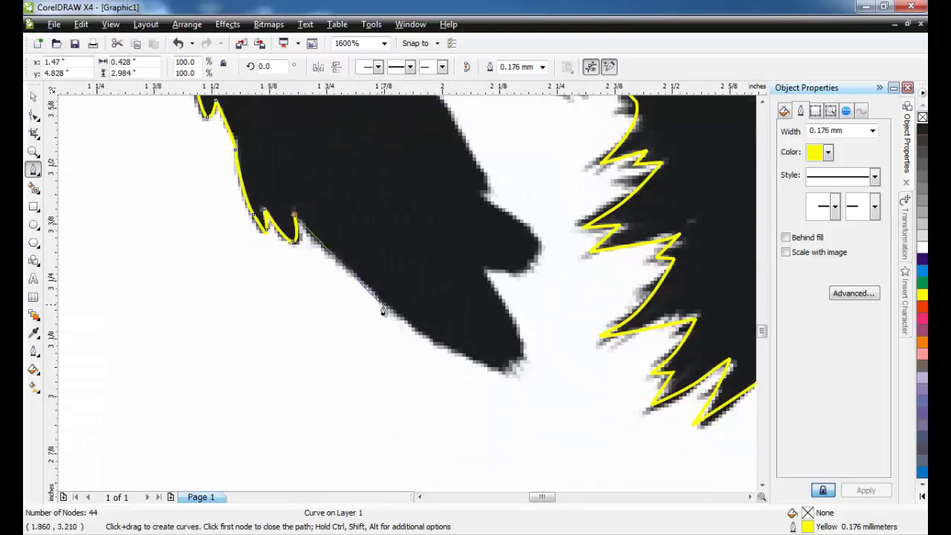
{"action": "left_click", "coordinate": [434, 343]}
{"action": "left_click_drag", "start_coordinate": [529, 351], "coordinate": [525, 342]}
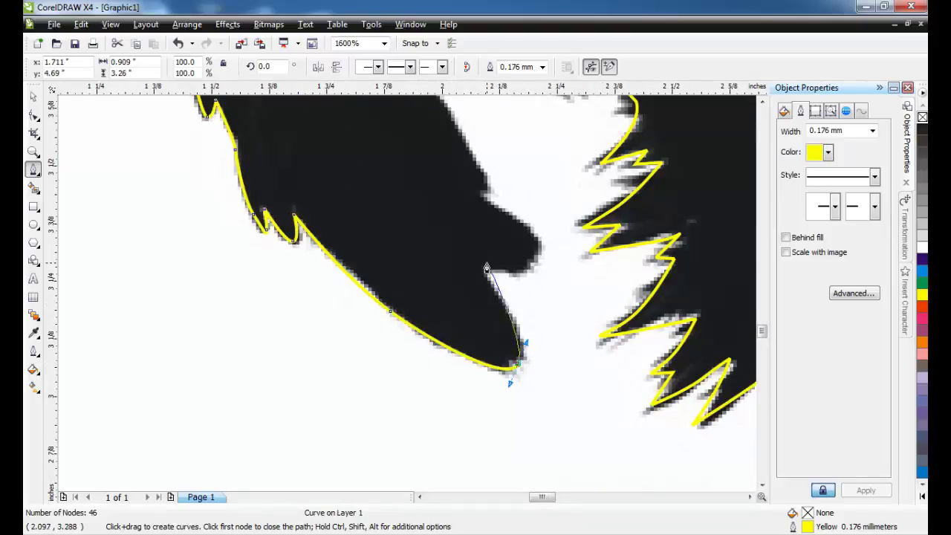
{"action": "left_click_drag", "start_coordinate": [526, 270], "coordinate": [537, 265]}
{"action": "left_click", "coordinate": [488, 200]}
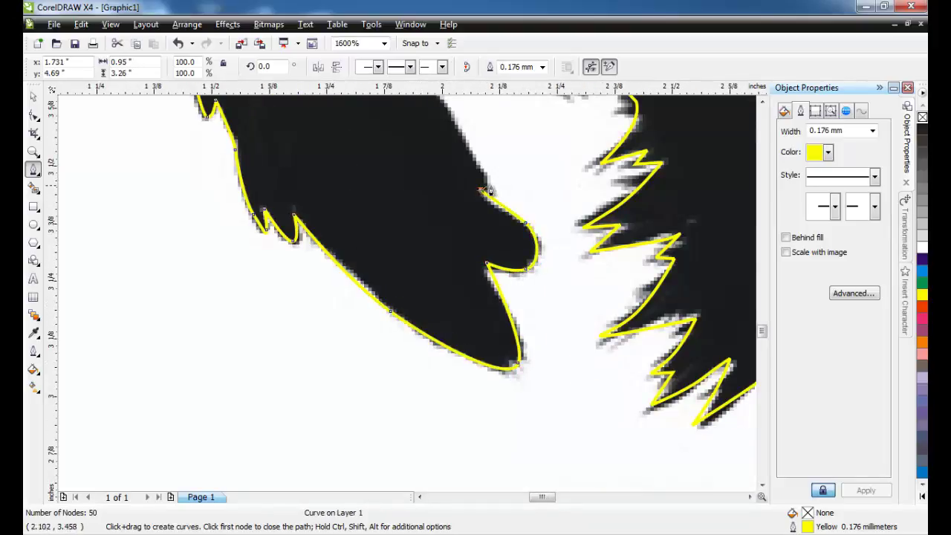
Trace the left wing's inner edge up around the white gap and across to the body outline.
{"action": "scroll", "coordinate": [401, 286], "scroll_direction": "up", "scroll_amount": 3}
{"action": "left_click_drag", "start_coordinate": [395, 253], "coordinate": [394, 229]}
{"action": "left_click", "coordinate": [413, 210]}
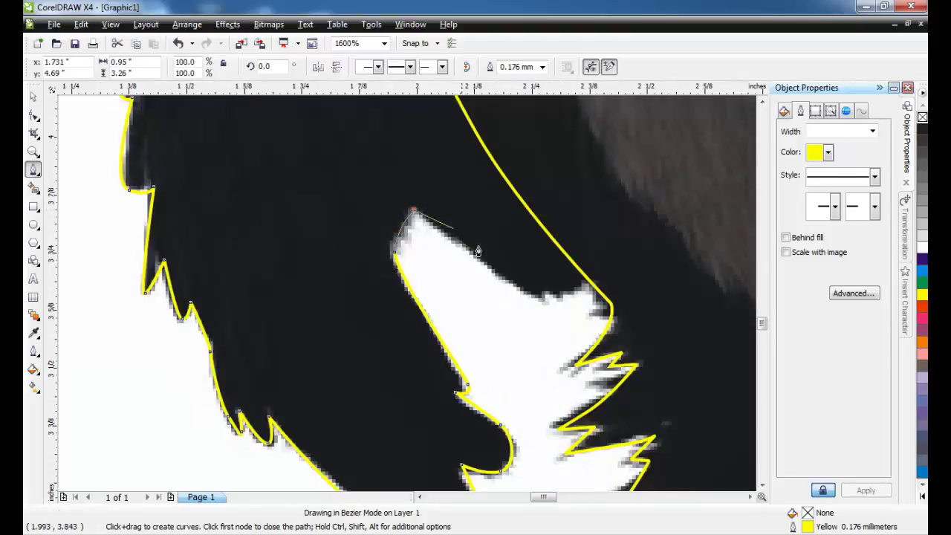
{"action": "left_click_drag", "start_coordinate": [540, 297], "coordinate": [562, 301]}
{"action": "left_click", "coordinate": [594, 280]}
{"action": "scroll", "coordinate": [401, 280], "scroll_direction": "down", "scroll_amount": 3}
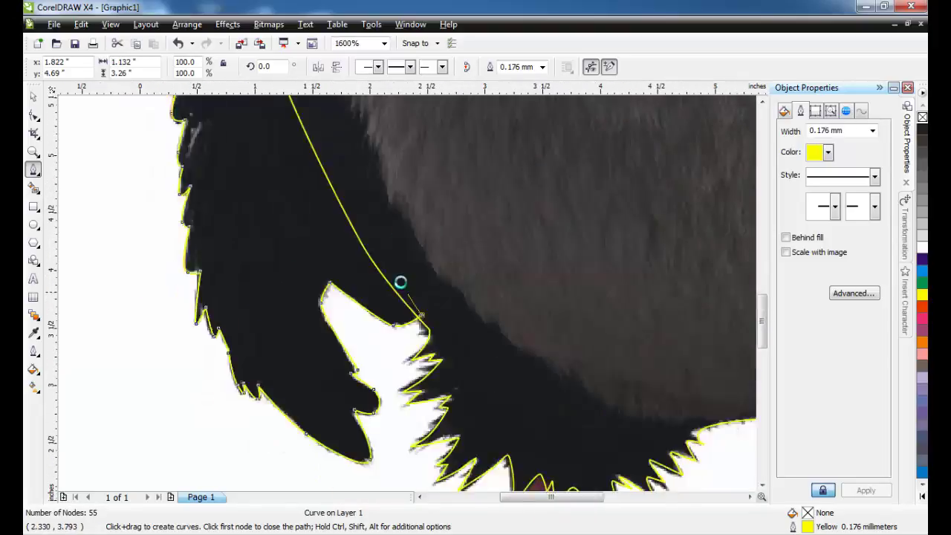
Trace the left wing's hidden edge up inside the body outline and close the shape at the shoulder.
{"action": "scroll", "coordinate": [371, 228], "scroll_direction": "up", "scroll_amount": 2}
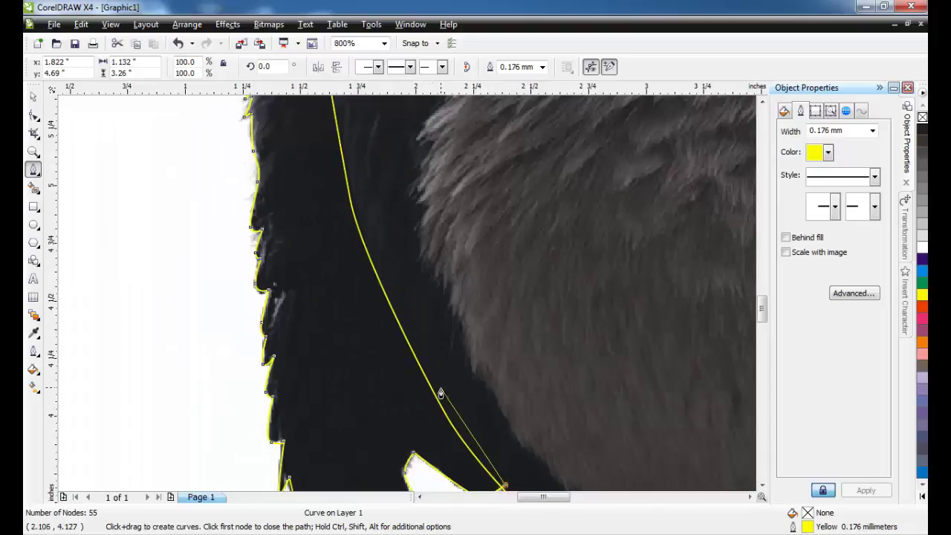
{"action": "left_click_drag", "start_coordinate": [440, 387], "coordinate": [421, 345]}
{"action": "left_click_drag", "start_coordinate": [358, 205], "coordinate": [349, 173]}
{"action": "scroll", "coordinate": [347, 167], "scroll_direction": "down", "scroll_amount": 1}
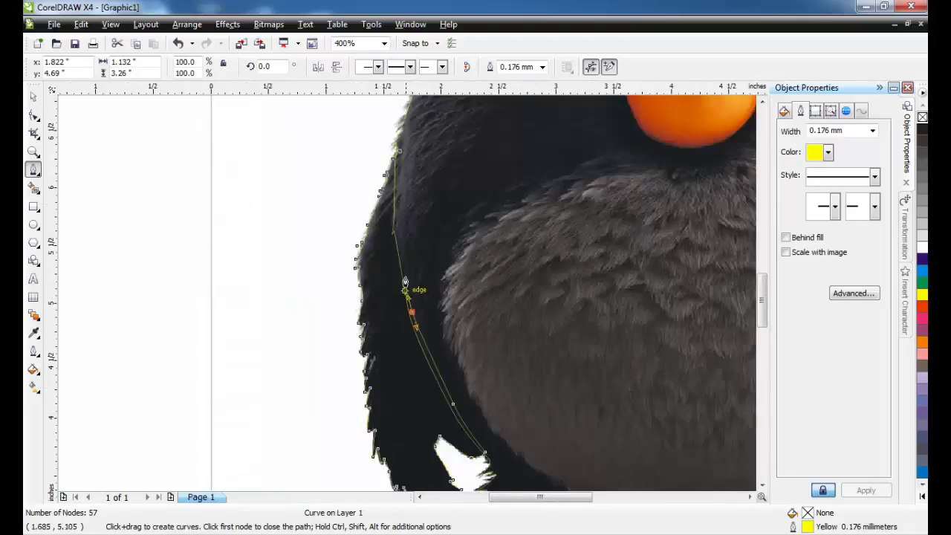
{"action": "scroll", "coordinate": [404, 267], "scroll_direction": "up", "scroll_amount": 1}
{"action": "scroll", "coordinate": [407, 288], "scroll_direction": "down", "scroll_amount": 1}
{"action": "scroll", "coordinate": [395, 152], "scroll_direction": "up", "scroll_amount": 1}
{"action": "left_click_drag", "start_coordinate": [410, 181], "coordinate": [409, 230]}
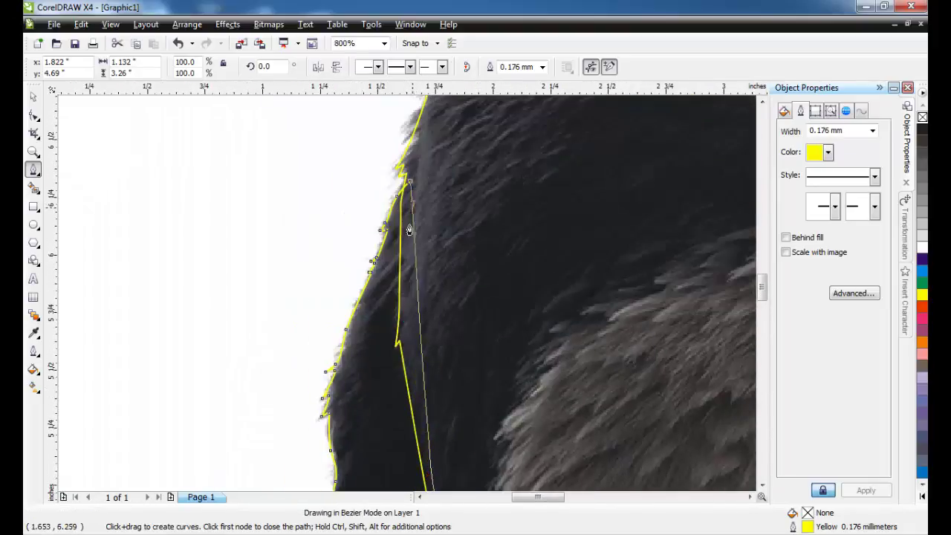
{"action": "left_click", "coordinate": [400, 310]}
Order the closed left wing outline behind the bird's body.
{"action": "left_click", "coordinate": [182, 25]}
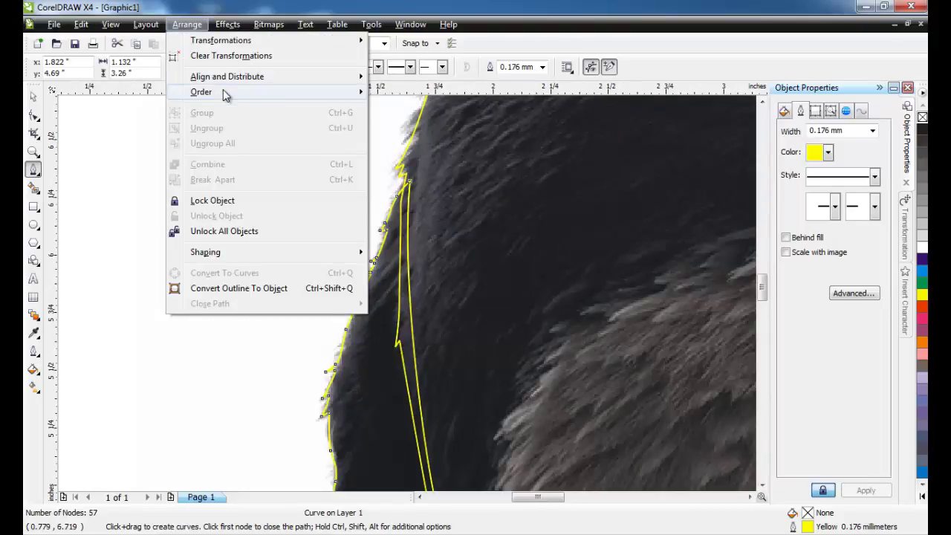
{"action": "mouse_move", "coordinate": [205, 91]}
{"action": "left_click", "coordinate": [407, 209]}
{"action": "left_click", "coordinate": [456, 253]}
{"action": "scroll", "coordinate": [459, 265], "scroll_direction": "down", "scroll_amount": 2}
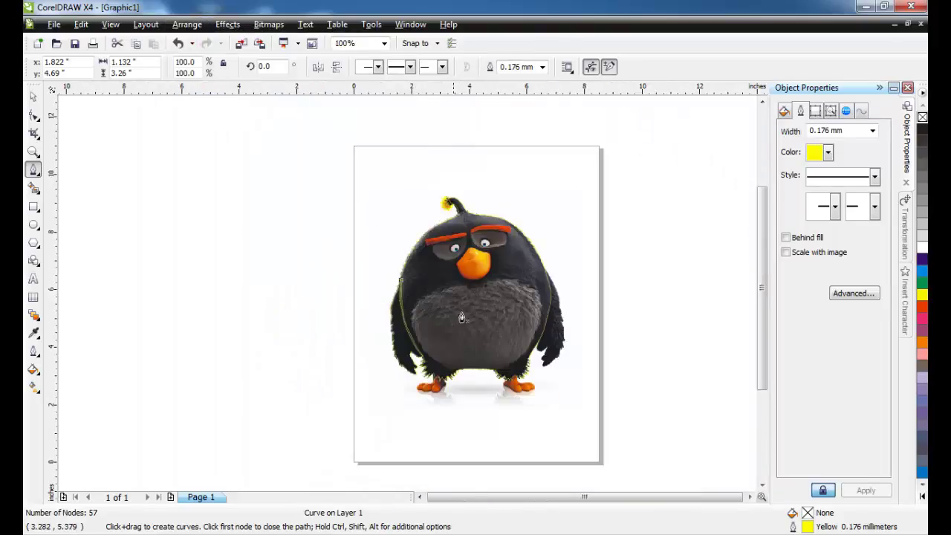
Start an outline for the right wing at the shoulder and trace the upper part of its outer edge.
{"action": "scroll", "coordinate": [462, 313], "scroll_direction": "up", "scroll_amount": 1}
{"action": "scroll", "coordinate": [587, 232], "scroll_direction": "up", "scroll_amount": 2}
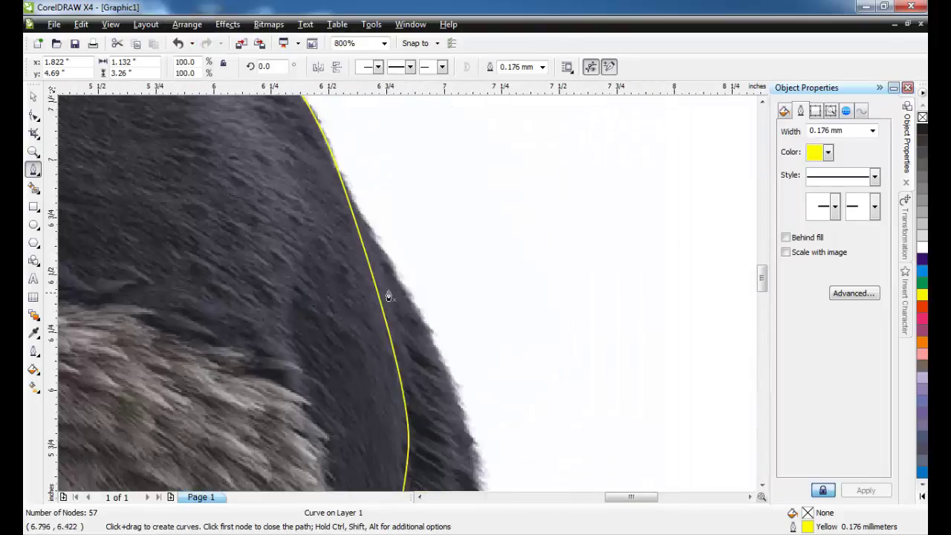
{"action": "left_click", "coordinate": [330, 183]}
{"action": "scroll", "coordinate": [394, 271], "scroll_direction": "up", "scroll_amount": 1}
{"action": "left_click", "coordinate": [410, 304]}
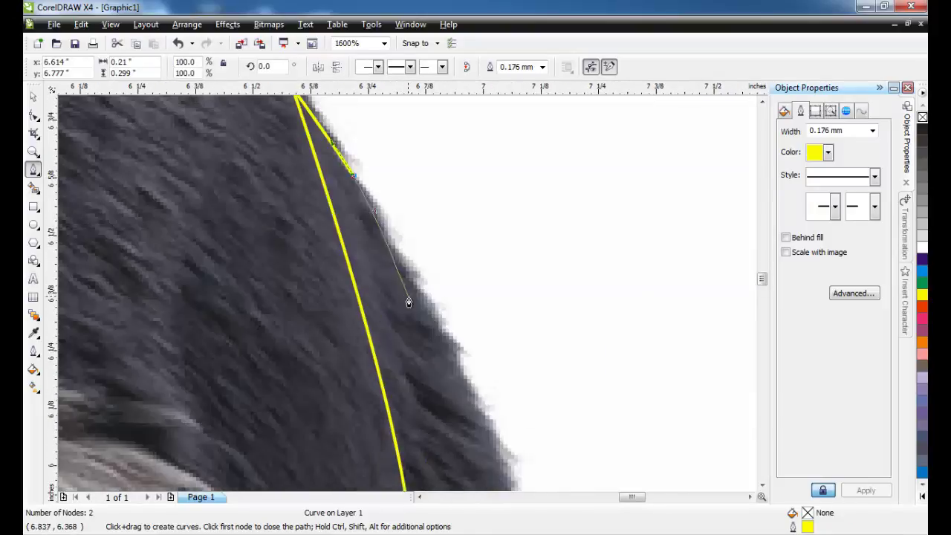
{"action": "left_click_drag", "start_coordinate": [419, 275], "coordinate": [431, 291]}
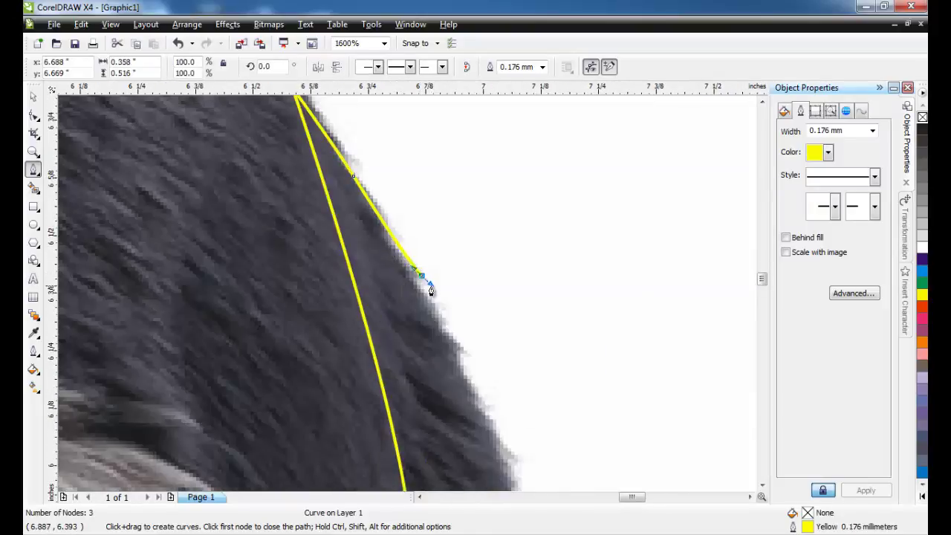
Continue the right wing's outline down the shoulder with small feather notches.
{"action": "left_click", "coordinate": [464, 355]}
{"action": "mouse_move", "coordinate": [463, 350]}
{"action": "left_mouse_down"}
{"action": "mouse_move", "coordinate": [434, 340]}
{"action": "mouse_move", "coordinate": [452, 411]}
{"action": "left_mouse_up"}
{"action": "left_click", "coordinate": [457, 360]}
{"action": "scroll", "coordinate": [493, 444], "scroll_direction": "down", "scroll_amount": 1}
{"action": "scroll", "coordinate": [411, 297], "scroll_direction": "up", "scroll_amount": 1}
{"action": "left_click", "coordinate": [453, 423]}
{"action": "scroll", "coordinate": [460, 483], "scroll_direction": "down", "scroll_amount": 1}
{"action": "scroll", "coordinate": [406, 306], "scroll_direction": "up", "scroll_amount": 1}
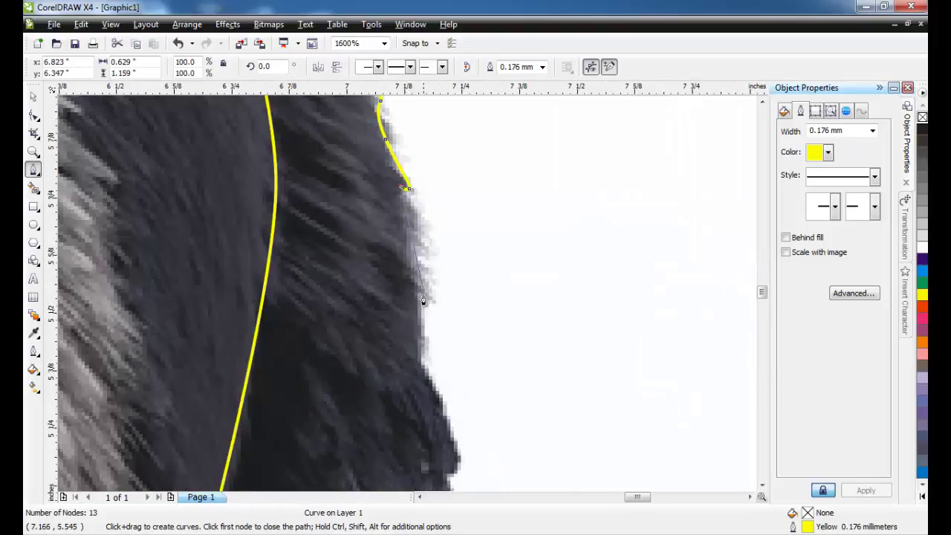
Trace the middle of the right wing's outer edge, including a rounded feather and a large curved feather tip.
{"action": "left_click_drag", "start_coordinate": [424, 301], "coordinate": [430, 388]}
{"action": "scroll", "coordinate": [444, 418], "scroll_direction": "down", "scroll_amount": 1}
{"action": "scroll", "coordinate": [407, 303], "scroll_direction": "up", "scroll_amount": 1}
{"action": "left_click_drag", "start_coordinate": [419, 294], "coordinate": [418, 304]}
{"action": "left_click_drag", "start_coordinate": [405, 301], "coordinate": [408, 312]}
{"action": "left_click_drag", "start_coordinate": [448, 420], "coordinate": [430, 424]}
{"action": "left_click_drag", "start_coordinate": [413, 403], "coordinate": [414, 434]}
{"action": "scroll", "coordinate": [414, 479], "scroll_direction": "down", "scroll_amount": 1}
{"action": "scroll", "coordinate": [407, 298], "scroll_direction": "up", "scroll_amount": 1}
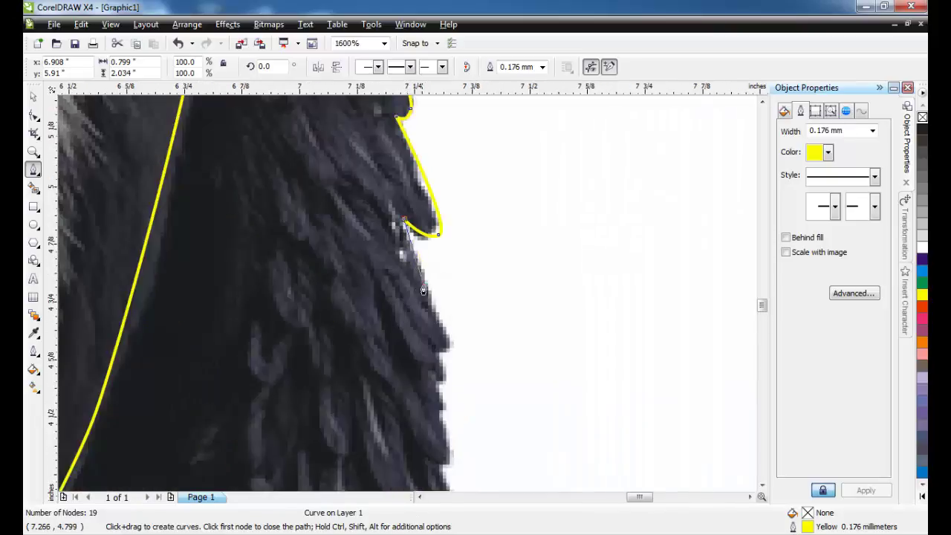
Outline the next long feather and the short feather tips below it on the right wing's outer edge.
{"action": "left_click_drag", "start_coordinate": [451, 344], "coordinate": [439, 356]}
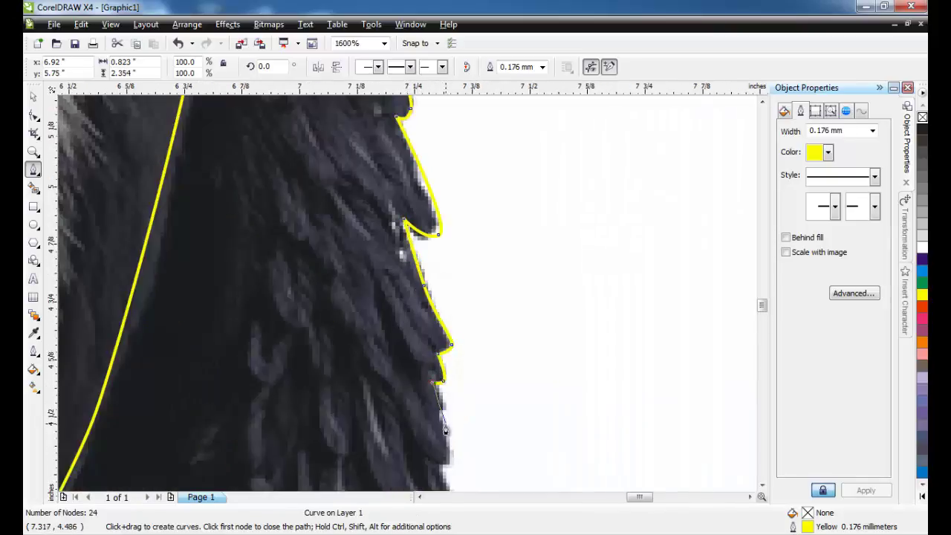
{"action": "scroll", "coordinate": [445, 430], "scroll_direction": "down", "scroll_amount": 1}
{"action": "scroll", "coordinate": [445, 431], "scroll_direction": "up", "scroll_amount": 2}
{"action": "left_click_drag", "start_coordinate": [440, 445], "coordinate": [403, 425]}
Trace the short feather tips along the lower part of the right wing's outer edge.
{"action": "scroll", "coordinate": [413, 457], "scroll_direction": "down", "scroll_amount": 2}
{"action": "scroll", "coordinate": [411, 264], "scroll_direction": "up", "scroll_amount": 2}
{"action": "left_click", "coordinate": [400, 235]}
{"action": "left_click", "coordinate": [389, 384]}
{"action": "scroll", "coordinate": [384, 438], "scroll_direction": "down", "scroll_amount": 2}
{"action": "scroll", "coordinate": [397, 321], "scroll_direction": "up", "scroll_amount": 1}
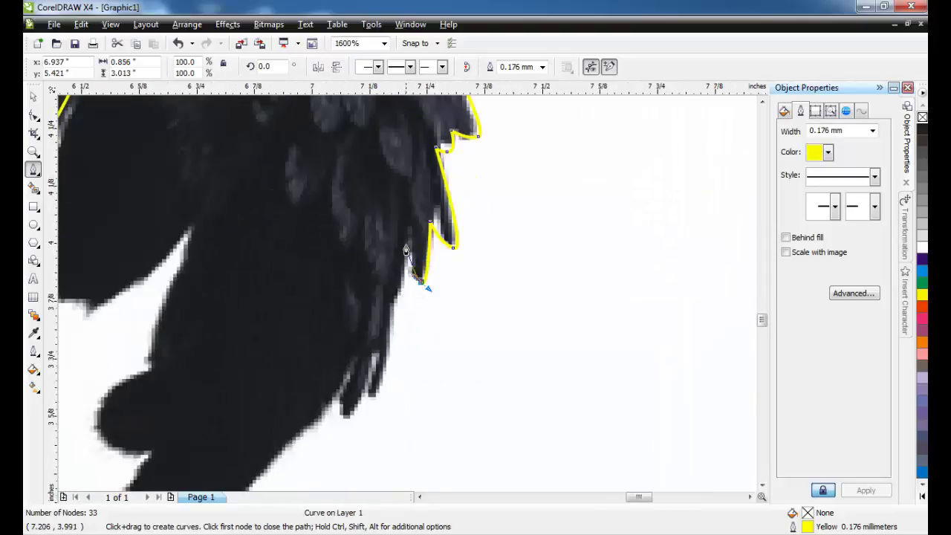
{"action": "left_click_drag", "start_coordinate": [390, 347], "coordinate": [388, 361]}
{"action": "left_click_drag", "start_coordinate": [346, 414], "coordinate": [343, 420]}
{"action": "left_click", "coordinate": [344, 379]}
Outline the right wing's long lowest feather around its tip and the small rounded feather above it.
{"action": "scroll", "coordinate": [323, 413], "scroll_direction": "down", "scroll_amount": 1}
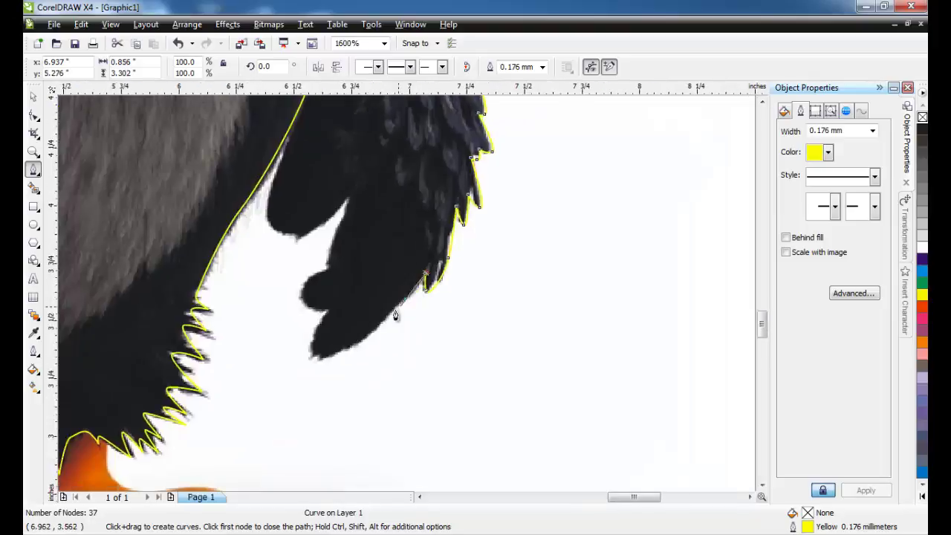
{"action": "scroll", "coordinate": [394, 315], "scroll_direction": "up", "scroll_amount": 1}
{"action": "left_click_drag", "start_coordinate": [353, 344], "coordinate": [323, 358]}
{"action": "left_click", "coordinate": [242, 379]}
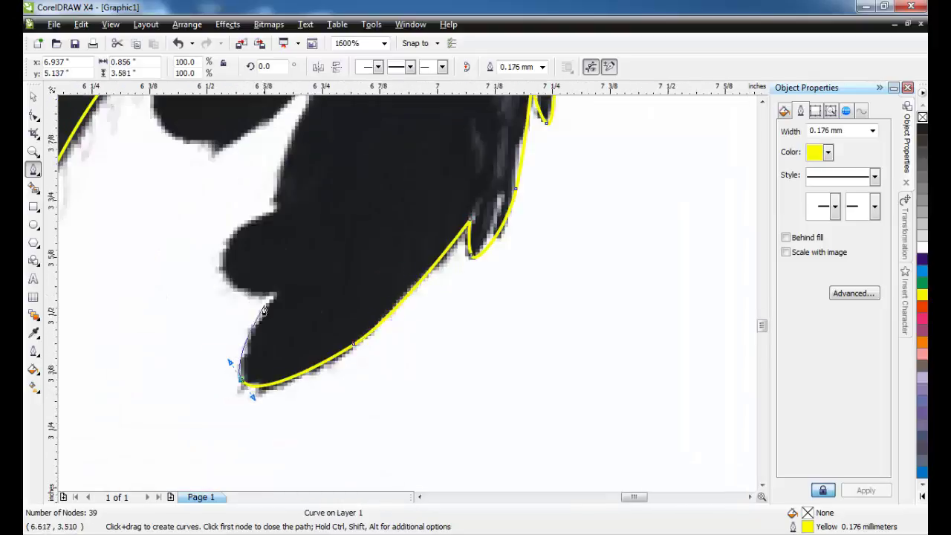
{"action": "left_click", "coordinate": [273, 296]}
{"action": "left_click_drag", "start_coordinate": [223, 269], "coordinate": [224, 241]}
{"action": "left_click", "coordinate": [281, 208]}
Trace the pointed gap between the right wing's feathers and the underside of the inner feather.
{"action": "scroll", "coordinate": [286, 186], "scroll_direction": "down", "scroll_amount": 1}
{"action": "scroll", "coordinate": [406, 267], "scroll_direction": "up", "scroll_amount": 1}
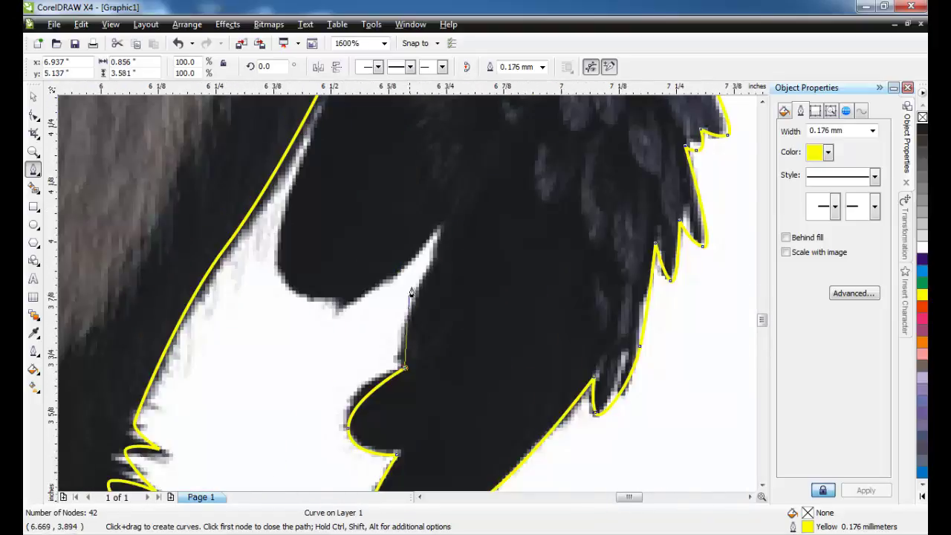
{"action": "left_click_drag", "start_coordinate": [434, 258], "coordinate": [434, 257]}
{"action": "left_click", "coordinate": [441, 238]}
{"action": "left_click", "coordinate": [445, 221]}
{"action": "left_click", "coordinate": [340, 307]}
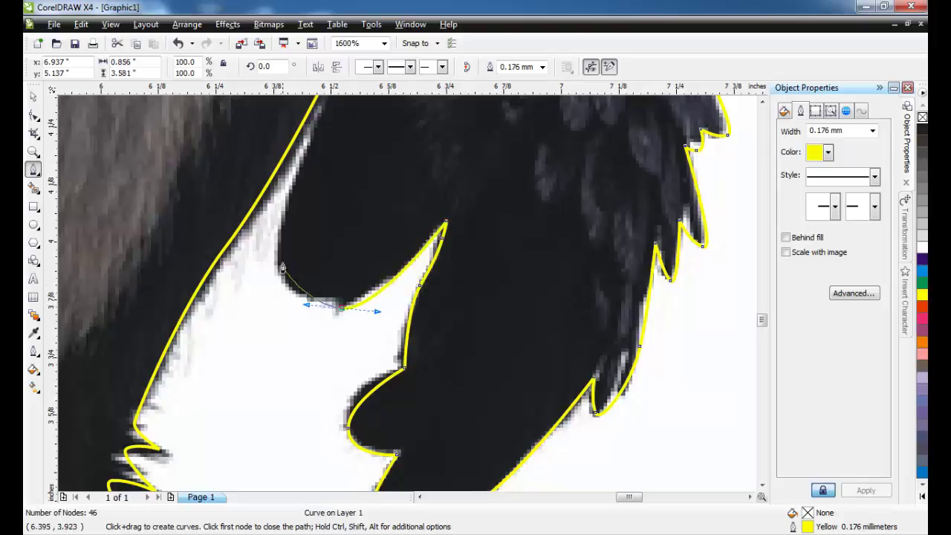
Trace the right wing's inner edge over the body up to the shoulder and close the outline at its starting node.
{"action": "left_click_drag", "start_coordinate": [281, 249], "coordinate": [279, 211]}
{"action": "scroll", "coordinate": [310, 147], "scroll_direction": "down", "scroll_amount": 1}
{"action": "scroll", "coordinate": [407, 293], "scroll_direction": "up", "scroll_amount": 1}
{"action": "left_click_drag", "start_coordinate": [425, 247], "coordinate": [380, 199]}
{"action": "left_click", "coordinate": [429, 196]}
{"action": "scroll", "coordinate": [428, 193], "scroll_direction": "down", "scroll_amount": 2}
{"action": "scroll", "coordinate": [434, 187], "scroll_direction": "up", "scroll_amount": 1}
{"action": "scroll", "coordinate": [412, 173], "scroll_direction": "down", "scroll_amount": 1}
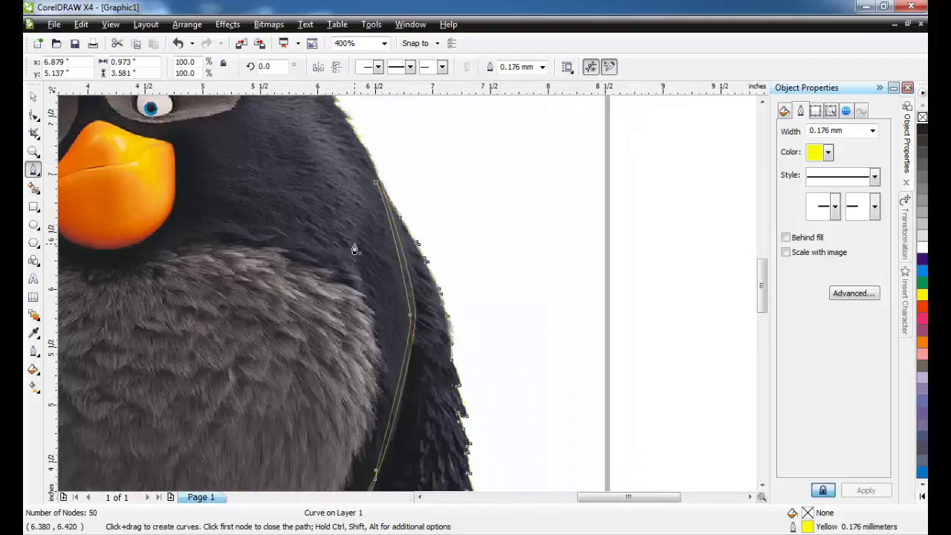
Order the right wing outline in front of the bird's body.
{"action": "left_click", "coordinate": [186, 24]}
{"action": "mouse_move", "coordinate": [222, 91]}
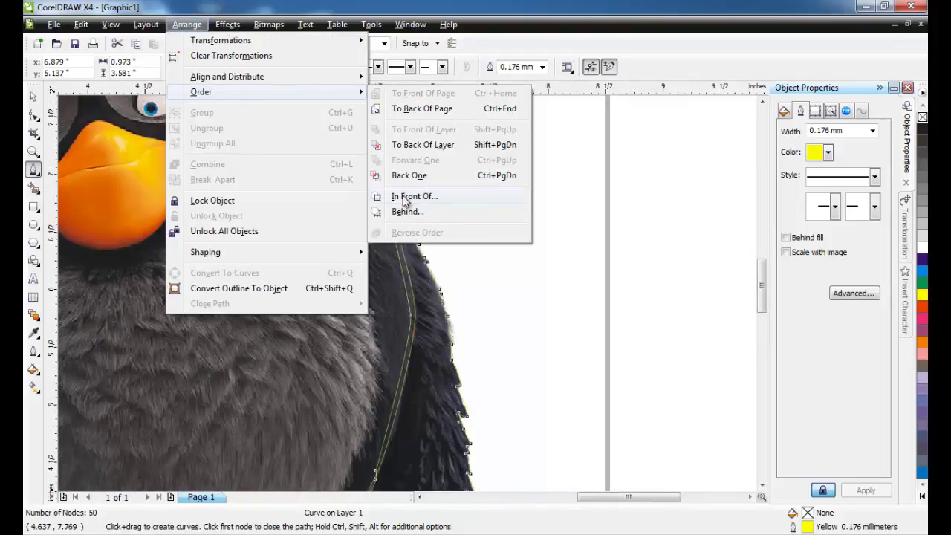
{"action": "left_click", "coordinate": [412, 194]}
{"action": "left_click", "coordinate": [347, 211]}
{"action": "scroll", "coordinate": [331, 291], "scroll_direction": "down", "scroll_amount": 2}
{"action": "scroll", "coordinate": [370, 333], "scroll_direction": "up", "scroll_amount": 1}
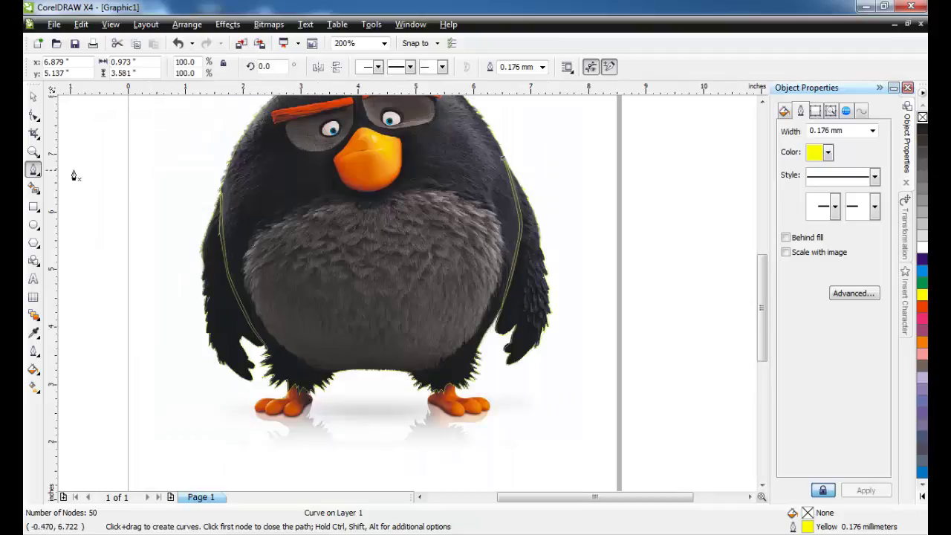
Start a Pen outline for the grey belly at its lower left and trace its lower-left edge.
{"action": "scroll", "coordinate": [315, 346], "scroll_direction": "up", "scroll_amount": 1}
{"action": "scroll", "coordinate": [450, 346], "scroll_direction": "up", "scroll_amount": 1}
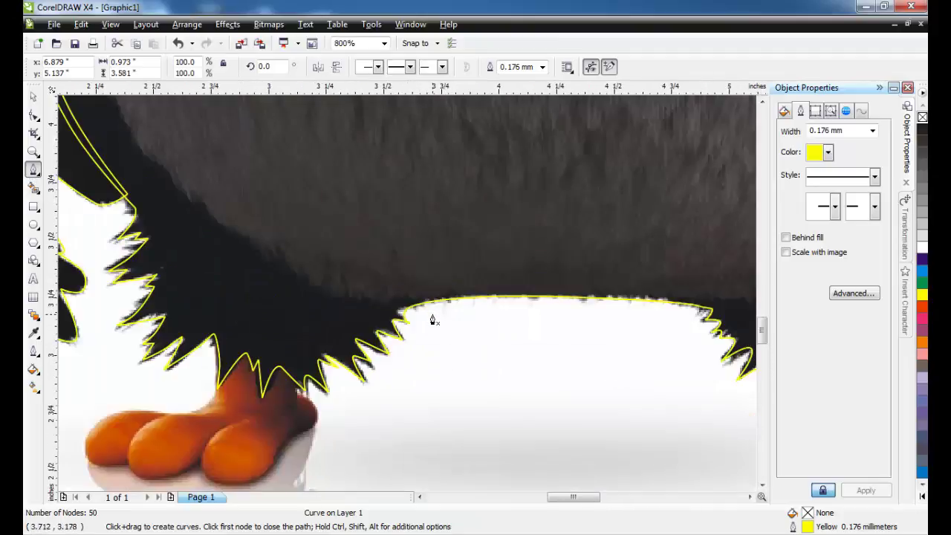
{"action": "left_click_drag", "start_coordinate": [432, 313], "coordinate": [361, 298]}
{"action": "left_click_drag", "start_coordinate": [309, 278], "coordinate": [172, 181]}
{"action": "left_click", "coordinate": [282, 254]}
{"action": "left_click_drag", "start_coordinate": [164, 170], "coordinate": [153, 160]}
{"action": "scroll", "coordinate": [82, 103], "scroll_direction": "down", "scroll_amount": 1}
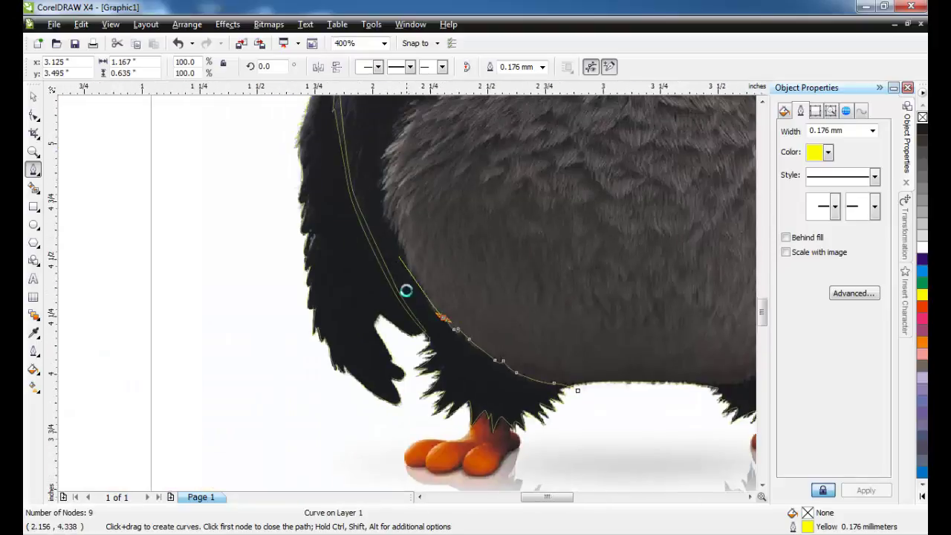
Continue the belly outline up its left side with a small feather notch near the upper-left bend.
{"action": "scroll", "coordinate": [402, 263], "scroll_direction": "up", "scroll_amount": 1}
{"action": "left_click_drag", "start_coordinate": [397, 242], "coordinate": [377, 198]}
{"action": "scroll", "coordinate": [379, 174], "scroll_direction": "down", "scroll_amount": 1}
{"action": "scroll", "coordinate": [418, 274], "scroll_direction": "up", "scroll_amount": 1}
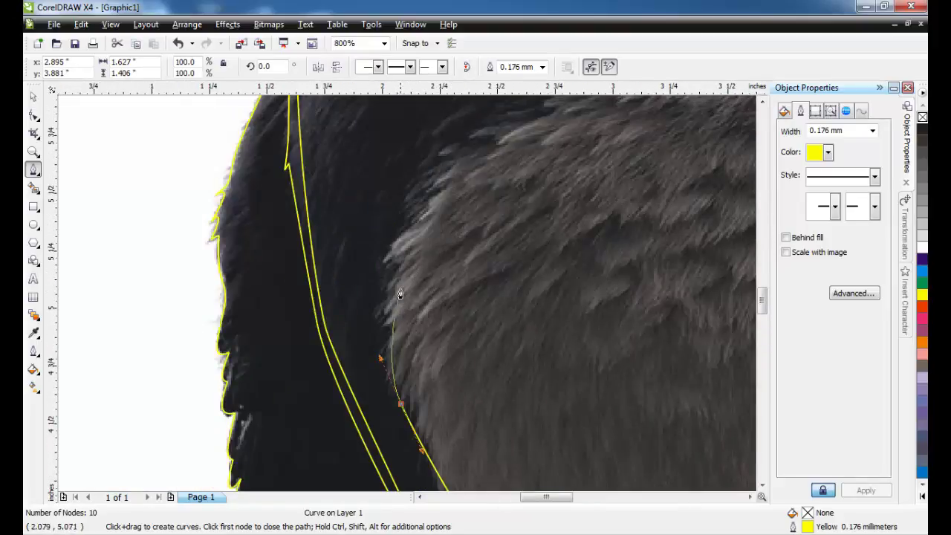
{"action": "left_click", "coordinate": [399, 281]}
{"action": "left_click", "coordinate": [395, 260]}
{"action": "left_click", "coordinate": [418, 218]}
{"action": "scroll", "coordinate": [418, 213], "scroll_direction": "down", "scroll_amount": 1}
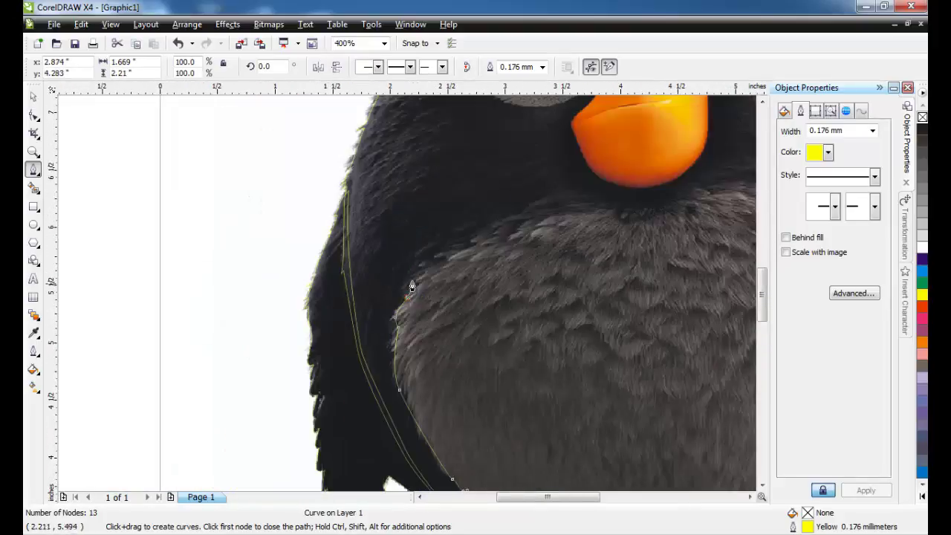
Trace the belly's top edge in smooth curves from the upper left, passing beneath the beak.
{"action": "left_click_drag", "start_coordinate": [411, 279], "coordinate": [452, 262]}
{"action": "left_click_drag", "start_coordinate": [490, 237], "coordinate": [526, 225]}
{"action": "left_click_drag", "start_coordinate": [596, 213], "coordinate": [640, 209]}
{"action": "left_click_drag", "start_coordinate": [665, 211], "coordinate": [684, 204]}
{"action": "scroll", "coordinate": [686, 205], "scroll_direction": "down", "scroll_amount": 1}
{"action": "scroll", "coordinate": [440, 289], "scroll_direction": "up", "scroll_amount": 1}
{"action": "scroll", "coordinate": [410, 291], "scroll_direction": "up", "scroll_amount": 3}
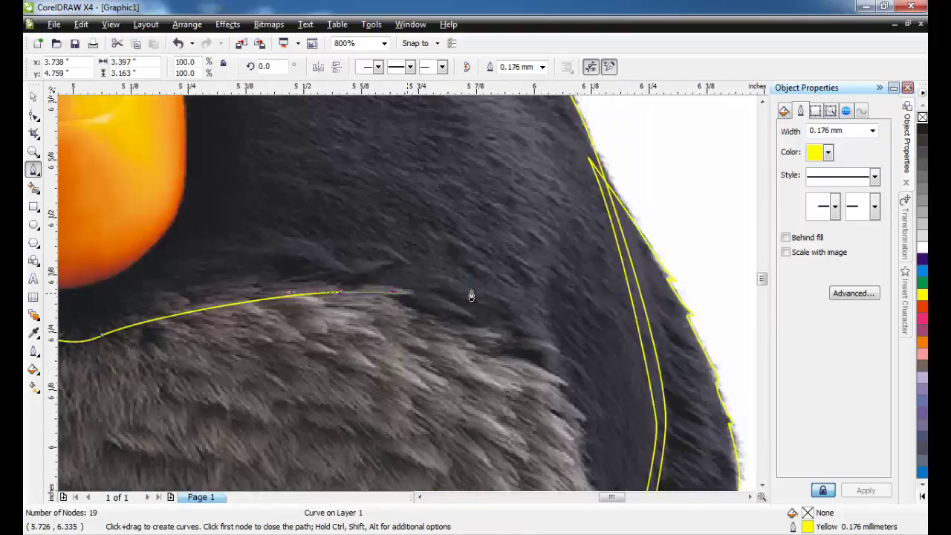
Trace the belly's upper-right edge and upper right side with small feather notches.
{"action": "left_click_drag", "start_coordinate": [399, 310], "coordinate": [609, 395]}
{"action": "scroll", "coordinate": [608, 395], "scroll_direction": "down", "scroll_amount": 2}
{"action": "scroll", "coordinate": [399, 297], "scroll_direction": "up", "scroll_amount": 2}
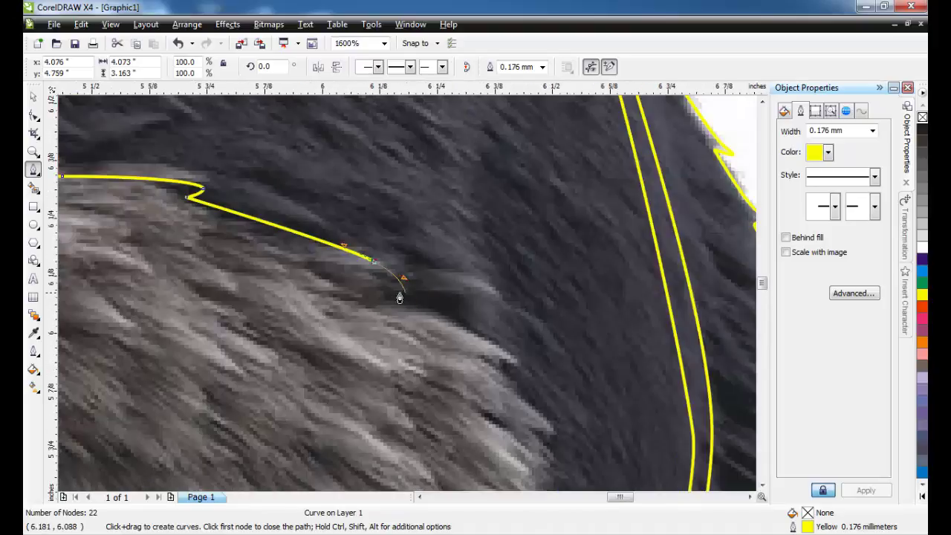
{"action": "left_click_drag", "start_coordinate": [503, 373], "coordinate": [547, 441]}
{"action": "scroll", "coordinate": [428, 219], "scroll_direction": "down", "scroll_amount": 2}
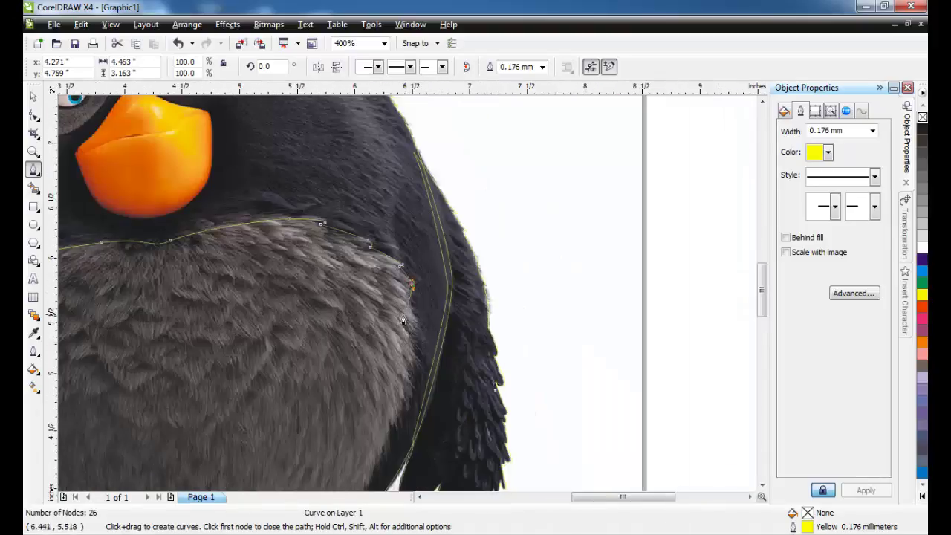
{"action": "scroll", "coordinate": [445, 272], "scroll_direction": "up", "scroll_amount": 2}
{"action": "left_click", "coordinate": [449, 216]}
{"action": "left_click_drag", "start_coordinate": [483, 375], "coordinate": [488, 413]}
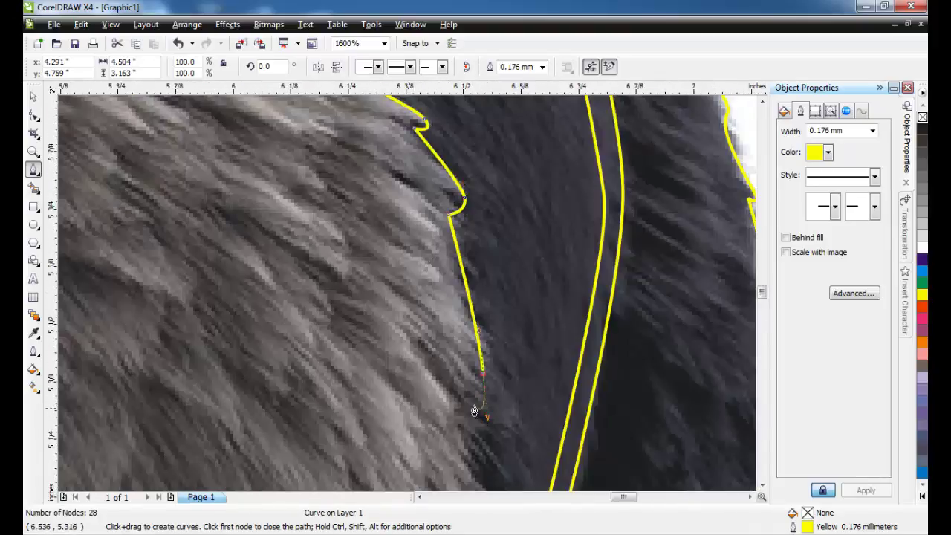
{"action": "left_click", "coordinate": [475, 406]}
Continue the belly outline down its right side with another feather notch toward the lower right.
{"action": "scroll", "coordinate": [455, 475], "scroll_direction": "down", "scroll_amount": 3}
{"action": "scroll", "coordinate": [409, 341], "scroll_direction": "up", "scroll_amount": 2}
{"action": "left_click_drag", "start_coordinate": [434, 312], "coordinate": [434, 312]}
{"action": "left_click_drag", "start_coordinate": [426, 310], "coordinate": [423, 324]}
{"action": "left_click_drag", "start_coordinate": [408, 351], "coordinate": [396, 353]}
{"action": "left_click", "coordinate": [394, 348]}
{"action": "scroll", "coordinate": [379, 424], "scroll_direction": "down", "scroll_amount": 1}
{"action": "scroll", "coordinate": [406, 295], "scroll_direction": "up", "scroll_amount": 2}
{"action": "left_click", "coordinate": [418, 236]}
{"action": "left_click", "coordinate": [386, 338]}
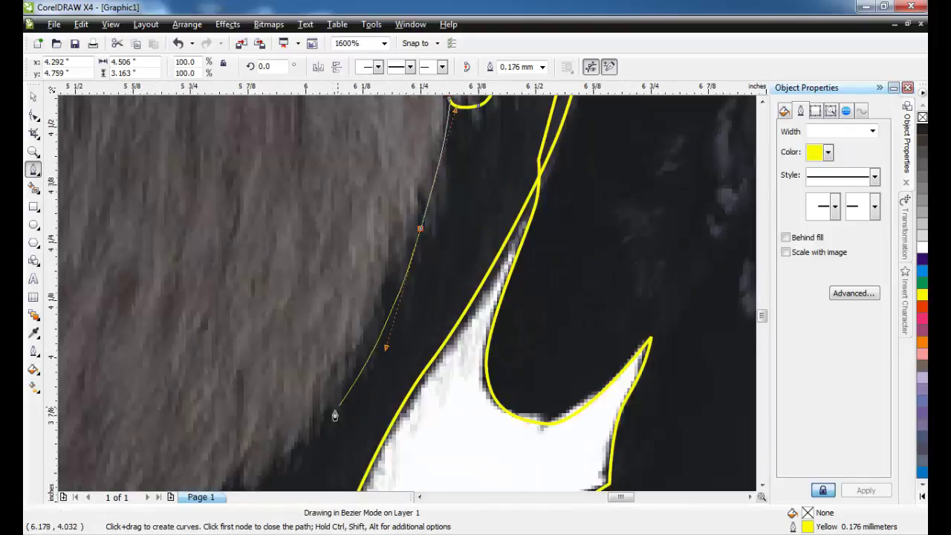
Trace the belly's lower-right edge with small notches above the right leg.
{"action": "scroll", "coordinate": [393, 297], "scroll_direction": "down", "scroll_amount": 1}
{"action": "left_click", "coordinate": [386, 291]}
{"action": "left_click", "coordinate": [339, 349]}
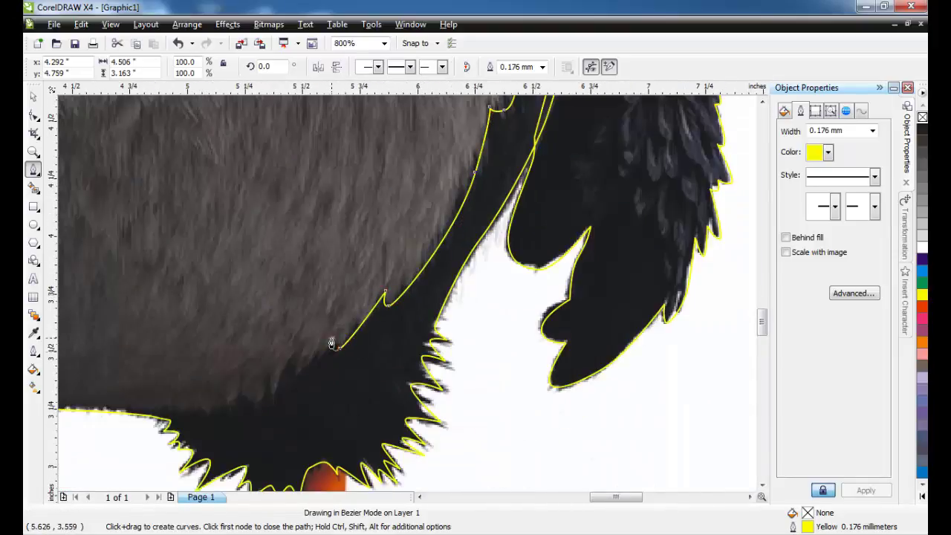
{"action": "left_click", "coordinate": [267, 388]}
{"action": "left_click_drag", "start_coordinate": [270, 394], "coordinate": [216, 406]}
Close the belly outline along the bottom, passing slightly below the body's lower edge to the starting node.
{"action": "scroll", "coordinate": [180, 403], "scroll_direction": "down", "scroll_amount": 1}
{"action": "scroll", "coordinate": [387, 299], "scroll_direction": "up", "scroll_amount": 1}
{"action": "left_click_drag", "start_coordinate": [389, 290], "coordinate": [373, 292]}
{"action": "left_click", "coordinate": [346, 313]}
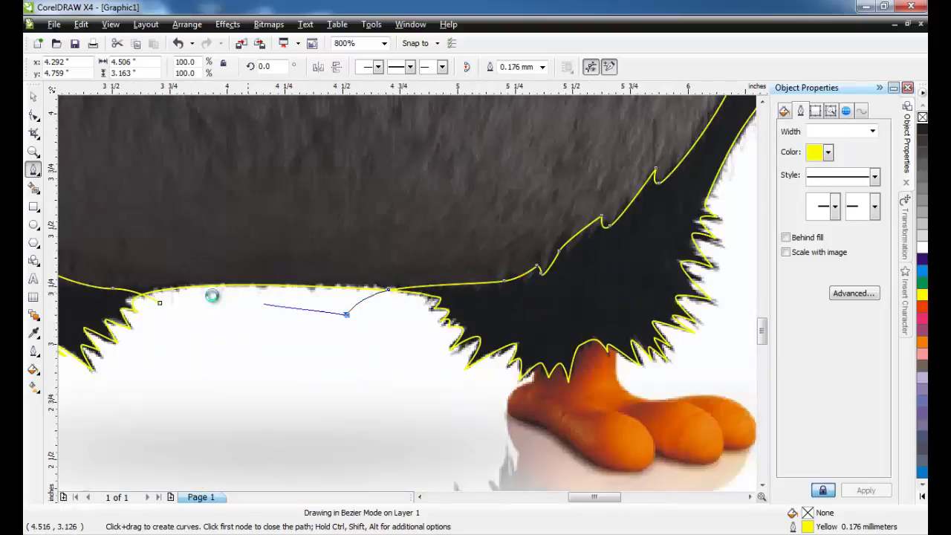
{"action": "left_click", "coordinate": [160, 302]}
{"action": "scroll", "coordinate": [453, 290], "scroll_direction": "down", "scroll_amount": 2}
{"action": "scroll", "coordinate": [413, 252], "scroll_direction": "up", "scroll_amount": 2}
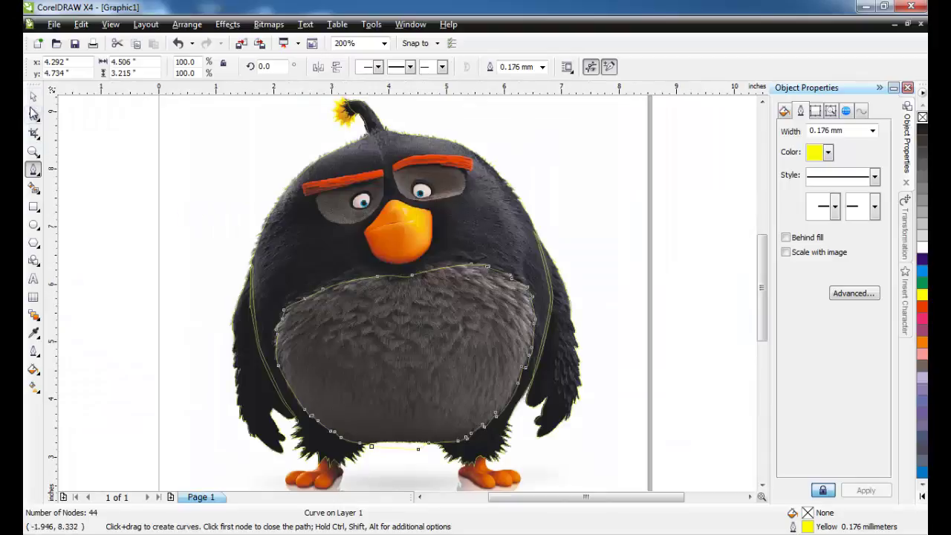
Select the belly and body outlines together and intersect them.
{"action": "left_click", "coordinate": [33, 96]}
{"action": "scroll", "coordinate": [274, 368], "scroll_direction": "up", "scroll_amount": 1}
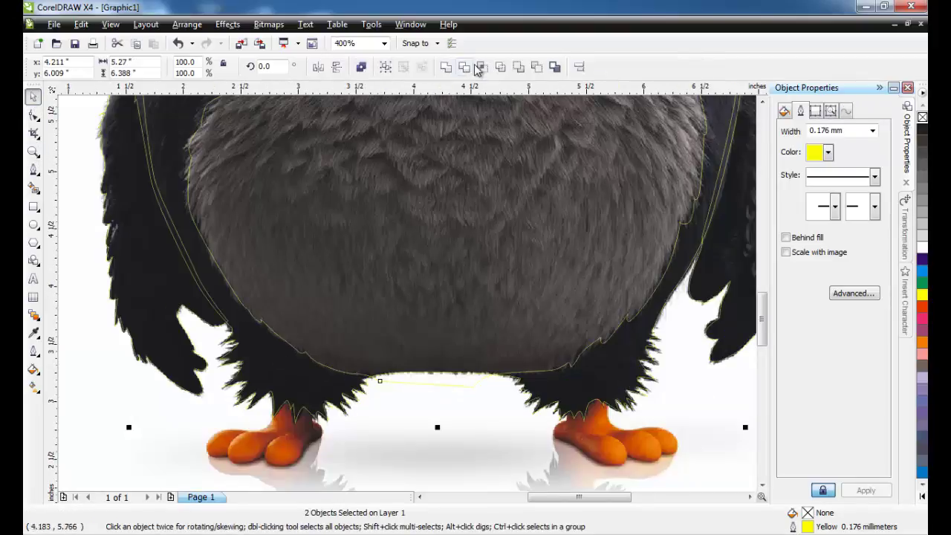
{"action": "left_click", "coordinate": [478, 68]}
{"action": "scroll", "coordinate": [480, 234], "scroll_direction": "down", "scroll_amount": 2}
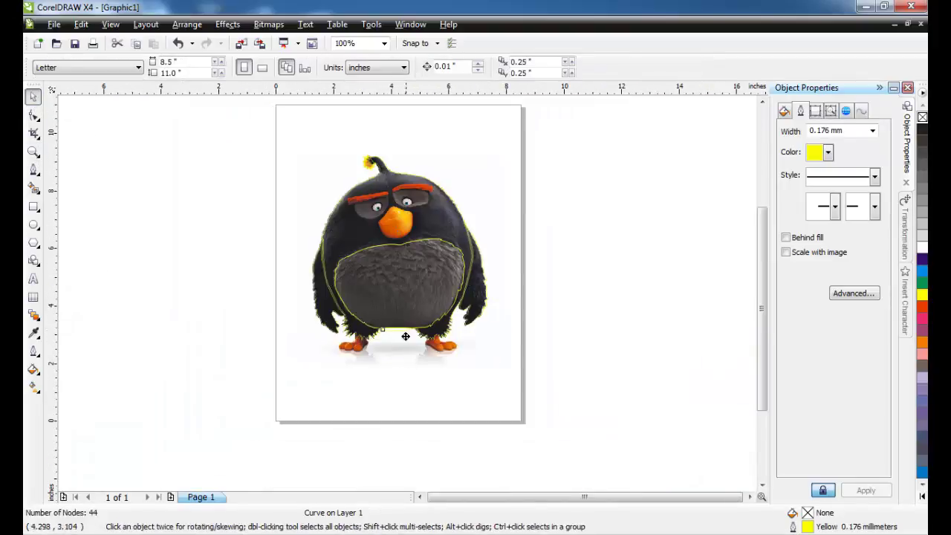
Move the leftover original belly outline off the page, delete it and select the intersected belly shape.
{"action": "left_click_drag", "start_coordinate": [405, 336], "coordinate": [633, 387]}
{"action": "right_click", "coordinate": [590, 349]}
{"action": "left_click", "coordinate": [632, 164]}
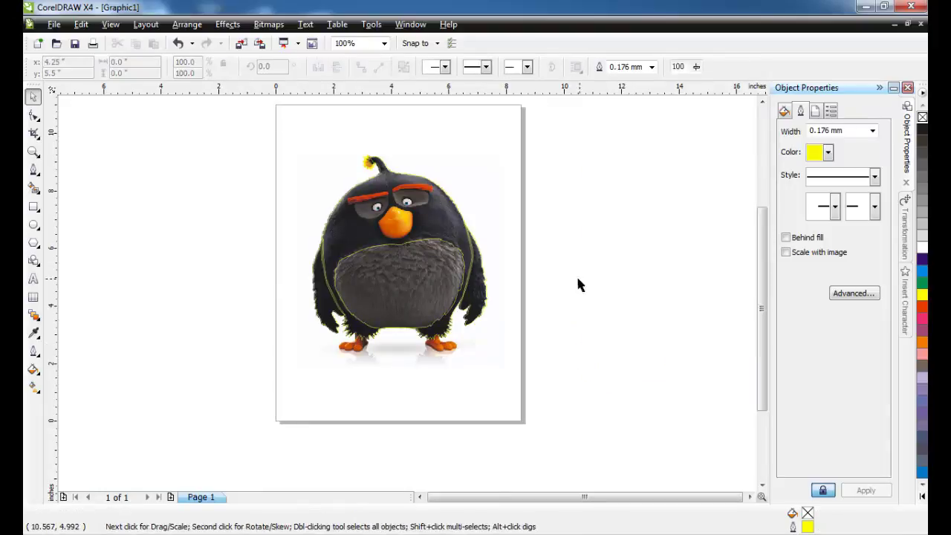
{"action": "scroll", "coordinate": [406, 254], "scroll_direction": "up", "scroll_amount": 2}
{"action": "left_click", "coordinate": [402, 316]}
{"action": "scroll", "coordinate": [408, 367], "scroll_direction": "down", "scroll_amount": 1}
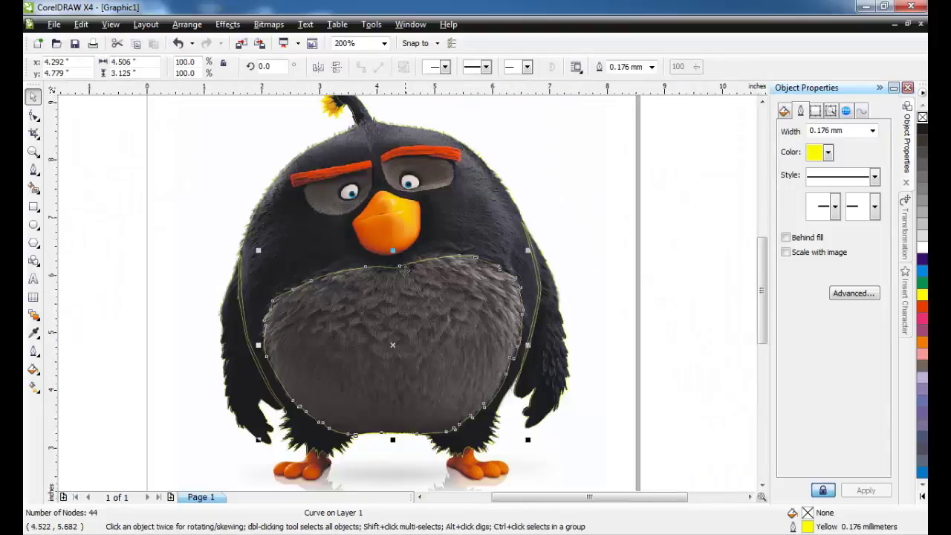
{"action": "scroll", "coordinate": [403, 269], "scroll_direction": "up", "scroll_amount": 1}
Start a Pen outline at the top of the beak and trace its upper edge around the right corner.
{"action": "left_click", "coordinate": [33, 171]}
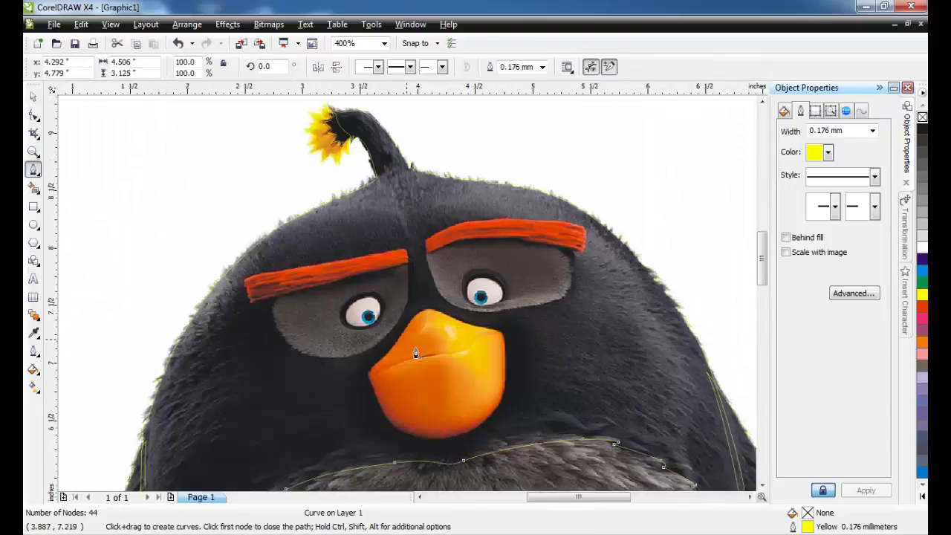
{"action": "scroll", "coordinate": [616, 270], "scroll_direction": "up", "scroll_amount": 2}
{"action": "left_click", "coordinate": [197, 183]}
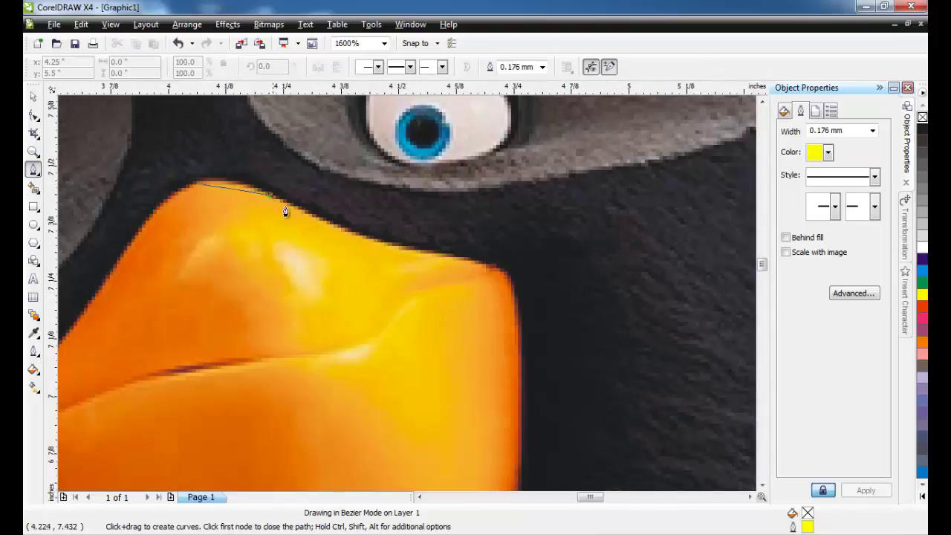
{"action": "left_click", "coordinate": [269, 195]}
{"action": "left_click", "coordinate": [411, 248]}
{"action": "left_click_drag", "start_coordinate": [513, 289], "coordinate": [519, 310]}
{"action": "scroll", "coordinate": [516, 350], "scroll_direction": "down", "scroll_amount": 1}
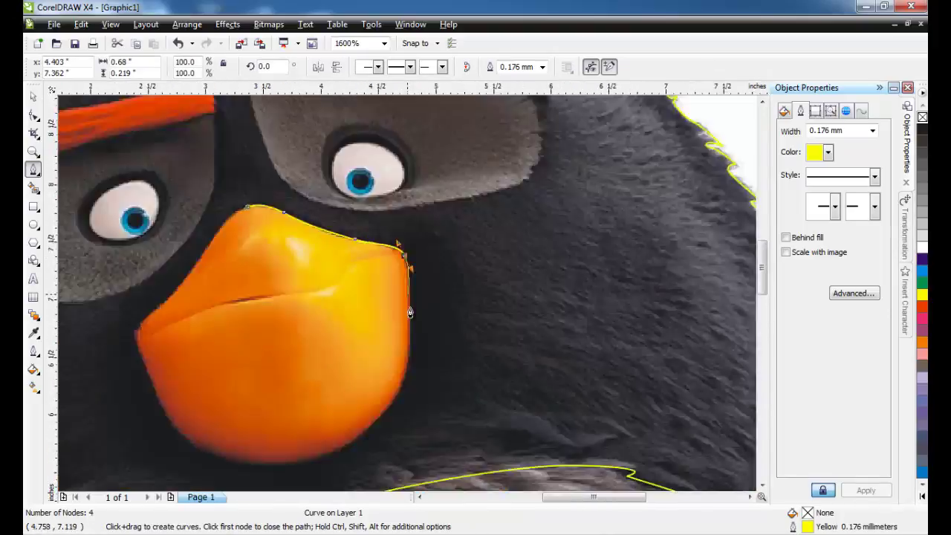
Continue the beak outline down its right side and around the rounded bottom.
{"action": "scroll", "coordinate": [411, 334], "scroll_direction": "up", "scroll_amount": 1}
{"action": "left_click_drag", "start_coordinate": [376, 321], "coordinate": [304, 352]}
{"action": "scroll", "coordinate": [352, 386], "scroll_direction": "down", "scroll_amount": 1}
{"action": "scroll", "coordinate": [373, 317], "scroll_direction": "up", "scroll_amount": 1}
{"action": "scroll", "coordinate": [142, 342], "scroll_direction": "down", "scroll_amount": 2}
{"action": "scroll", "coordinate": [395, 293], "scroll_direction": "up", "scroll_amount": 2}
{"action": "left_click_drag", "start_coordinate": [420, 281], "coordinate": [366, 230]}
Trace the beak's left side around the left corner and close the outline at the top.
{"action": "scroll", "coordinate": [357, 227], "scroll_direction": "down", "scroll_amount": 1}
{"action": "scroll", "coordinate": [389, 248], "scroll_direction": "up", "scroll_amount": 1}
{"action": "left_click_drag", "start_coordinate": [369, 185], "coordinate": [375, 172]}
{"action": "scroll", "coordinate": [387, 158], "scroll_direction": "down", "scroll_amount": 1}
{"action": "scroll", "coordinate": [432, 273], "scroll_direction": "up", "scroll_amount": 1}
{"action": "left_click_drag", "start_coordinate": [441, 241], "coordinate": [477, 191]}
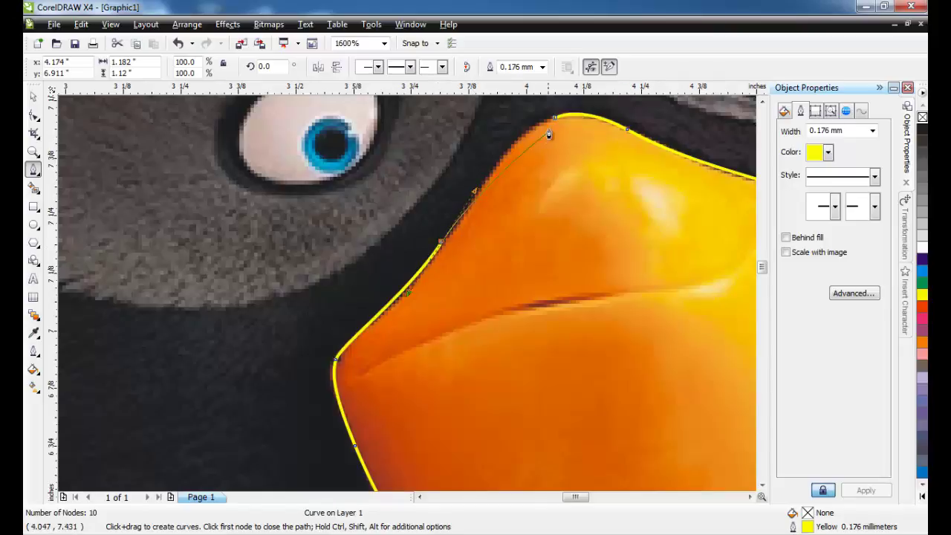
{"action": "left_click_drag", "start_coordinate": [555, 117], "coordinate": [503, 149]}
{"action": "scroll", "coordinate": [413, 299], "scroll_direction": "down", "scroll_amount": 1}
{"action": "scroll", "coordinate": [507, 281], "scroll_direction": "up", "scroll_amount": 1}
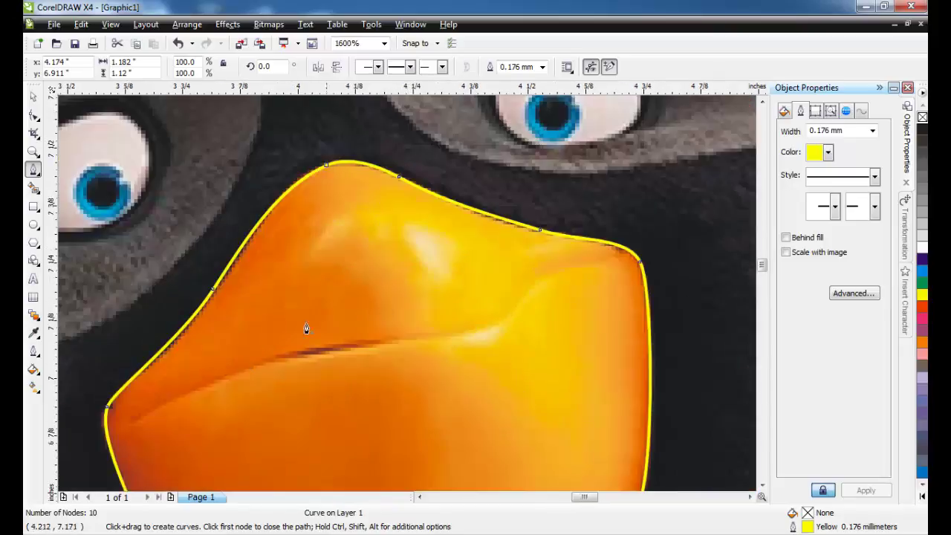
Trace the upper edge of the beak's mouth line from the left corner to the right corner.
{"action": "left_click", "coordinate": [140, 414]}
{"action": "left_click_drag", "start_coordinate": [370, 346], "coordinate": [370, 346]}
{"action": "left_click_drag", "start_coordinate": [491, 329], "coordinate": [511, 323]}
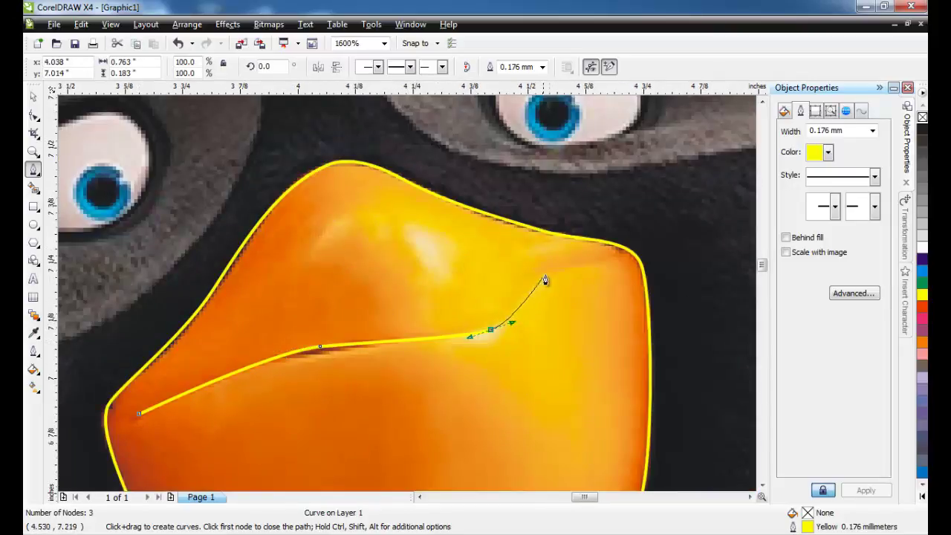
{"action": "left_click_drag", "start_coordinate": [556, 272], "coordinate": [617, 258]}
{"action": "scroll", "coordinate": [617, 258], "scroll_direction": "up", "scroll_amount": 1}
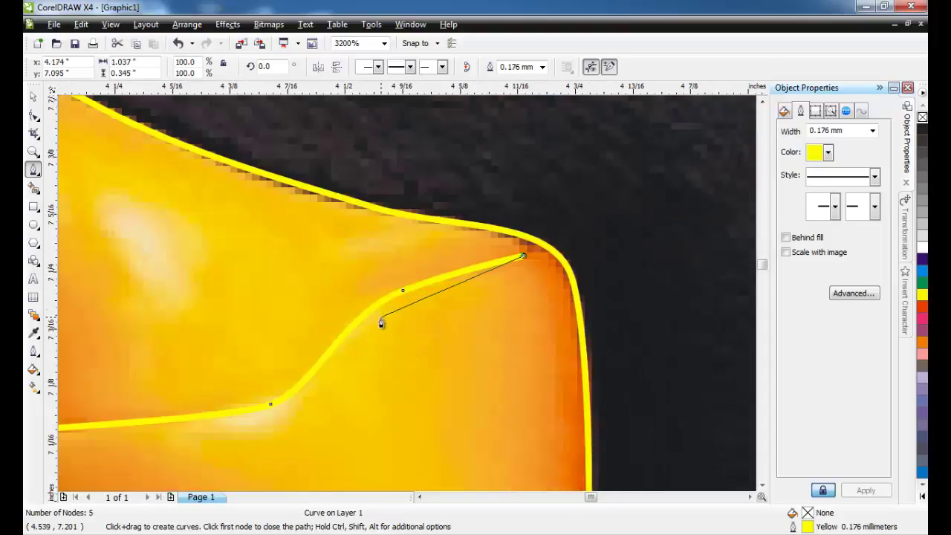
Trace the lower edge of the mouth line back to the left corner and close it as a thin shape.
{"action": "left_click_drag", "start_coordinate": [380, 317], "coordinate": [356, 342]}
{"action": "left_click_drag", "start_coordinate": [286, 412], "coordinate": [261, 428]}
{"action": "scroll", "coordinate": [218, 437], "scroll_direction": "down", "scroll_amount": 1}
{"action": "scroll", "coordinate": [365, 295], "scroll_direction": "up", "scroll_amount": 1}
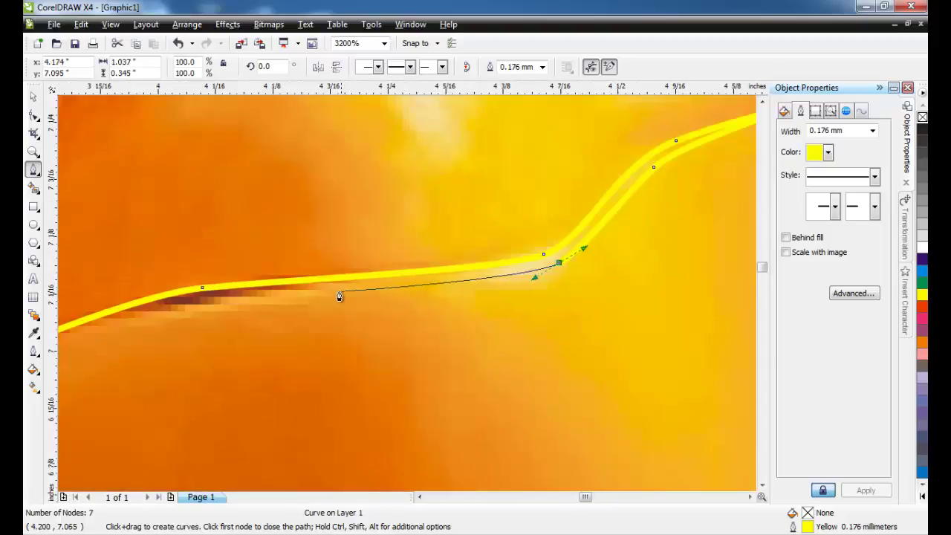
{"action": "left_click_drag", "start_coordinate": [339, 291], "coordinate": [270, 290]}
{"action": "scroll", "coordinate": [269, 290], "scroll_direction": "down", "scroll_amount": 1}
{"action": "scroll", "coordinate": [332, 312], "scroll_direction": "up", "scroll_amount": 1}
{"action": "left_click_drag", "start_coordinate": [408, 284], "coordinate": [372, 297]}
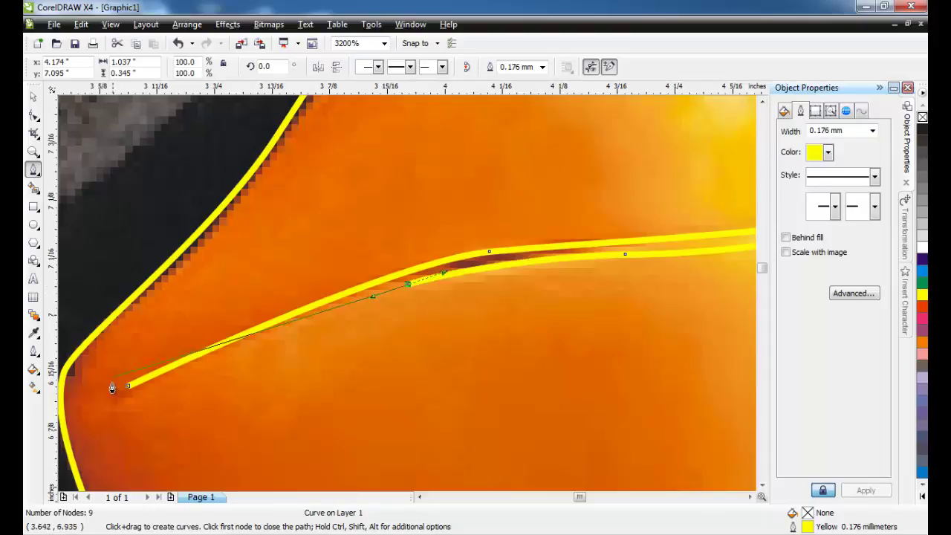
{"action": "left_click_drag", "start_coordinate": [111, 388], "coordinate": [159, 389]}
{"action": "scroll", "coordinate": [424, 295], "scroll_direction": "down", "scroll_amount": 1}
{"action": "scroll", "coordinate": [495, 267], "scroll_direction": "down", "scroll_amount": 1}
{"action": "scroll", "coordinate": [396, 253], "scroll_direction": "down", "scroll_amount": 1}
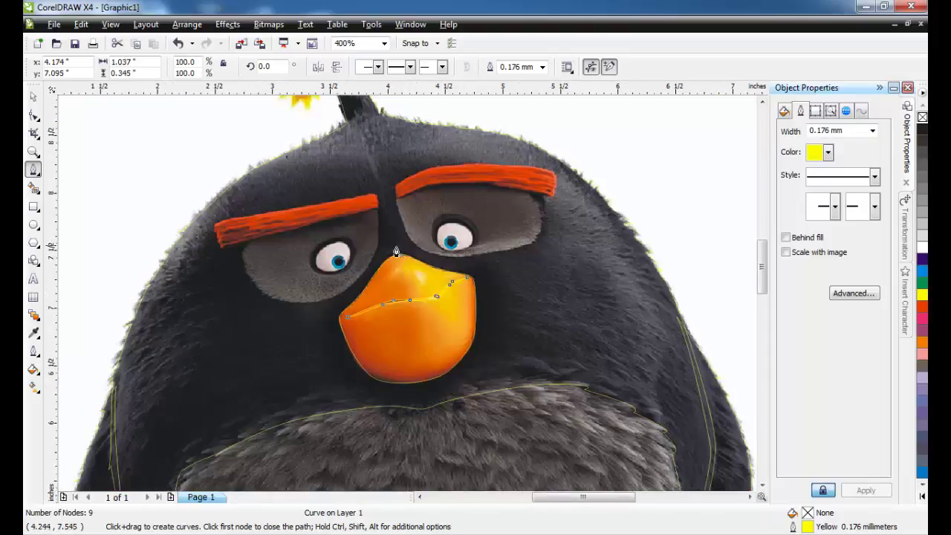
{"action": "scroll", "coordinate": [396, 252], "scroll_direction": "up", "scroll_amount": 1}
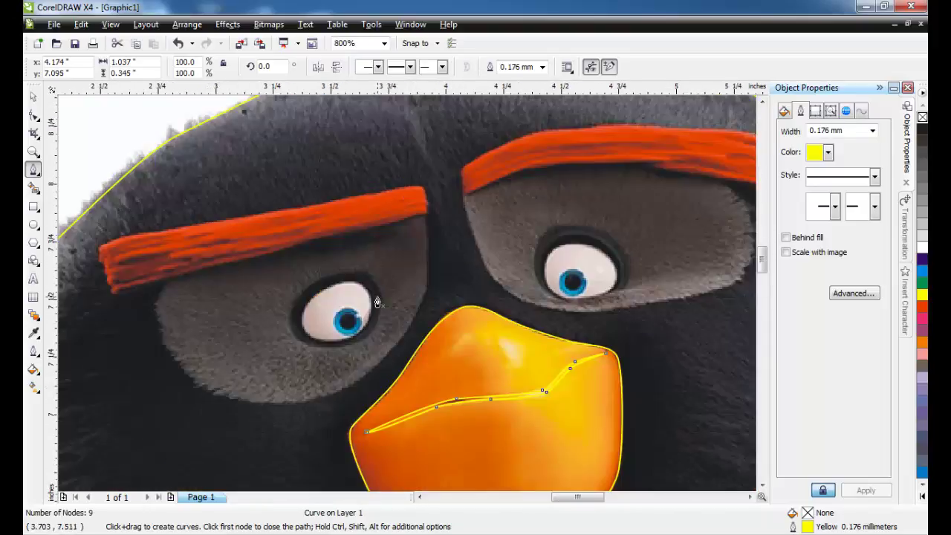
Trace the grey patch around the left eye as a closed outline about 1.15 by 0.87 inches.
{"action": "left_click", "coordinate": [170, 272]}
{"action": "left_click_drag", "start_coordinate": [170, 369], "coordinate": [172, 372]}
{"action": "left_click_drag", "start_coordinate": [300, 400], "coordinate": [329, 405]}
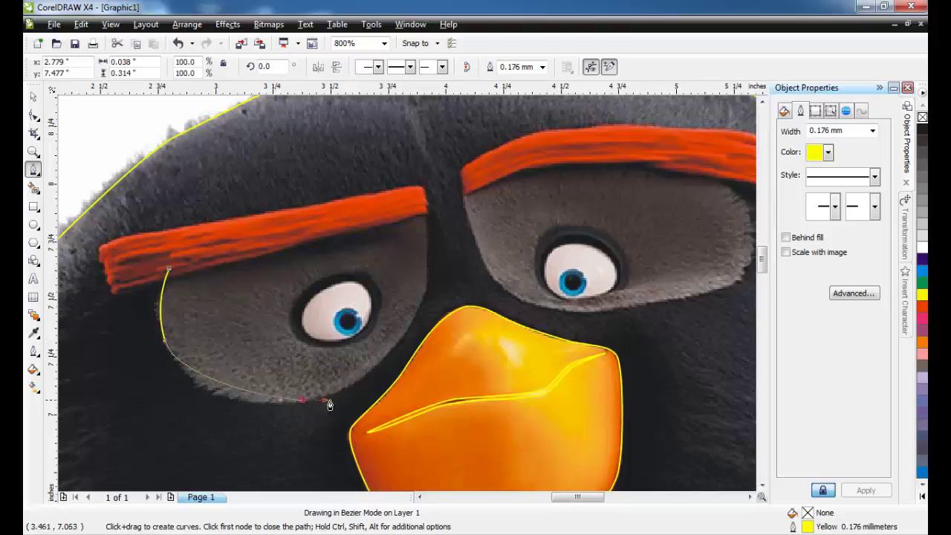
{"action": "left_click_drag", "start_coordinate": [431, 277], "coordinate": [430, 276]}
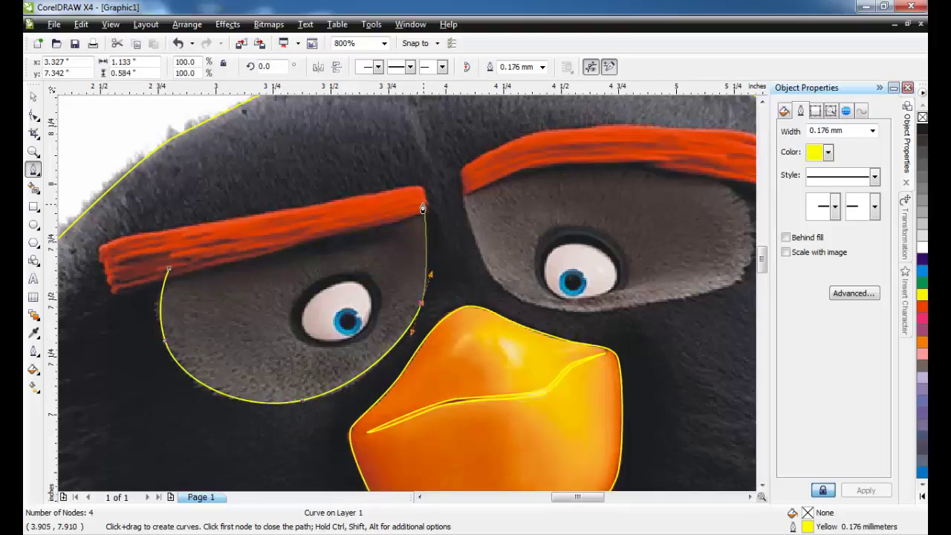
{"action": "left_click", "coordinate": [171, 271]}
Trace the outer edge of the left eye's dark ring as a closed outline about 0.39 by 0.33 inches.
{"action": "scroll", "coordinate": [312, 316], "scroll_direction": "up", "scroll_amount": 1}
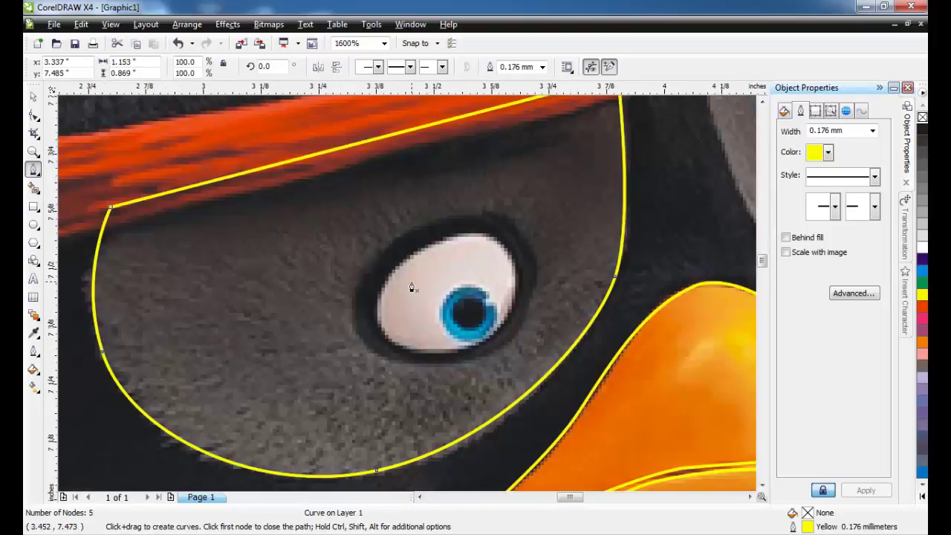
{"action": "left_click", "coordinate": [450, 218]}
{"action": "left_click_drag", "start_coordinate": [346, 321], "coordinate": [348, 320]}
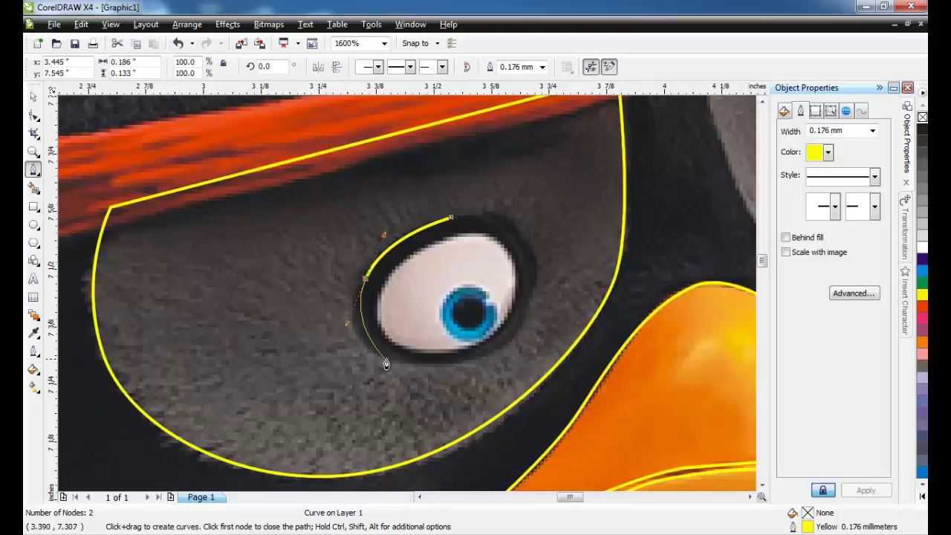
{"action": "left_click_drag", "start_coordinate": [389, 360], "coordinate": [420, 373]}
{"action": "left_click_drag", "start_coordinate": [494, 347], "coordinate": [522, 332]}
{"action": "left_click_drag", "start_coordinate": [536, 275], "coordinate": [537, 250]}
{"action": "left_click_drag", "start_coordinate": [494, 215], "coordinate": [477, 217]}
{"action": "left_click", "coordinate": [450, 218]}
Trace the white of the left eye as a closed outline inside the dark ring.
{"action": "scroll", "coordinate": [450, 252], "scroll_direction": "up", "scroll_amount": 1}
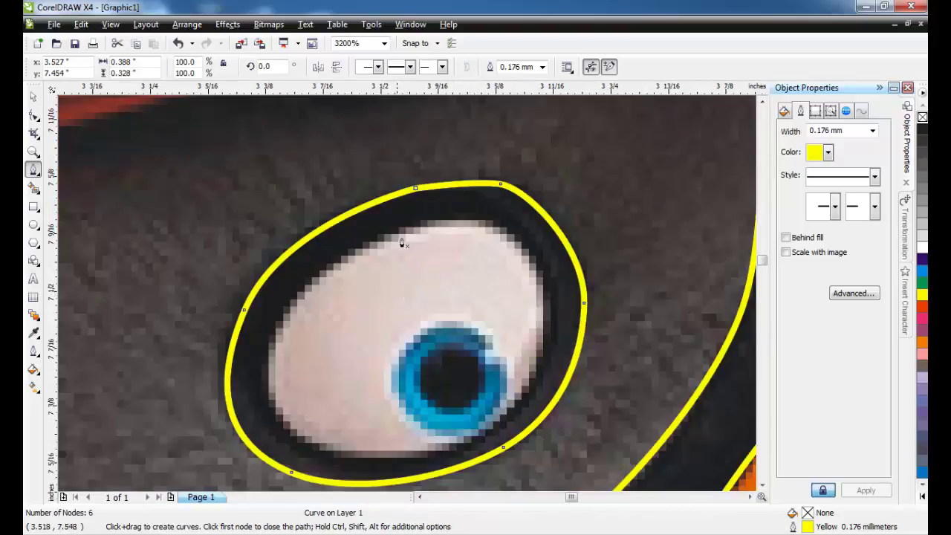
{"action": "left_click", "coordinate": [428, 221]}
{"action": "left_click_drag", "start_coordinate": [276, 329], "coordinate": [257, 407]}
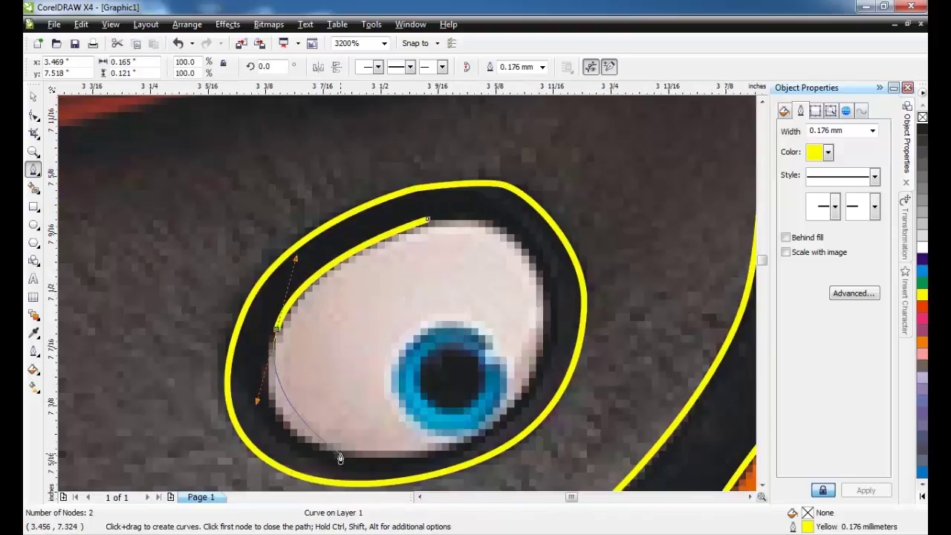
{"action": "left_click_drag", "start_coordinate": [339, 453], "coordinate": [399, 463]}
{"action": "left_click_drag", "start_coordinate": [507, 410], "coordinate": [527, 394]}
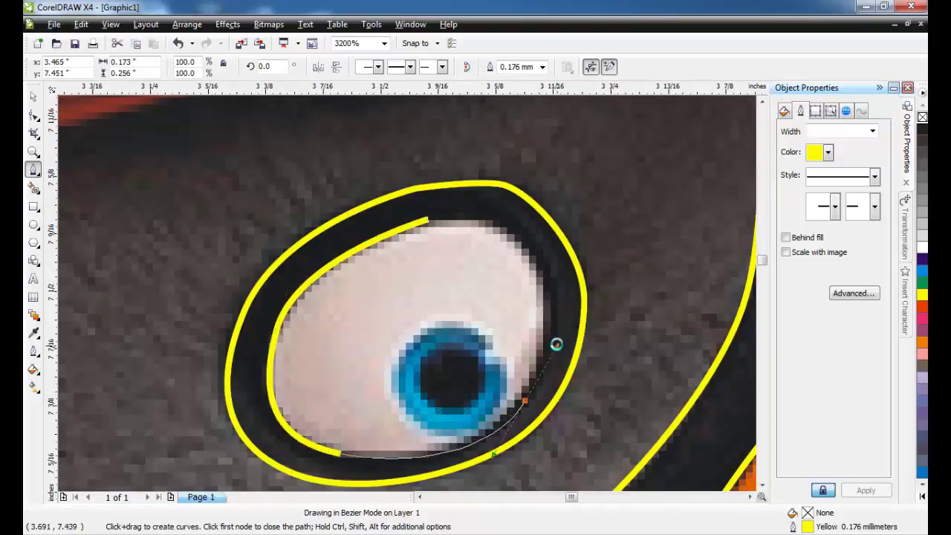
{"action": "left_click_drag", "start_coordinate": [556, 344], "coordinate": [556, 344]}
{"action": "left_click_drag", "start_coordinate": [532, 261], "coordinate": [514, 235]}
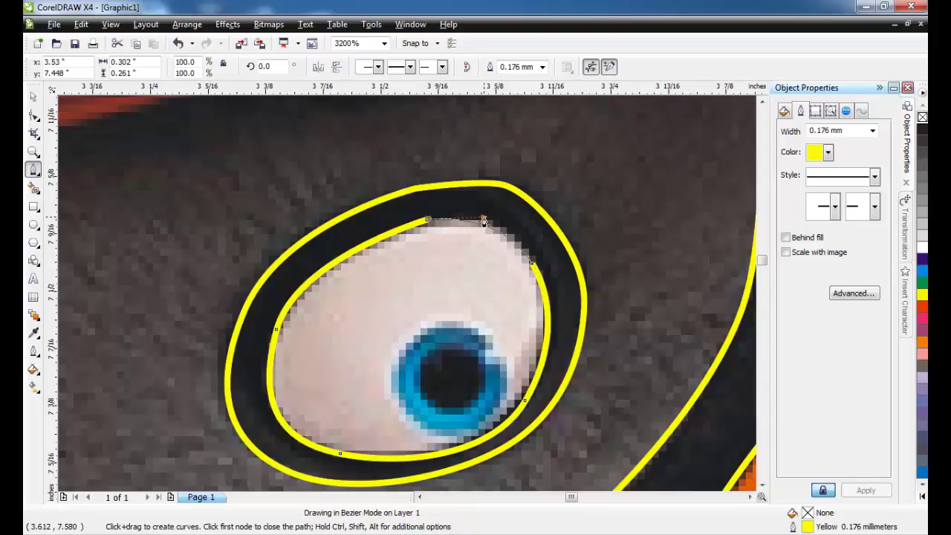
{"action": "left_click", "coordinate": [428, 220]}
Draw a circle about 0.12 inches wide around the left iris and a concentric scaled-down copy about 0.07 inches wide around the pupil.
{"action": "scroll", "coordinate": [408, 298], "scroll_direction": "up", "scroll_amount": 1}
{"action": "key", "text": "F7"}
{"action": "mouse_move", "coordinate": [280, 238]}
{"action": "left_mouse_down"}
{"action": "mouse_move", "coordinate": [394, 379]}
{"action": "mouse_move", "coordinate": [493, 457]}
{"action": "left_mouse_up"}
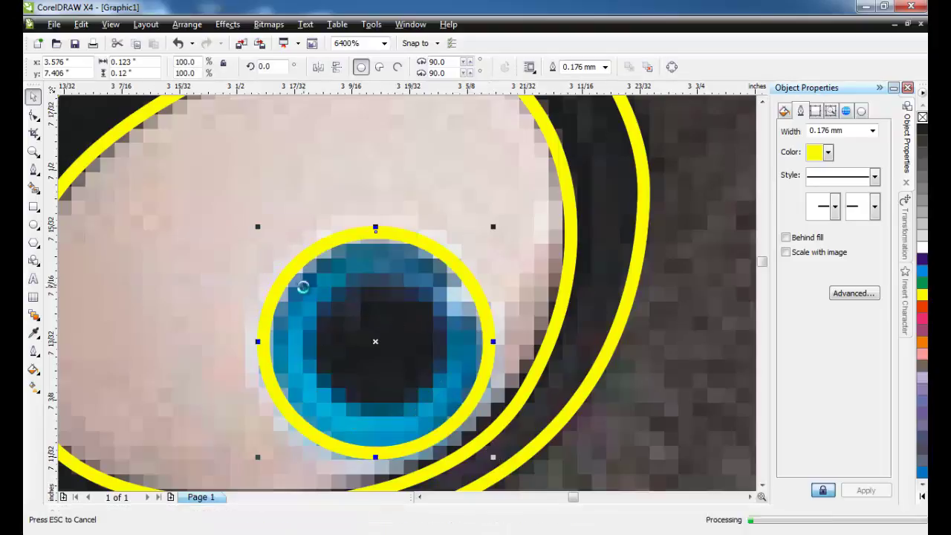
{"action": "left_click_drag", "start_coordinate": [259, 228], "coordinate": [303, 272]}
Trace the outer edge of the right eye's dark ring with the Pen tool as a closed outline.
{"action": "scroll", "coordinate": [408, 294], "scroll_direction": "down", "scroll_amount": 2}
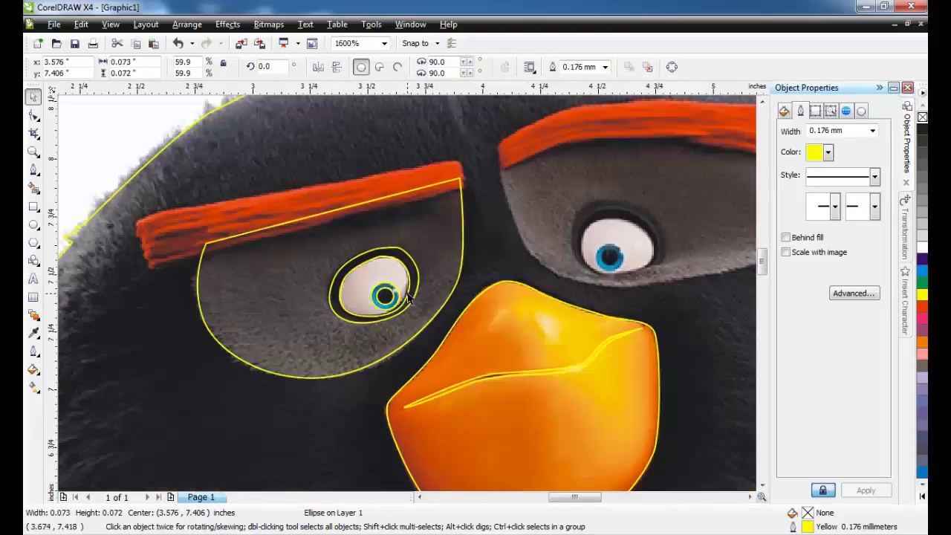
{"action": "scroll", "coordinate": [652, 245], "scroll_direction": "up", "scroll_amount": 1}
{"action": "left_click", "coordinate": [33, 170]}
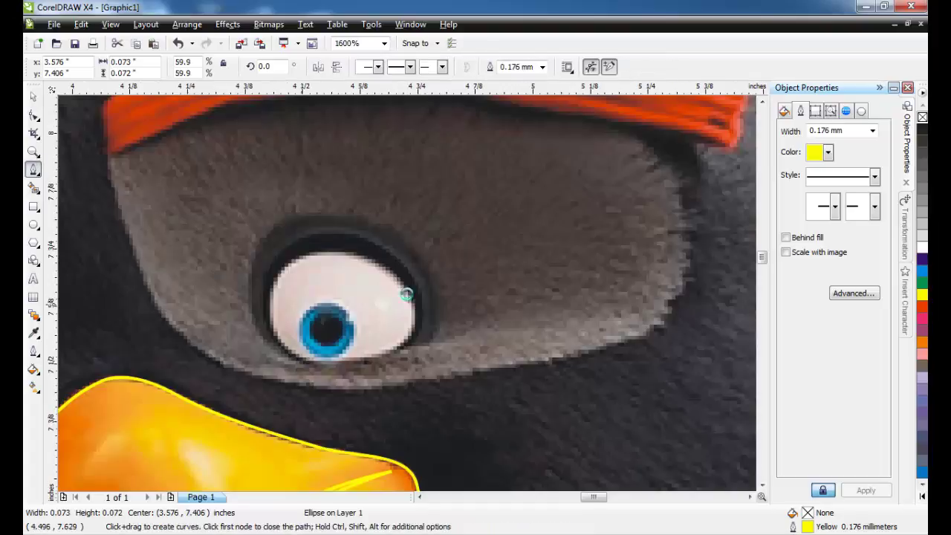
{"action": "scroll", "coordinate": [404, 312], "scroll_direction": "up", "scroll_amount": 1}
{"action": "mouse_move", "coordinate": [411, 421]}
{"action": "left_mouse_down"}
{"action": "mouse_move", "coordinate": [297, 299]}
{"action": "mouse_move", "coordinate": [293, 272]}
{"action": "left_mouse_up"}
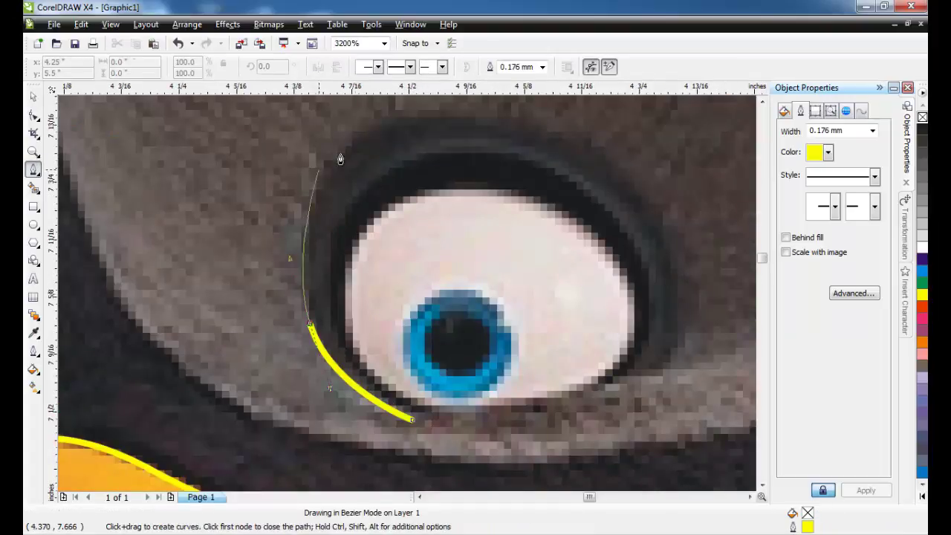
{"action": "left_click_drag", "start_coordinate": [358, 143], "coordinate": [390, 116]}
{"action": "left_click_drag", "start_coordinate": [547, 139], "coordinate": [599, 165]}
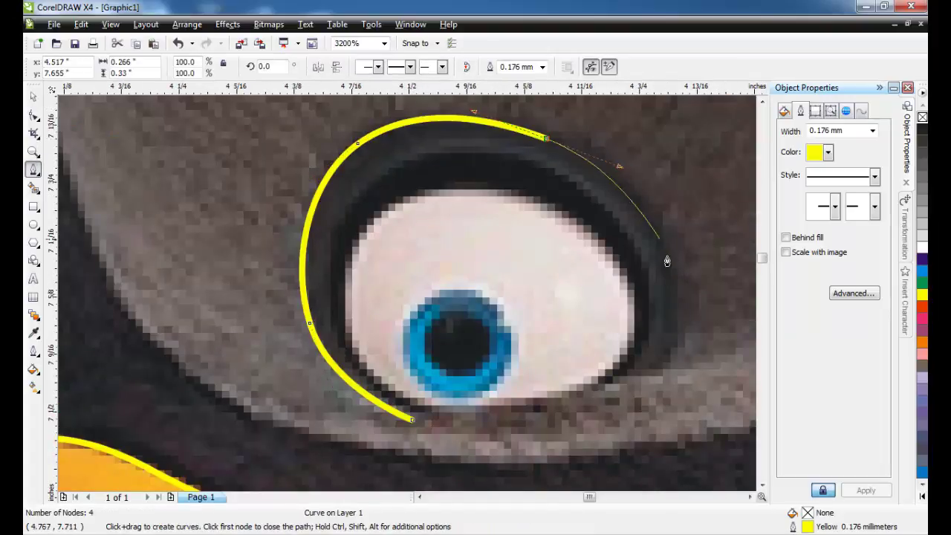
{"action": "left_click_drag", "start_coordinate": [668, 262], "coordinate": [682, 334]}
{"action": "left_click_drag", "start_coordinate": [644, 377], "coordinate": [616, 394]}
{"action": "left_click_drag", "start_coordinate": [413, 421], "coordinate": [465, 429]}
{"action": "key", "text": "Escape"}
Trace the inner edge of the right eye's dark ring as a second closed outline.
{"action": "left_click_drag", "start_coordinate": [328, 331], "coordinate": [322, 306]}
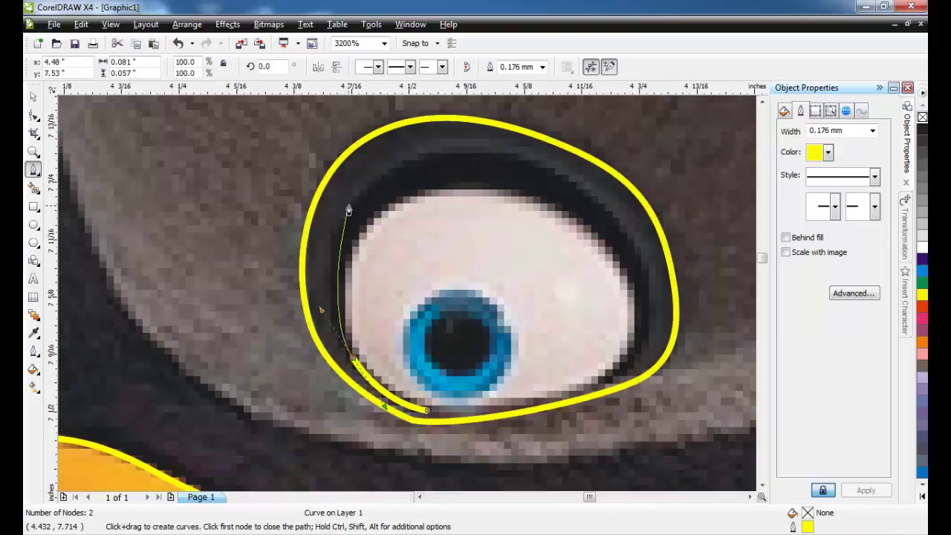
{"action": "left_click_drag", "start_coordinate": [348, 204], "coordinate": [373, 162]}
{"action": "left_click_drag", "start_coordinate": [493, 151], "coordinate": [556, 156]}
{"action": "left_click_drag", "start_coordinate": [637, 260], "coordinate": [633, 273]}
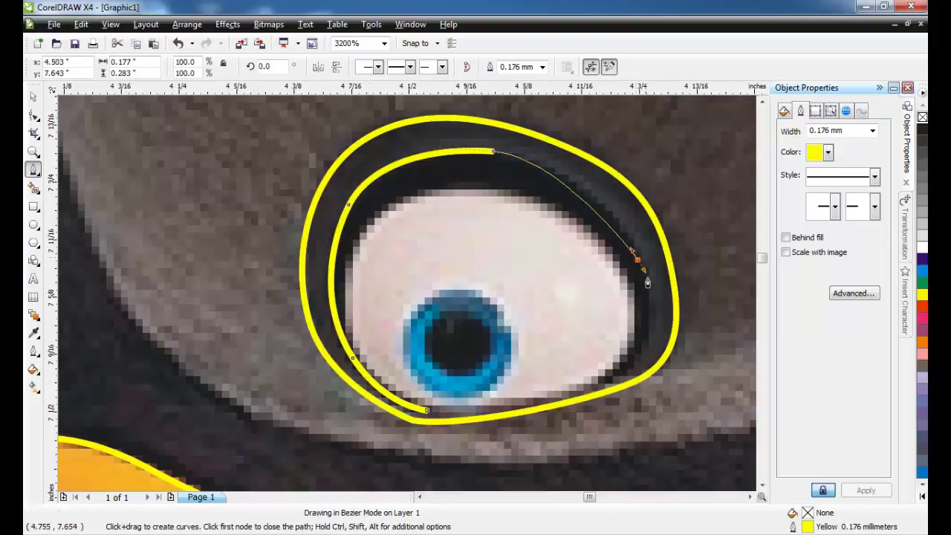
{"action": "left_click_drag", "start_coordinate": [616, 377], "coordinate": [602, 392]}
{"action": "left_click_drag", "start_coordinate": [427, 410], "coordinate": [462, 419]}
Trace the white of the right eye as a closed outline about 0.31 by 0.24 inches.
{"action": "left_click", "coordinate": [427, 407]}
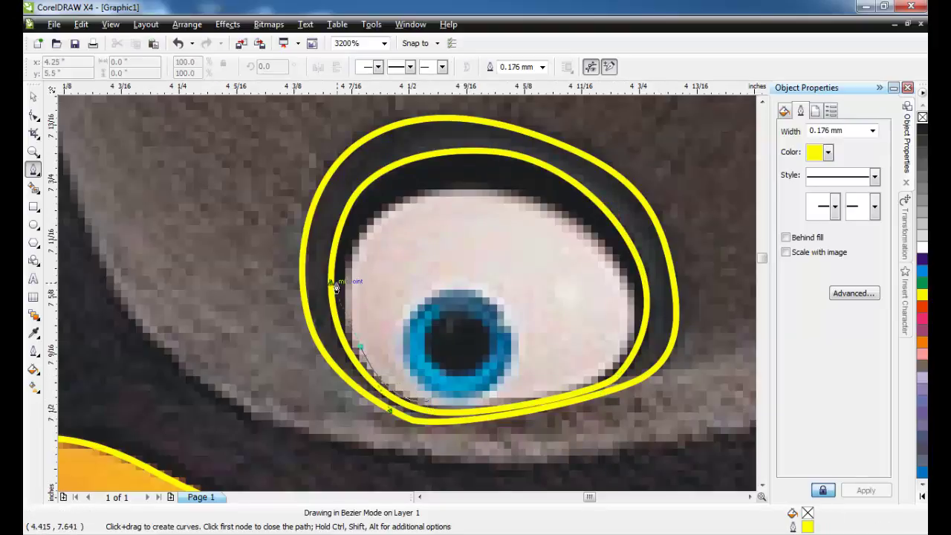
{"action": "left_click", "coordinate": [360, 346]}
{"action": "left_click_drag", "start_coordinate": [393, 199], "coordinate": [429, 176]}
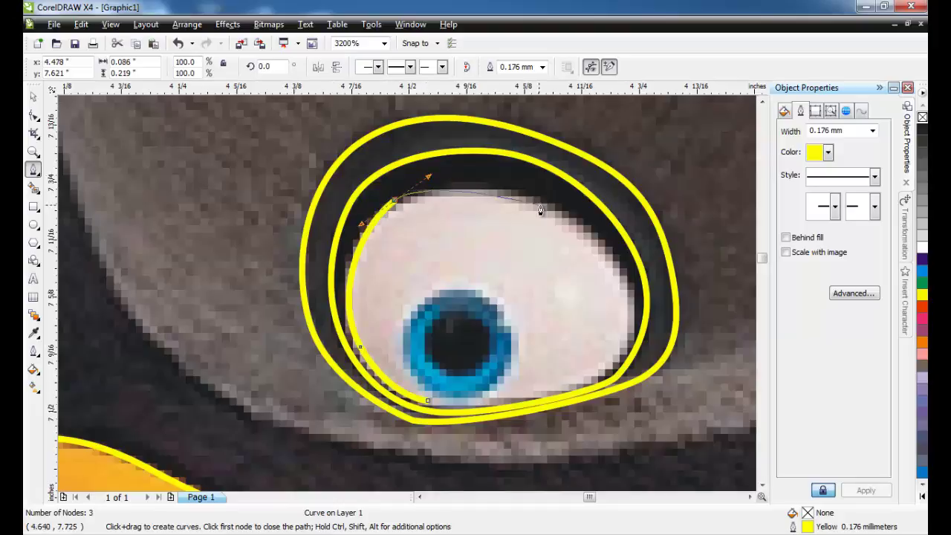
{"action": "left_click_drag", "start_coordinate": [543, 206], "coordinate": [599, 235]}
{"action": "left_click_drag", "start_coordinate": [631, 344], "coordinate": [632, 343]}
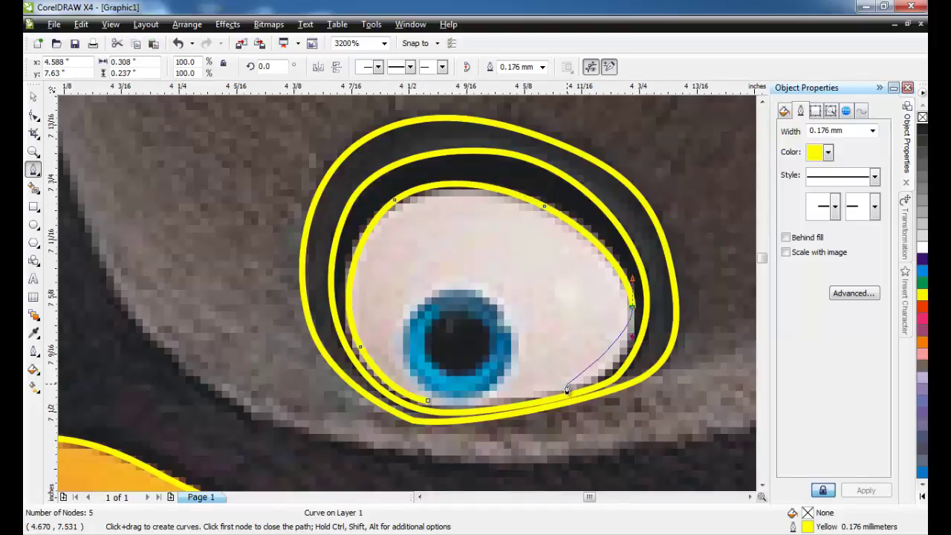
{"action": "left_click_drag", "start_coordinate": [565, 385], "coordinate": [491, 409]}
{"action": "left_click", "coordinate": [430, 403]}
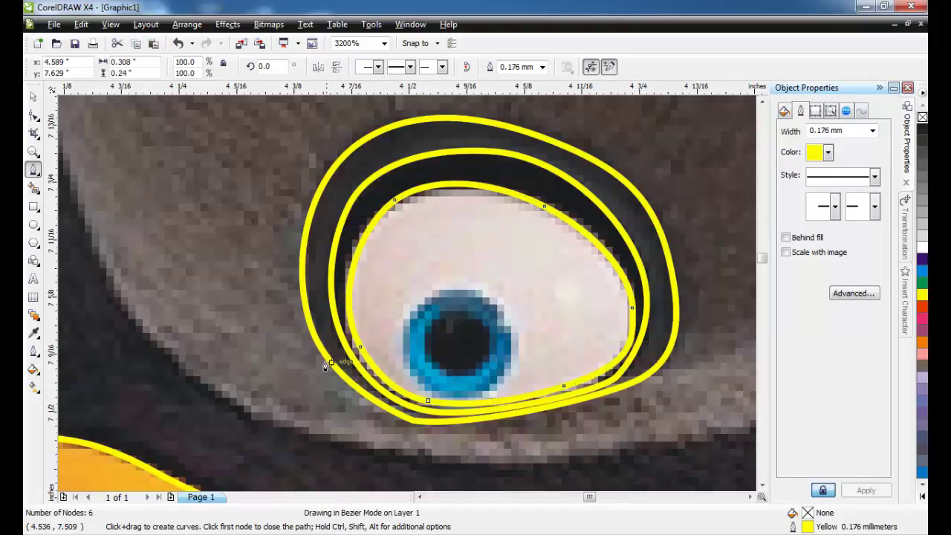
Draw a circle about 0.117 inches wide, fit it over the right iris, and add a concentric one about 0.064 inches wide around the pupil.
{"action": "left_click", "coordinate": [31, 226]}
{"action": "scroll", "coordinate": [494, 400], "scroll_direction": "up", "scroll_amount": 1}
{"action": "left_click_drag", "start_coordinate": [314, 186], "coordinate": [530, 402]}
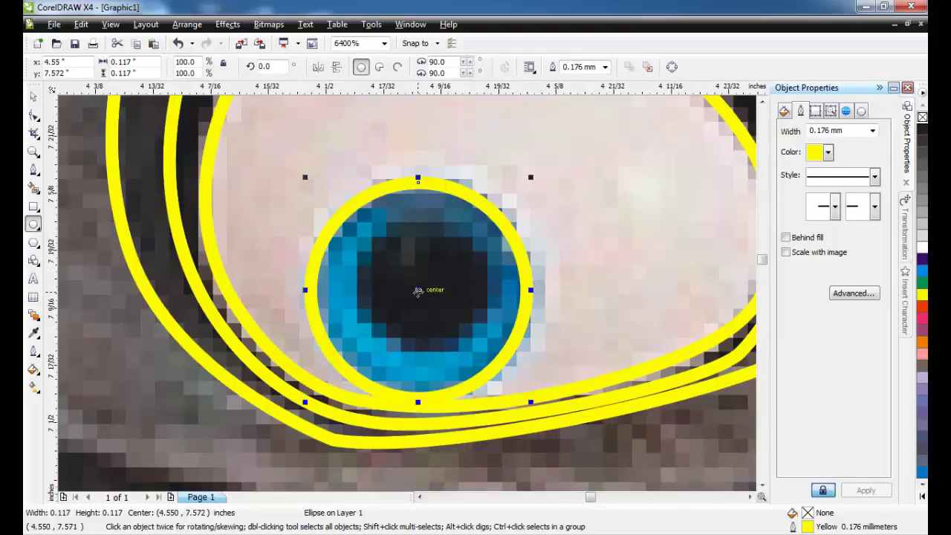
{"action": "left_click_drag", "start_coordinate": [419, 291], "coordinate": [422, 281]}
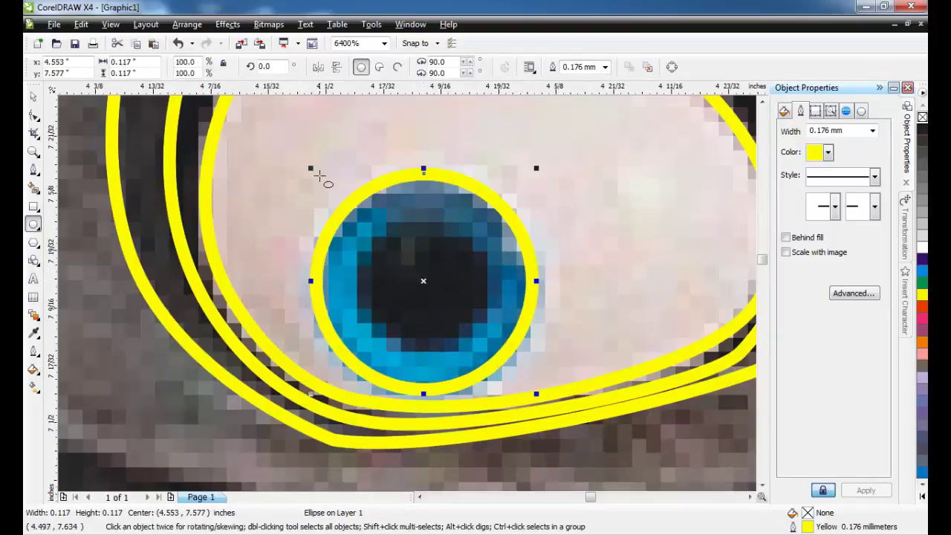
{"action": "left_click_drag", "start_coordinate": [358, 215], "coordinate": [487, 343]}
Trace the upper edge of the right eye's grey patch along the eyebrow from its left corner to its right corner.
{"action": "scroll", "coordinate": [409, 291], "scroll_direction": "down", "scroll_amount": 4}
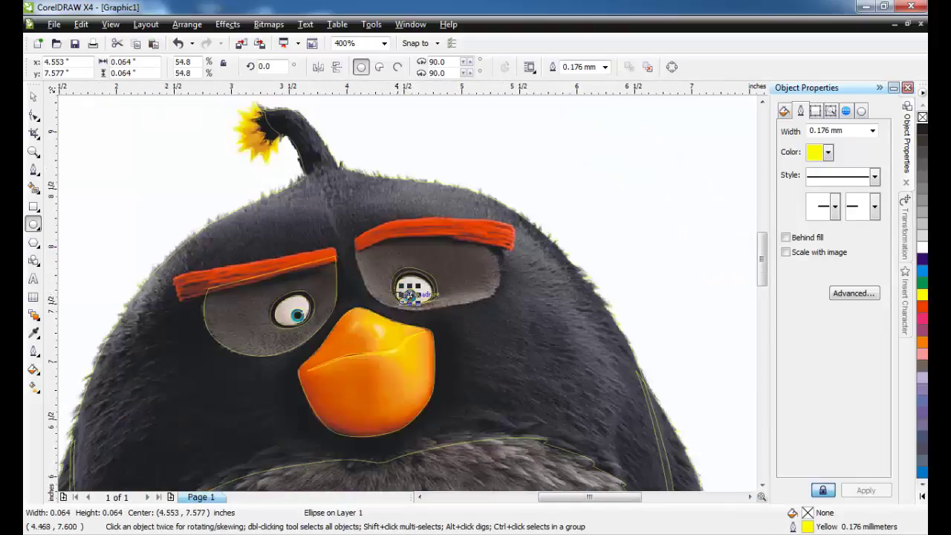
{"action": "scroll", "coordinate": [409, 294], "scroll_direction": "up", "scroll_amount": 1}
{"action": "left_click", "coordinate": [33, 169]}
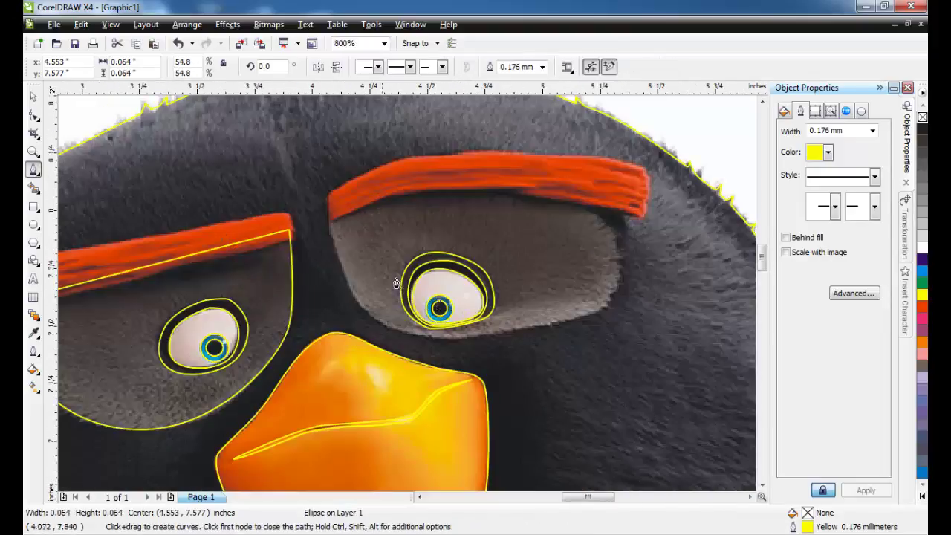
{"action": "scroll", "coordinate": [404, 268], "scroll_direction": "up", "scroll_amount": 1}
{"action": "left_click", "coordinate": [242, 190]}
{"action": "scroll", "coordinate": [418, 334], "scroll_direction": "down", "scroll_amount": 2}
{"action": "scroll", "coordinate": [407, 295], "scroll_direction": "up", "scroll_amount": 1}
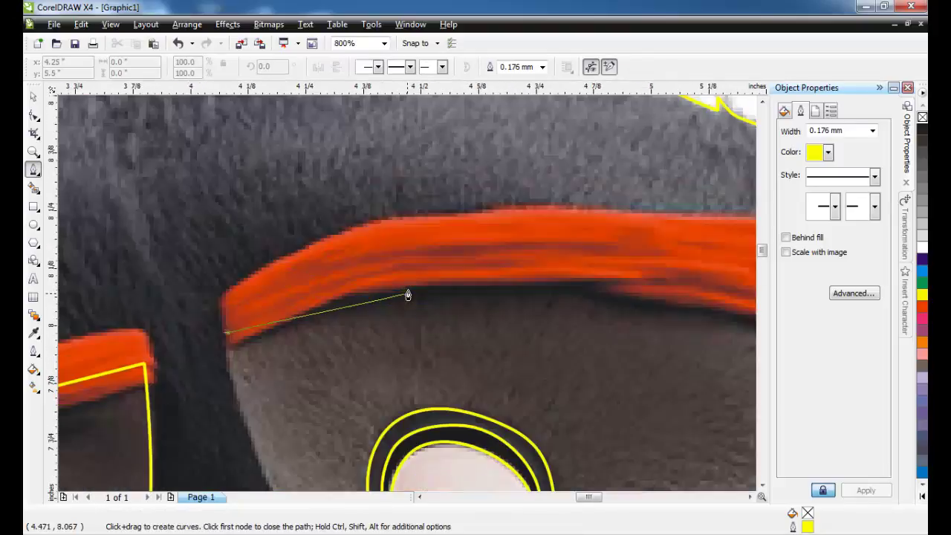
{"action": "left_click_drag", "start_coordinate": [459, 273], "coordinate": [678, 262]}
{"action": "scroll", "coordinate": [742, 280], "scroll_direction": "down", "scroll_amount": 1}
{"action": "scroll", "coordinate": [407, 294], "scroll_direction": "up", "scroll_amount": 1}
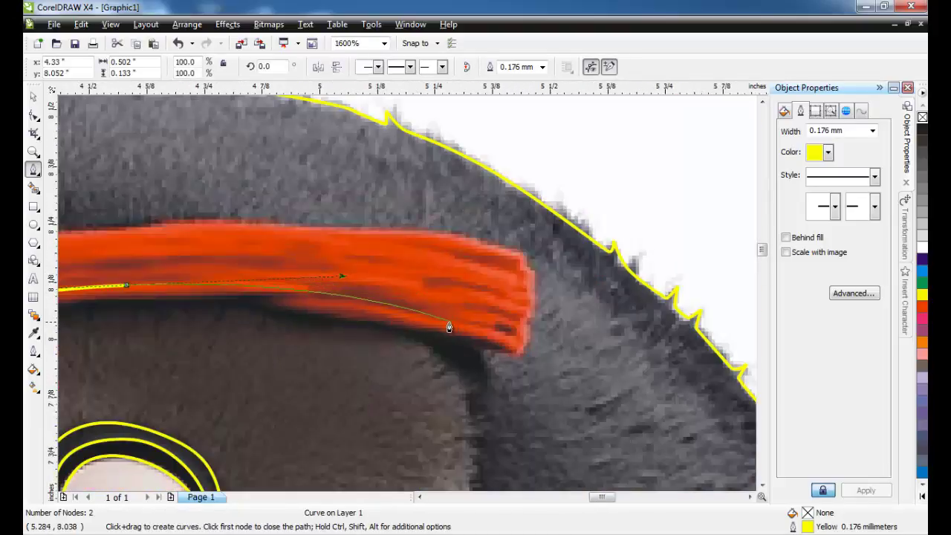
{"action": "left_click", "coordinate": [449, 327]}
Continue the right patch outline down its right side and along the bottom, and close it at the upper left corner.
{"action": "scroll", "coordinate": [449, 327], "scroll_direction": "down", "scroll_amount": 1}
{"action": "left_click_drag", "start_coordinate": [409, 356], "coordinate": [410, 354]}
{"action": "scroll", "coordinate": [420, 290], "scroll_direction": "up", "scroll_amount": 1}
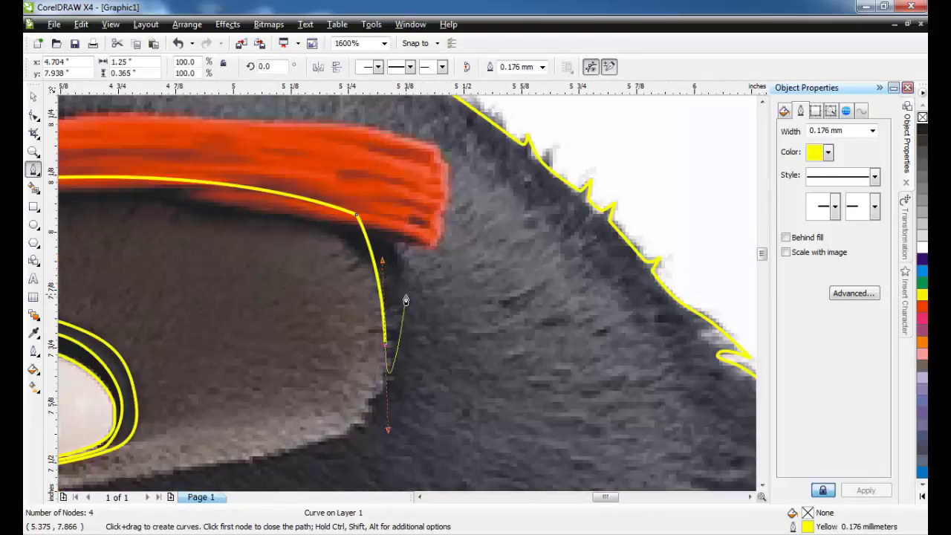
{"action": "left_click_drag", "start_coordinate": [276, 451], "coordinate": [242, 465]}
{"action": "scroll", "coordinate": [223, 474], "scroll_direction": "down", "scroll_amount": 1}
{"action": "scroll", "coordinate": [337, 297], "scroll_direction": "up", "scroll_amount": 1}
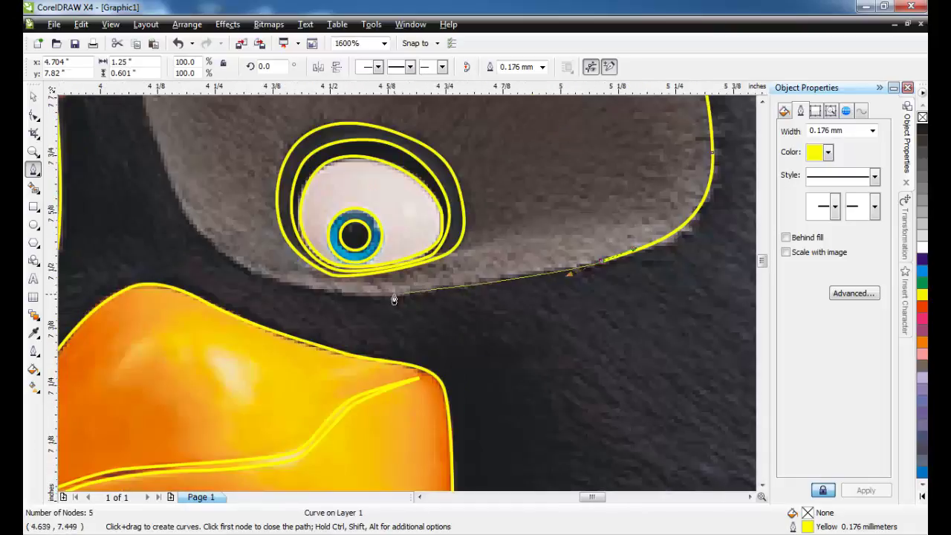
{"action": "left_click_drag", "start_coordinate": [331, 295], "coordinate": [255, 282]}
{"action": "scroll", "coordinate": [190, 230], "scroll_direction": "down", "scroll_amount": 1}
{"action": "scroll", "coordinate": [407, 292], "scroll_direction": "up", "scroll_amount": 1}
{"action": "left_click_drag", "start_coordinate": [396, 270], "coordinate": [376, 229]}
{"action": "left_click", "coordinate": [353, 125]}
Select the five right-eye shapes and order them in front of the grey patch outline.
{"action": "scroll", "coordinate": [404, 358], "scroll_direction": "down", "scroll_amount": 1}
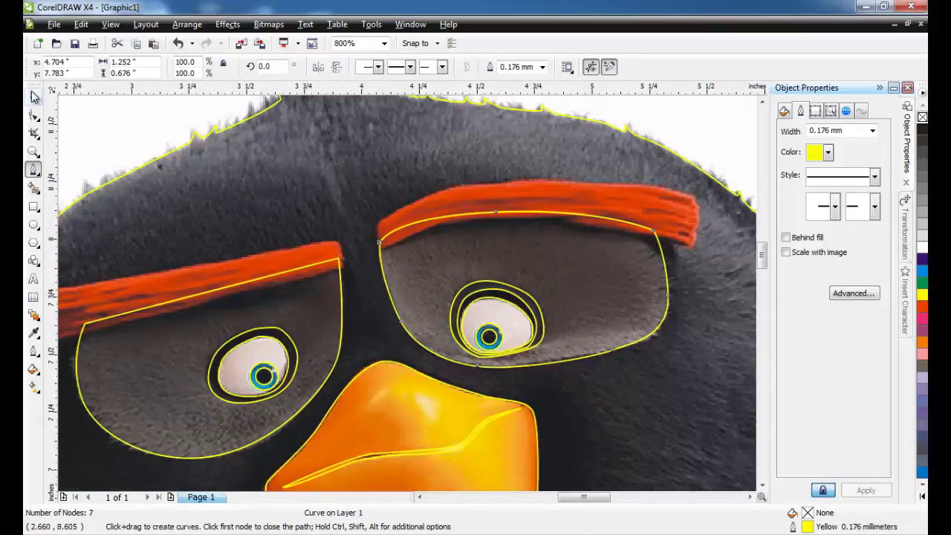
{"action": "key", "text": "space"}
{"action": "scroll", "coordinate": [411, 242], "scroll_direction": "down", "scroll_amount": 1}
{"action": "left_click_drag", "start_coordinate": [499, 392], "coordinate": [503, 400]}
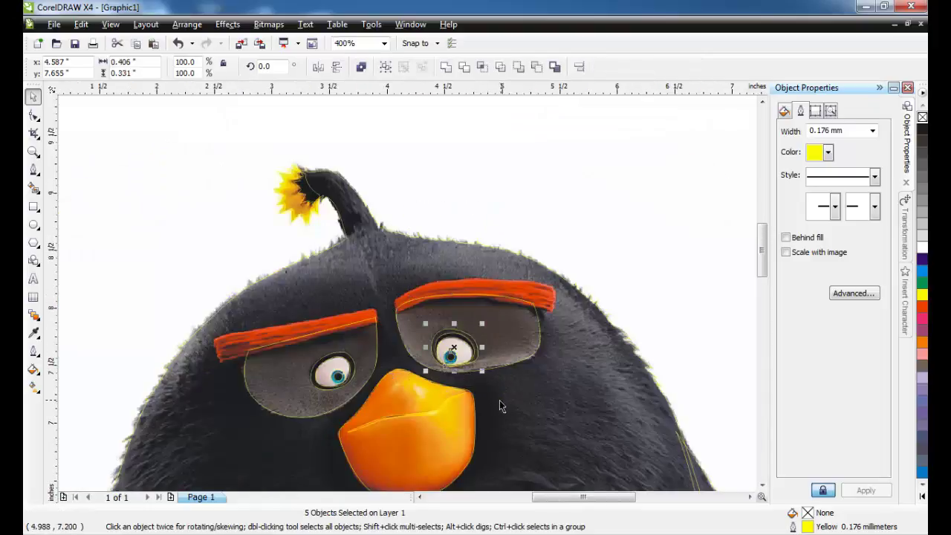
{"action": "left_click", "coordinate": [187, 24]}
{"action": "mouse_move", "coordinate": [273, 95]}
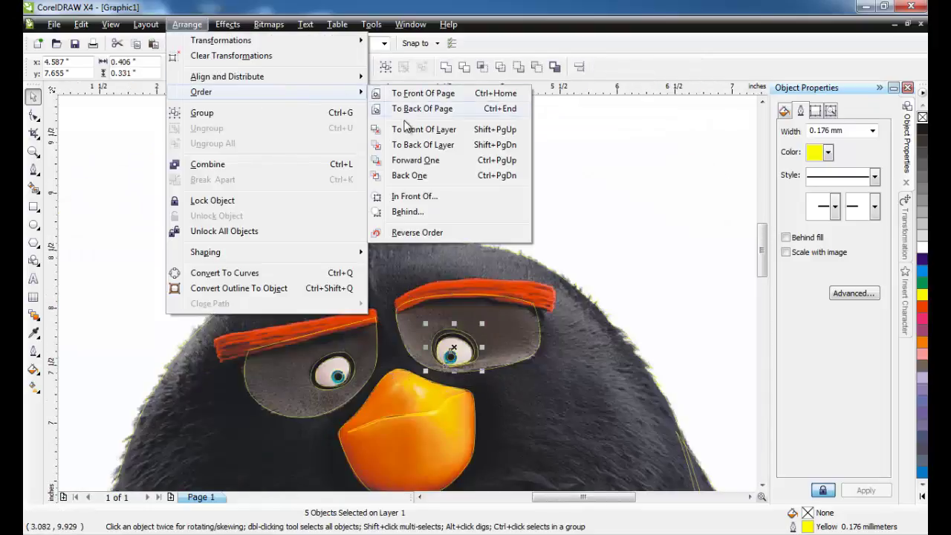
{"action": "left_click", "coordinate": [413, 196]}
Trace the left eyebrow with the Pen tool down its right end and along its lower edge to the lower left corner.
{"action": "scroll", "coordinate": [487, 325], "scroll_direction": "up", "scroll_amount": 1}
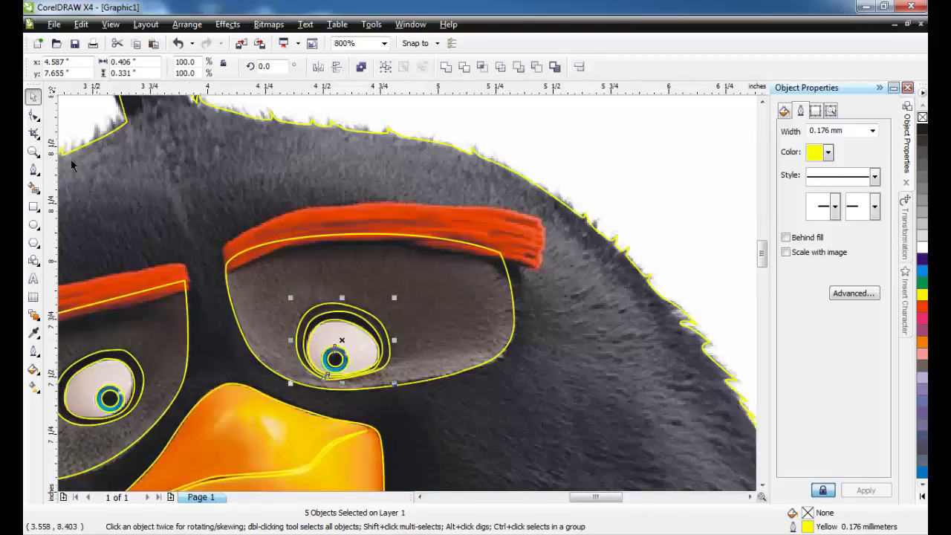
{"action": "left_click", "coordinate": [34, 170]}
{"action": "scroll", "coordinate": [410, 304], "scroll_direction": "up", "scroll_amount": 2}
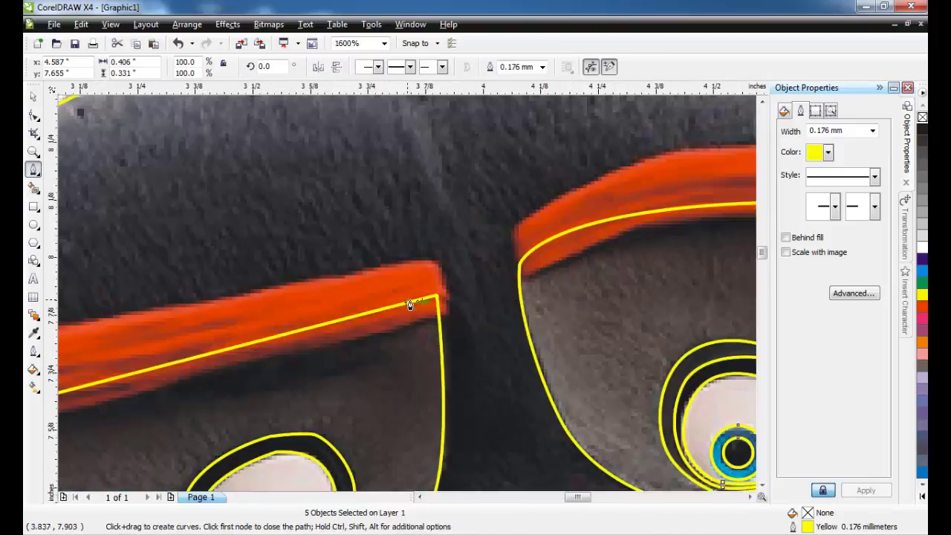
{"action": "left_click", "coordinate": [441, 261]}
{"action": "left_click", "coordinate": [450, 313]}
{"action": "scroll", "coordinate": [278, 367], "scroll_direction": "down", "scroll_amount": 1}
{"action": "scroll", "coordinate": [407, 293], "scroll_direction": "up", "scroll_amount": 1}
{"action": "mouse_move", "coordinate": [328, 299]}
{"action": "left_mouse_down"}
{"action": "mouse_move", "coordinate": [275, 307]}
{"action": "mouse_move", "coordinate": [314, 318]}
{"action": "mouse_move", "coordinate": [312, 308]}
{"action": "left_mouse_up"}
{"action": "scroll", "coordinate": [195, 333], "scroll_direction": "down", "scroll_amount": 1}
{"action": "scroll", "coordinate": [332, 315], "scroll_direction": "up", "scroll_amount": 1}
Continue the left eyebrow outline up its uneven left end with short curved segments.
{"action": "scroll", "coordinate": [312, 306], "scroll_direction": "up", "scroll_amount": 1}
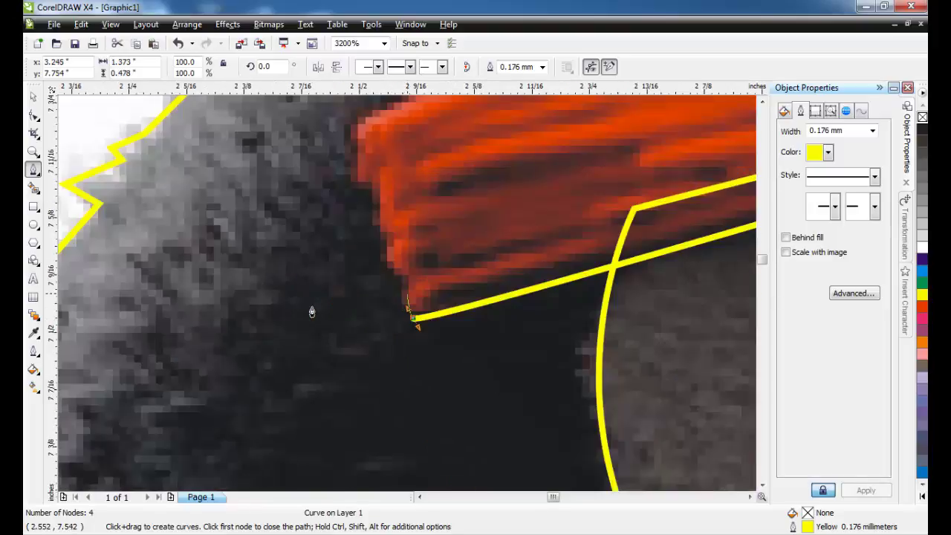
{"action": "left_click_drag", "start_coordinate": [407, 295], "coordinate": [385, 255]}
{"action": "left_click", "coordinate": [371, 182]}
{"action": "left_click_drag", "start_coordinate": [360, 157], "coordinate": [351, 127]}
{"action": "scroll", "coordinate": [390, 97], "scroll_direction": "down", "scroll_amount": 1}
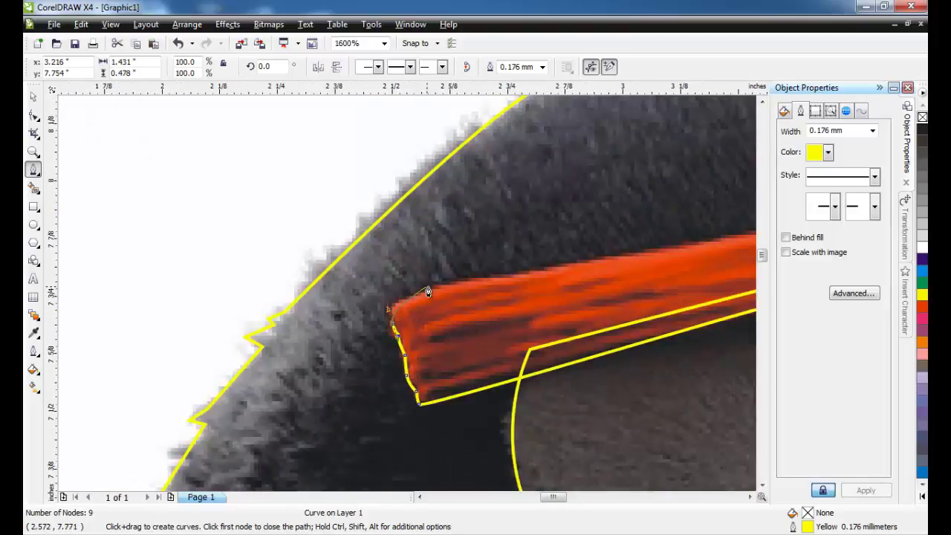
Trace the left eyebrow's upper edge back to the right end and close the outline, about 1.44 by 0.48 inches overall.
{"action": "left_click_drag", "start_coordinate": [428, 292], "coordinate": [463, 287]}
{"action": "scroll", "coordinate": [569, 262], "scroll_direction": "down", "scroll_amount": 1}
{"action": "scroll", "coordinate": [484, 276], "scroll_direction": "up", "scroll_amount": 1}
{"action": "scroll", "coordinate": [697, 256], "scroll_direction": "up", "scroll_amount": 2}
{"action": "scroll", "coordinate": [466, 308], "scroll_direction": "down", "scroll_amount": 2}
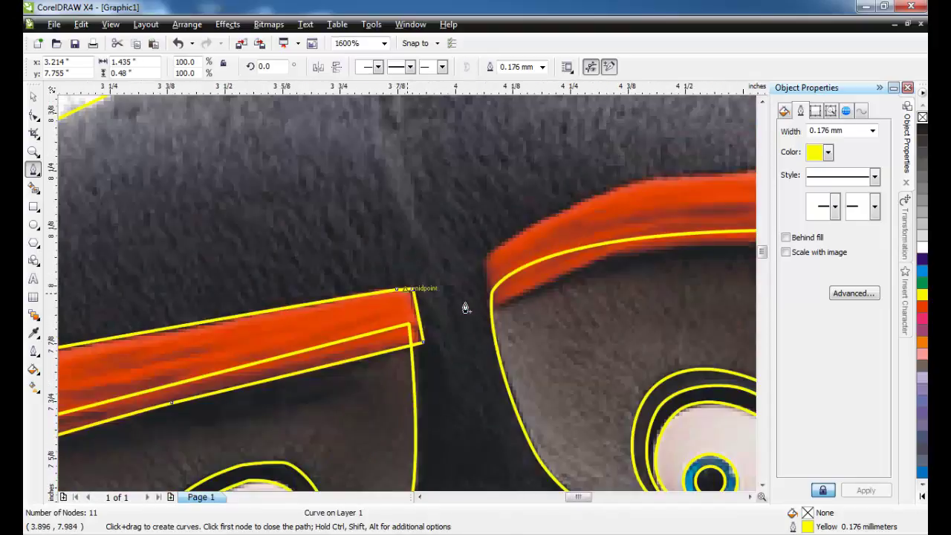
Trace the right eyebrow's left end with the Pen tool and curve the outline along the first half of its lower edge.
{"action": "left_click", "coordinate": [486, 261]}
{"action": "scroll", "coordinate": [492, 291], "scroll_direction": "up", "scroll_amount": 1}
{"action": "left_click_drag", "start_coordinate": [408, 309], "coordinate": [413, 317]}
{"action": "scroll", "coordinate": [487, 296], "scroll_direction": "down", "scroll_amount": 2}
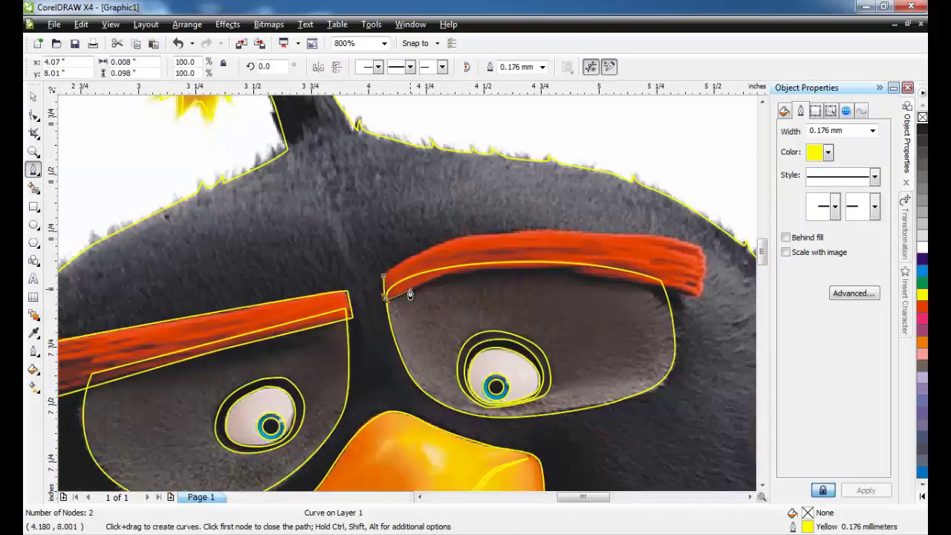
{"action": "scroll", "coordinate": [463, 276], "scroll_direction": "up", "scroll_amount": 1}
{"action": "left_click_drag", "start_coordinate": [432, 283], "coordinate": [548, 285]}
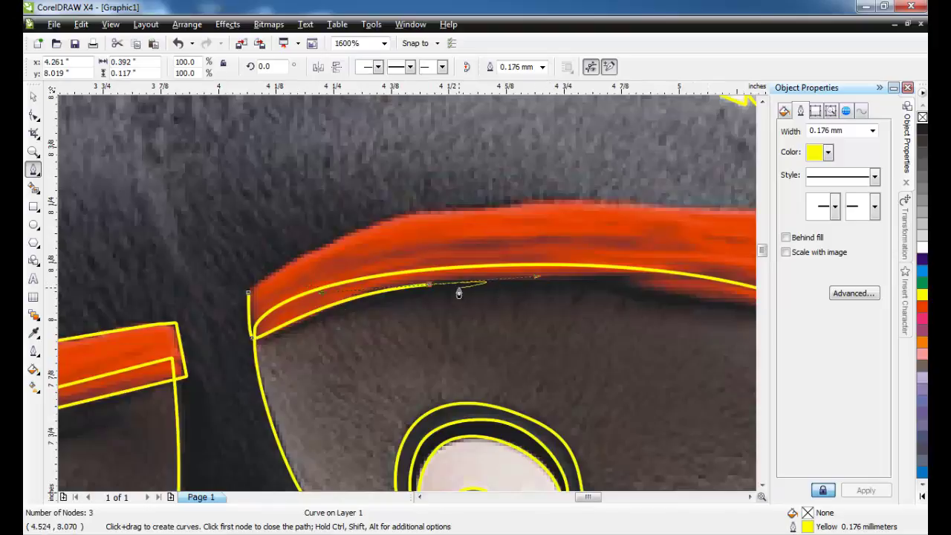
{"action": "key", "text": "ctrl+z"}
{"action": "left_click_drag", "start_coordinate": [379, 289], "coordinate": [438, 277]}
{"action": "left_click_drag", "start_coordinate": [602, 278], "coordinate": [632, 279]}
Continue the right eyebrow outline along its lower edge and around the lower right corner.
{"action": "scroll", "coordinate": [705, 296], "scroll_direction": "down", "scroll_amount": 1}
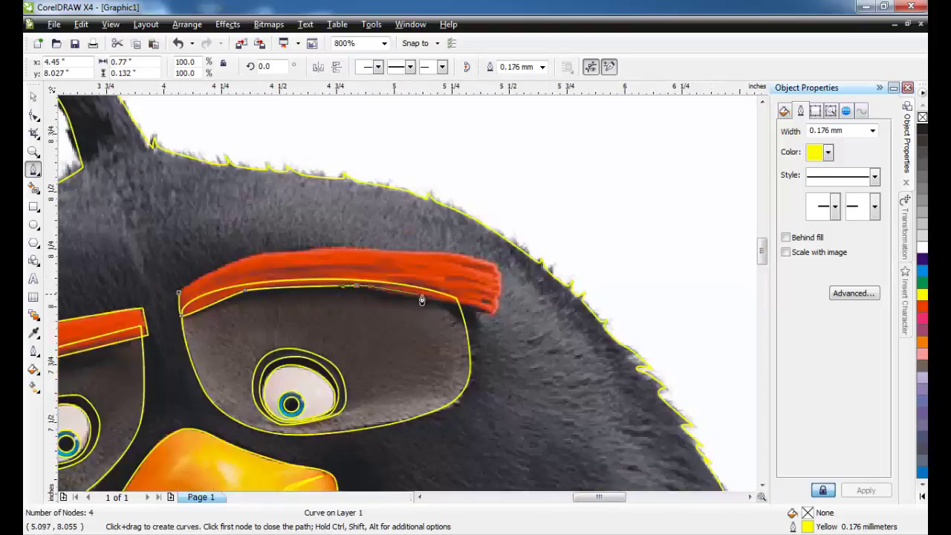
{"action": "scroll", "coordinate": [424, 299], "scroll_direction": "up", "scroll_amount": 1}
{"action": "left_click_drag", "start_coordinate": [472, 307], "coordinate": [527, 325]}
{"action": "scroll", "coordinate": [530, 327], "scroll_direction": "up", "scroll_amount": 2}
{"action": "left_click_drag", "start_coordinate": [446, 292], "coordinate": [476, 294]}
{"action": "left_click", "coordinate": [474, 221]}
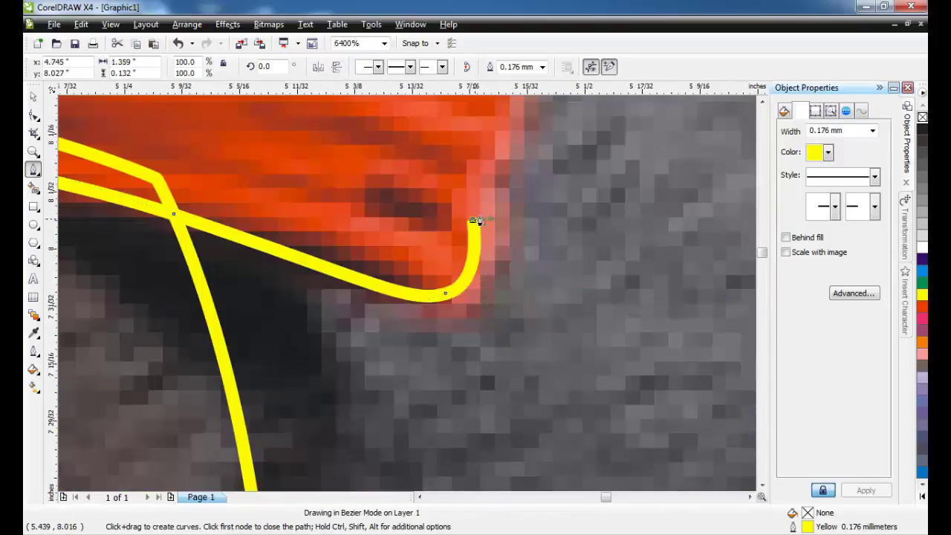
Trace the right eyebrow's uneven right end upward with short curved segments to its upper corner.
{"action": "scroll", "coordinate": [485, 211], "scroll_direction": "down", "scroll_amount": 2}
{"action": "scroll", "coordinate": [418, 262], "scroll_direction": "up", "scroll_amount": 1}
{"action": "left_click_drag", "start_coordinate": [408, 289], "coordinate": [410, 269]}
{"action": "left_click", "coordinate": [402, 248]}
{"action": "left_click_drag", "start_coordinate": [413, 224], "coordinate": [411, 213]}
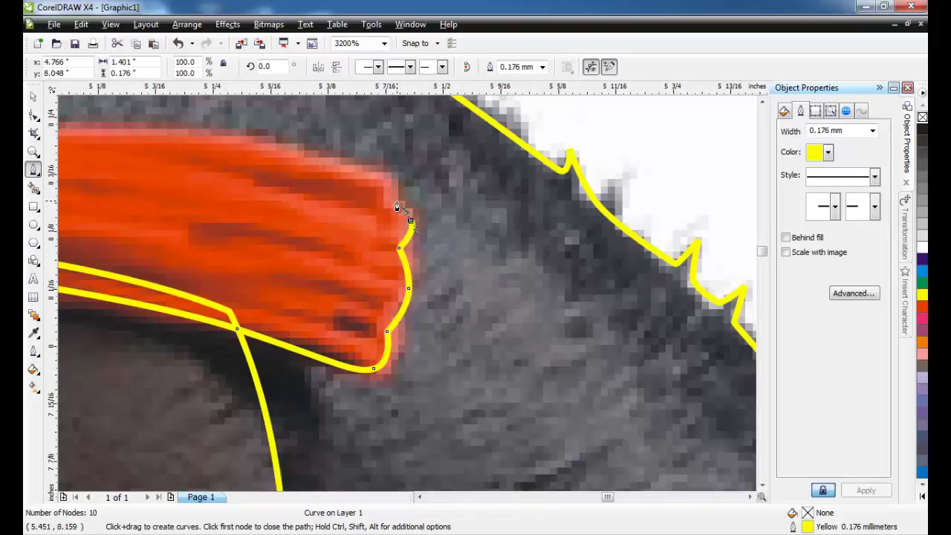
{"action": "left_click", "coordinate": [399, 200]}
{"action": "left_click_drag", "start_coordinate": [390, 178], "coordinate": [378, 170]}
Trace the right eyebrow's upper edge back to the left end and close the outline, about 1.4 by 0.29 inches overall.
{"action": "scroll", "coordinate": [379, 171], "scroll_direction": "down", "scroll_amount": 2}
{"action": "scroll", "coordinate": [425, 290], "scroll_direction": "up", "scroll_amount": 2}
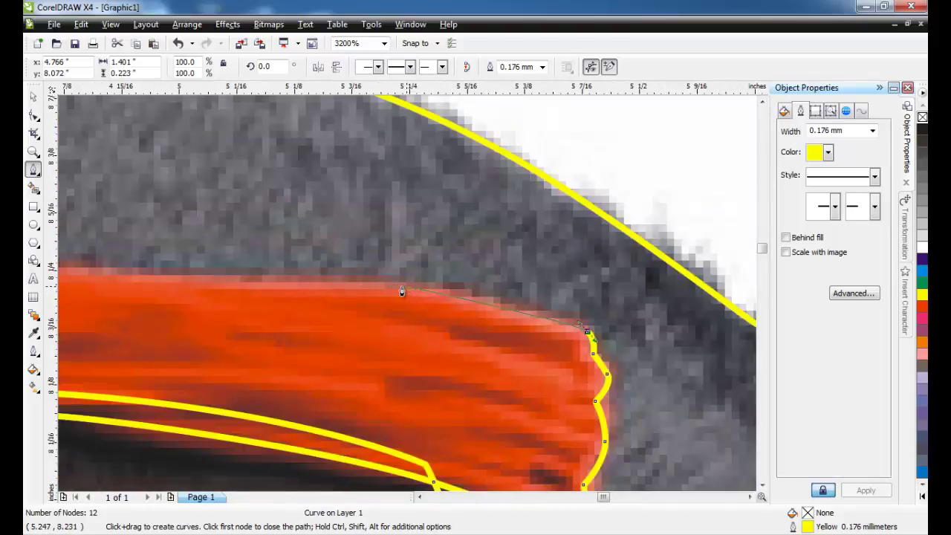
{"action": "left_click", "coordinate": [401, 291]}
{"action": "scroll", "coordinate": [416, 294], "scroll_direction": "down", "scroll_amount": 1}
{"action": "left_click_drag", "start_coordinate": [448, 291], "coordinate": [291, 305]}
{"action": "left_click", "coordinate": [173, 376]}
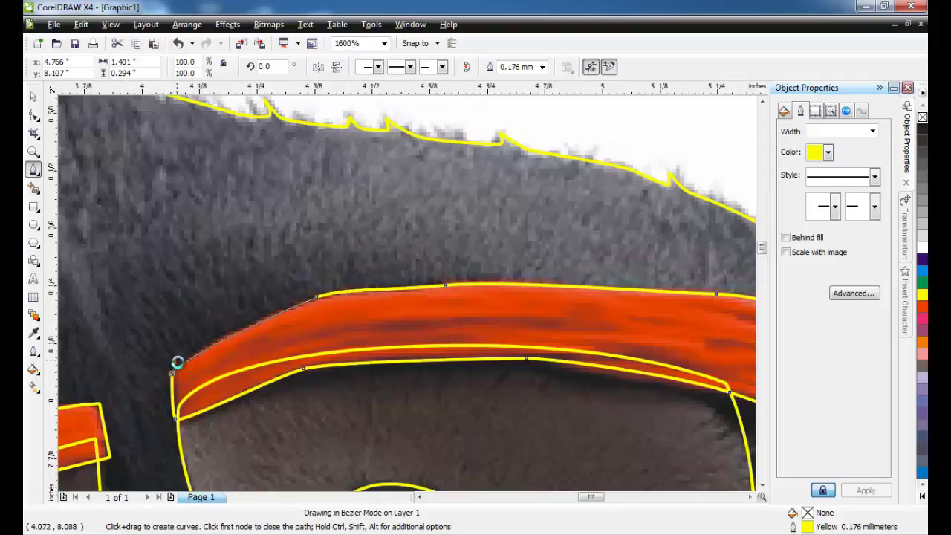
Trace the bird's left foot with the Pen tool from inside the black fur down the leg and over the outer toe.
{"action": "scroll", "coordinate": [223, 349], "scroll_direction": "down", "scroll_amount": 4}
{"action": "scroll", "coordinate": [354, 305], "scroll_direction": "up", "scroll_amount": 1}
{"action": "scroll", "coordinate": [354, 305], "scroll_direction": "down", "scroll_amount": 1}
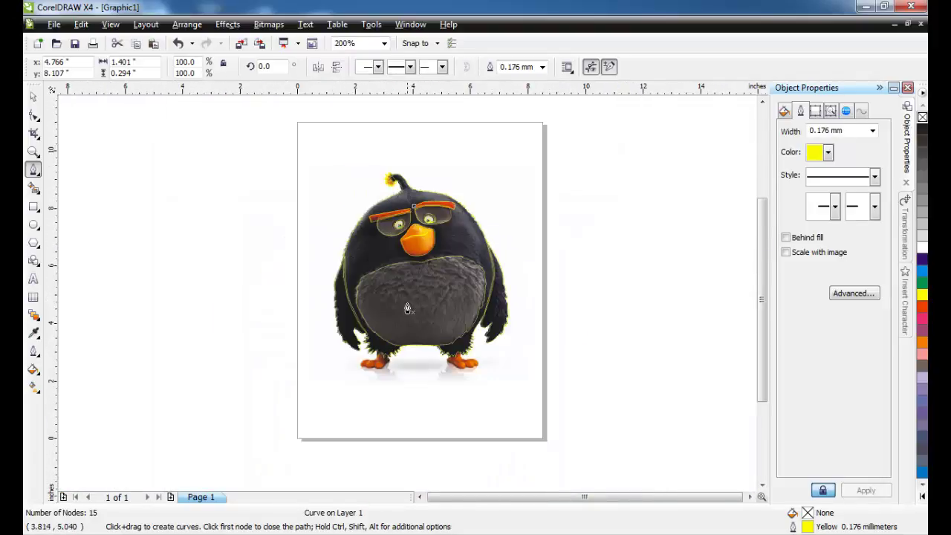
{"action": "scroll", "coordinate": [399, 307], "scroll_direction": "up", "scroll_amount": 2}
{"action": "scroll", "coordinate": [409, 300], "scroll_direction": "up", "scroll_amount": 1}
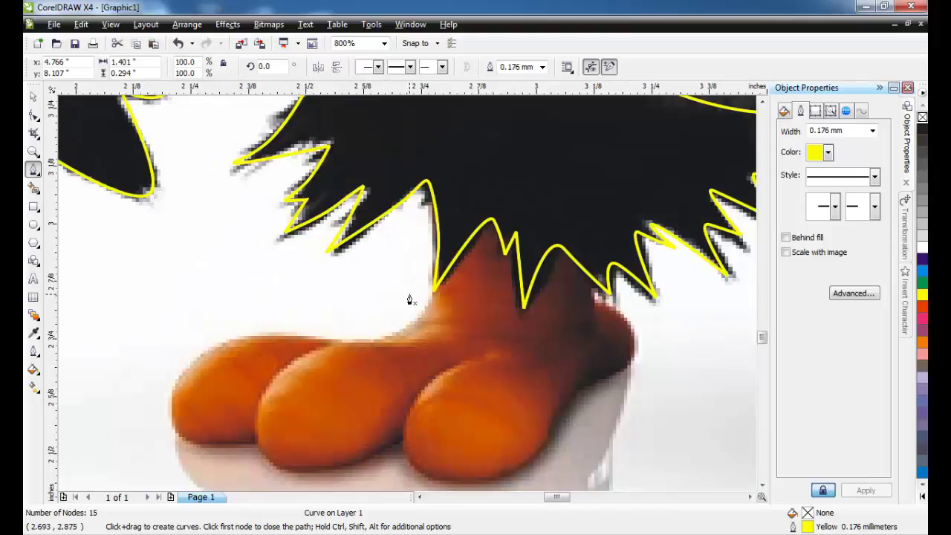
{"action": "left_click", "coordinate": [443, 187]}
{"action": "left_click_drag", "start_coordinate": [416, 319], "coordinate": [293, 348]}
{"action": "left_click_drag", "start_coordinate": [207, 355], "coordinate": [195, 362]}
{"action": "left_click_drag", "start_coordinate": [176, 425], "coordinate": [195, 450]}
{"action": "key", "text": "ctrl+z"}
{"action": "key", "text": "ctrl+z"}
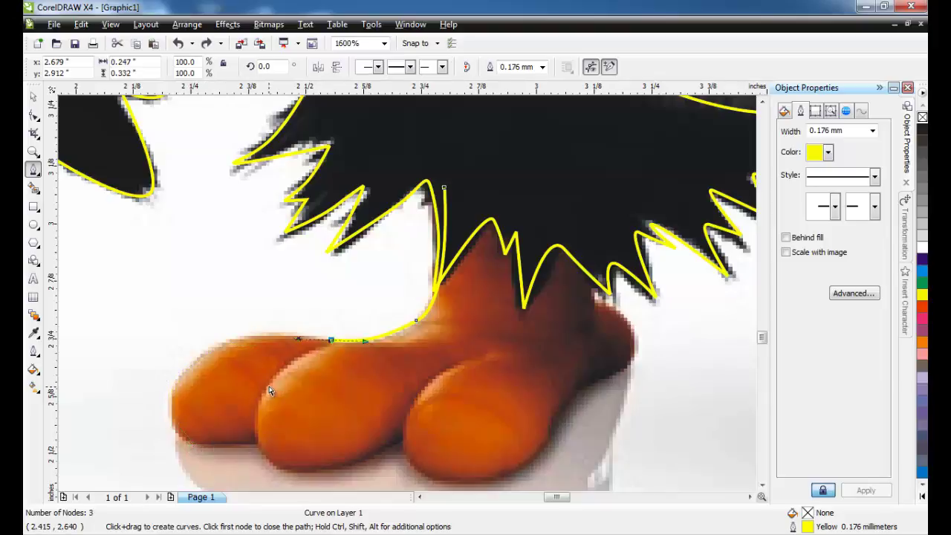
{"action": "left_click_drag", "start_coordinate": [179, 376], "coordinate": [153, 425]}
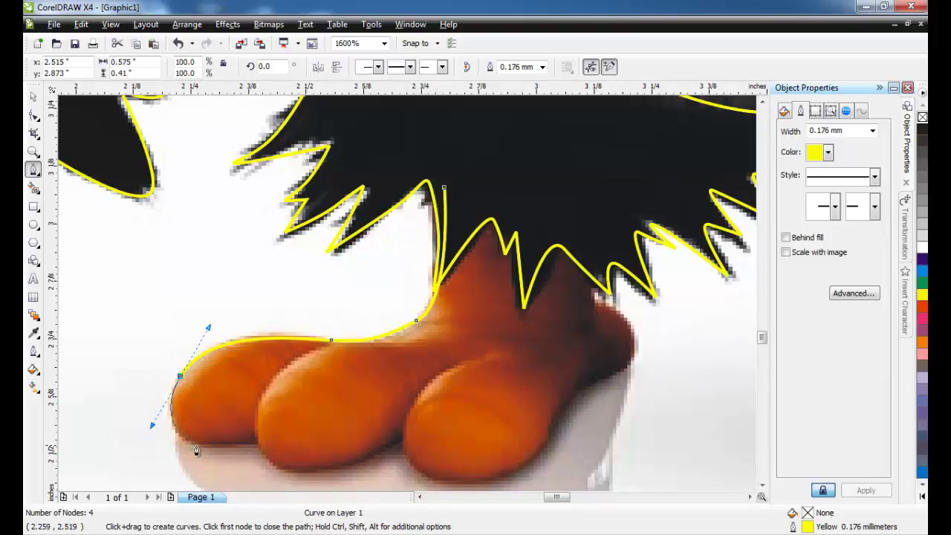
Continue the left foot outline along the undersides of its three toes and up toward the heel.
{"action": "left_click_drag", "start_coordinate": [201, 443], "coordinate": [255, 448]}
{"action": "left_click_drag", "start_coordinate": [303, 470], "coordinate": [345, 469]}
{"action": "left_click", "coordinate": [402, 436]}
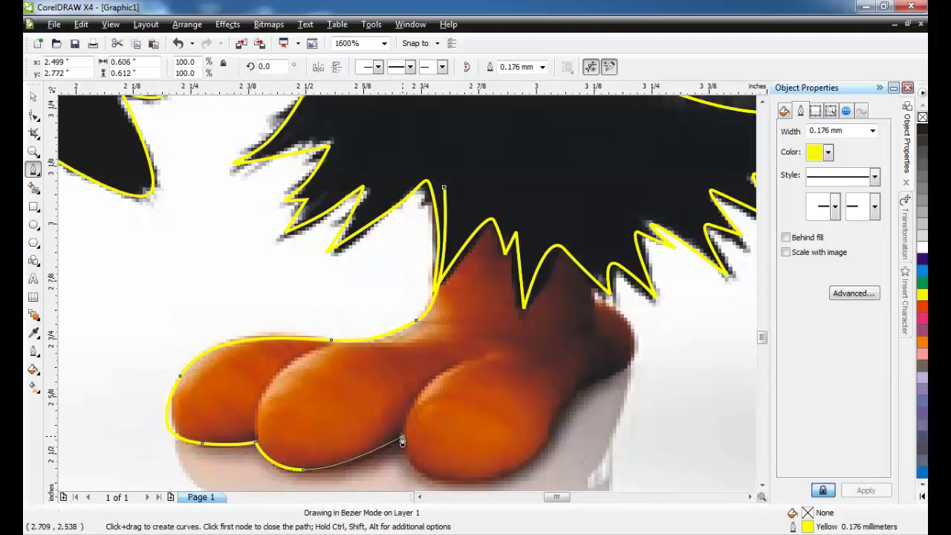
{"action": "scroll", "coordinate": [453, 475], "scroll_direction": "down", "scroll_amount": 1}
{"action": "scroll", "coordinate": [405, 295], "scroll_direction": "up", "scroll_amount": 1}
{"action": "left_click", "coordinate": [396, 309]}
{"action": "key", "text": "ctrl+z"}
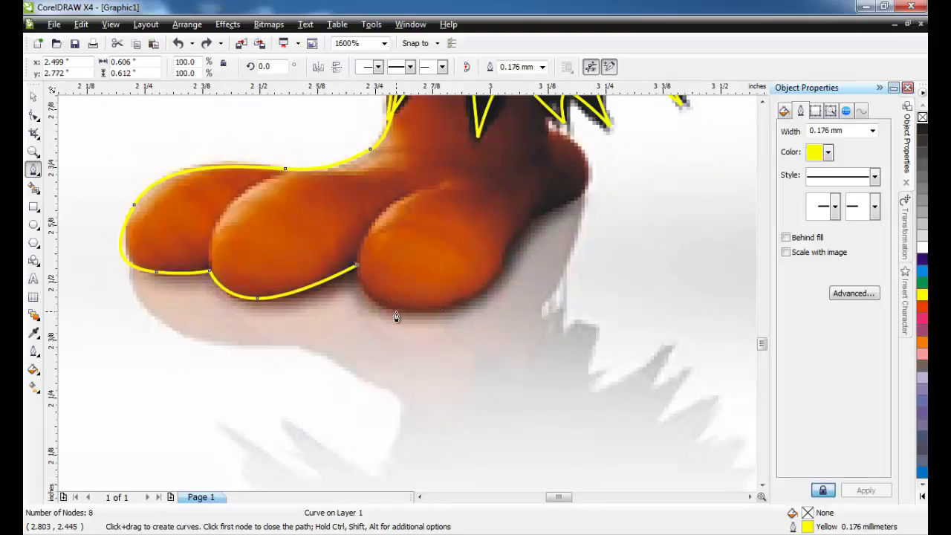
{"action": "left_click_drag", "start_coordinate": [394, 312], "coordinate": [440, 322]}
{"action": "left_click", "coordinate": [499, 277]}
{"action": "left_click", "coordinate": [529, 215]}
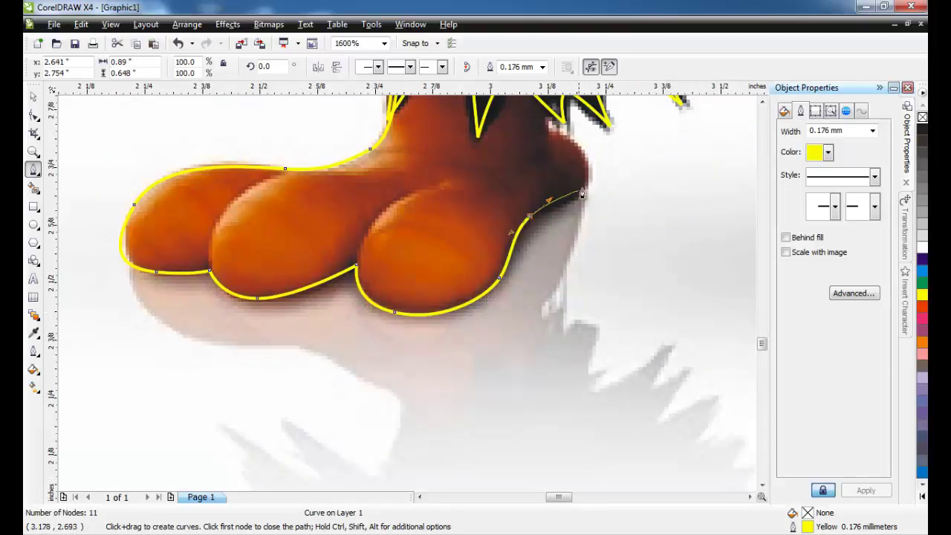
Trace the left foot's heel and close the outline inside the black fur, about 1.02 by 0.65 inches overall.
{"action": "left_click_drag", "start_coordinate": [590, 182], "coordinate": [592, 153]}
{"action": "left_click", "coordinate": [562, 135]}
{"action": "left_click", "coordinate": [551, 130]}
{"action": "scroll", "coordinate": [548, 128], "scroll_direction": "down", "scroll_amount": 1}
{"action": "scroll", "coordinate": [405, 285], "scroll_direction": "up", "scroll_amount": 1}
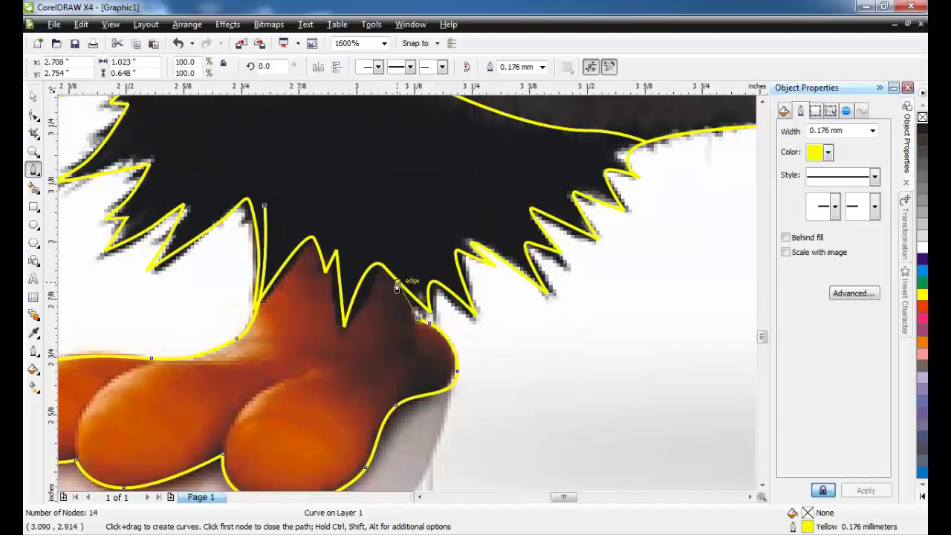
{"action": "left_click_drag", "start_coordinate": [408, 263], "coordinate": [408, 246]}
{"action": "left_click", "coordinate": [415, 224]}
Trace the right foot from inside the black fur down the leg, along its top and around the outer toe.
{"action": "scroll", "coordinate": [279, 211], "scroll_direction": "down", "scroll_amount": 3}
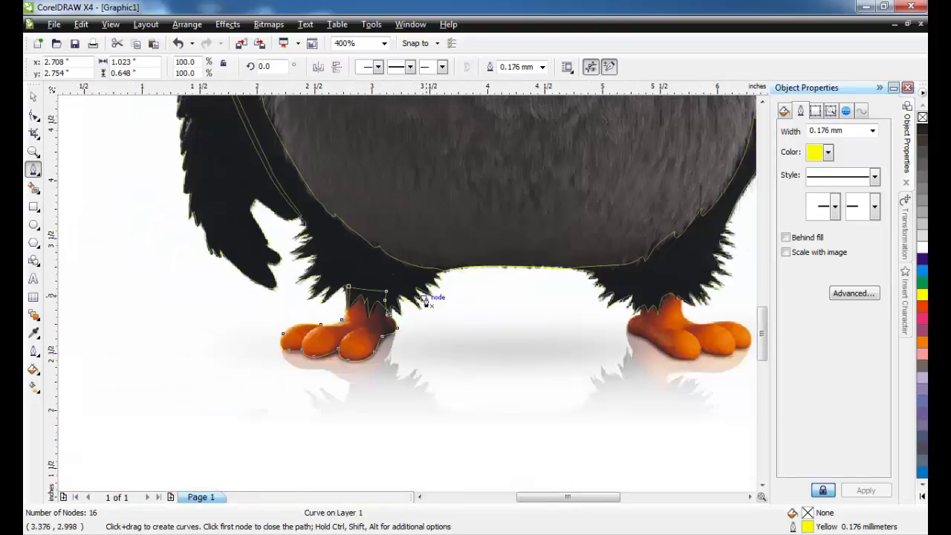
{"action": "scroll", "coordinate": [378, 221], "scroll_direction": "up", "scroll_amount": 3}
{"action": "left_click", "coordinate": [378, 217]}
{"action": "left_click_drag", "start_coordinate": [388, 327], "coordinate": [408, 353]}
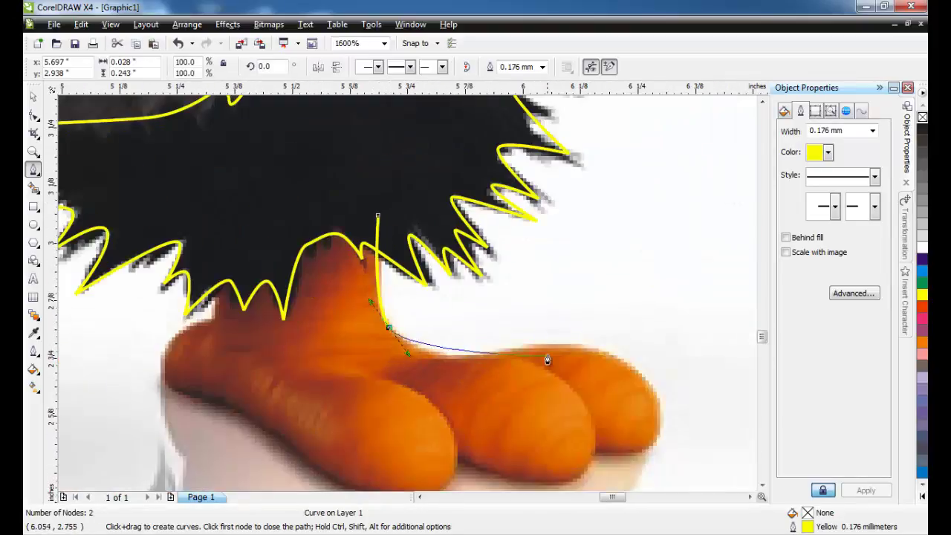
{"action": "left_click_drag", "start_coordinate": [474, 353], "coordinate": [528, 348]}
{"action": "left_click_drag", "start_coordinate": [604, 349], "coordinate": [641, 364]}
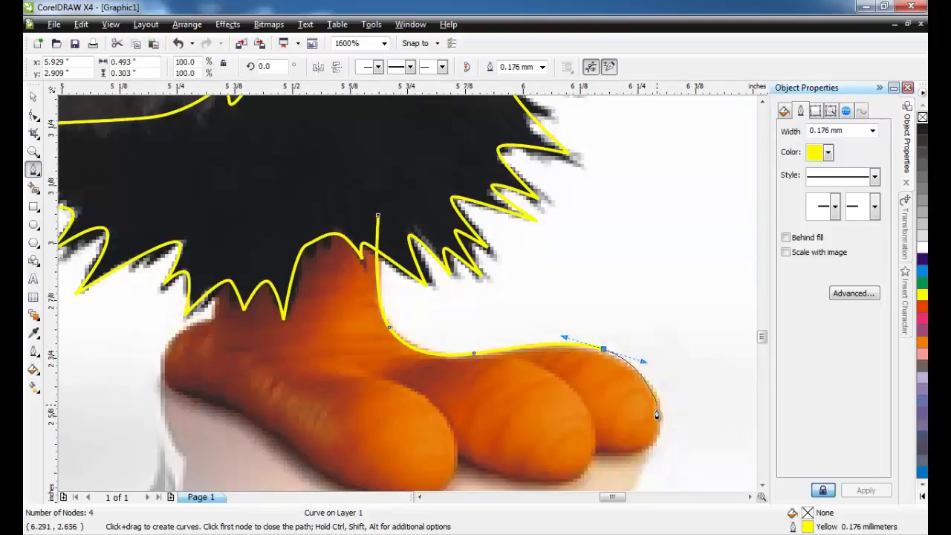
{"action": "left_click_drag", "start_coordinate": [661, 431], "coordinate": [654, 452]}
{"action": "left_click", "coordinate": [599, 450]}
Continue the right foot outline along the undersides of the middle and inner toes.
{"action": "scroll", "coordinate": [578, 466], "scroll_direction": "down", "scroll_amount": 1}
{"action": "scroll", "coordinate": [407, 292], "scroll_direction": "up", "scroll_amount": 1}
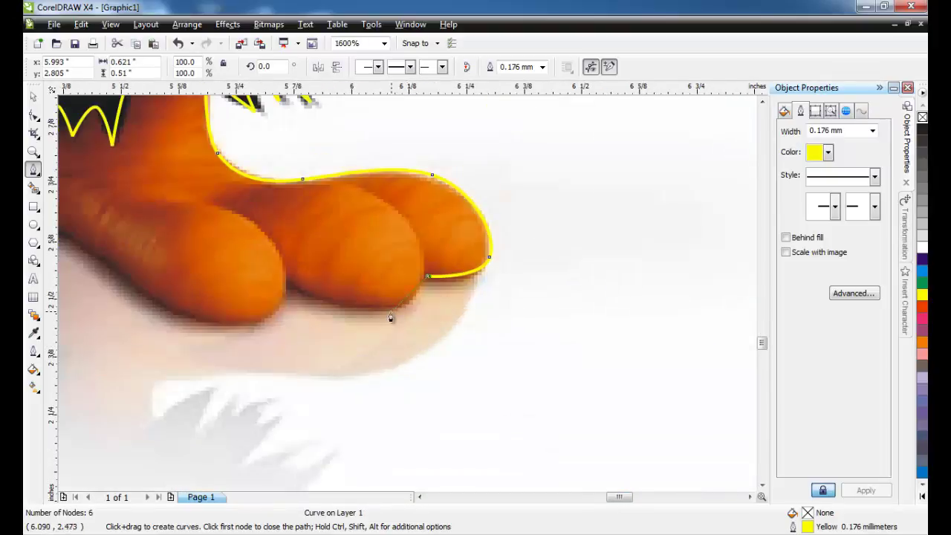
{"action": "left_click_drag", "start_coordinate": [386, 305], "coordinate": [343, 309]}
{"action": "left_click", "coordinate": [284, 288]}
{"action": "left_click_drag", "start_coordinate": [242, 322], "coordinate": [191, 330]}
{"action": "scroll", "coordinate": [191, 330], "scroll_direction": "down", "scroll_amount": 1}
{"action": "scroll", "coordinate": [133, 298], "scroll_direction": "up", "scroll_amount": 1}
{"action": "scroll", "coordinate": [413, 292], "scroll_direction": "down", "scroll_amount": 2}
{"action": "scroll", "coordinate": [442, 300], "scroll_direction": "up", "scroll_amount": 2}
Trace the right foot's sole and heel and close the outline inside the black fur, about 1.08 by 0.62 inches overall.
{"action": "left_click_drag", "start_coordinate": [419, 295], "coordinate": [403, 280]}
{"action": "left_click_drag", "start_coordinate": [334, 236], "coordinate": [309, 229]}
{"action": "left_click_drag", "start_coordinate": [270, 199], "coordinate": [262, 171]}
{"action": "left_click_drag", "start_coordinate": [290, 153], "coordinate": [309, 145]}
{"action": "left_click", "coordinate": [323, 145]}
{"action": "scroll", "coordinate": [321, 144], "scroll_direction": "down", "scroll_amount": 1}
{"action": "scroll", "coordinate": [407, 283], "scroll_direction": "up", "scroll_amount": 1}
{"action": "left_click", "coordinate": [404, 252]}
{"action": "left_click_drag", "start_coordinate": [567, 226], "coordinate": [620, 249]}
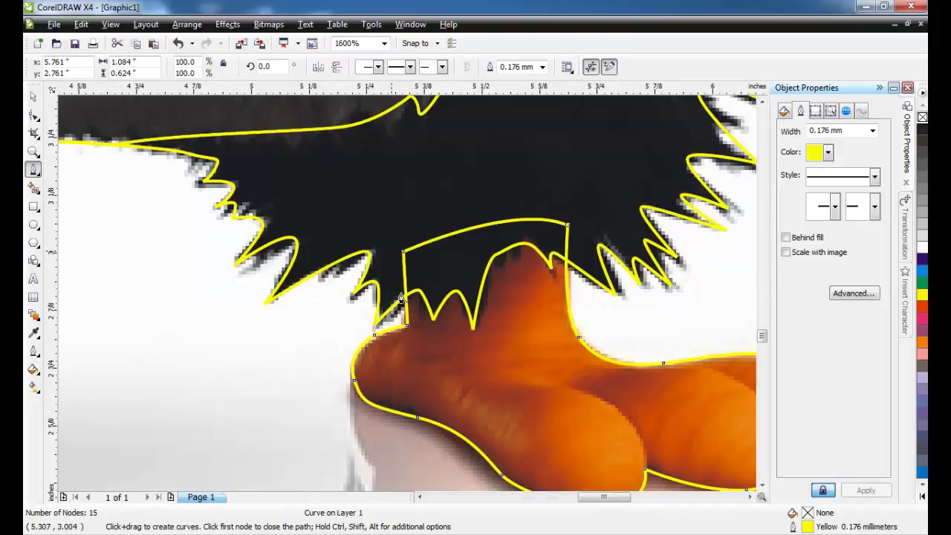
Select all traced outlines and place a copy of them beside the page, to the right of the bird image.
{"action": "scroll", "coordinate": [594, 249], "scroll_direction": "down", "scroll_amount": 4}
{"action": "scroll", "coordinate": [419, 259], "scroll_direction": "up", "scroll_amount": 1}
{"action": "left_click", "coordinate": [34, 98]}
{"action": "left_click", "coordinate": [79, 121]}
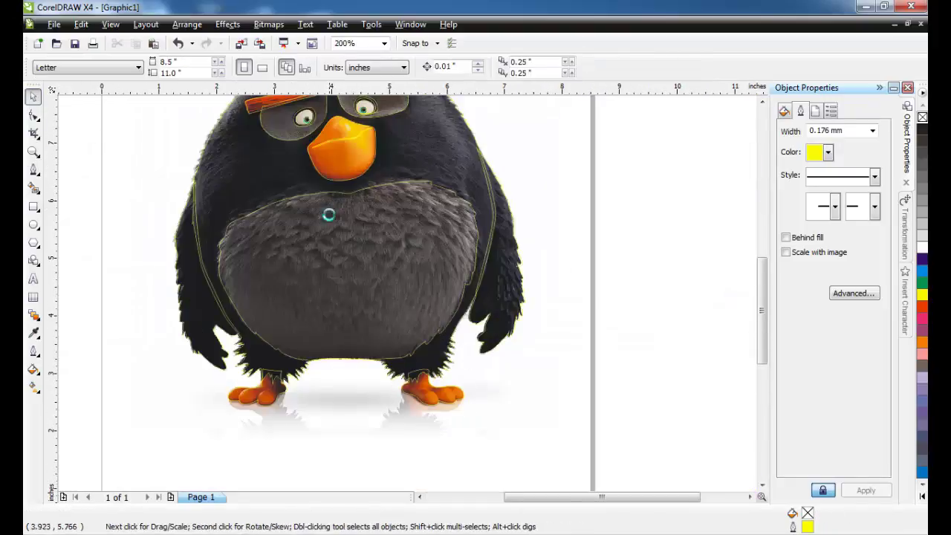
{"action": "scroll", "coordinate": [329, 212], "scroll_direction": "down", "scroll_amount": 1}
{"action": "scroll", "coordinate": [401, 372], "scroll_direction": "up", "scroll_amount": 4}
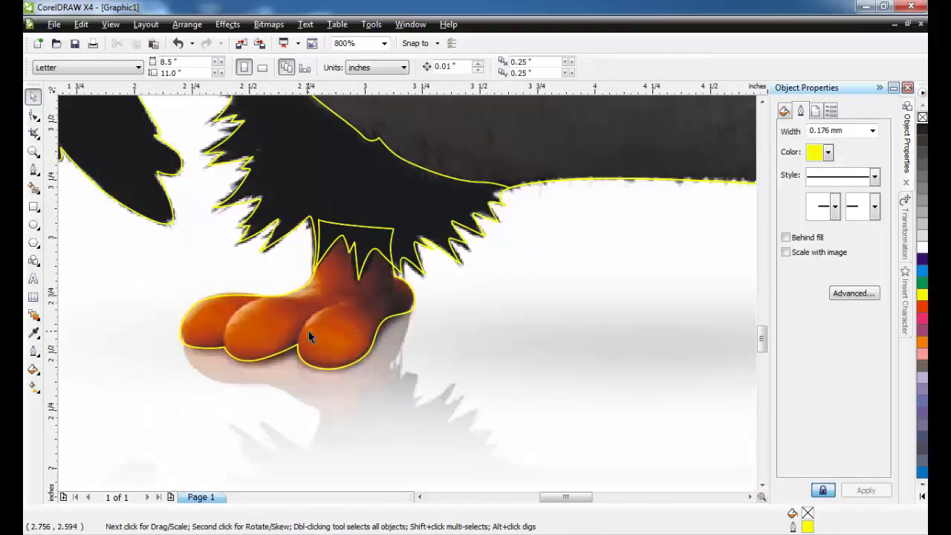
{"action": "scroll", "coordinate": [309, 336], "scroll_direction": "down", "scroll_amount": 5}
{"action": "scroll", "coordinate": [420, 288], "scroll_direction": "up", "scroll_amount": 1}
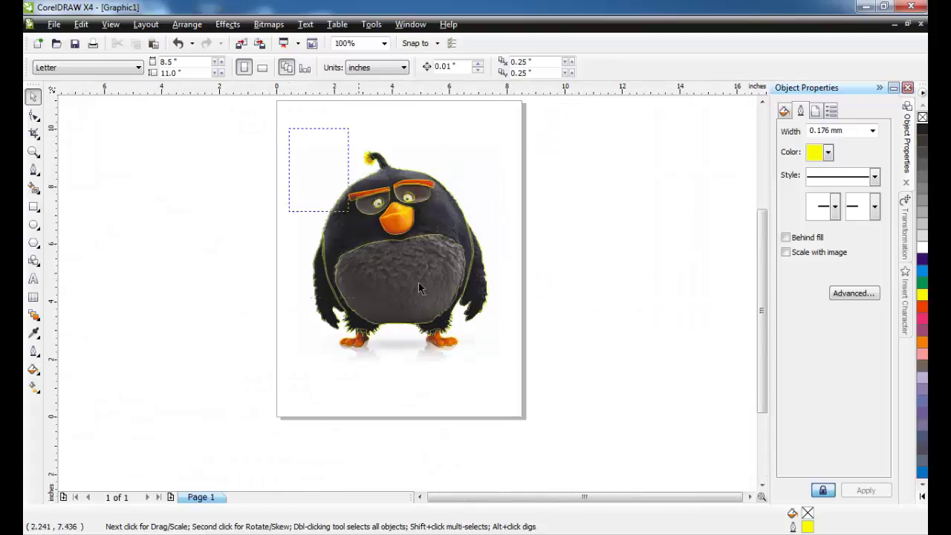
{"action": "left_click_drag", "start_coordinate": [509, 381], "coordinate": [509, 379]}
{"action": "left_click_drag", "start_coordinate": [397, 245], "coordinate": [600, 245]}
Set the outline colour of the copied shapes to black and deselect them.
{"action": "scroll", "coordinate": [600, 247], "scroll_direction": "up", "scroll_amount": 1}
{"action": "left_click", "coordinate": [828, 152]}
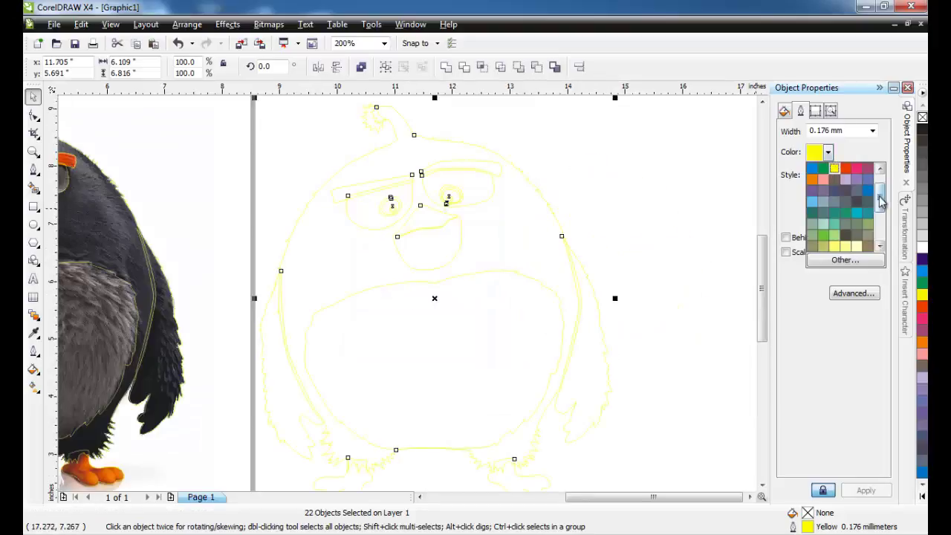
{"action": "left_click", "coordinate": [810, 168]}
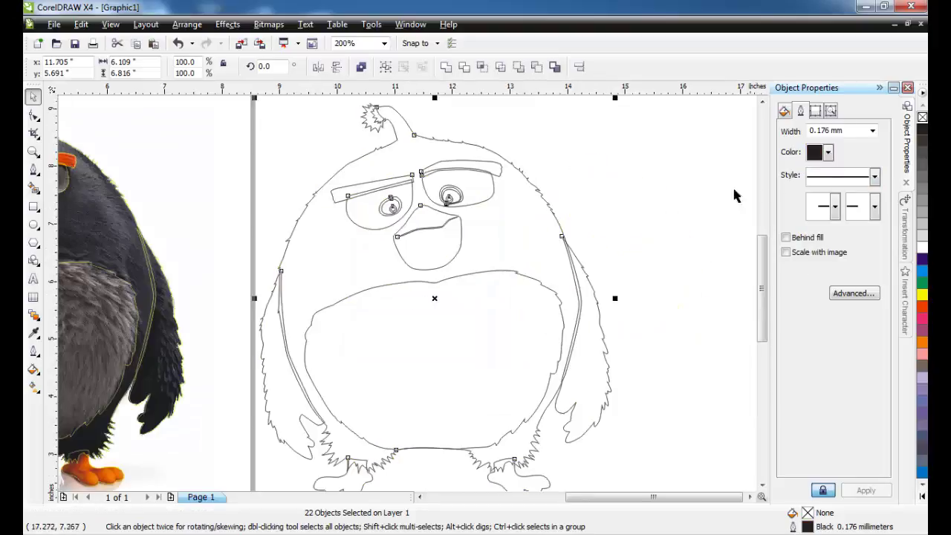
{"action": "left_click", "coordinate": [454, 276]}
{"action": "scroll", "coordinate": [424, 270], "scroll_direction": "down", "scroll_amount": 1}
{"action": "scroll", "coordinate": [392, 314], "scroll_direction": "up", "scroll_amount": 1}
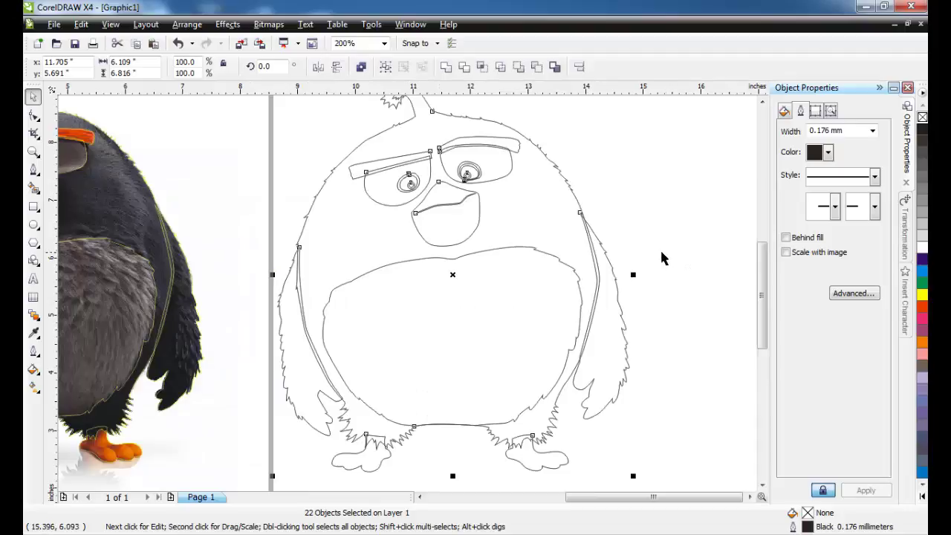
{"action": "left_click", "coordinate": [648, 212]}
{"action": "scroll", "coordinate": [389, 297], "scroll_direction": "down", "scroll_amount": 1}
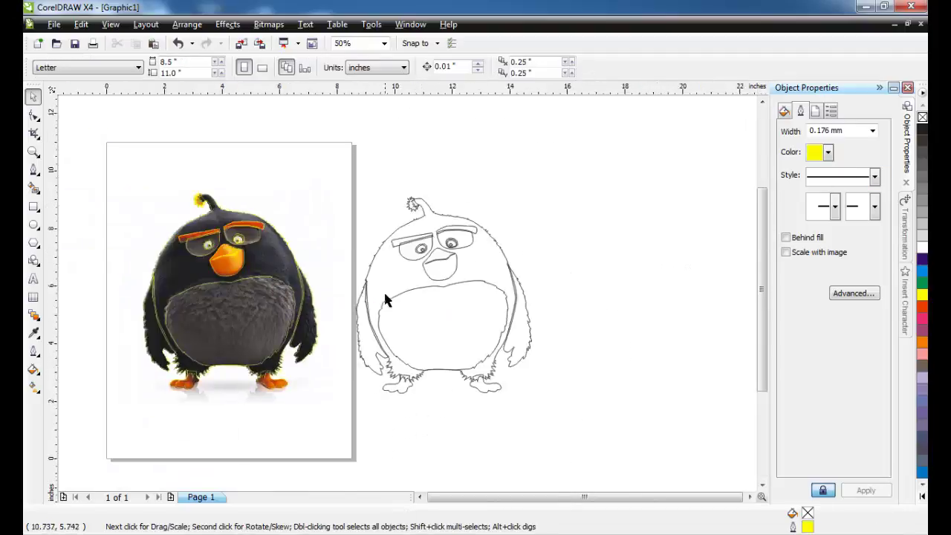
Select the copied body and both wing outlines and set their line width to 0.75 mm.
{"action": "scroll", "coordinate": [414, 282], "scroll_direction": "up", "scroll_amount": 1}
{"action": "left_click", "coordinate": [414, 277]}
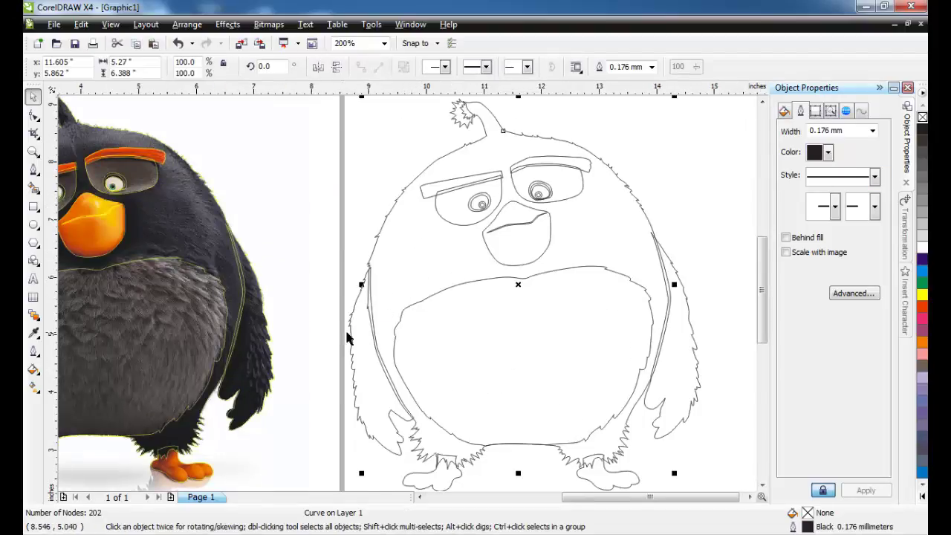
{"action": "left_click", "coordinate": [375, 332], "text": "shift"}
{"action": "left_click", "coordinate": [683, 346], "text": "shift"}
{"action": "left_click", "coordinate": [872, 130]}
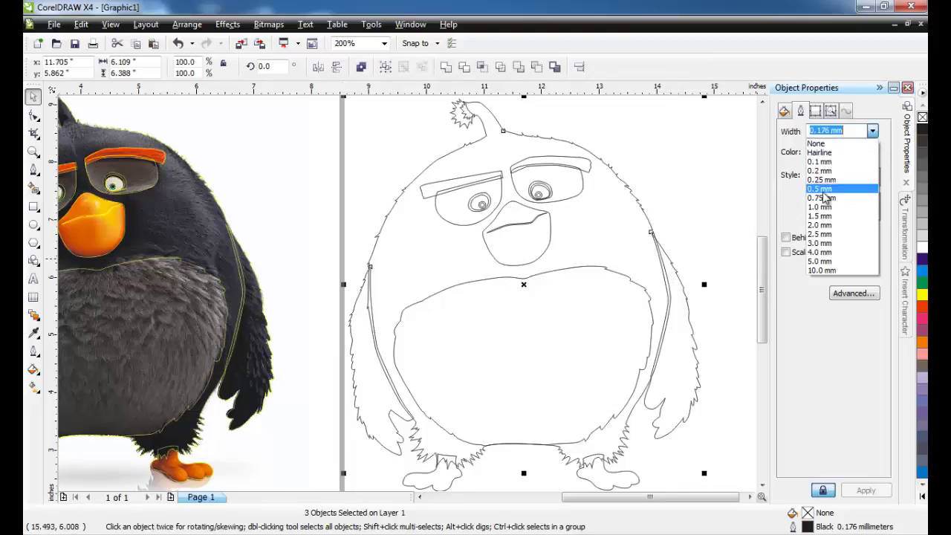
{"action": "left_click", "coordinate": [830, 262]}
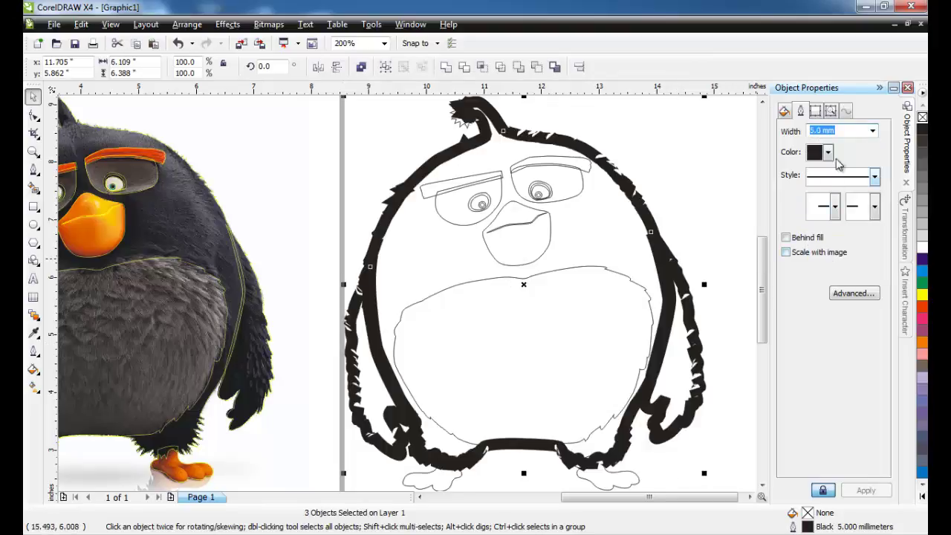
{"action": "left_click", "coordinate": [874, 131]}
{"action": "left_click", "coordinate": [824, 199]}
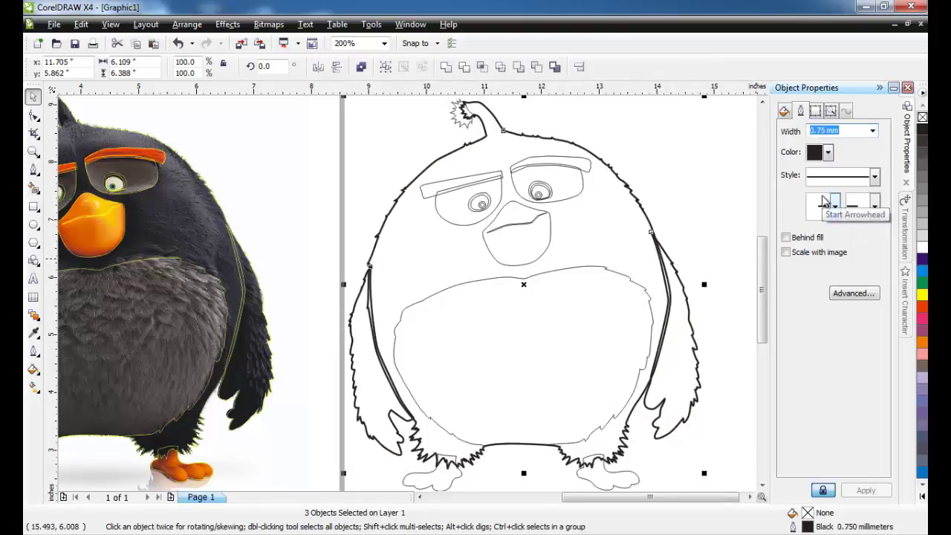
Select the copied body outline and sample the dark fur colour from the bird image with the Eyedropper for filling.
{"action": "left_click", "coordinate": [622, 196]}
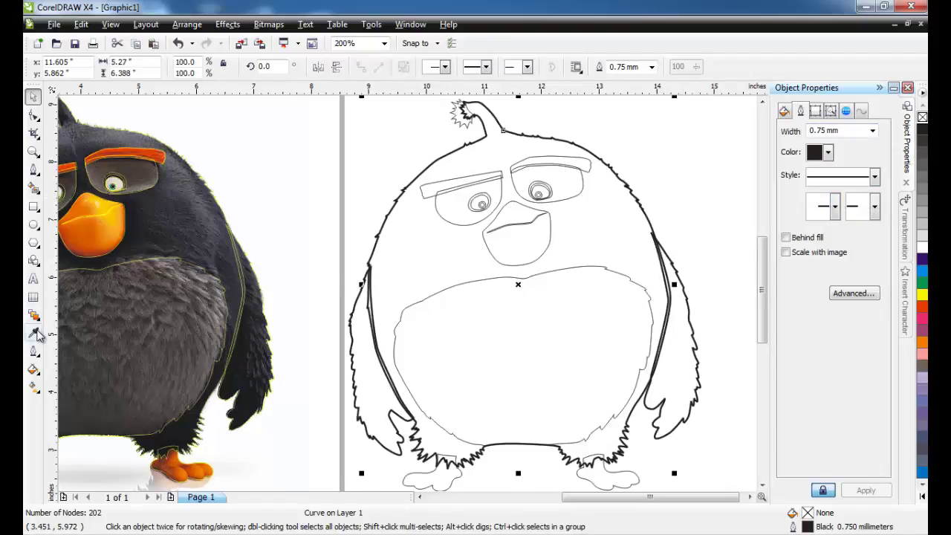
{"action": "left_click", "coordinate": [36, 335]}
{"action": "scroll", "coordinate": [181, 248], "scroll_direction": "down", "scroll_amount": 1}
{"action": "scroll", "coordinate": [364, 228], "scroll_direction": "up", "scroll_amount": 1}
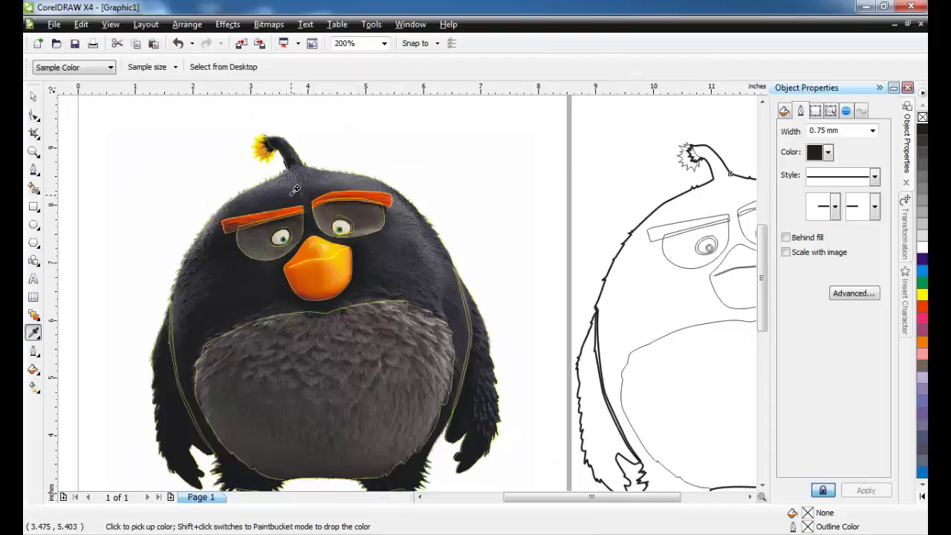
{"action": "left_click", "coordinate": [37, 336]}
{"action": "left_click", "coordinate": [59, 354]}
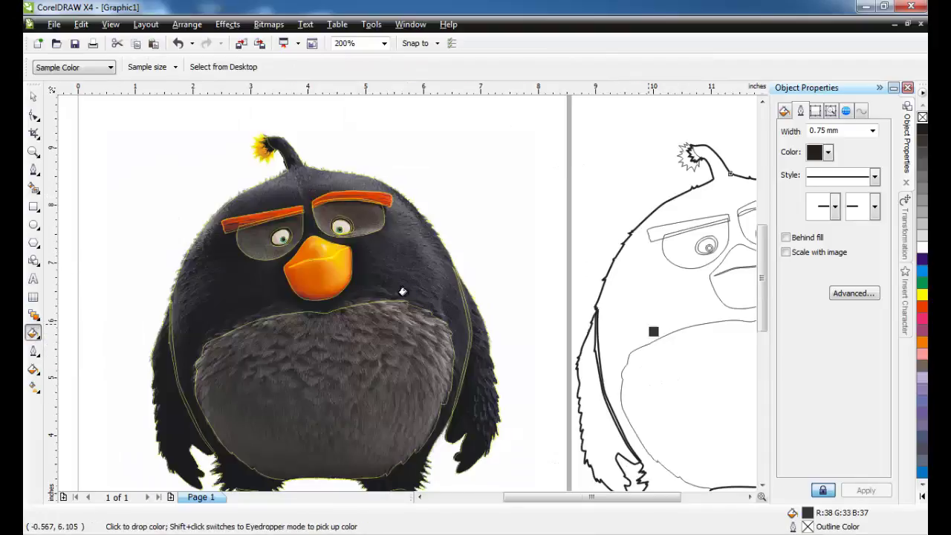
Sample the orange-red eyebrow colour from the bird image with the Eyedropper and fill both copied eyebrows with it.
{"action": "scroll", "coordinate": [654, 329], "scroll_direction": "down", "scroll_amount": 1}
{"action": "scroll", "coordinate": [406, 265], "scroll_direction": "up", "scroll_amount": 1}
{"action": "left_click", "coordinate": [30, 336]}
{"action": "left_click", "coordinate": [78, 335]}
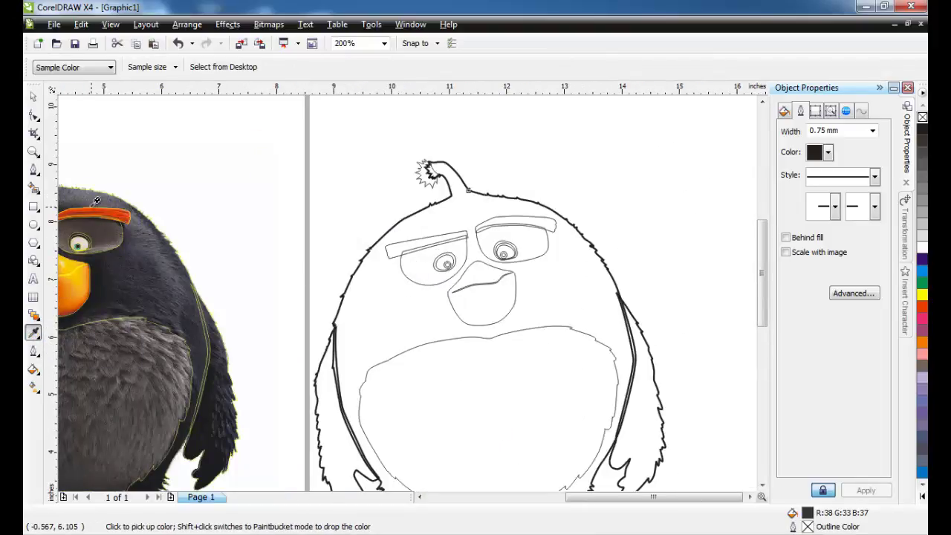
{"action": "left_click", "coordinate": [95, 203]}
{"action": "left_click", "coordinate": [34, 334]}
{"action": "left_click", "coordinate": [81, 353]}
{"action": "scroll", "coordinate": [403, 297], "scroll_direction": "up", "scroll_amount": 3}
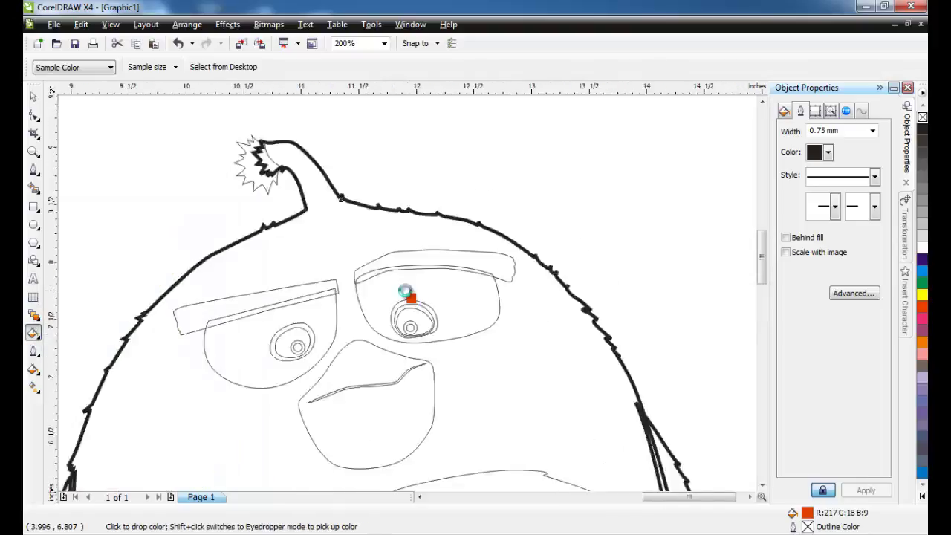
{"action": "left_click", "coordinate": [478, 231]}
{"action": "left_click", "coordinate": [214, 291]}
Sample the grey-brown colour of the eye patch from the bird image and fill both copied eye patches with it.
{"action": "scroll", "coordinate": [404, 293], "scroll_direction": "down", "scroll_amount": 3}
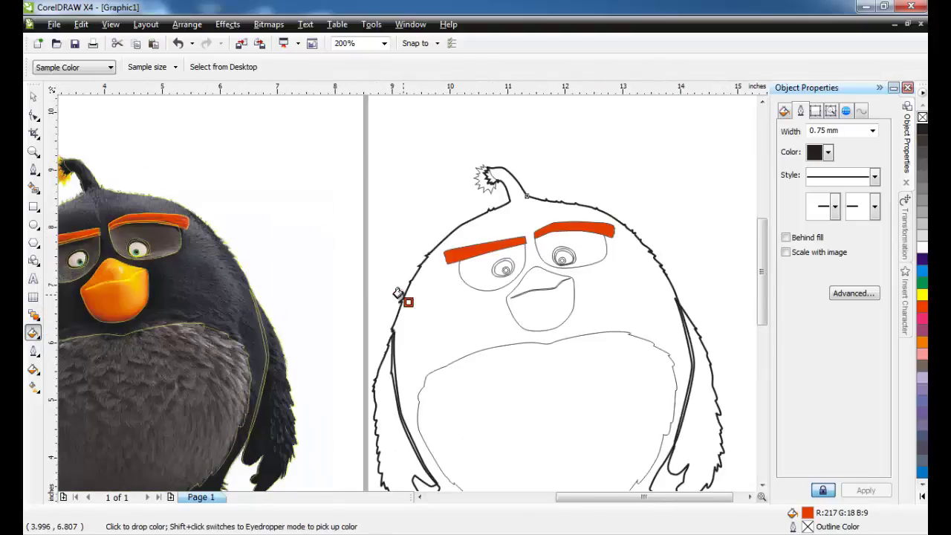
{"action": "left_click", "coordinate": [33, 334]}
{"action": "left_click", "coordinate": [78, 335]}
{"action": "scroll", "coordinate": [74, 263], "scroll_direction": "up", "scroll_amount": 3}
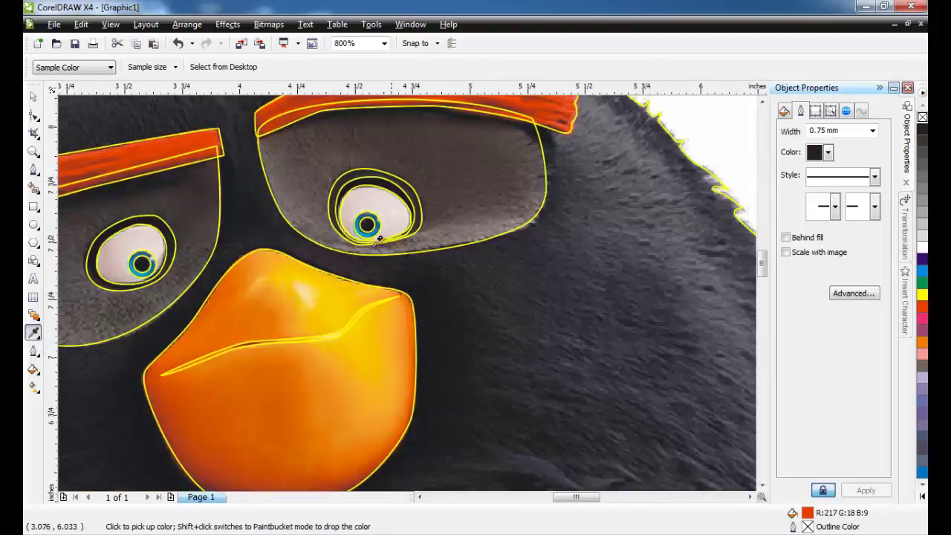
{"action": "left_click", "coordinate": [34, 333]}
{"action": "left_click", "coordinate": [80, 352]}
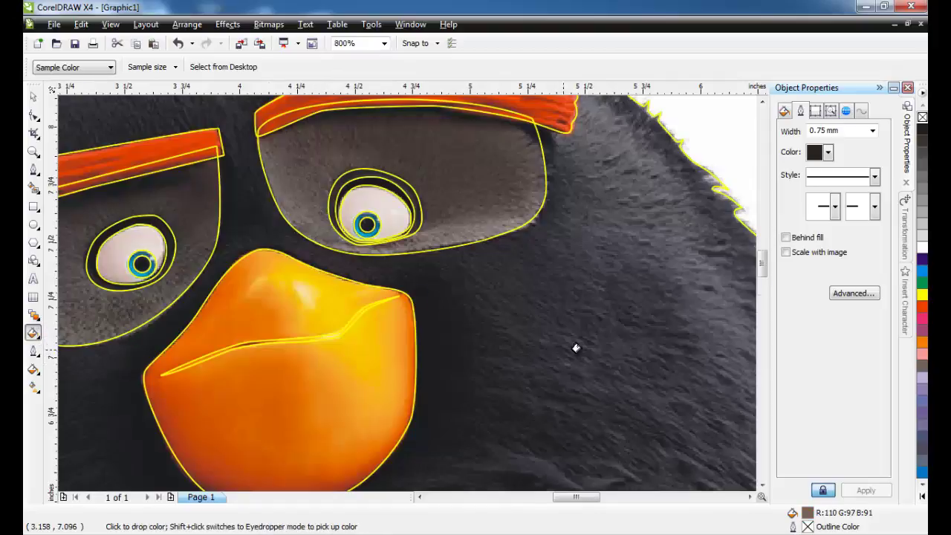
{"action": "scroll", "coordinate": [562, 280], "scroll_direction": "down", "scroll_amount": 3}
{"action": "scroll", "coordinate": [502, 292], "scroll_direction": "up", "scroll_amount": 3}
{"action": "left_click", "coordinate": [414, 178]}
{"action": "left_click", "coordinate": [229, 218]}
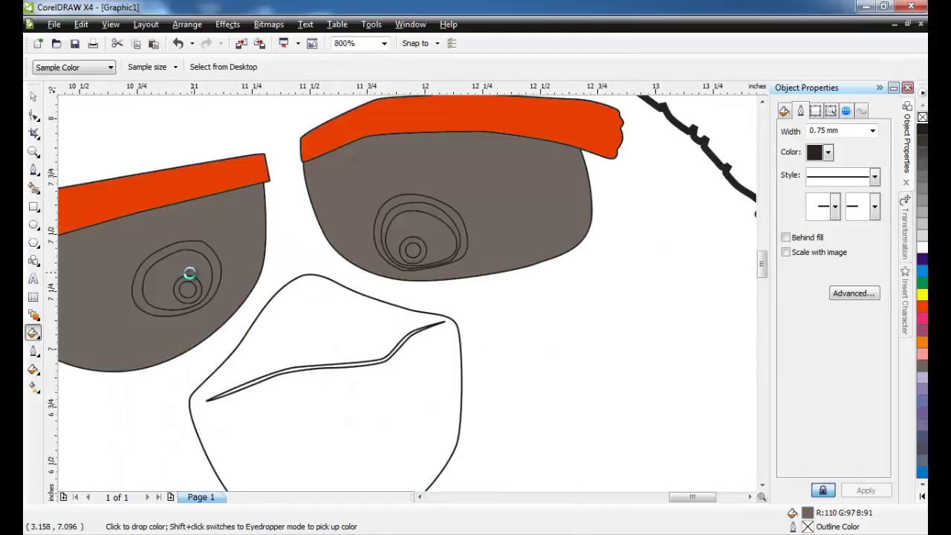
Sample the black pupil colour from the bird image and fill the pupil of the copied right-hand eye with it.
{"action": "scroll", "coordinate": [190, 272], "scroll_direction": "down", "scroll_amount": 3}
{"action": "scroll", "coordinate": [414, 278], "scroll_direction": "up", "scroll_amount": 3}
{"action": "scroll", "coordinate": [414, 278], "scroll_direction": "up", "scroll_amount": 2}
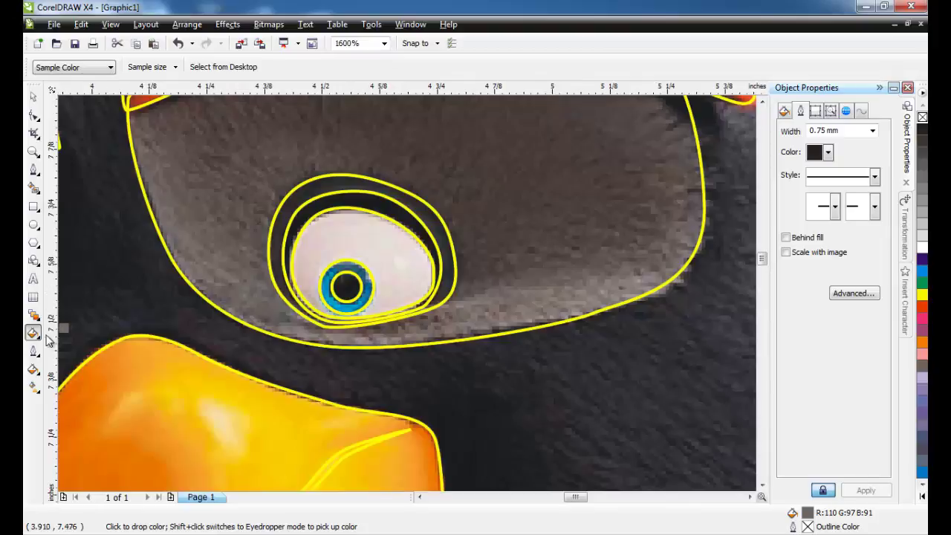
{"action": "left_click", "coordinate": [33, 334]}
{"action": "left_click", "coordinate": [82, 336]}
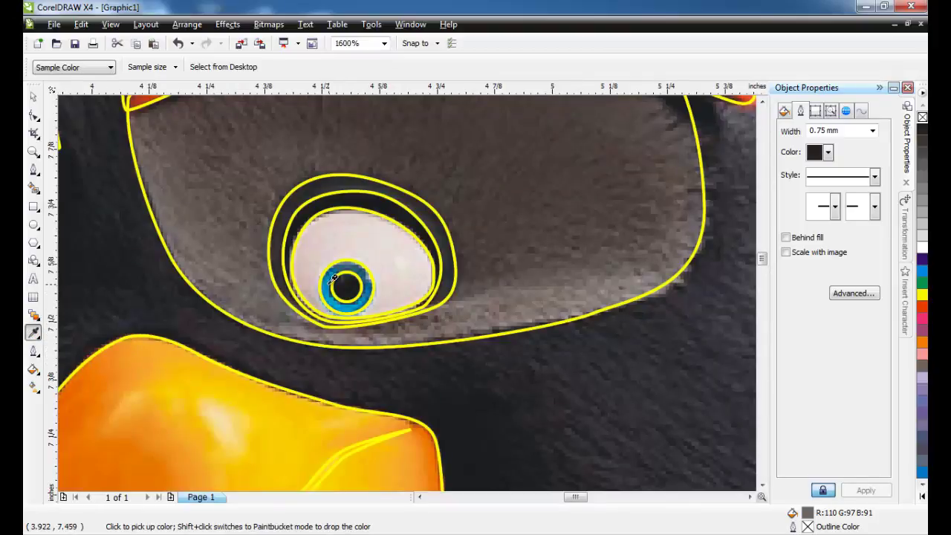
{"action": "left_click", "coordinate": [33, 350]}
{"action": "left_click", "coordinate": [33, 334]}
{"action": "left_click", "coordinate": [84, 348]}
{"action": "scroll", "coordinate": [427, 295], "scroll_direction": "down", "scroll_amount": 4}
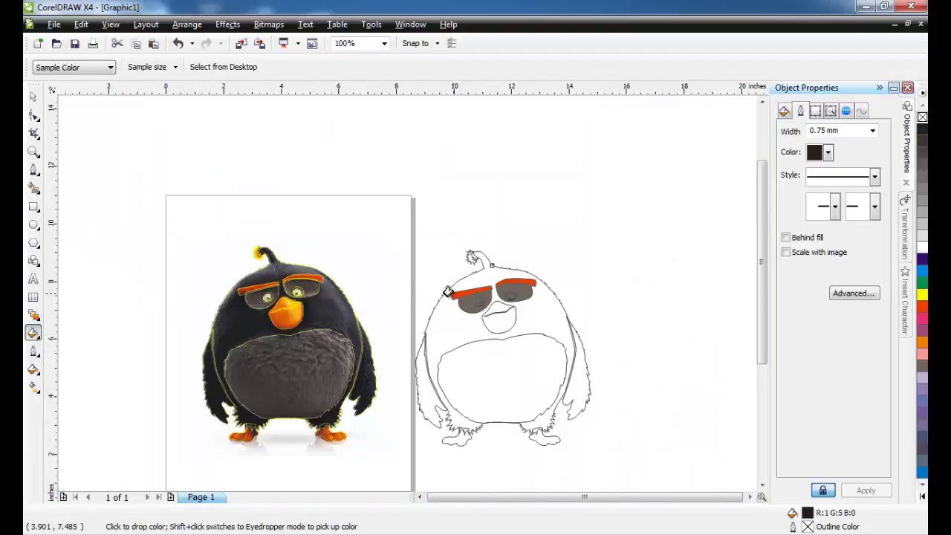
{"action": "scroll", "coordinate": [448, 291], "scroll_direction": "up", "scroll_amount": 2}
{"action": "scroll", "coordinate": [346, 315], "scroll_direction": "up", "scroll_amount": 1}
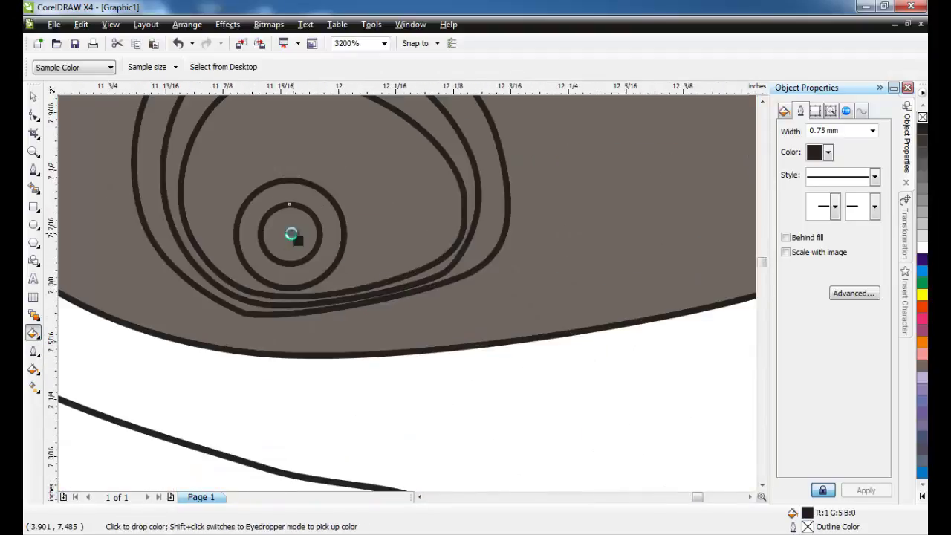
{"action": "left_click", "coordinate": [291, 233]}
Sample the blue iris colour from the right-hand eye in the bird image with the Eyedropper for filling.
{"action": "scroll", "coordinate": [291, 233], "scroll_direction": "down", "scroll_amount": 5}
{"action": "scroll", "coordinate": [275, 295], "scroll_direction": "up", "scroll_amount": 3}
{"action": "scroll", "coordinate": [453, 184], "scroll_direction": "up", "scroll_amount": 3}
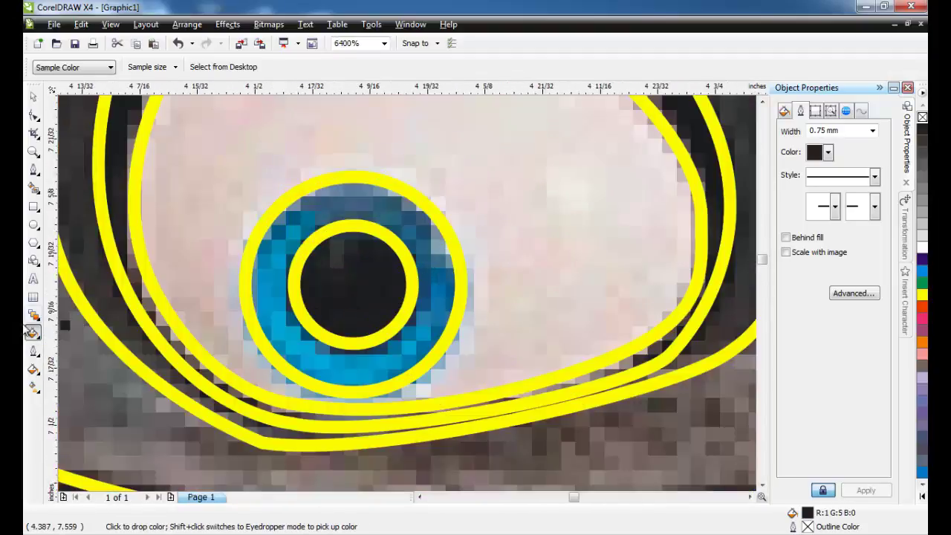
{"action": "left_click", "coordinate": [33, 334]}
{"action": "left_click", "coordinate": [278, 265]}
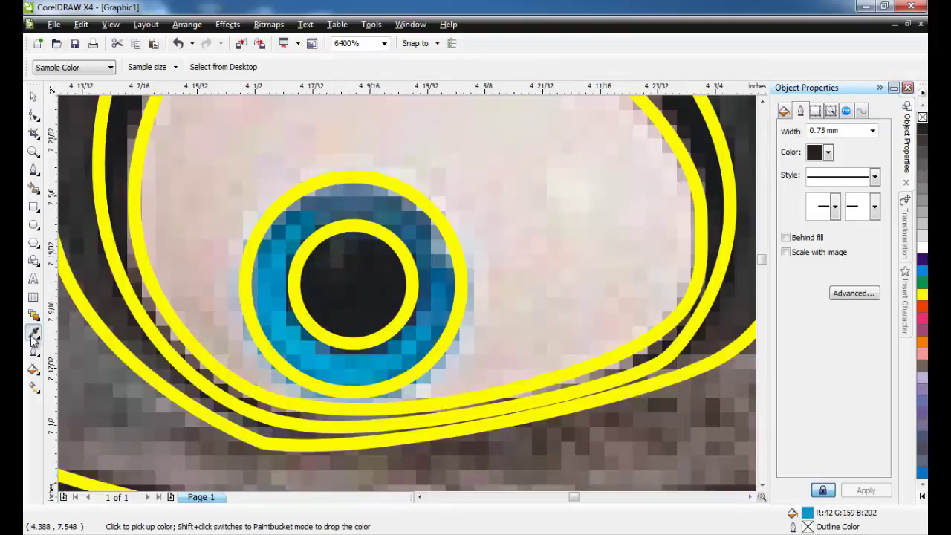
Fill the irises of both eyes in the drawn bird with the sampled blue R:42 G:159 B:202 using the Paintbucket.
{"action": "left_click", "coordinate": [33, 334]}
{"action": "left_click", "coordinate": [78, 353]}
{"action": "scroll", "coordinate": [424, 304], "scroll_direction": "down", "scroll_amount": 6}
{"action": "scroll", "coordinate": [546, 287], "scroll_direction": "up", "scroll_amount": 6}
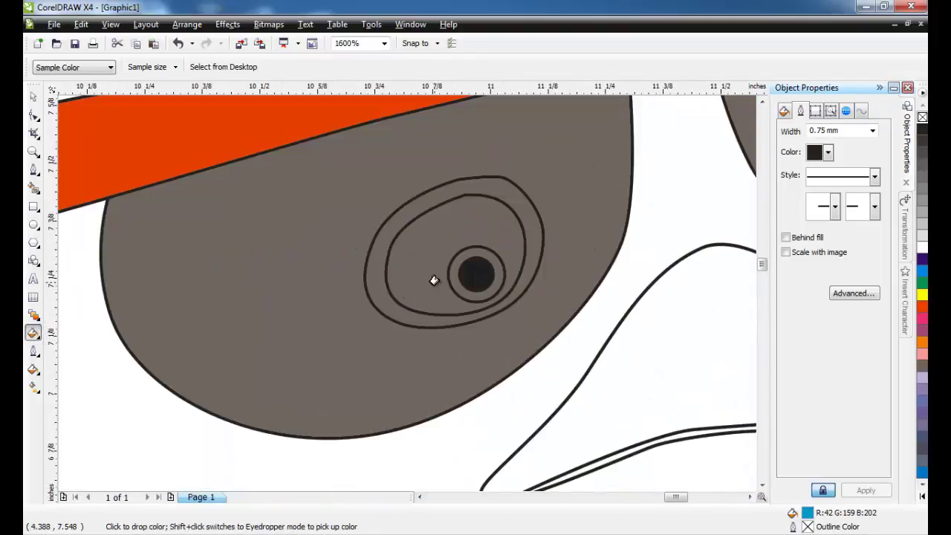
{"action": "left_click", "coordinate": [560, 298]}
{"action": "scroll", "coordinate": [407, 293], "scroll_direction": "down", "scroll_amount": 4}
{"action": "scroll", "coordinate": [520, 270], "scroll_direction": "up", "scroll_amount": 4}
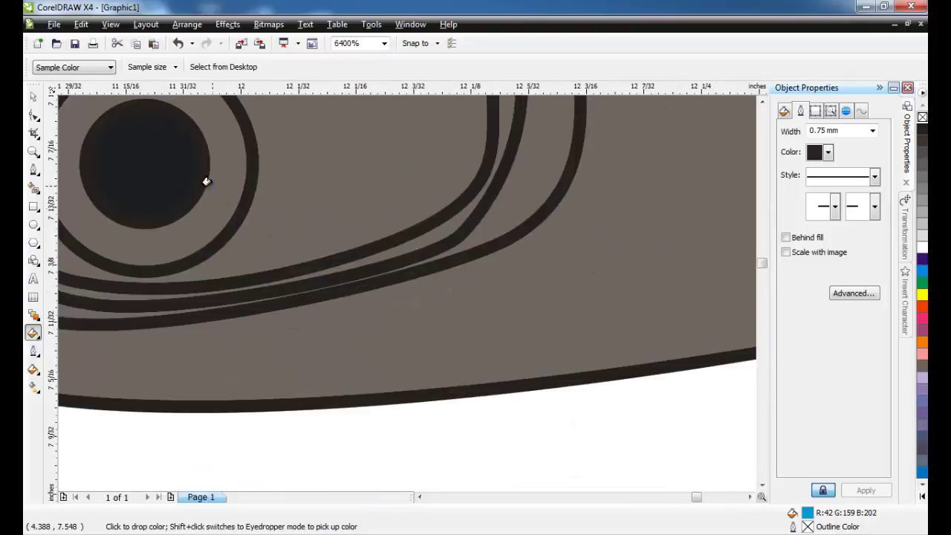
{"action": "left_click", "coordinate": [215, 179]}
Sample black R:0 G:0 B:0 from the photo's inner eye rim and fill the right eye's inner rim with it.
{"action": "scroll", "coordinate": [405, 293], "scroll_direction": "down", "scroll_amount": 6}
{"action": "scroll", "coordinate": [197, 286], "scroll_direction": "up", "scroll_amount": 1}
{"action": "scroll", "coordinate": [197, 286], "scroll_direction": "up", "scroll_amount": 3}
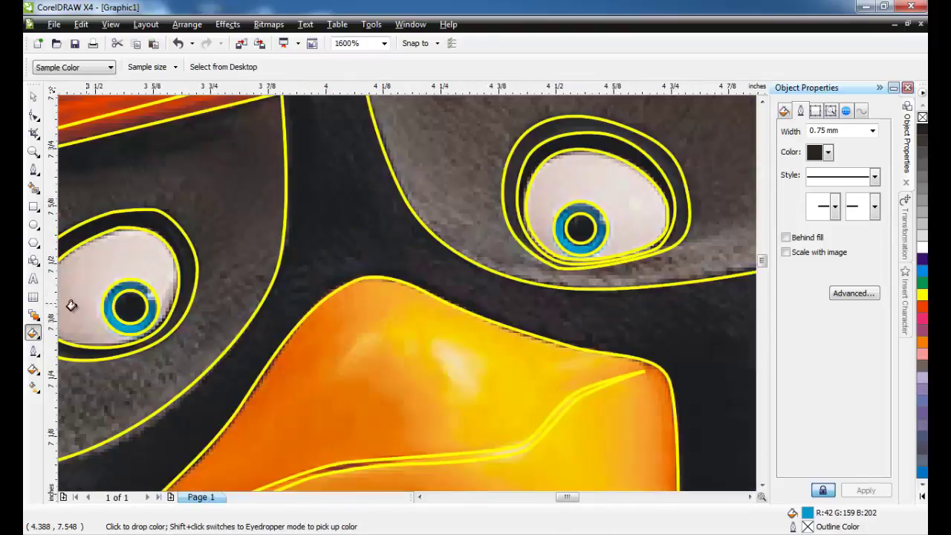
{"action": "left_click", "coordinate": [31, 335]}
{"action": "left_click", "coordinate": [80, 340]}
{"action": "scroll", "coordinate": [425, 281], "scroll_direction": "down", "scroll_amount": 1}
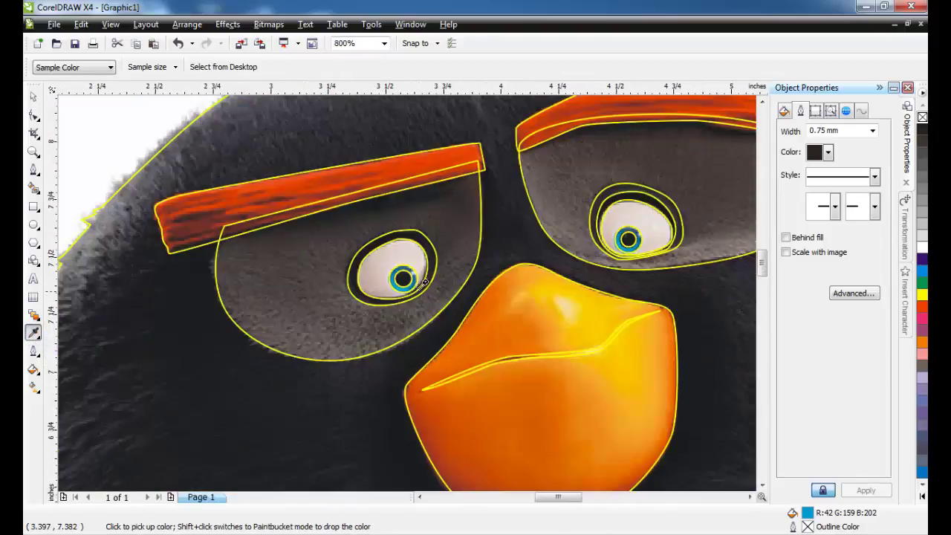
{"action": "scroll", "coordinate": [416, 286], "scroll_direction": "up", "scroll_amount": 2}
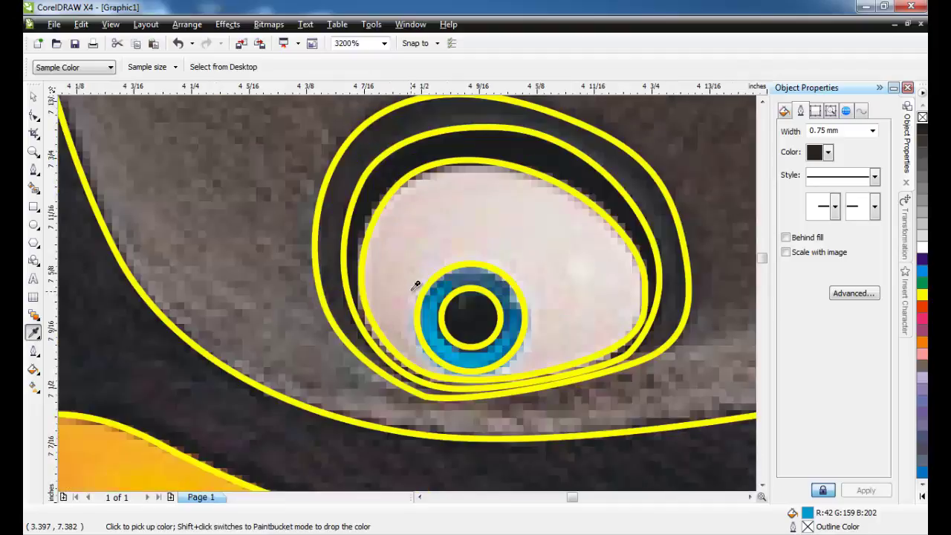
{"action": "left_click", "coordinate": [31, 335]}
{"action": "left_click", "coordinate": [67, 354]}
{"action": "scroll", "coordinate": [387, 292], "scroll_direction": "down", "scroll_amount": 2}
{"action": "scroll", "coordinate": [387, 291], "scroll_direction": "down", "scroll_amount": 3}
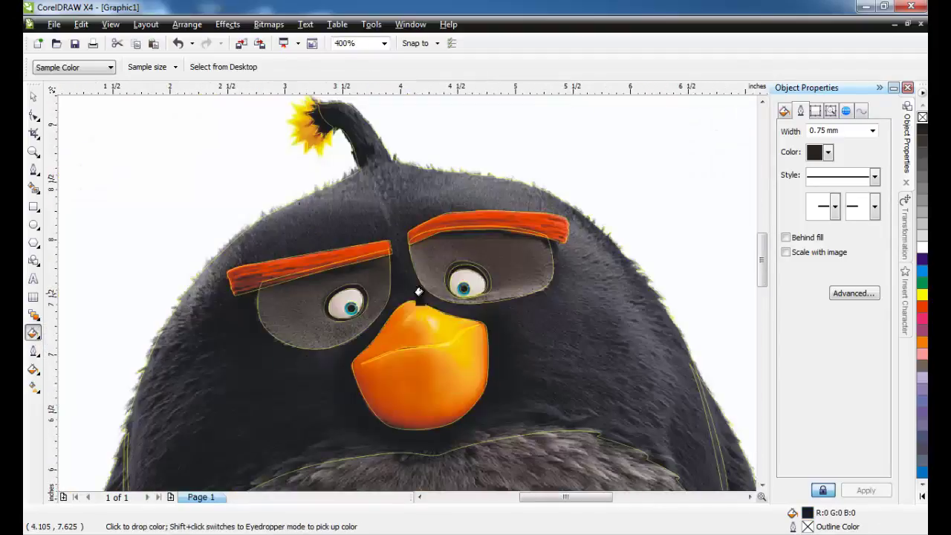
{"action": "scroll", "coordinate": [257, 312], "scroll_direction": "up", "scroll_amount": 3}
{"action": "scroll", "coordinate": [257, 312], "scroll_direction": "up", "scroll_amount": 2}
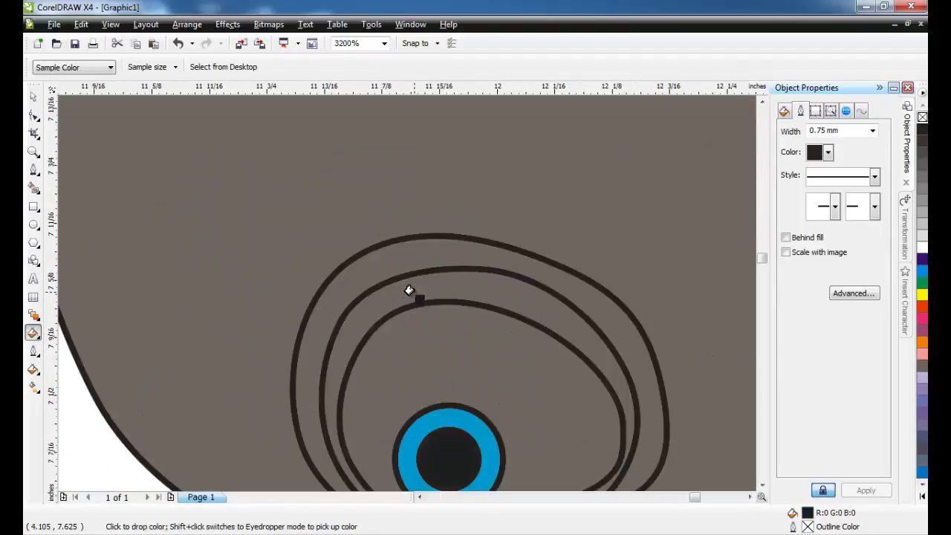
{"action": "left_click", "coordinate": [404, 291]}
Sample the pale eyeball color R:229 G:216 B:210 from the photo and fill both drawn eyeballs with it.
{"action": "scroll", "coordinate": [404, 291], "scroll_direction": "down", "scroll_amount": 4}
{"action": "scroll", "coordinate": [354, 299], "scroll_direction": "up", "scroll_amount": 2}
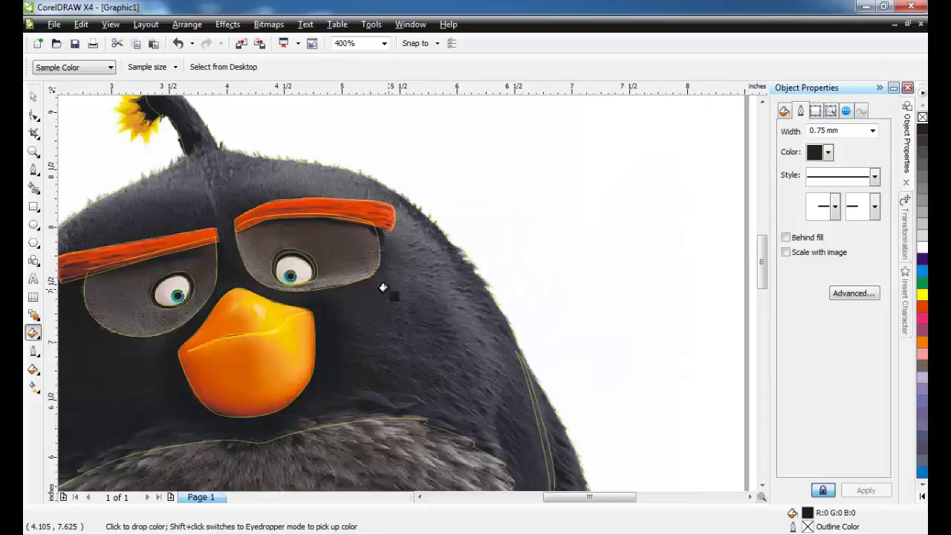
{"action": "left_click", "coordinate": [34, 334]}
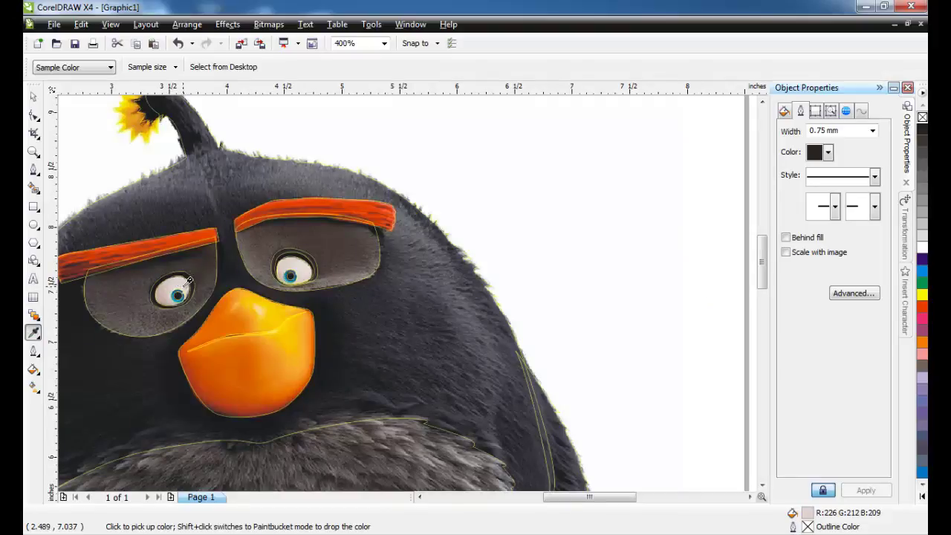
{"action": "left_click", "coordinate": [131, 339]}
{"action": "scroll", "coordinate": [408, 292], "scroll_direction": "down", "scroll_amount": 2}
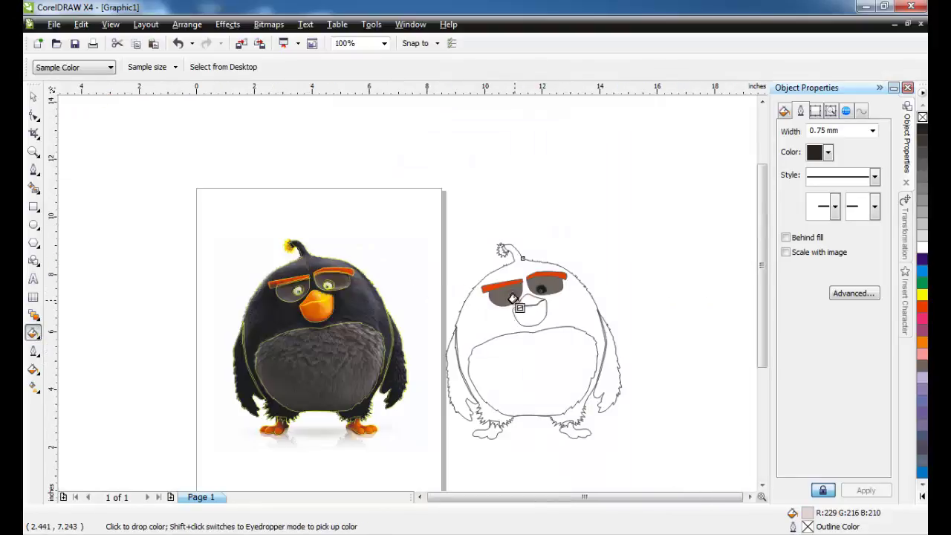
{"action": "scroll", "coordinate": [411, 291], "scroll_direction": "up", "scroll_amount": 4}
{"action": "scroll", "coordinate": [412, 291], "scroll_direction": "down", "scroll_amount": 1}
{"action": "scroll", "coordinate": [459, 218], "scroll_direction": "up", "scroll_amount": 2}
{"action": "left_click", "coordinate": [453, 227]}
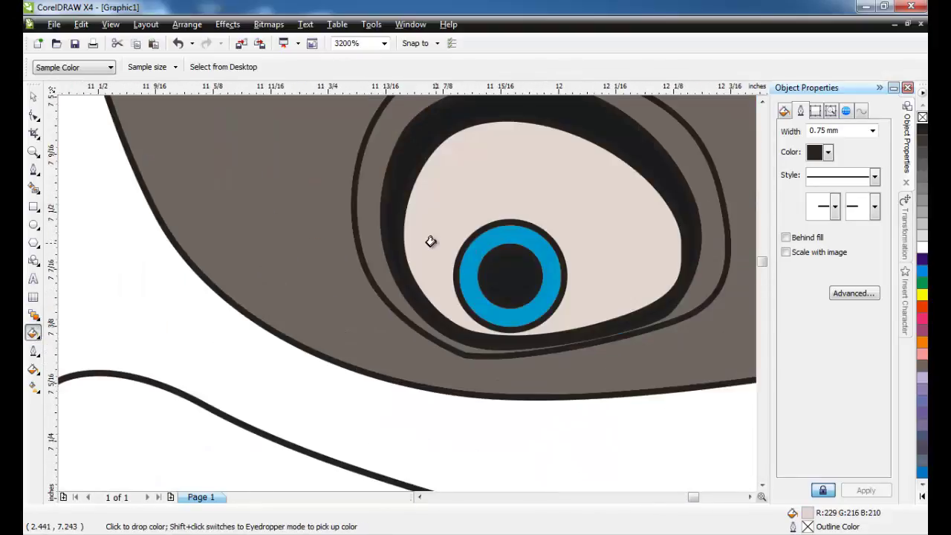
Sample dark grey R:32 G:28 B:27 from the photo's outer eye rim and fill both drawn eyes' outer rims.
{"action": "scroll", "coordinate": [372, 297], "scroll_direction": "down", "scroll_amount": 3}
{"action": "scroll", "coordinate": [401, 291], "scroll_direction": "up", "scroll_amount": 1}
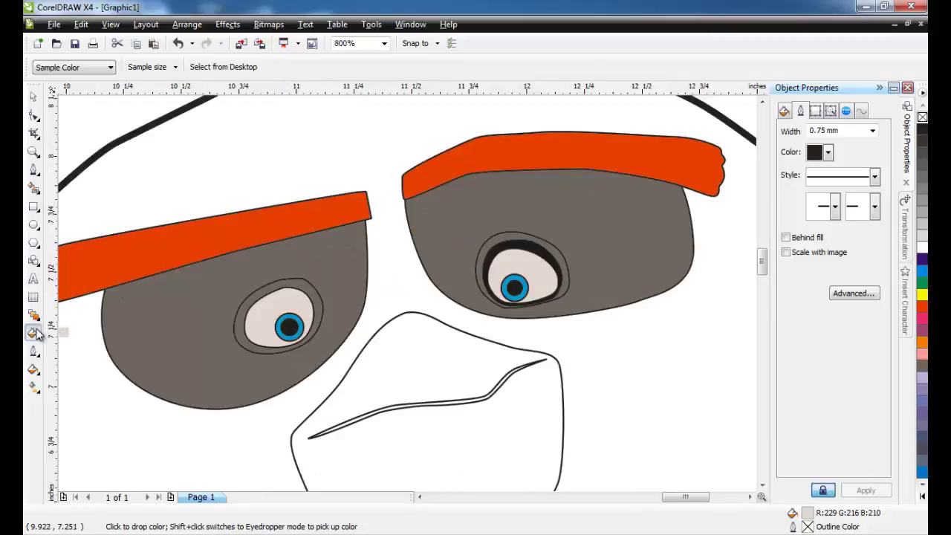
{"action": "left_click", "coordinate": [33, 333]}
{"action": "scroll", "coordinate": [374, 294], "scroll_direction": "down", "scroll_amount": 2}
{"action": "scroll", "coordinate": [157, 270], "scroll_direction": "up", "scroll_amount": 4}
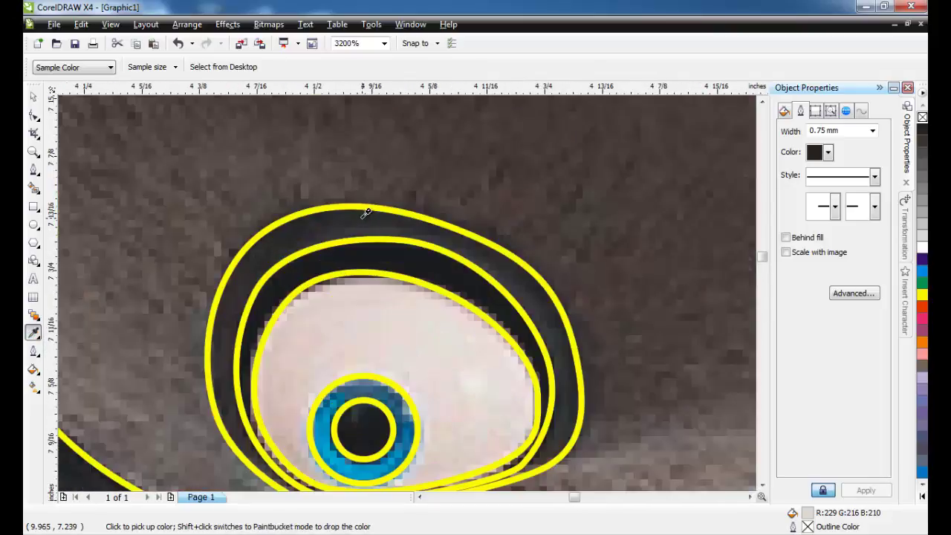
{"action": "left_click", "coordinate": [33, 333]}
{"action": "left_click", "coordinate": [64, 352]}
{"action": "scroll", "coordinate": [403, 291], "scroll_direction": "down", "scroll_amount": 3}
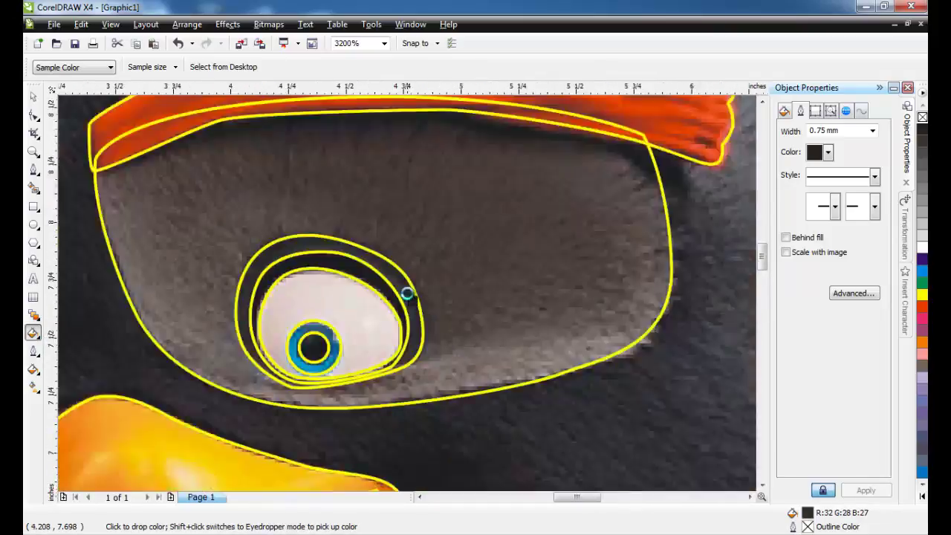
{"action": "scroll", "coordinate": [401, 292], "scroll_direction": "up", "scroll_amount": 2}
{"action": "scroll", "coordinate": [402, 292], "scroll_direction": "down", "scroll_amount": 3}
{"action": "scroll", "coordinate": [435, 281], "scroll_direction": "up", "scroll_amount": 4}
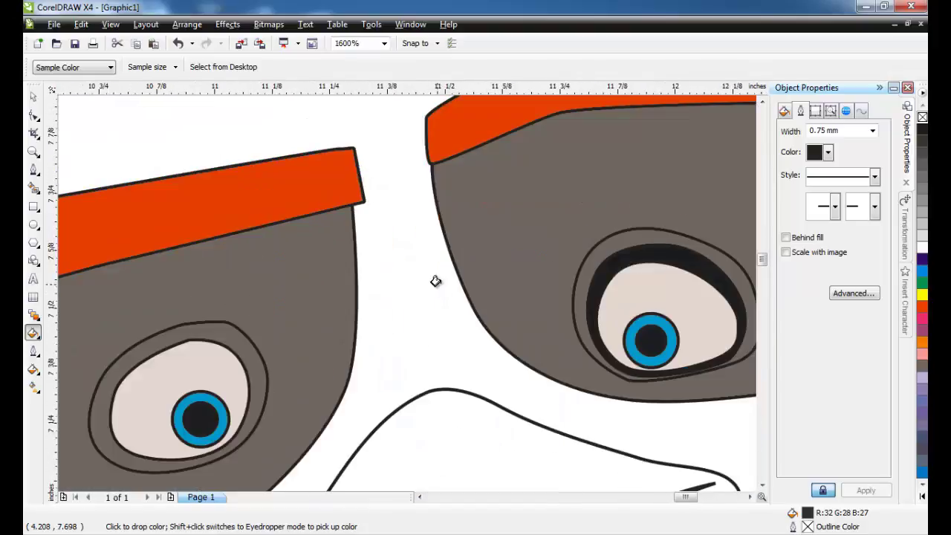
{"action": "scroll", "coordinate": [348, 236], "scroll_direction": "down", "scroll_amount": 3}
{"action": "scroll", "coordinate": [354, 303], "scroll_direction": "up", "scroll_amount": 2}
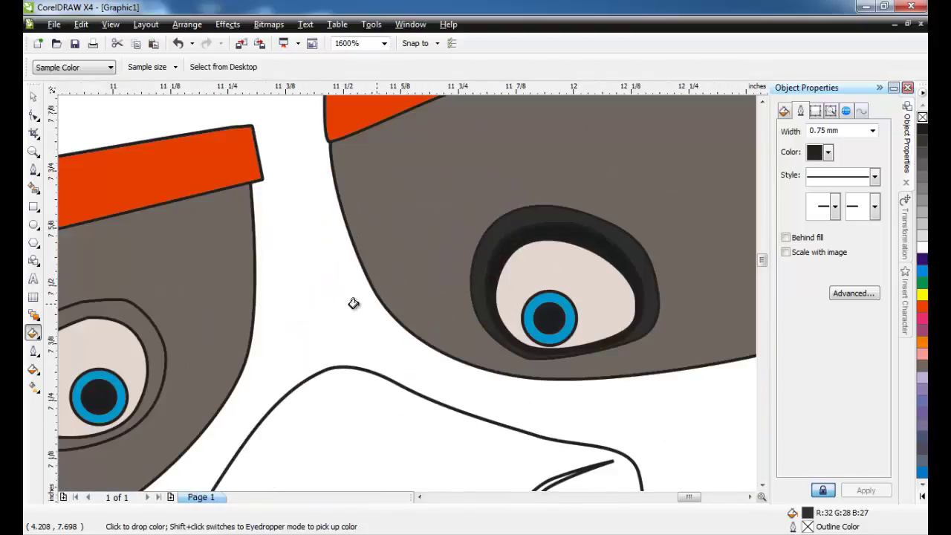
{"action": "left_click", "coordinate": [115, 307]}
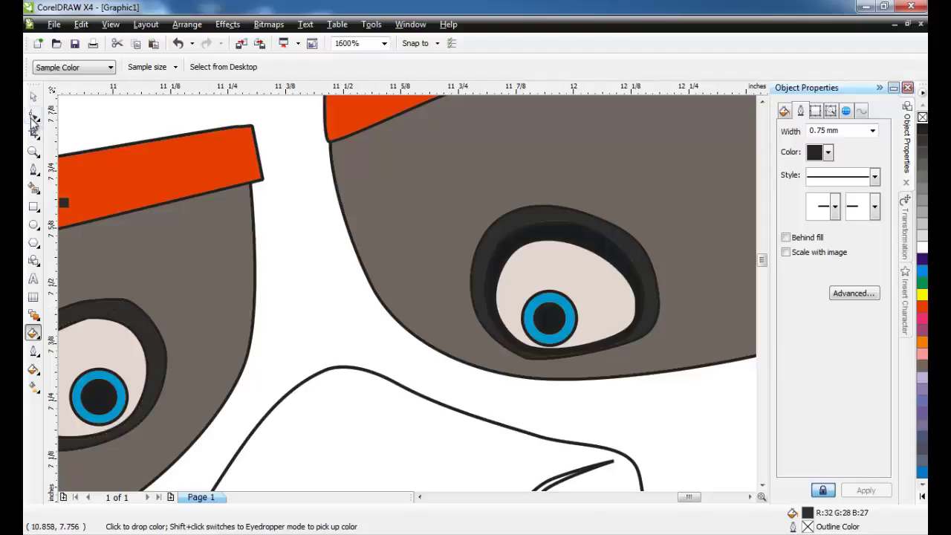
Make a centred copy of the left eye's dark outer rim scaled to 88.1% and order it behind the eyeball.
{"action": "key", "text": "space"}
{"action": "left_click", "coordinate": [106, 311]}
{"action": "key", "text": "shift+Page_Up"}
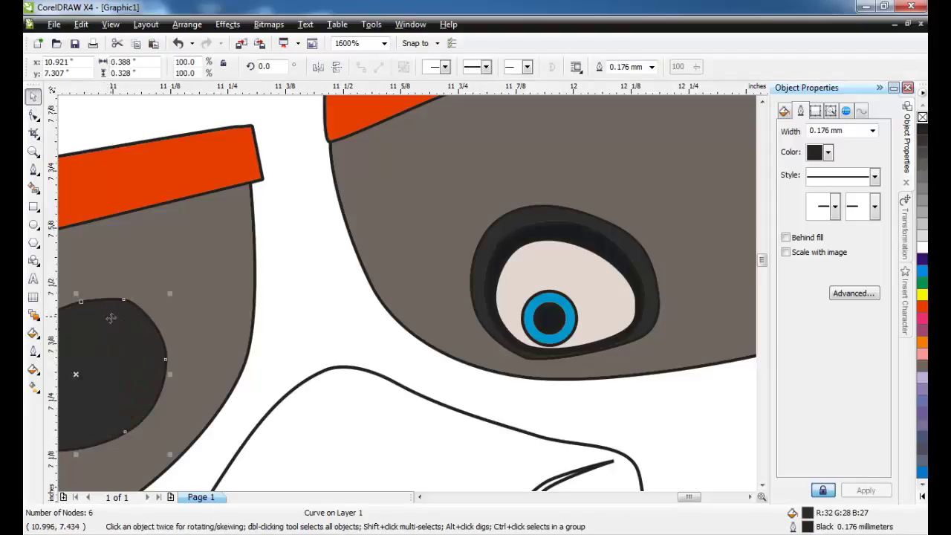
{"action": "scroll", "coordinate": [111, 319], "scroll_direction": "down", "scroll_amount": 1}
{"action": "scroll", "coordinate": [388, 306], "scroll_direction": "up", "scroll_amount": 1}
{"action": "left_click_drag", "start_coordinate": [301, 236], "coordinate": [310, 244]}
{"action": "key", "text": "ctrl+Page_Down"}
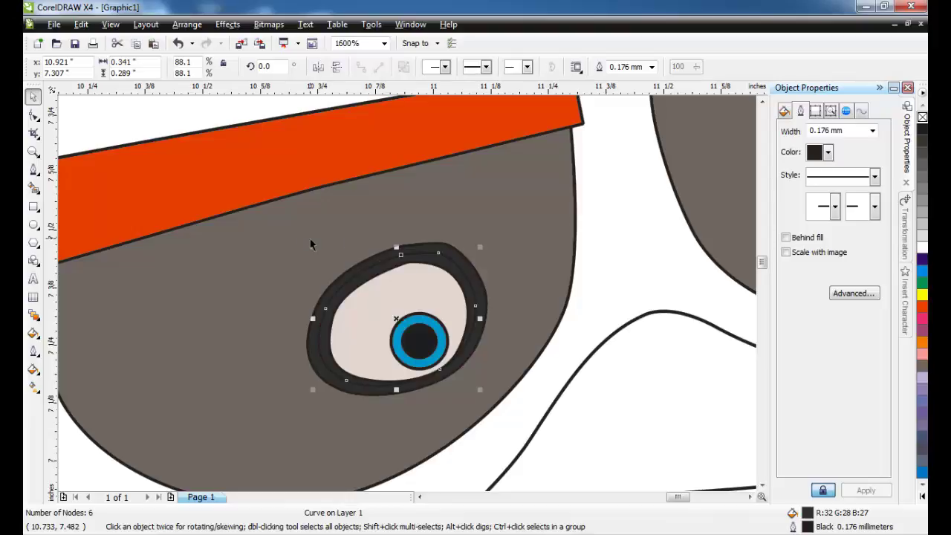
Sample black R:0 G:0 B:0 from the right eye's inner rim and fill the left eye's scaled inner rim with it.
{"action": "scroll", "coordinate": [462, 268], "scroll_direction": "down", "scroll_amount": 1}
{"action": "scroll", "coordinate": [504, 282], "scroll_direction": "up", "scroll_amount": 1}
{"action": "left_click", "coordinate": [34, 333]}
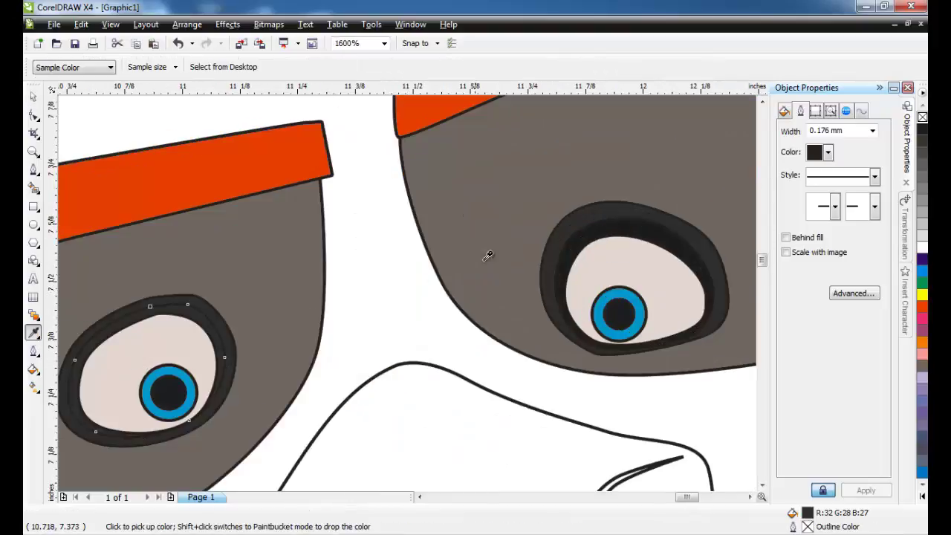
{"action": "left_click", "coordinate": [39, 338]}
{"action": "left_click", "coordinate": [63, 357]}
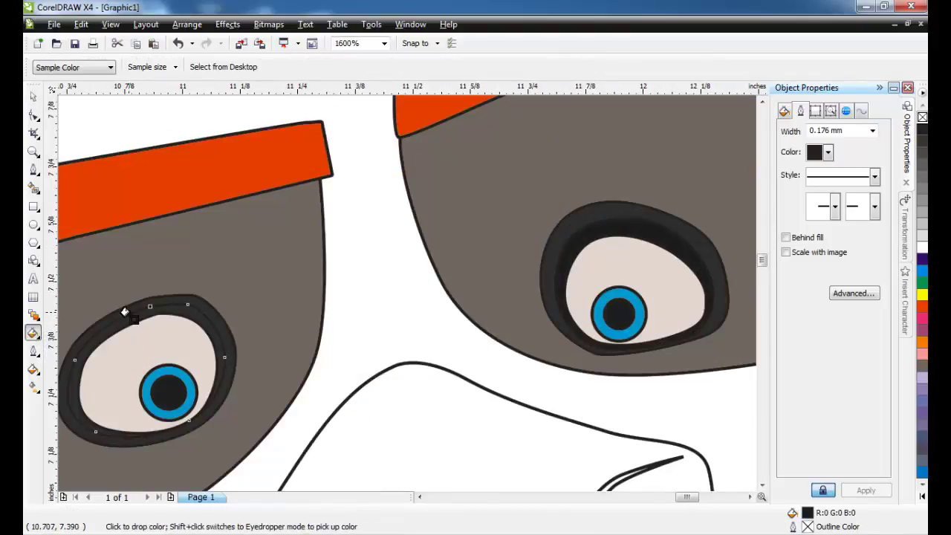
{"action": "left_click", "coordinate": [127, 316]}
Select the thin mouth-line shape across the drawn beak and fill it with the palette's black.
{"action": "scroll", "coordinate": [142, 319], "scroll_direction": "down", "scroll_amount": 2}
{"action": "scroll", "coordinate": [420, 288], "scroll_direction": "down", "scroll_amount": 2}
{"action": "scroll", "coordinate": [308, 291], "scroll_direction": "up", "scroll_amount": 1}
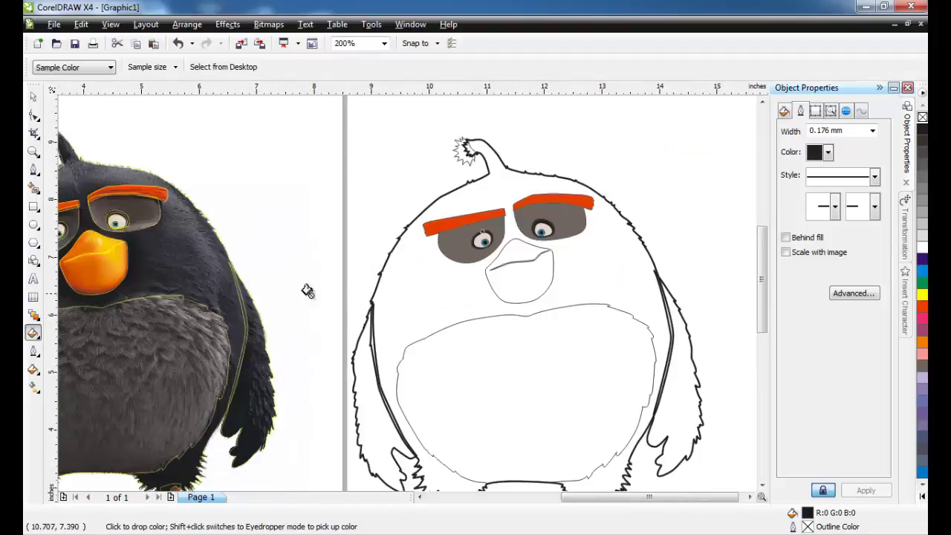
{"action": "scroll", "coordinate": [502, 268], "scroll_direction": "up", "scroll_amount": 3}
{"action": "left_click", "coordinate": [31, 97]}
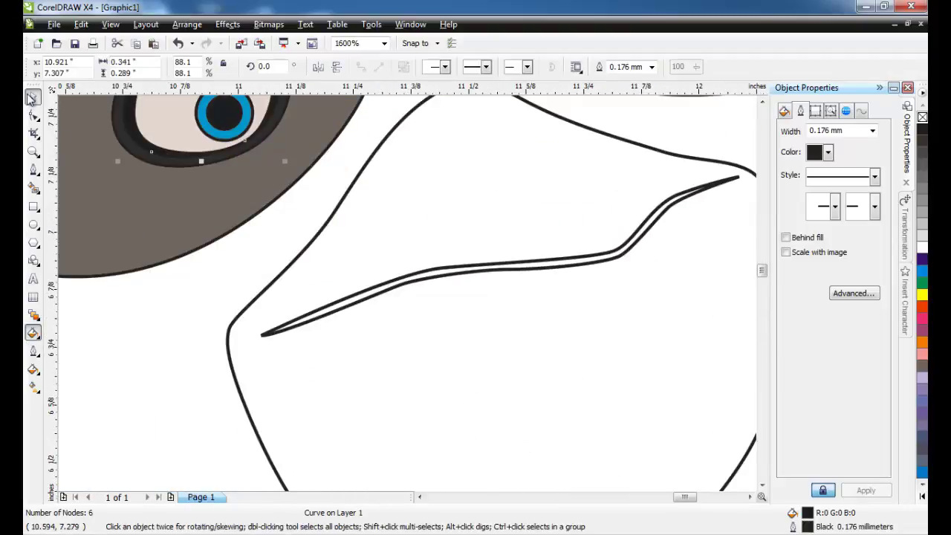
{"action": "left_click", "coordinate": [558, 260]}
{"action": "left_click", "coordinate": [922, 129]}
Sample orange R:231 G:128 B:0 from the photo's beak and fill the drawn beak with it.
{"action": "scroll", "coordinate": [410, 295], "scroll_direction": "down", "scroll_amount": 4}
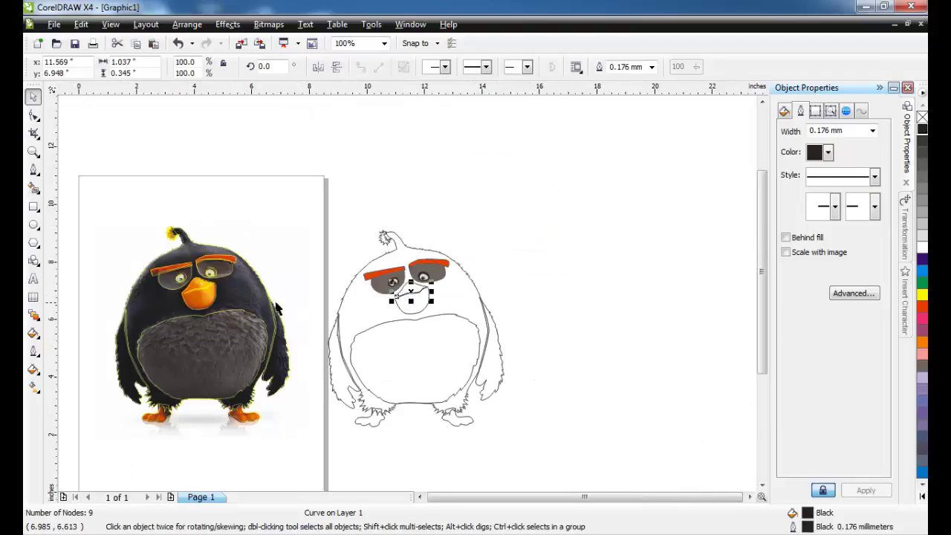
{"action": "scroll", "coordinate": [156, 318], "scroll_direction": "up", "scroll_amount": 1}
{"action": "left_click", "coordinate": [33, 332]}
{"action": "left_click", "coordinate": [90, 329]}
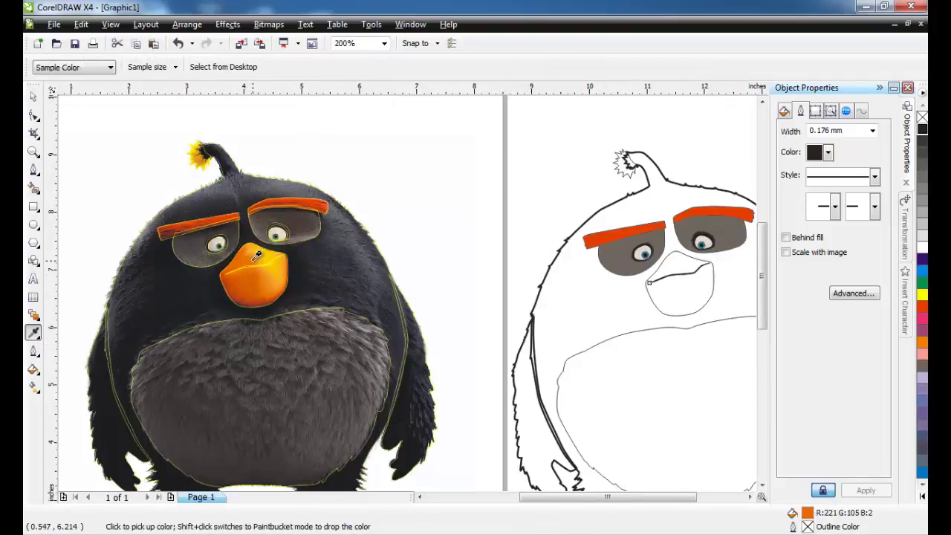
{"action": "left_click", "coordinate": [33, 334]}
{"action": "left_click", "coordinate": [71, 353]}
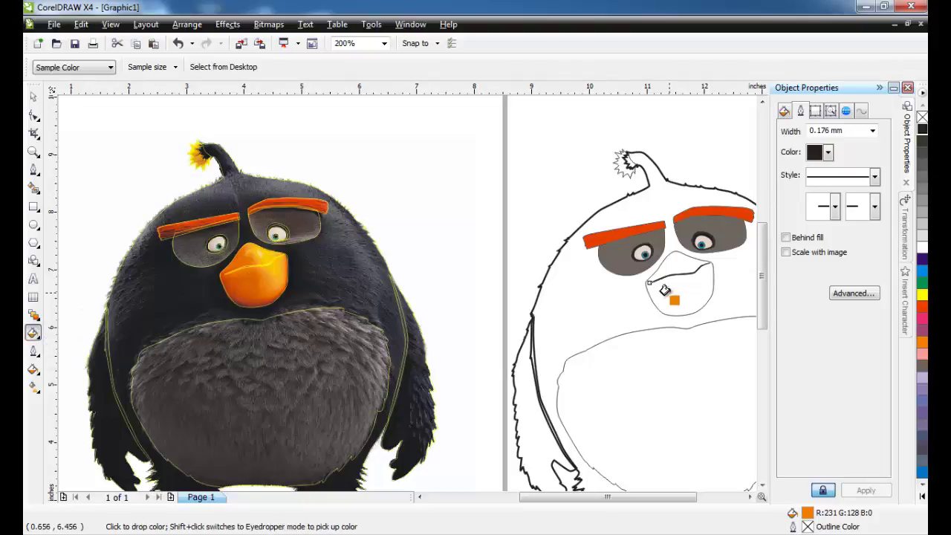
{"action": "left_click", "coordinate": [669, 294]}
Sample light grey R:171 G:161 B:159 from the photo's belly feathers and fill the drawn belly with it.
{"action": "left_click", "coordinate": [33, 335]}
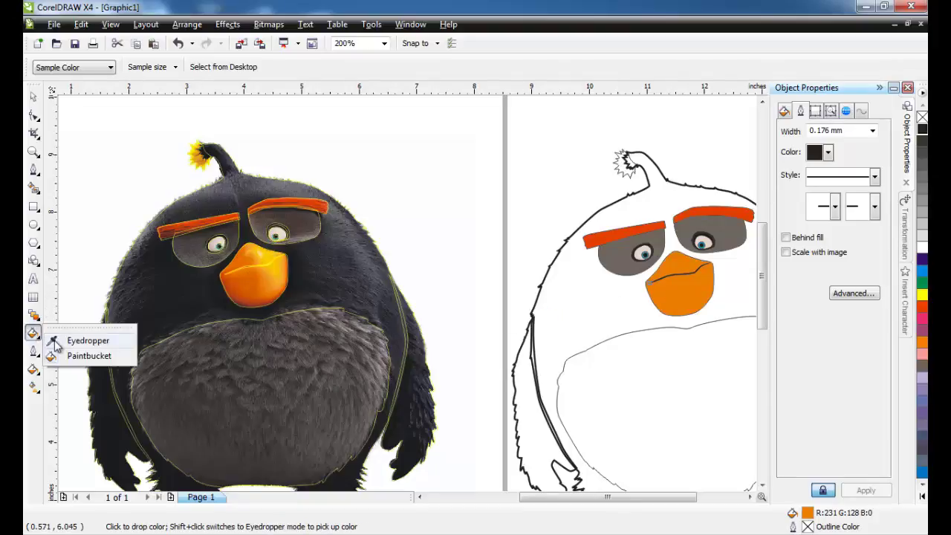
{"action": "left_click", "coordinate": [84, 331]}
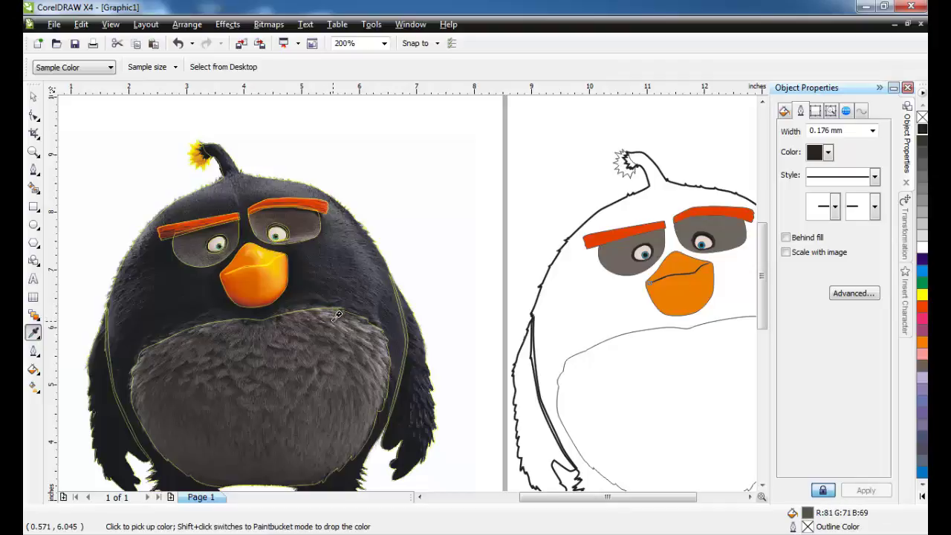
{"action": "scroll", "coordinate": [338, 315], "scroll_direction": "up", "scroll_amount": 5}
{"action": "scroll", "coordinate": [374, 226], "scroll_direction": "down", "scroll_amount": 5}
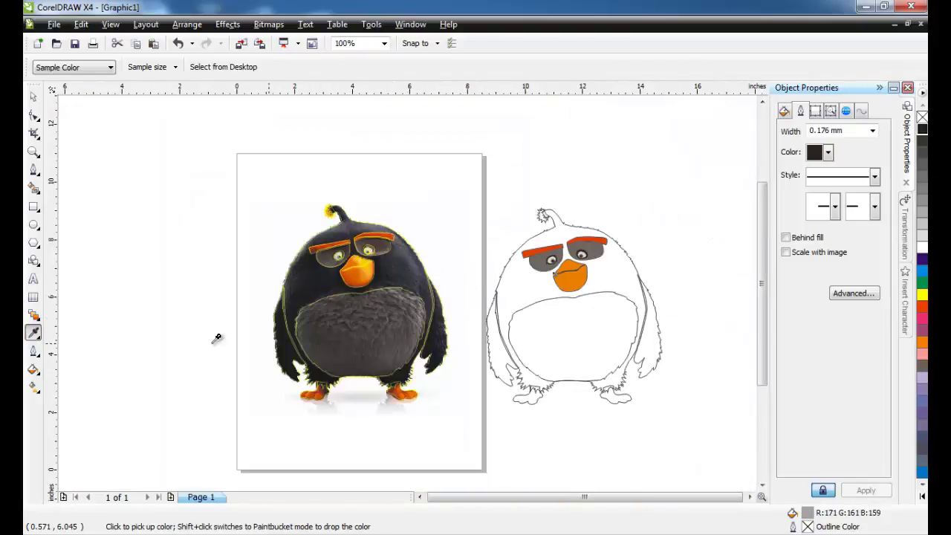
{"action": "left_click", "coordinate": [404, 344]}
{"action": "left_click", "coordinate": [558, 327]}
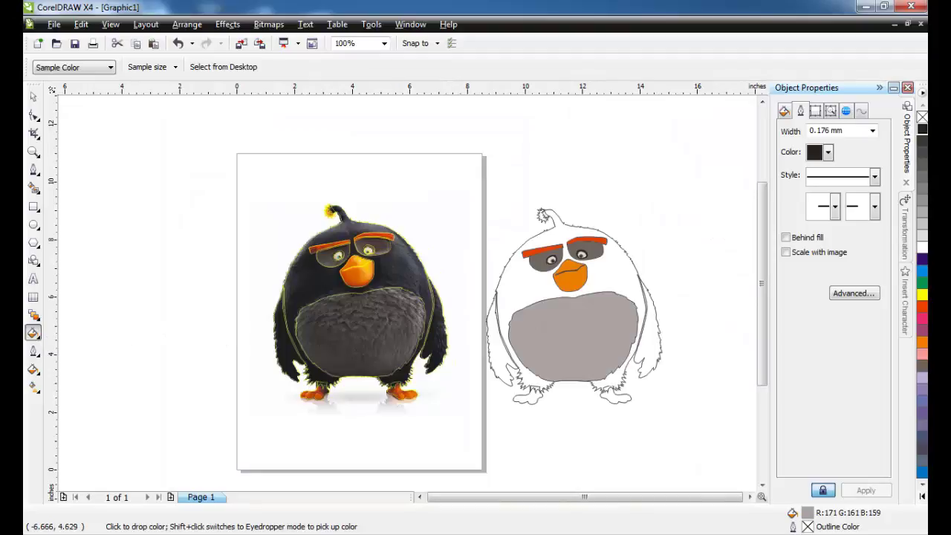
Sample near-black R:9 G:7 B:10 from the photo's body and fill the drawn bird's body and wings with it.
{"action": "left_click", "coordinate": [33, 333]}
{"action": "left_click", "coordinate": [83, 333]}
{"action": "scroll", "coordinate": [391, 227], "scroll_direction": "up", "scroll_amount": 3}
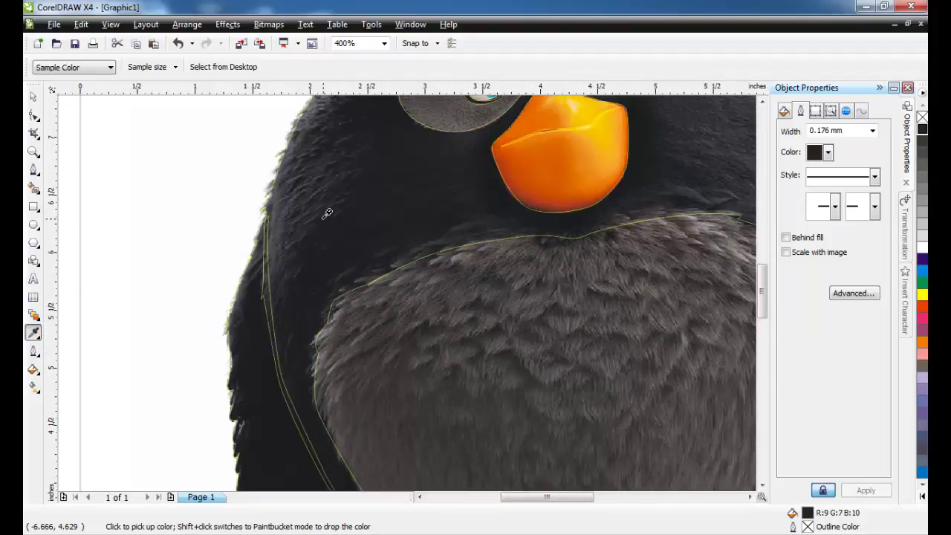
{"action": "left_click", "coordinate": [34, 335]}
{"action": "left_click", "coordinate": [87, 351]}
{"action": "scroll", "coordinate": [403, 290], "scroll_direction": "down", "scroll_amount": 2}
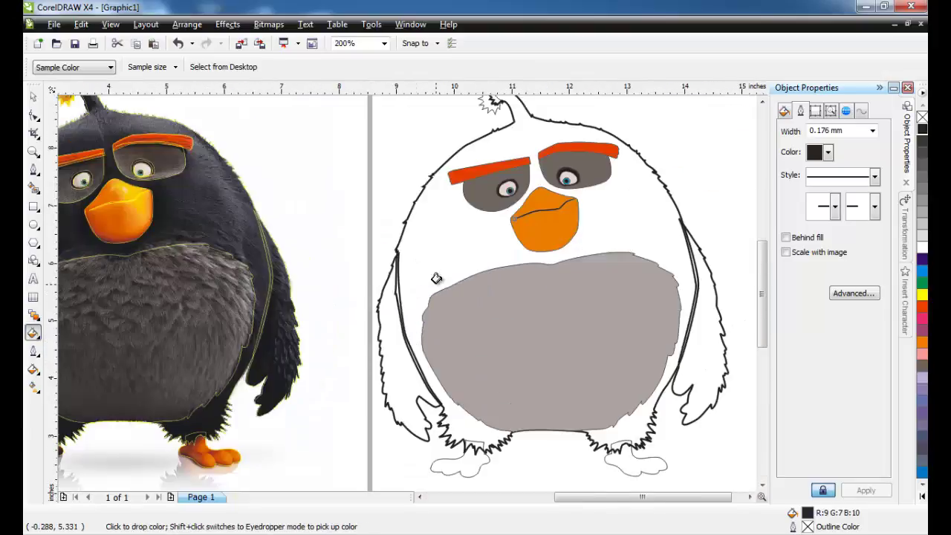
{"action": "left_click", "coordinate": [387, 345]}
{"action": "left_click", "coordinate": [386, 345]}
Sample orange R:230 G:124 B:15 from the photo's foot and fill both drawn feet with it.
{"action": "scroll", "coordinate": [545, 390], "scroll_direction": "down", "scroll_amount": 1}
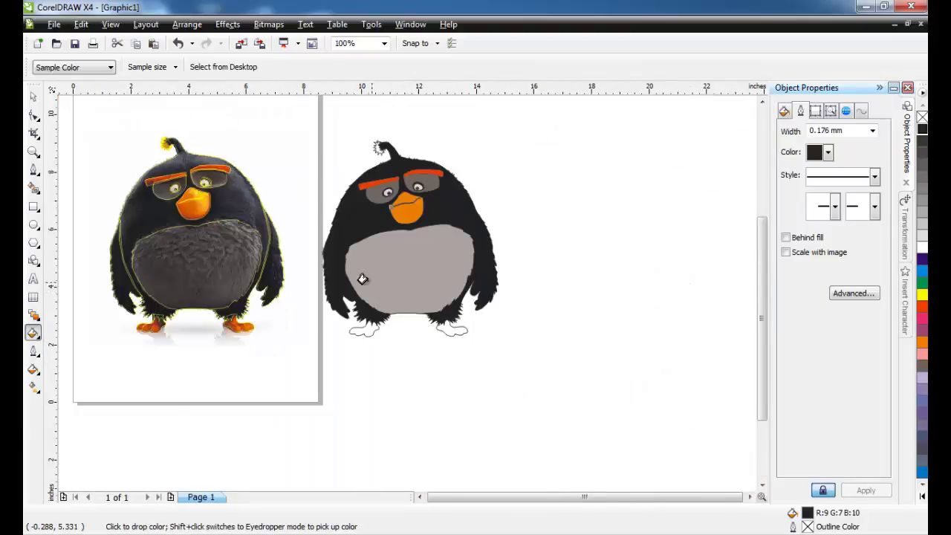
{"action": "scroll", "coordinate": [363, 277], "scroll_direction": "up", "scroll_amount": 1}
{"action": "left_click", "coordinate": [33, 338]}
{"action": "left_click", "coordinate": [81, 335]}
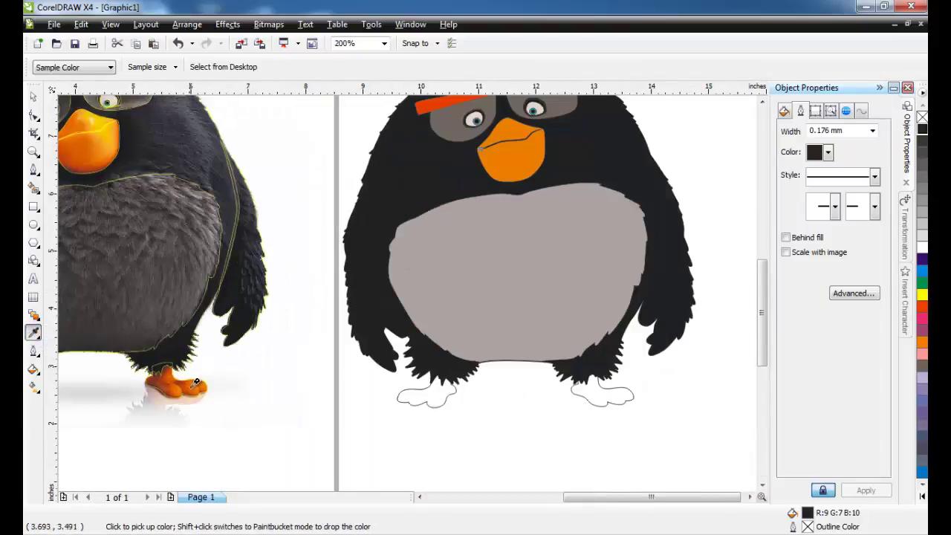
{"action": "left_click", "coordinate": [34, 335]}
{"action": "left_click", "coordinate": [82, 353]}
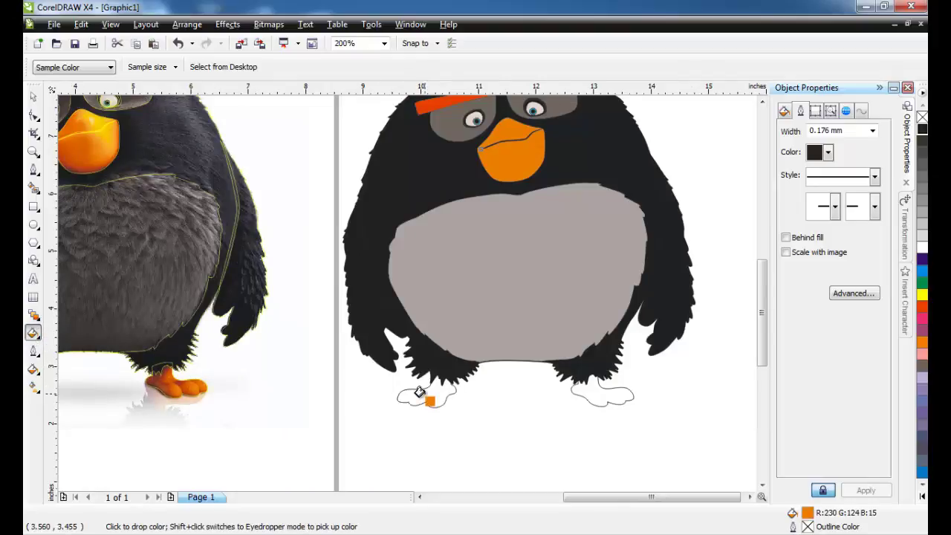
{"action": "left_click", "coordinate": [427, 394]}
{"action": "left_click", "coordinate": [598, 394]}
Place the drawn bird's right-hand foot behind the black body shape.
{"action": "left_click", "coordinate": [33, 97]}
{"action": "left_click", "coordinate": [600, 386]}
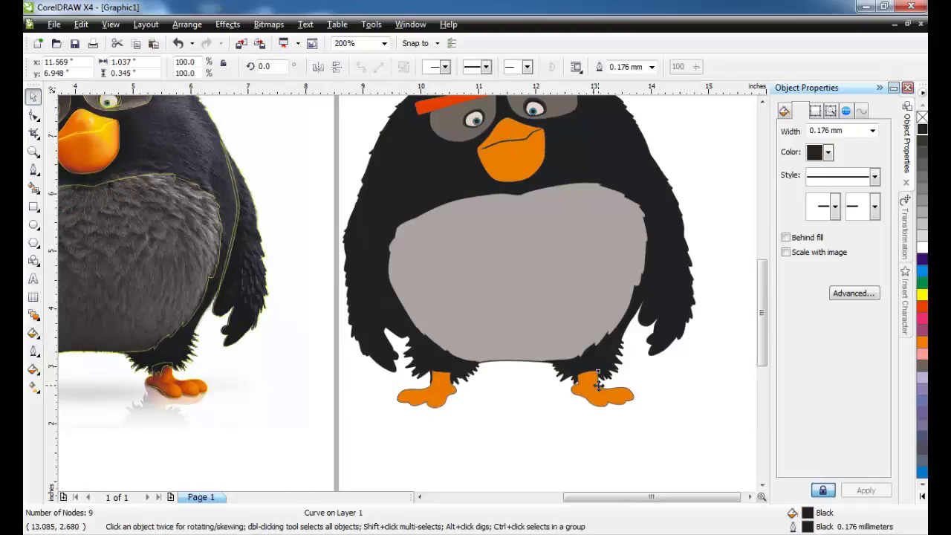
{"action": "left_click", "coordinate": [187, 23]}
{"action": "mouse_move", "coordinate": [234, 91]}
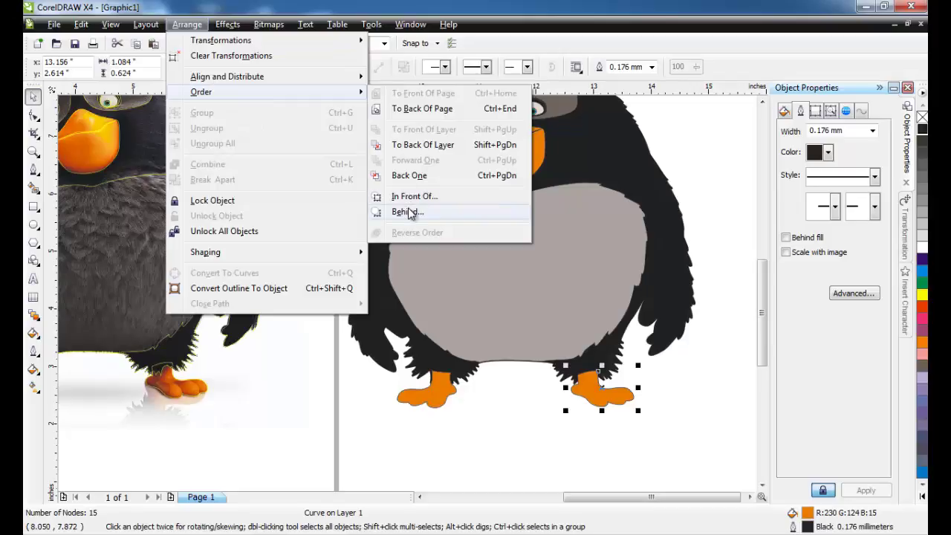
{"action": "left_click", "coordinate": [408, 212]}
Place the drawn bird's left-hand foot behind the black body shape.
{"action": "left_click", "coordinate": [443, 401]}
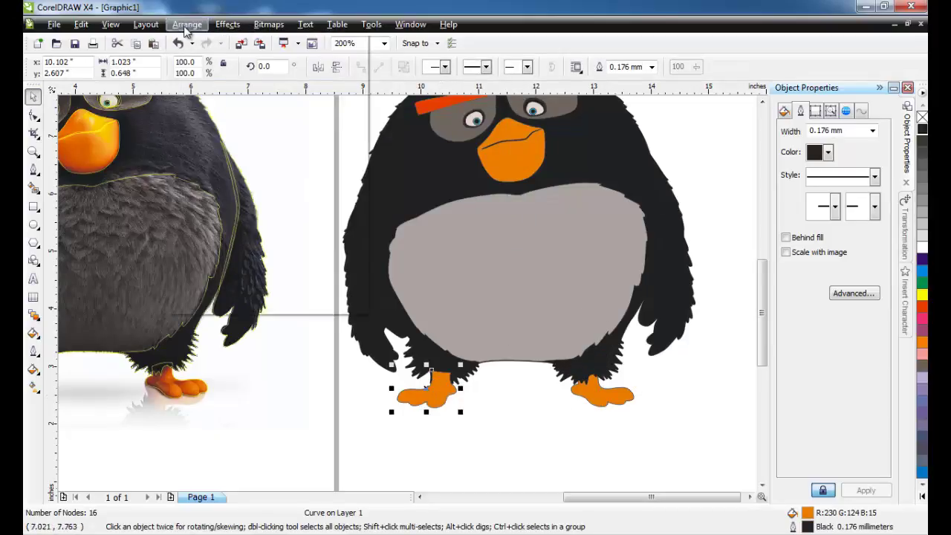
{"action": "left_click", "coordinate": [186, 24]}
{"action": "mouse_move", "coordinate": [270, 92]}
{"action": "left_click", "coordinate": [415, 212]}
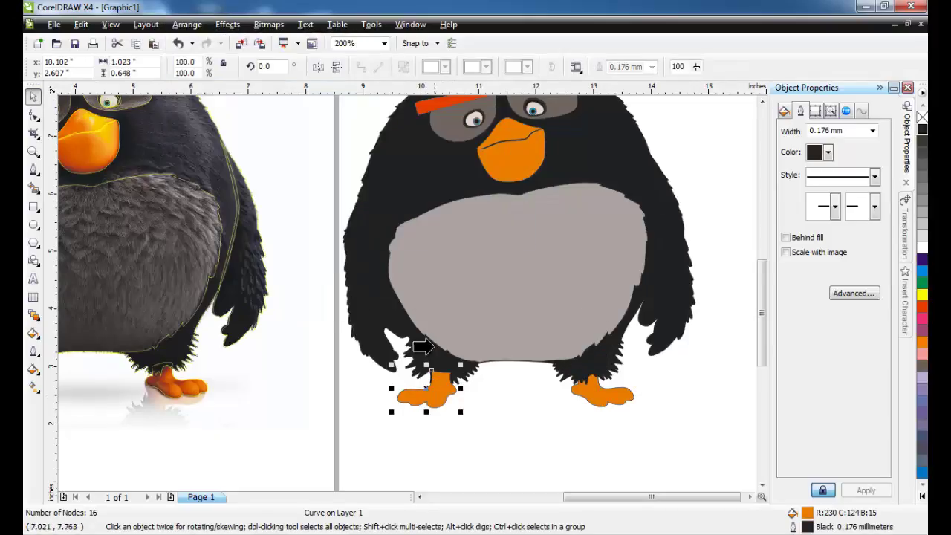
{"action": "left_click", "coordinate": [467, 371]}
Remove the outline from the drawn bird's light grey belly by setting its width to None.
{"action": "scroll", "coordinate": [403, 280], "scroll_direction": "up", "scroll_amount": 2}
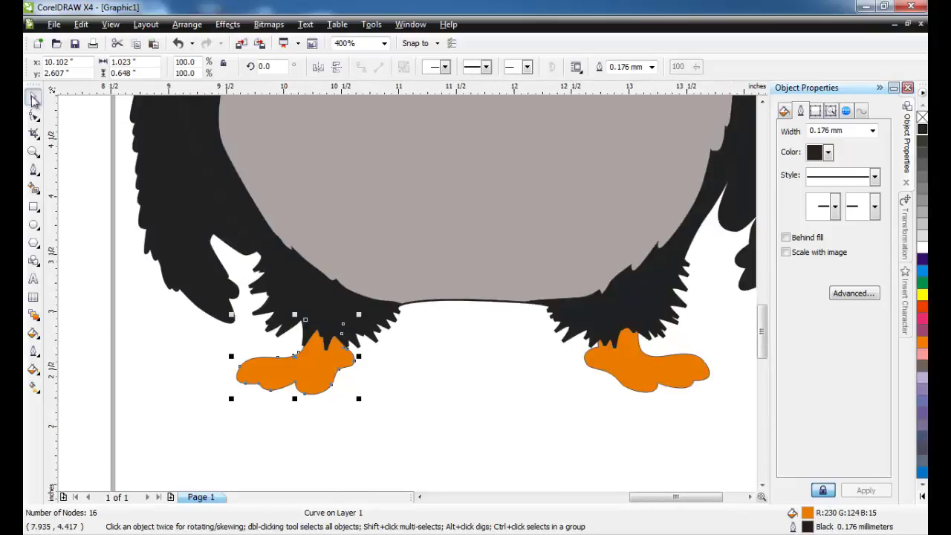
{"action": "scroll", "coordinate": [403, 319], "scroll_direction": "down", "scroll_amount": 2}
{"action": "scroll", "coordinate": [414, 256], "scroll_direction": "up", "scroll_amount": 1}
{"action": "left_click", "coordinate": [410, 289]}
{"action": "scroll", "coordinate": [410, 287], "scroll_direction": "up", "scroll_amount": 1}
{"action": "left_click", "coordinate": [873, 134]}
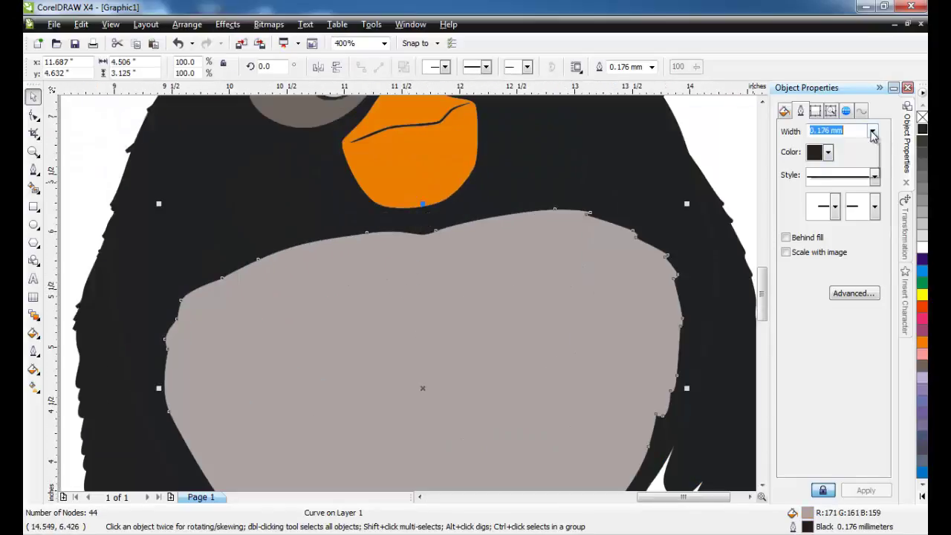
{"action": "left_click", "coordinate": [822, 145]}
{"action": "left_click", "coordinate": [515, 162]}
{"action": "scroll", "coordinate": [515, 163], "scroll_direction": "down", "scroll_amount": 1}
{"action": "scroll", "coordinate": [352, 241], "scroll_direction": "up", "scroll_amount": 1}
{"action": "scroll", "coordinate": [337, 253], "scroll_direction": "down", "scroll_amount": 1}
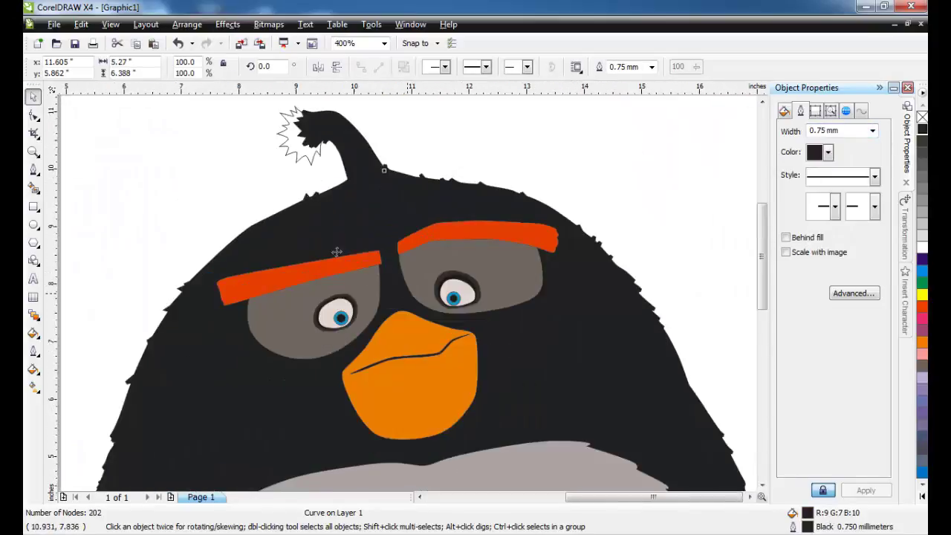
Sample yellow R:252 G:227 B:3 from the photo's fuse tip and fill the drawn spiky tip with it.
{"action": "scroll", "coordinate": [159, 324], "scroll_direction": "down", "scroll_amount": 2}
{"action": "scroll", "coordinate": [298, 302], "scroll_direction": "down", "scroll_amount": 2}
{"action": "left_click", "coordinate": [33, 332]}
{"action": "left_click", "coordinate": [83, 338]}
{"action": "scroll", "coordinate": [409, 290], "scroll_direction": "up", "scroll_amount": 2}
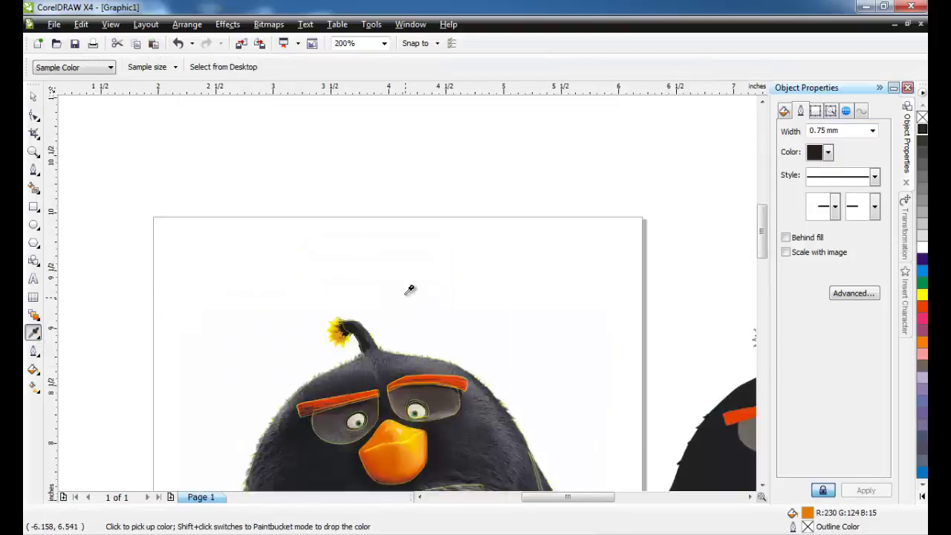
{"action": "scroll", "coordinate": [390, 326], "scroll_direction": "up", "scroll_amount": 2}
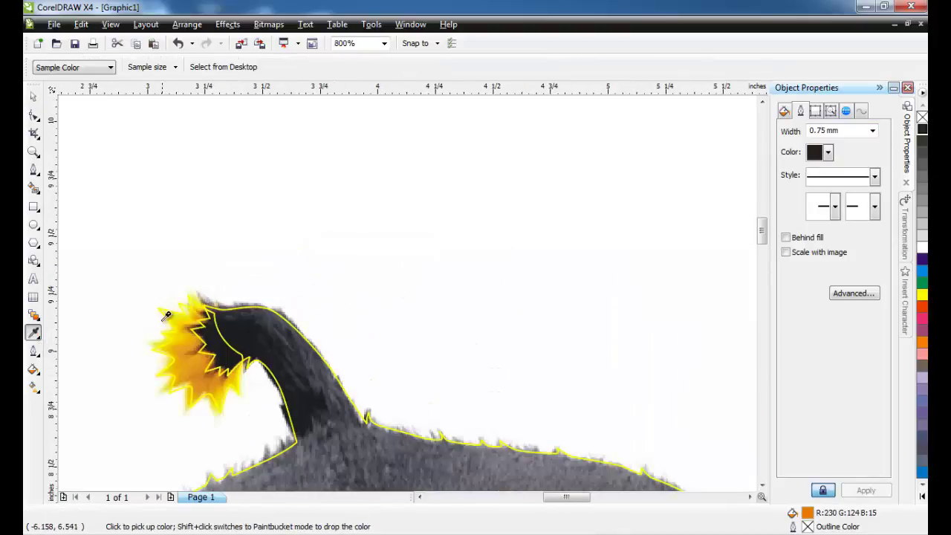
{"action": "left_click", "coordinate": [36, 335]}
{"action": "left_click", "coordinate": [73, 355]}
{"action": "scroll", "coordinate": [331, 295], "scroll_direction": "down", "scroll_amount": 2}
{"action": "scroll", "coordinate": [732, 307], "scroll_direction": "up", "scroll_amount": 4}
{"action": "left_click", "coordinate": [278, 308]}
{"action": "scroll", "coordinate": [405, 291], "scroll_direction": "down", "scroll_amount": 3}
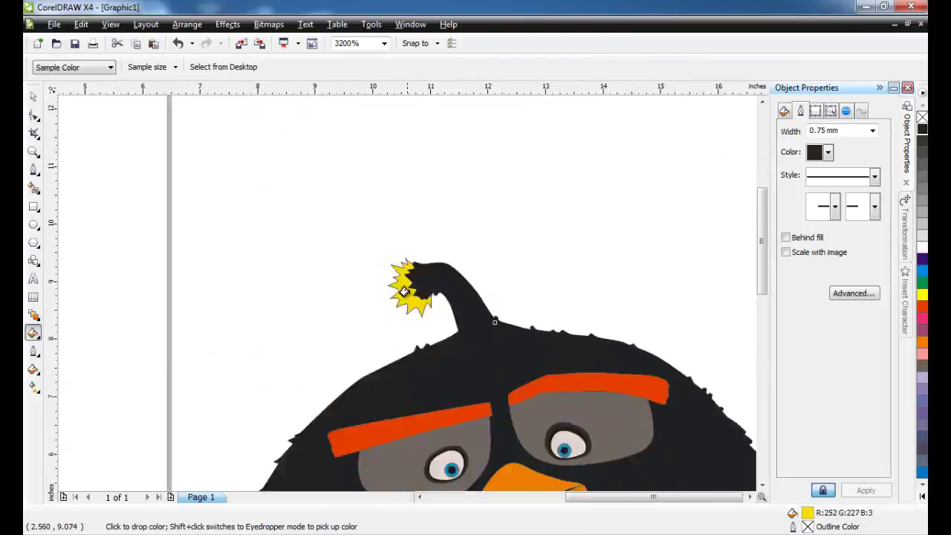
Give the drawn body's outline round line caps in its outline pen settings.
{"action": "scroll", "coordinate": [404, 292], "scroll_direction": "up", "scroll_amount": 3}
{"action": "left_click", "coordinate": [32, 96]}
{"action": "left_click", "coordinate": [323, 262]}
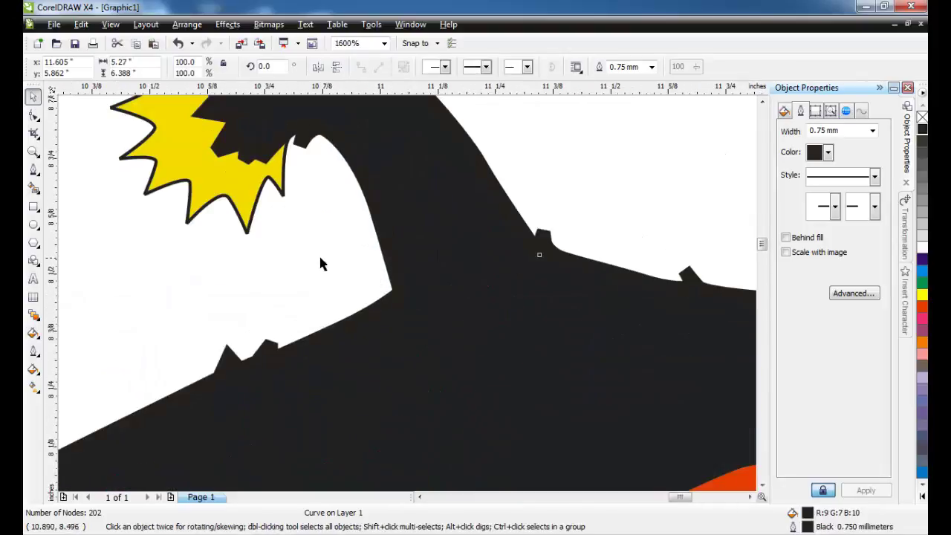
{"action": "left_click", "coordinate": [854, 295]}
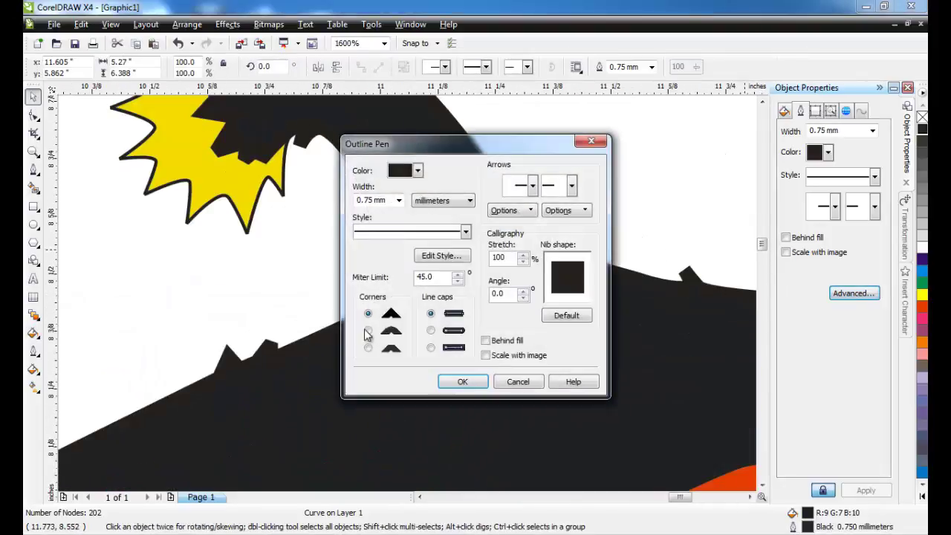
{"action": "left_click", "coordinate": [461, 381]}
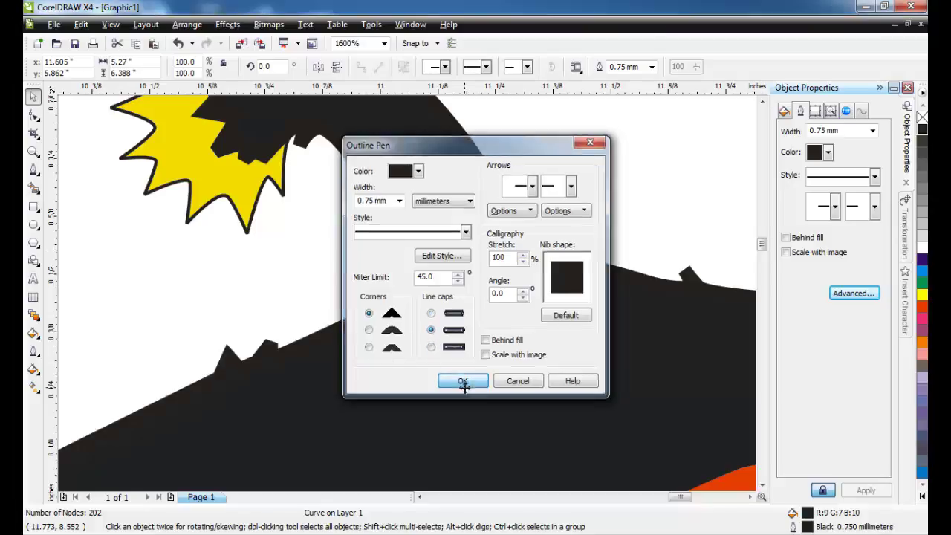
{"action": "left_click", "coordinate": [570, 200]}
{"action": "scroll", "coordinate": [407, 294], "scroll_direction": "down", "scroll_amount": 3}
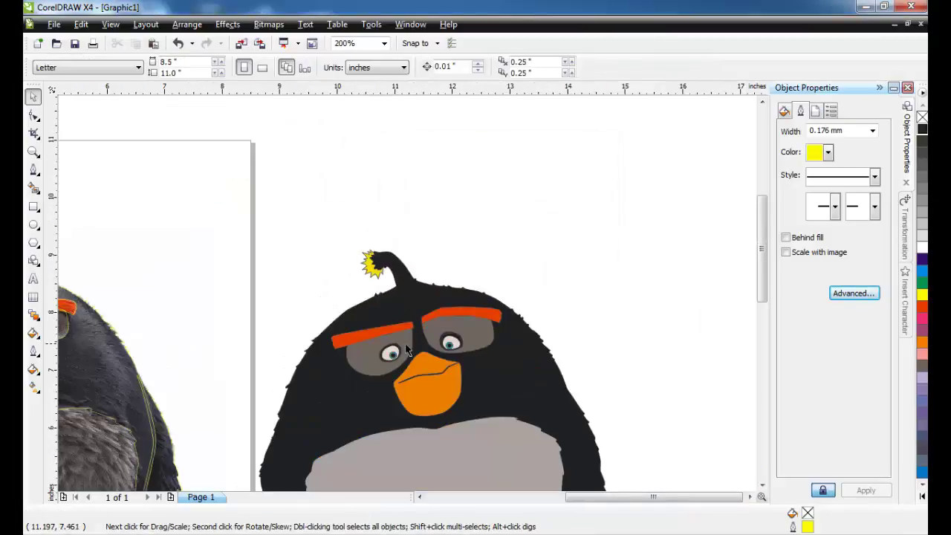
Select the drawn bird's brow, eye and beak shapes together and set their outline width to None.
{"action": "scroll", "coordinate": [407, 294], "scroll_direction": "up", "scroll_amount": 1}
{"action": "scroll", "coordinate": [408, 295], "scroll_direction": "down", "scroll_amount": 2}
{"action": "scroll", "coordinate": [408, 299], "scroll_direction": "up", "scroll_amount": 1}
{"action": "left_click_drag", "start_coordinate": [324, 214], "coordinate": [547, 333]}
{"action": "left_click", "coordinate": [872, 134]}
{"action": "left_click", "coordinate": [575, 230]}
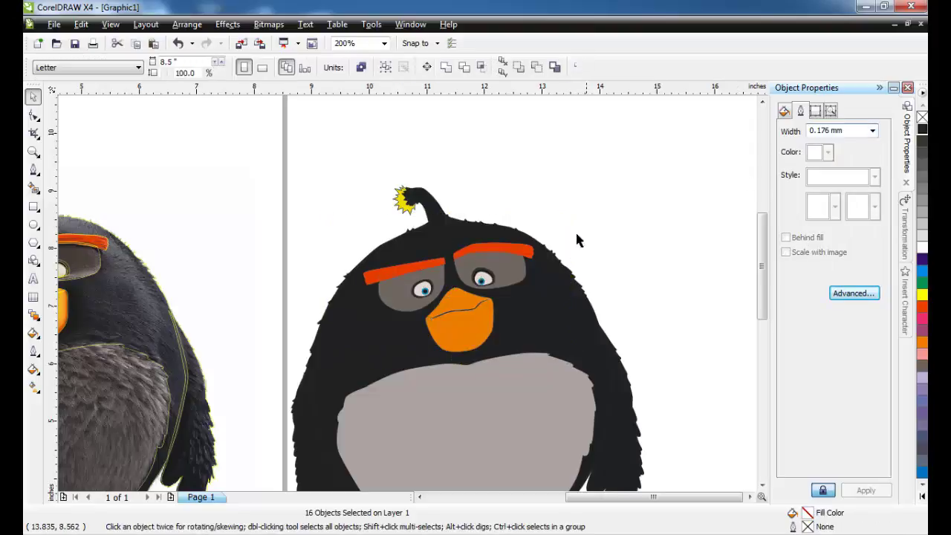
Select both wings and both feet of the drawn bird and set their outline width to 0.75 mm.
{"action": "scroll", "coordinate": [445, 282], "scroll_direction": "down", "scroll_amount": 1}
{"action": "scroll", "coordinate": [410, 296], "scroll_direction": "up", "scroll_amount": 2}
{"action": "scroll", "coordinate": [411, 296], "scroll_direction": "down", "scroll_amount": 1}
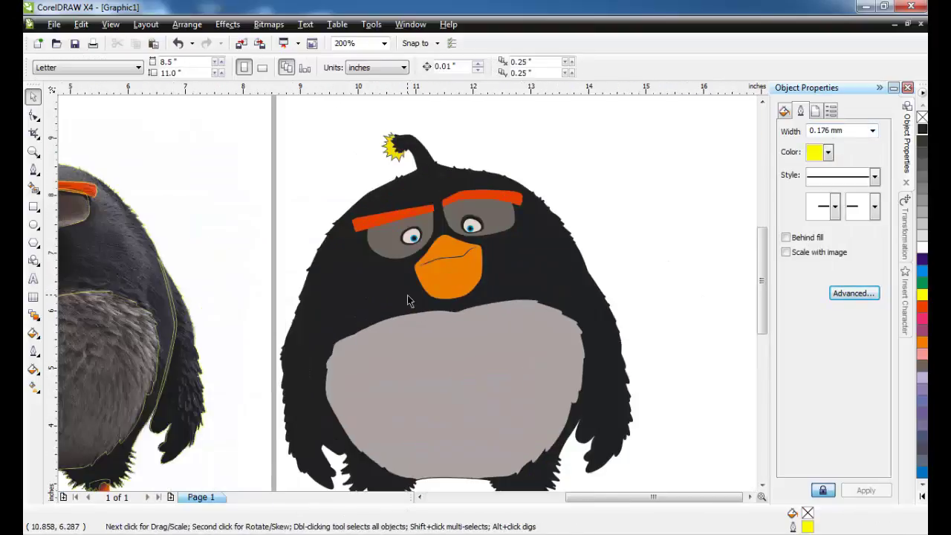
{"action": "scroll", "coordinate": [382, 343], "scroll_direction": "down", "scroll_amount": 1}
{"action": "scroll", "coordinate": [397, 329], "scroll_direction": "up", "scroll_amount": 1}
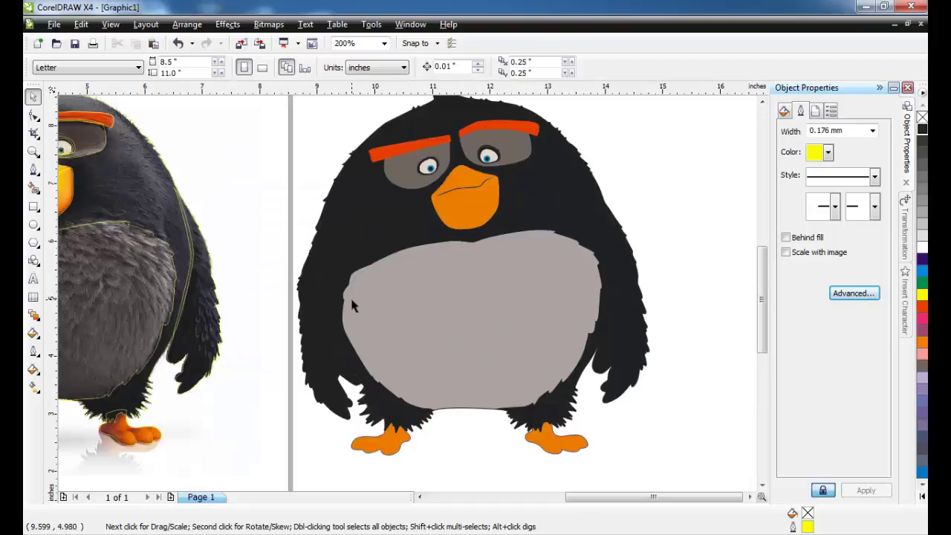
{"action": "left_click", "coordinate": [318, 277]}
{"action": "left_click", "coordinate": [308, 326]}
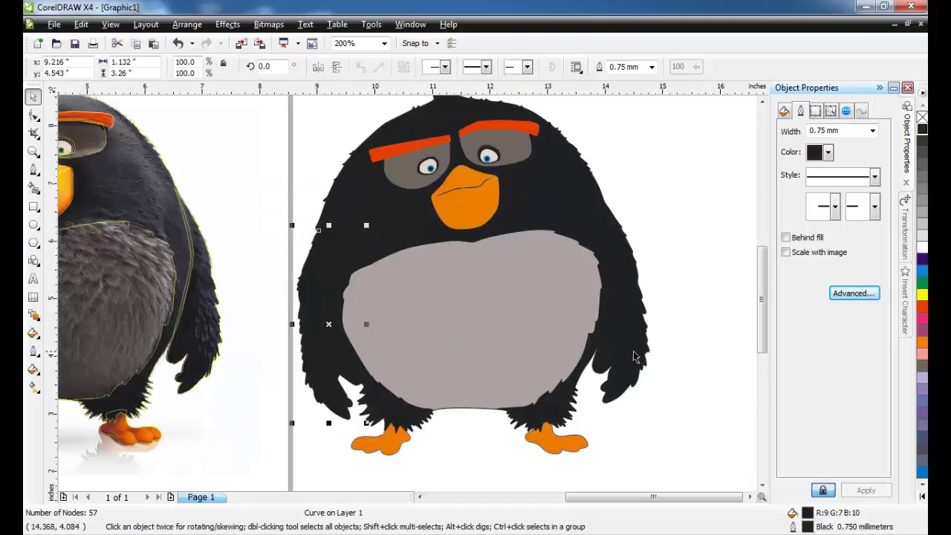
{"action": "left_click", "coordinate": [633, 352], "text": "shift"}
{"action": "left_click", "coordinate": [551, 446], "text": "shift"}
{"action": "left_click", "coordinate": [378, 446], "text": "shift"}
{"action": "left_click", "coordinate": [873, 132]}
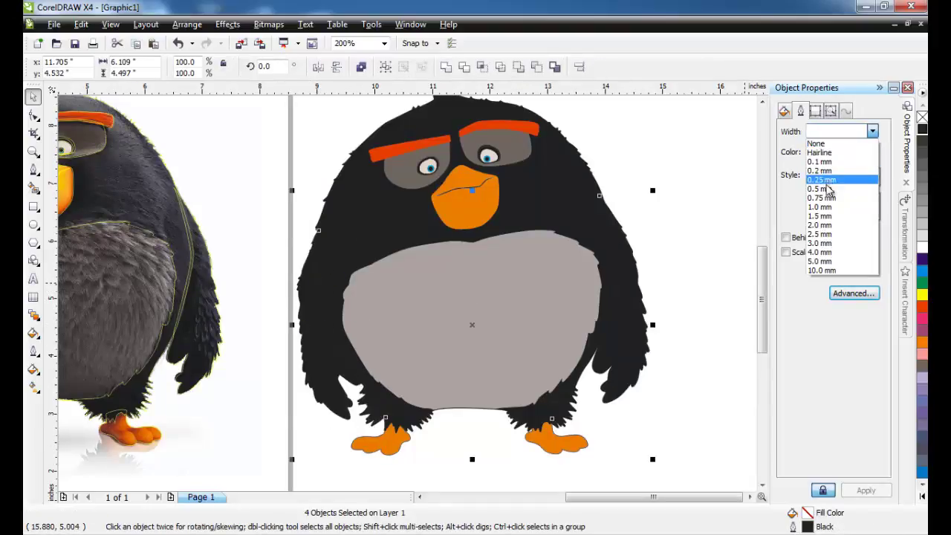
{"action": "left_click", "coordinate": [824, 200]}
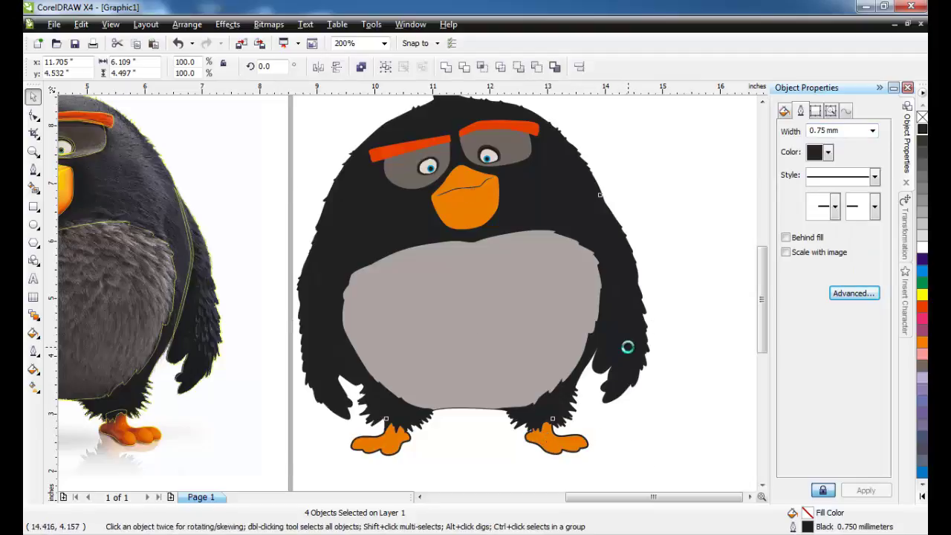
Draw a closed tapering curve about 0.27 by 0.2 inches from the left-hand foot's outer toe notch, using the Pen tool.
{"action": "left_click", "coordinate": [32, 171]}
{"action": "scroll", "coordinate": [369, 443], "scroll_direction": "up", "scroll_amount": 3}
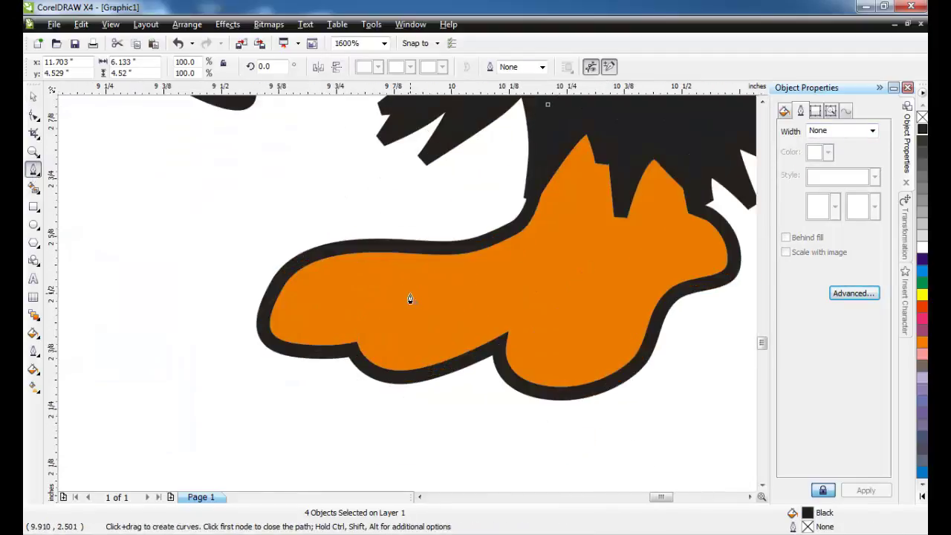
{"action": "scroll", "coordinate": [451, 310], "scroll_direction": "up", "scroll_amount": 1}
{"action": "left_click", "coordinate": [190, 376]}
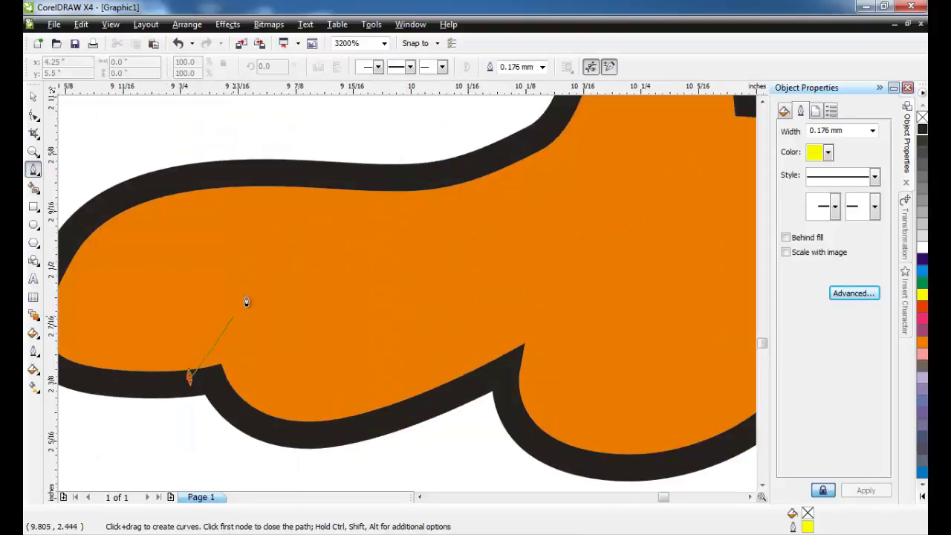
{"action": "mouse_move", "coordinate": [257, 256]}
{"action": "left_mouse_down"}
{"action": "mouse_move", "coordinate": [299, 225]}
{"action": "mouse_move", "coordinate": [401, 205]}
{"action": "left_mouse_up"}
{"action": "left_click", "coordinate": [438, 197]}
{"action": "left_click_drag", "start_coordinate": [250, 281], "coordinate": [227, 315]}
{"action": "left_click", "coordinate": [223, 368]}
{"action": "left_click", "coordinate": [191, 376]}
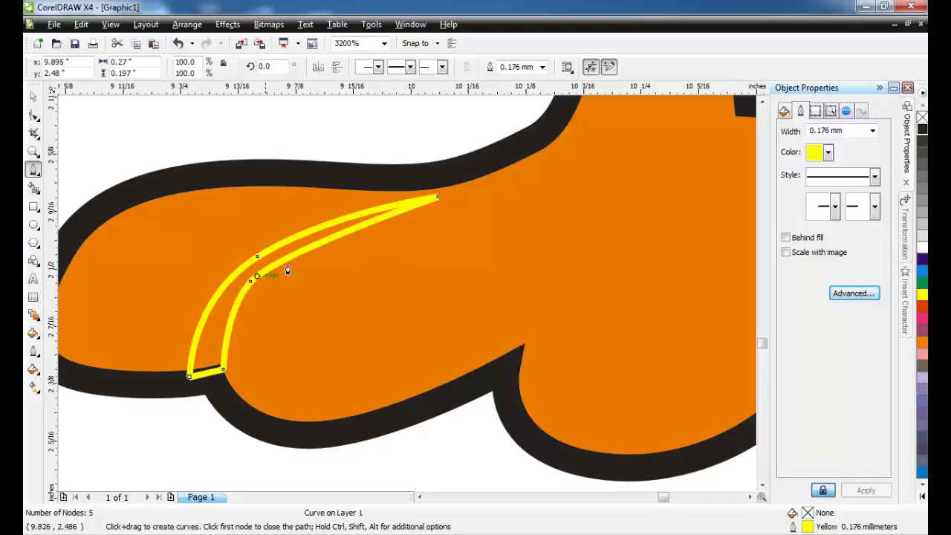
Reshape the toe curve's inner edge by adjusting its lower corner node, middle node and curve handle.
{"action": "key", "text": "F10"}
{"action": "left_click_drag", "start_coordinate": [223, 368], "coordinate": [214, 382]}
{"action": "left_click_drag", "start_coordinate": [247, 289], "coordinate": [250, 292]}
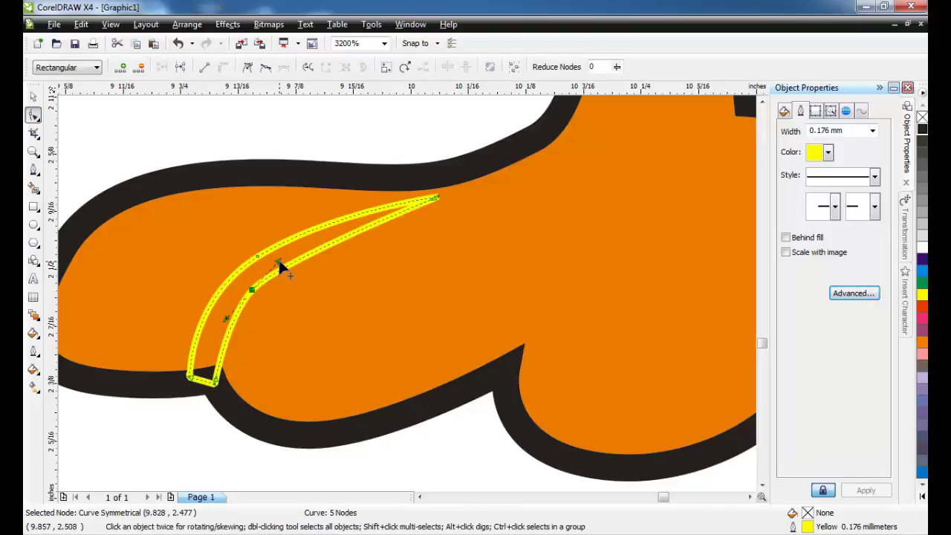
{"action": "left_click_drag", "start_coordinate": [280, 263], "coordinate": [280, 253]}
Fill the outer toe's tapering curve with black and remove its outline.
{"action": "left_click", "coordinate": [922, 129]}
{"action": "left_click", "coordinate": [872, 130]}
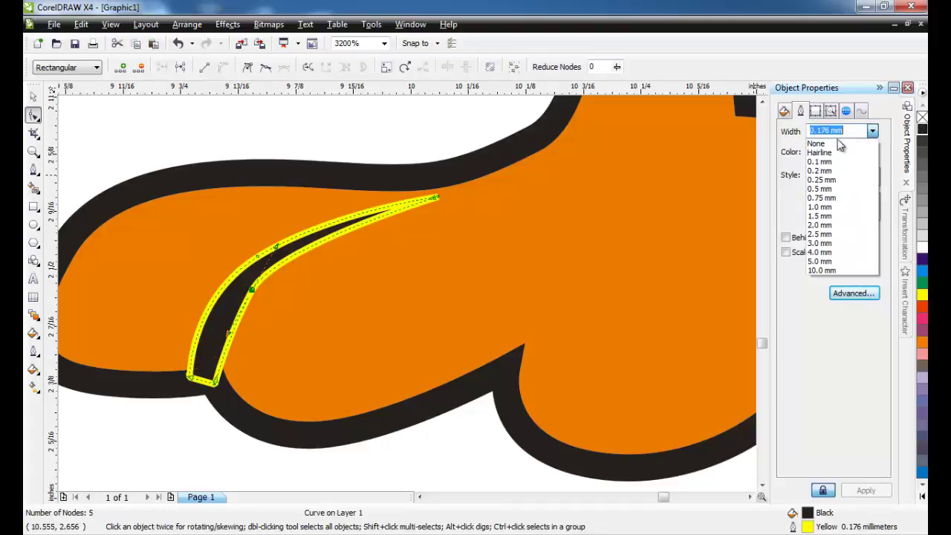
{"action": "left_click", "coordinate": [818, 141]}
{"action": "left_click", "coordinate": [34, 98]}
{"action": "left_click", "coordinate": [95, 132]}
Draw a second closed tapering curve about 0.23 by 0.2 inches from the left-hand foot's inner toe notch.
{"action": "scroll", "coordinate": [409, 297], "scroll_direction": "down", "scroll_amount": 4}
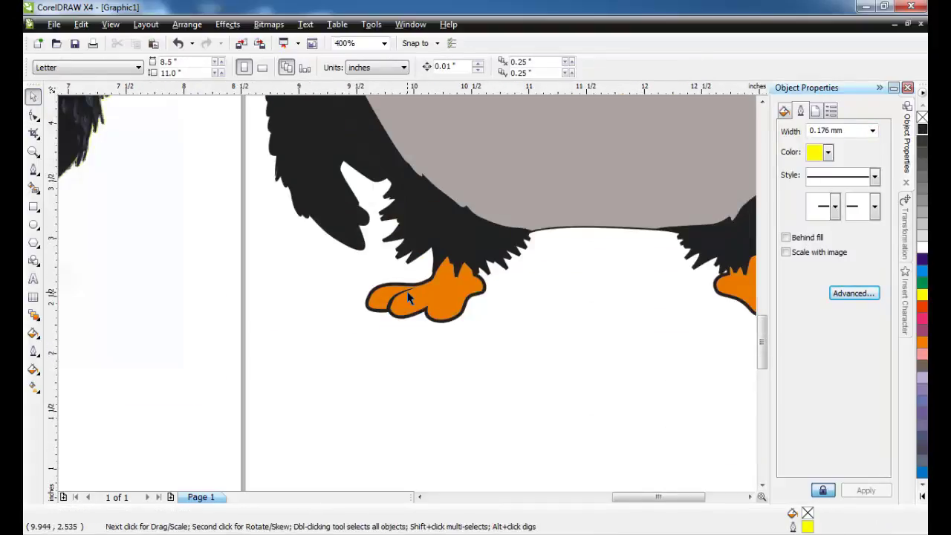
{"action": "scroll", "coordinate": [407, 298], "scroll_direction": "left", "scroll_amount": 3}
{"action": "scroll", "coordinate": [695, 308], "scroll_direction": "up", "scroll_amount": 3}
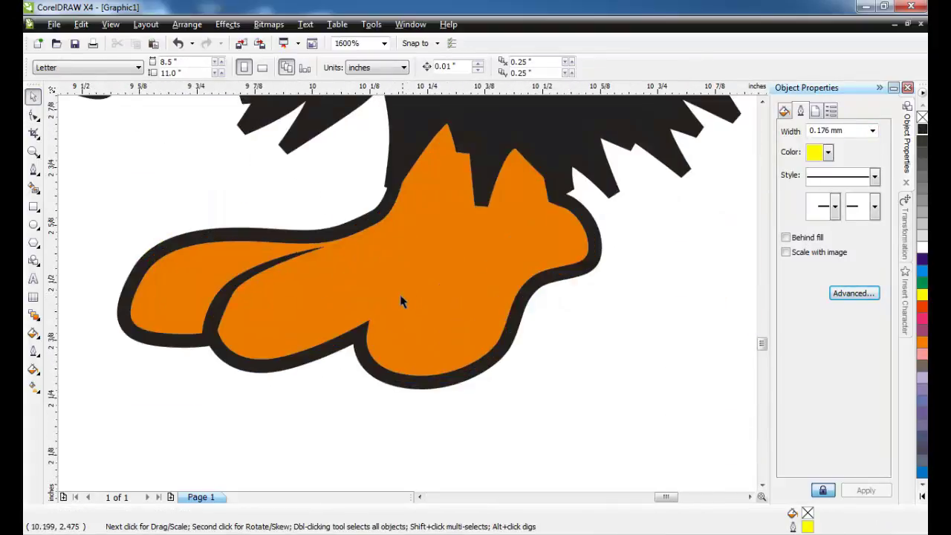
{"action": "left_click", "coordinate": [33, 171]}
{"action": "scroll", "coordinate": [369, 325], "scroll_direction": "up", "scroll_amount": 1}
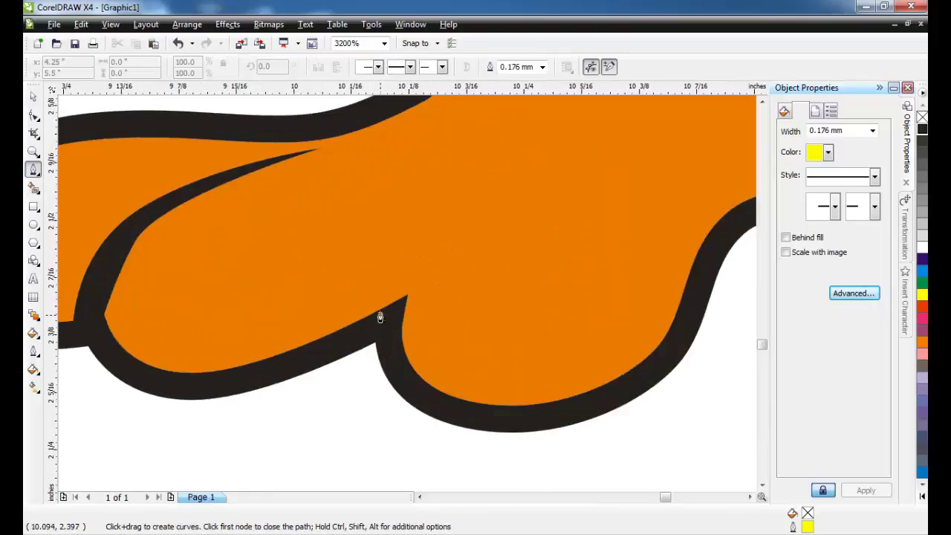
{"action": "left_click_drag", "start_coordinate": [466, 191], "coordinate": [486, 169]}
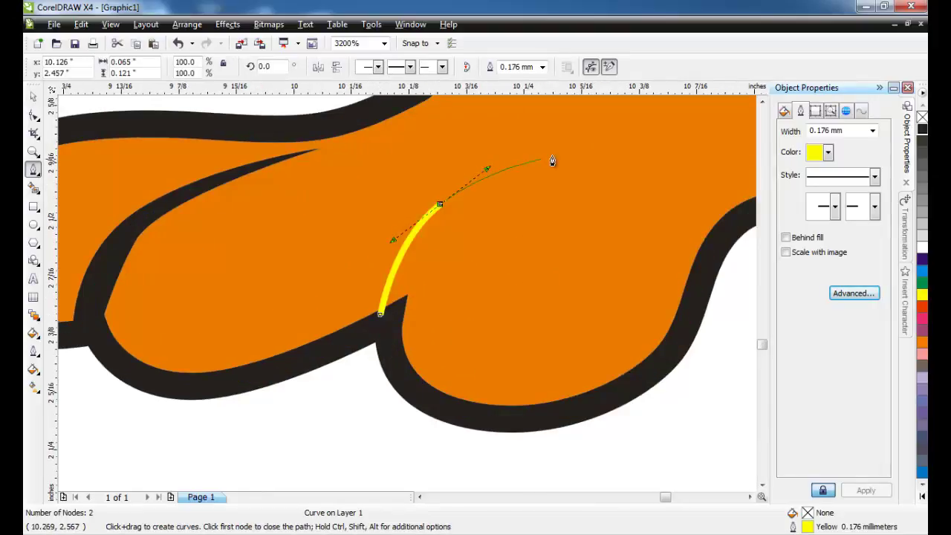
{"action": "left_click", "coordinate": [590, 141]}
{"action": "left_click_drag", "start_coordinate": [438, 227], "coordinate": [417, 275]}
{"action": "left_click", "coordinate": [405, 312]}
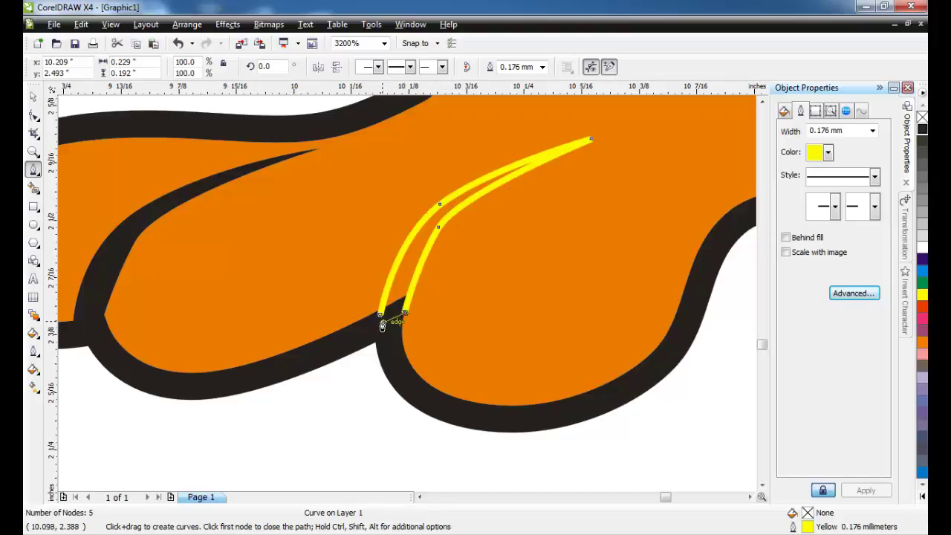
{"action": "left_click", "coordinate": [380, 318]}
Fill the inner toe's tapering curve with black and set its outline width to None.
{"action": "left_click", "coordinate": [921, 130]}
{"action": "left_click", "coordinate": [872, 131]}
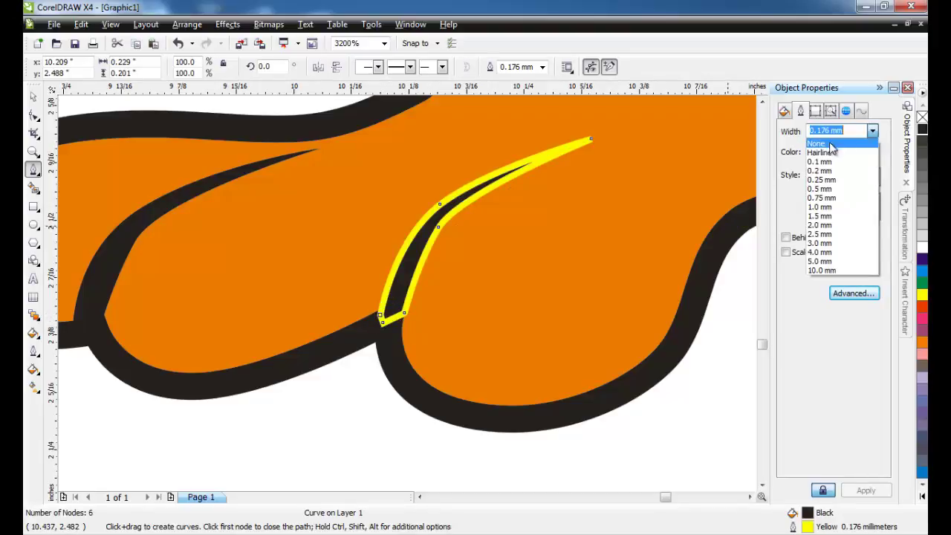
{"action": "left_click", "coordinate": [830, 145]}
{"action": "left_click", "coordinate": [34, 97]}
{"action": "scroll", "coordinate": [387, 290], "scroll_direction": "down", "scroll_amount": 4}
{"action": "scroll", "coordinate": [564, 291], "scroll_direction": "up", "scroll_amount": 2}
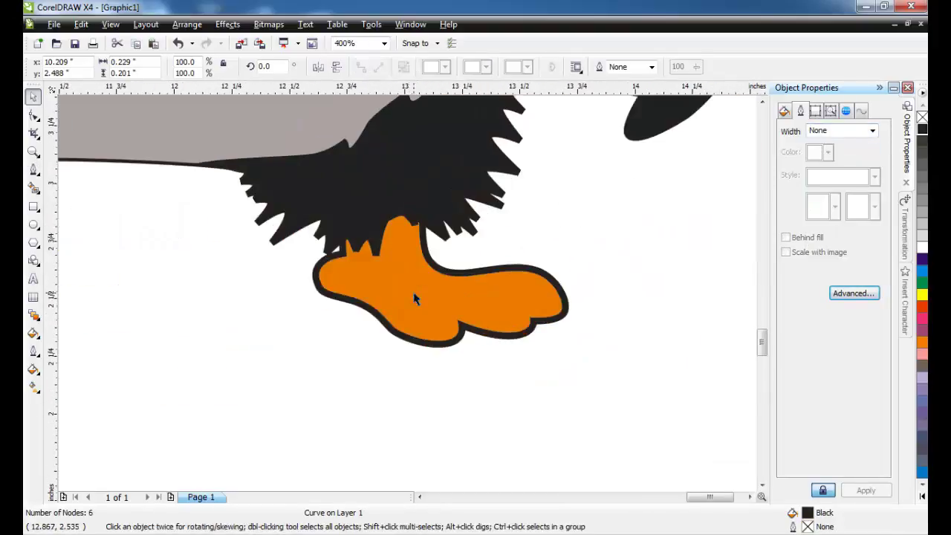
Draw a closed tapering curve about 0.22 by 0.15 inches from the right-hand foot's inner toe notch.
{"action": "scroll", "coordinate": [414, 299], "scroll_direction": "up", "scroll_amount": 1}
{"action": "key", "text": "space"}
{"action": "scroll", "coordinate": [423, 312], "scroll_direction": "up", "scroll_amount": 1}
{"action": "left_click", "coordinate": [448, 356]}
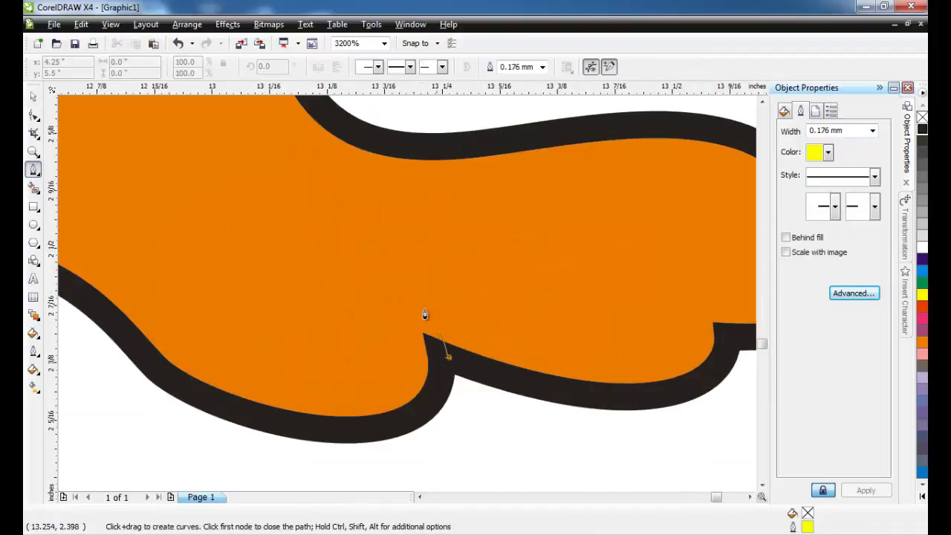
{"action": "left_click_drag", "start_coordinate": [402, 276], "coordinate": [340, 234]}
{"action": "left_click", "coordinate": [251, 220]}
{"action": "left_click_drag", "start_coordinate": [385, 288], "coordinate": [419, 325]}
{"action": "left_click", "coordinate": [444, 357]}
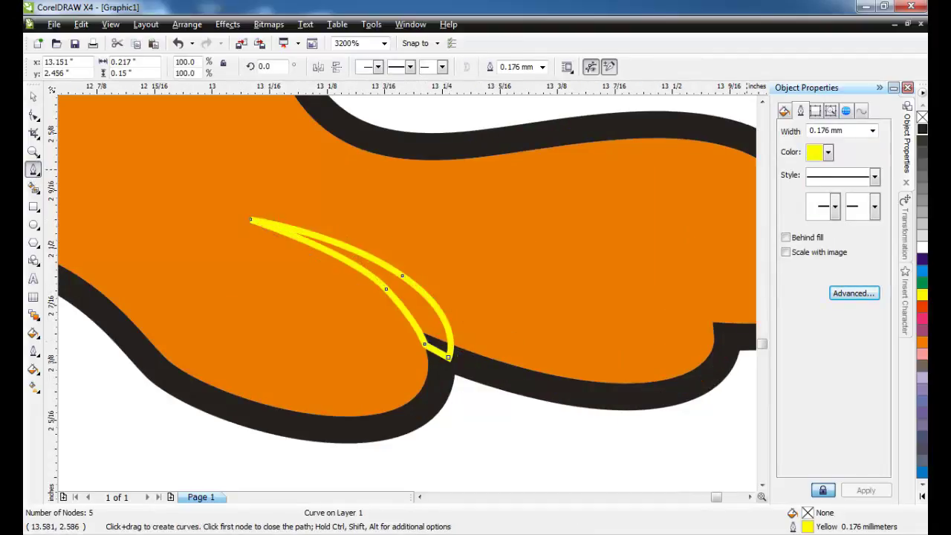
Fill the right-hand foot's inner toe curve with black and set its outline width to None.
{"action": "left_click", "coordinate": [922, 130]}
{"action": "left_click", "coordinate": [872, 130]}
{"action": "left_click", "coordinate": [872, 130]}
{"action": "left_click", "coordinate": [872, 130]}
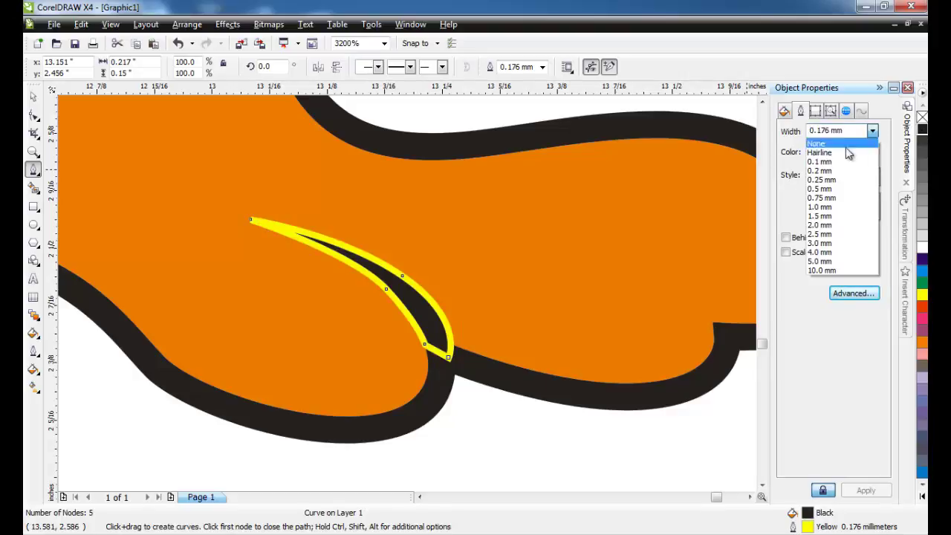
{"action": "left_click", "coordinate": [845, 144]}
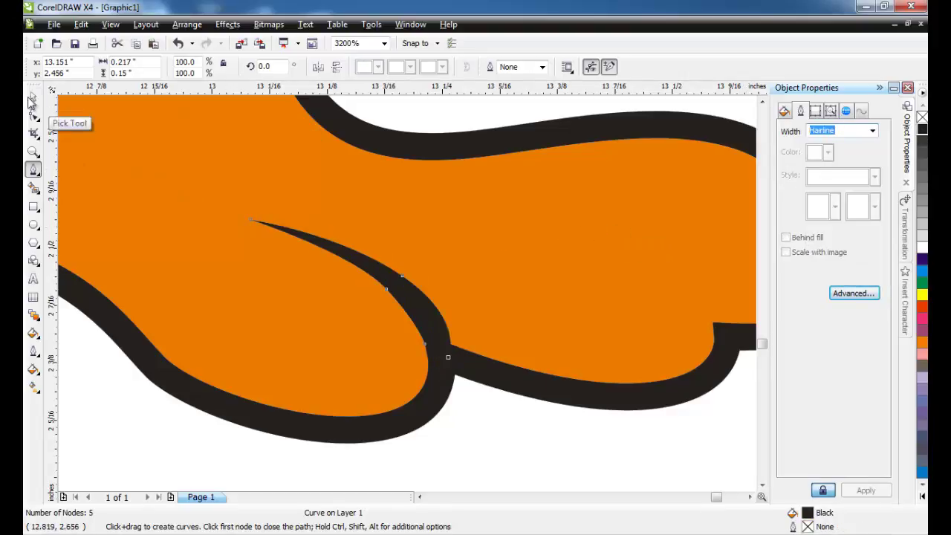
{"action": "left_click", "coordinate": [33, 97]}
Draw a second closed tapering curve about 0.28 by 0.19 inches from the right-hand foot's outer toe notch.
{"action": "scroll", "coordinate": [414, 296], "scroll_direction": "down", "scroll_amount": 1}
{"action": "scroll", "coordinate": [609, 221], "scroll_direction": "up", "scroll_amount": 1}
{"action": "left_click", "coordinate": [33, 170]}
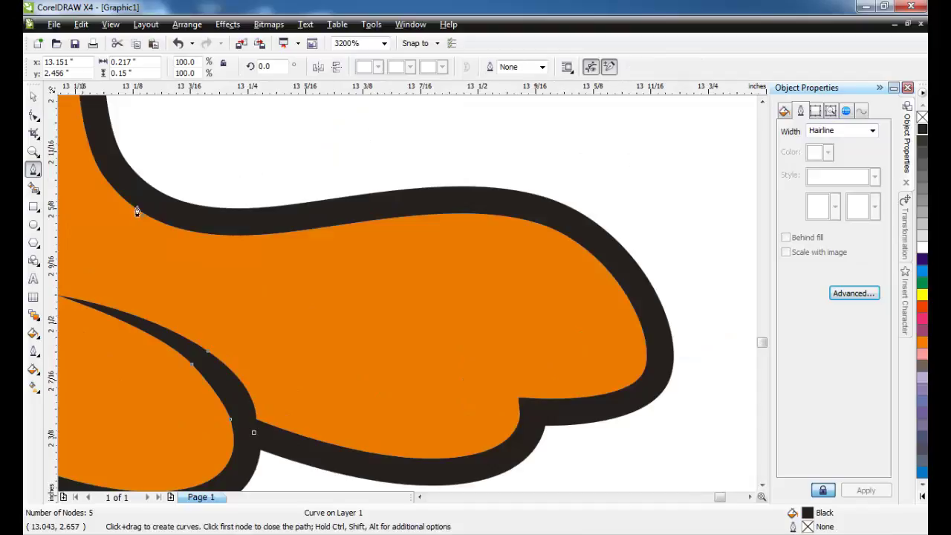
{"action": "left_click", "coordinate": [544, 408]}
{"action": "left_click_drag", "start_coordinate": [491, 312], "coordinate": [435, 278]}
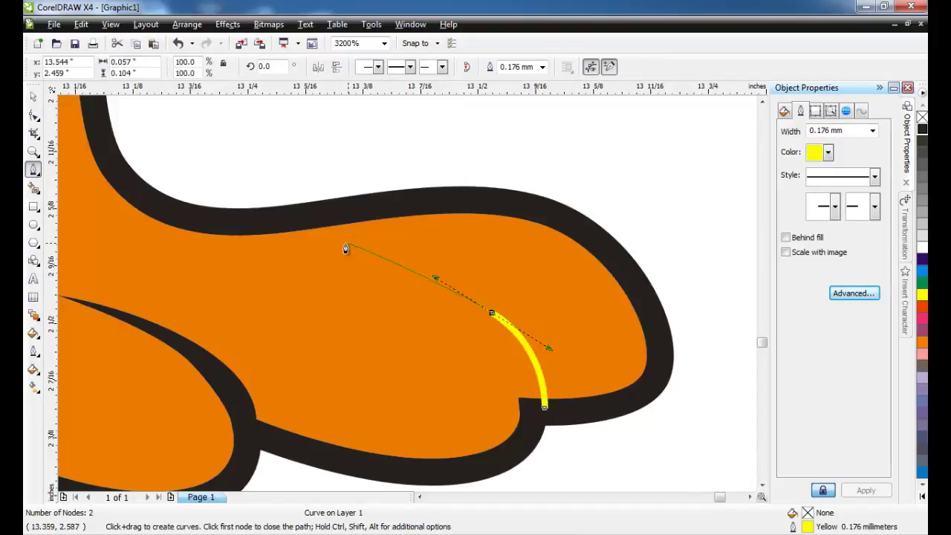
{"action": "left_click_drag", "start_coordinate": [291, 243], "coordinate": [498, 335]}
{"action": "left_click_drag", "start_coordinate": [511, 361], "coordinate": [522, 377]}
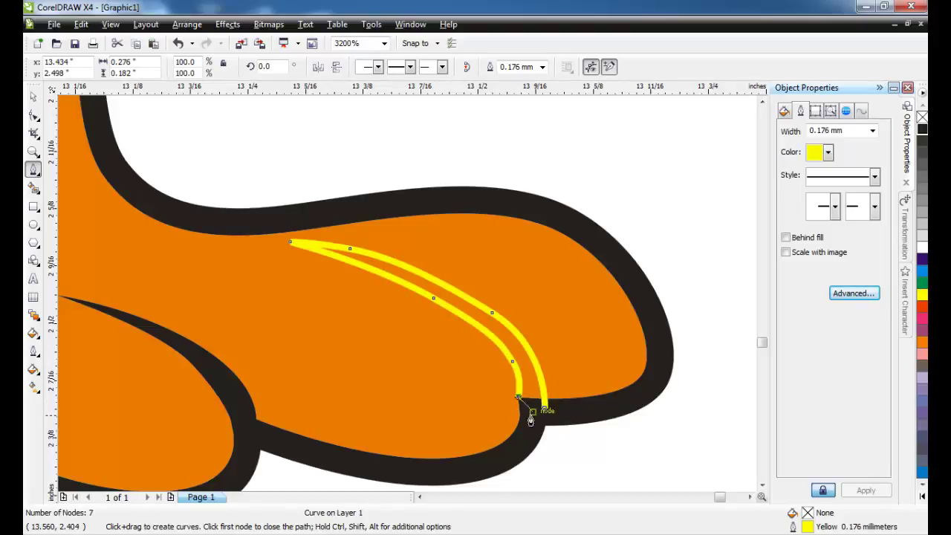
{"action": "left_click", "coordinate": [529, 416]}
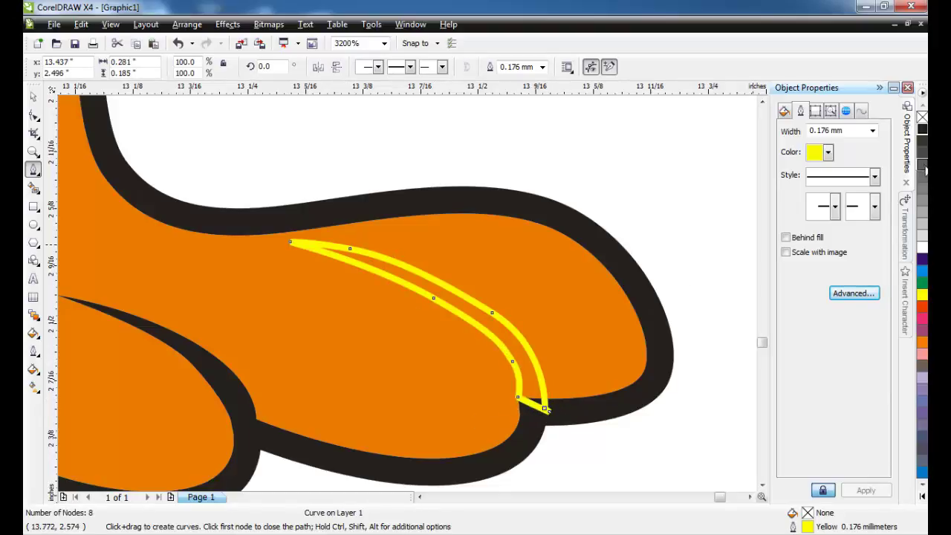
Fill the right-hand foot's outer toe curve with black and remove its outline.
{"action": "left_click", "coordinate": [921, 129]}
{"action": "left_click", "coordinate": [872, 130]}
{"action": "left_click", "coordinate": [824, 142]}
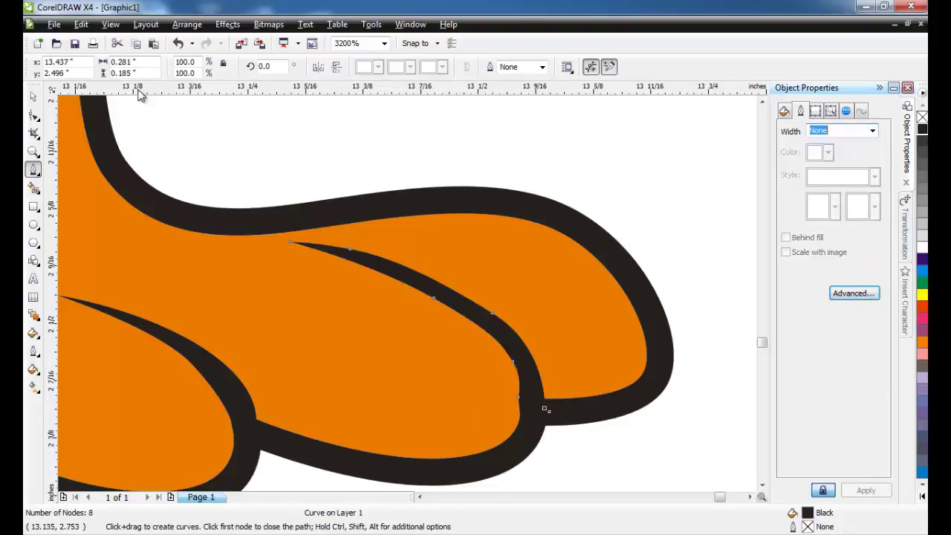
{"action": "left_click", "coordinate": [34, 99]}
Start a jagged, fur-like curve above the belly's upper left edge and trace it down inside the belly's left side.
{"action": "scroll", "coordinate": [399, 290], "scroll_direction": "down", "scroll_amount": 5}
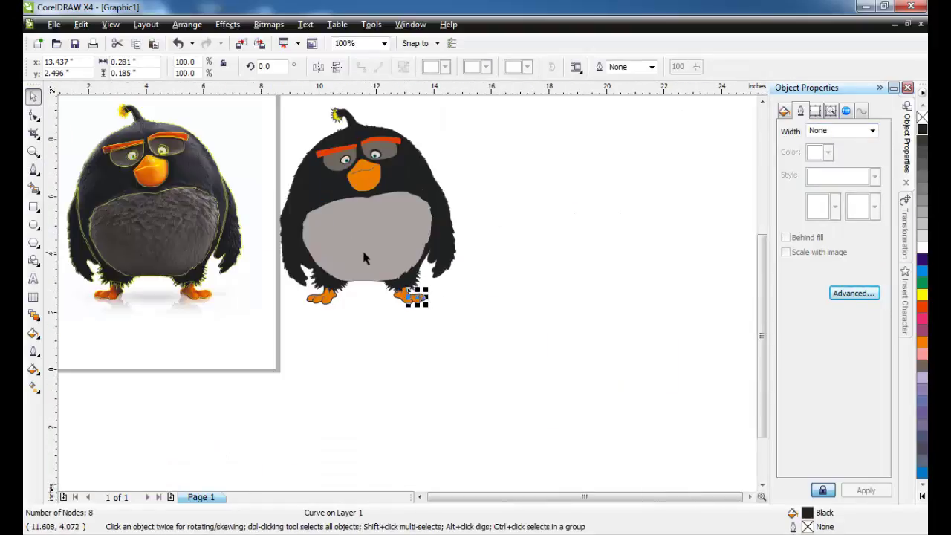
{"action": "left_click", "coordinate": [34, 170]}
{"action": "scroll", "coordinate": [408, 298], "scroll_direction": "up", "scroll_amount": 2}
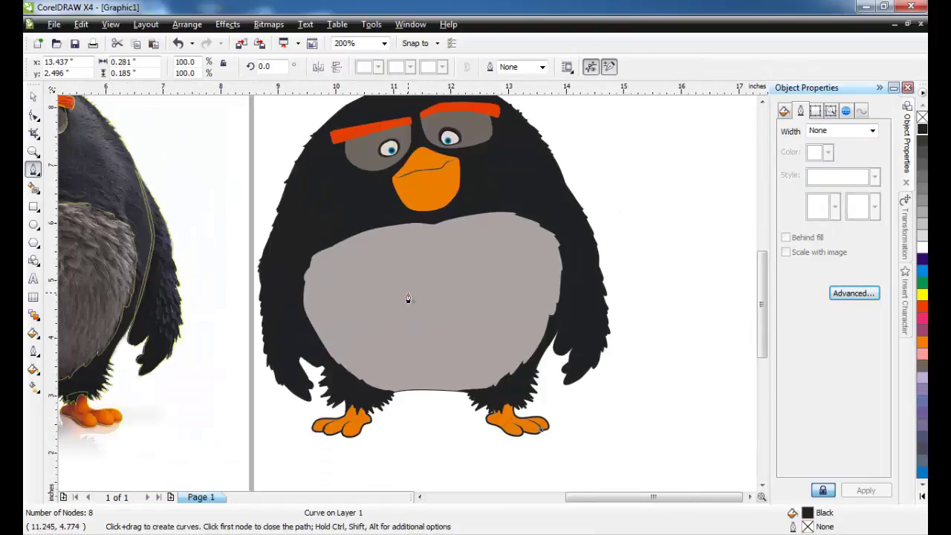
{"action": "left_click", "coordinate": [332, 230]}
{"action": "scroll", "coordinate": [329, 280], "scroll_direction": "up", "scroll_amount": 1}
{"action": "left_click", "coordinate": [409, 308]}
{"action": "left_click_drag", "start_coordinate": [392, 311], "coordinate": [432, 351]}
{"action": "left_click", "coordinate": [445, 348]}
{"action": "left_click_drag", "start_coordinate": [458, 387], "coordinate": [469, 402]}
{"action": "scroll", "coordinate": [518, 433], "scroll_direction": "down", "scroll_amount": 1}
{"action": "scroll", "coordinate": [407, 293], "scroll_direction": "up", "scroll_amount": 1}
{"action": "left_click_drag", "start_coordinate": [396, 281], "coordinate": [398, 275]}
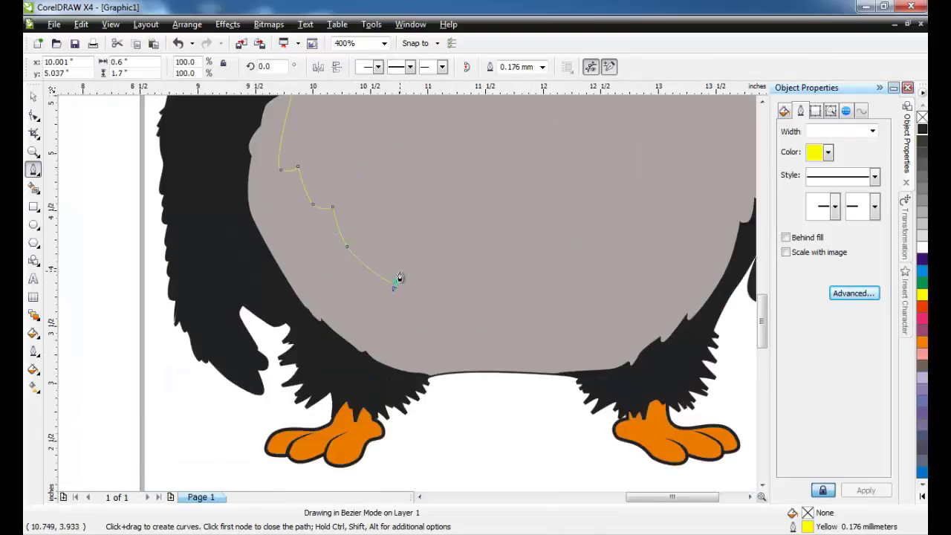
Continue the jagged curve across the lower belly and up toward its right side.
{"action": "left_click", "coordinate": [400, 270]}
{"action": "left_click_drag", "start_coordinate": [477, 300], "coordinate": [496, 301]}
{"action": "left_click", "coordinate": [514, 293]}
{"action": "left_click_drag", "start_coordinate": [572, 297], "coordinate": [610, 289]}
{"action": "left_click", "coordinate": [649, 265]}
{"action": "left_click_drag", "start_coordinate": [665, 265], "coordinate": [675, 257]}
{"action": "left_click", "coordinate": [692, 229]}
{"action": "left_click_drag", "start_coordinate": [710, 225], "coordinate": [718, 211]}
Trace the curve up the belly's right side and close it around the lower body, about 7.9 by 6.1 inches overall.
{"action": "scroll", "coordinate": [720, 192], "scroll_direction": "down", "scroll_amount": 1}
{"action": "scroll", "coordinate": [410, 279], "scroll_direction": "up", "scroll_amount": 1}
{"action": "left_click", "coordinate": [407, 288]}
{"action": "left_click_drag", "start_coordinate": [419, 283], "coordinate": [425, 263]}
{"action": "left_click", "coordinate": [404, 225]}
{"action": "left_click", "coordinate": [378, 187]}
{"action": "left_click_drag", "start_coordinate": [415, 215], "coordinate": [376, 173]}
{"action": "left_click", "coordinate": [342, 138]}
{"action": "scroll", "coordinate": [410, 337], "scroll_direction": "down", "scroll_amount": 2}
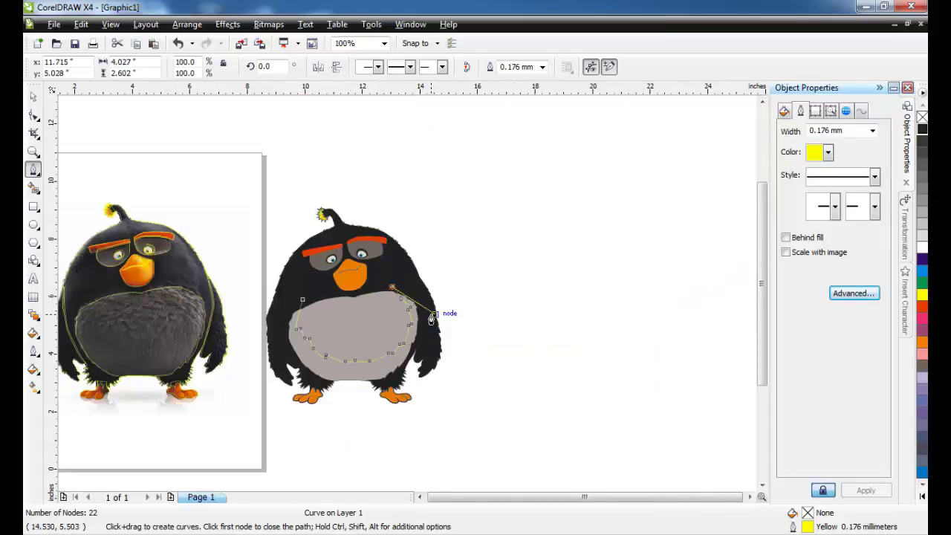
{"action": "left_click_drag", "start_coordinate": [464, 391], "coordinate": [414, 458]}
{"action": "left_click_drag", "start_coordinate": [261, 425], "coordinate": [222, 350]}
{"action": "left_click_drag", "start_coordinate": [303, 299], "coordinate": [320, 314]}
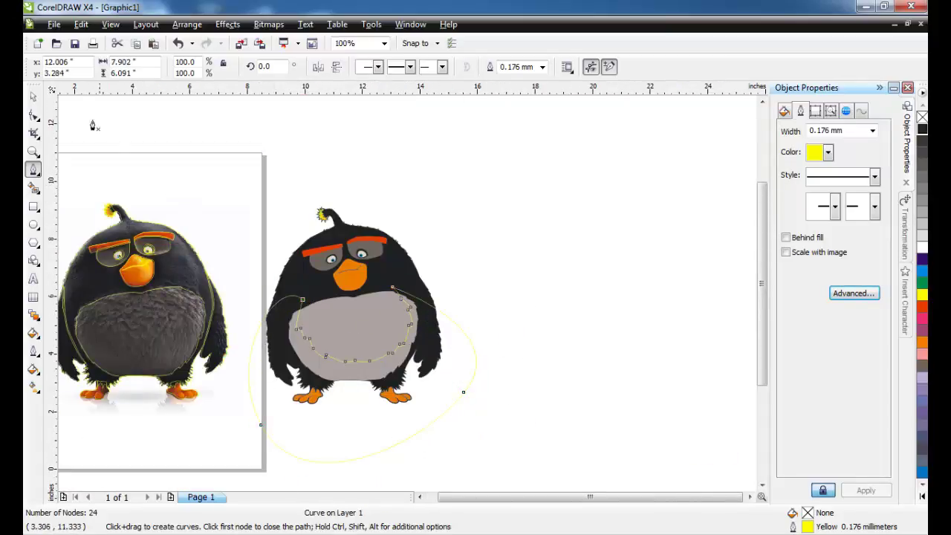
Intersect the closed curve with the gray belly shape and delete the construction curve.
{"action": "left_click", "coordinate": [35, 97]}
{"action": "scroll", "coordinate": [306, 305], "scroll_direction": "up", "scroll_amount": 1}
{"action": "left_click", "coordinate": [483, 320], "text": "shift"}
{"action": "left_click", "coordinate": [482, 66]}
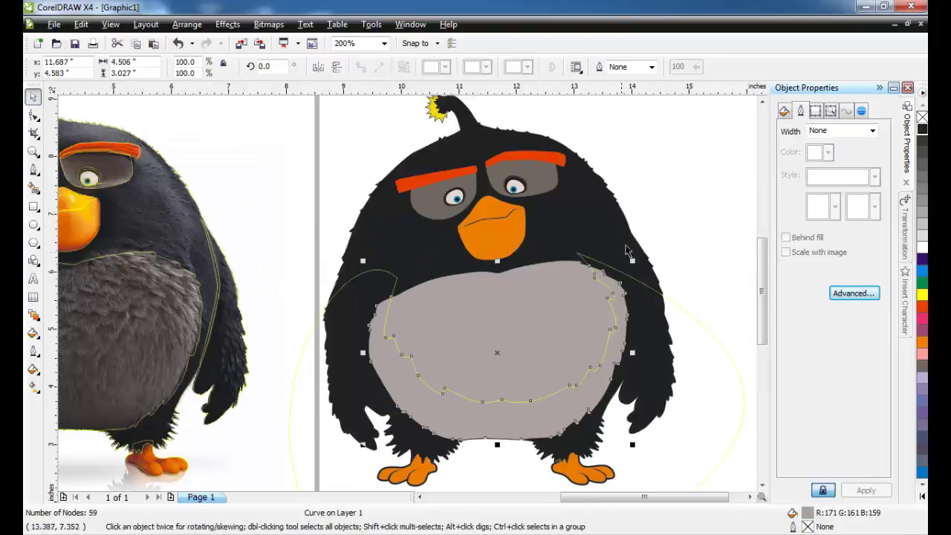
{"action": "scroll", "coordinate": [634, 254], "scroll_direction": "down", "scroll_amount": 1}
{"action": "left_click", "coordinate": [457, 368]}
{"action": "key", "text": "Delete"}
{"action": "scroll", "coordinate": [318, 364], "scroll_direction": "up", "scroll_amount": 1}
{"action": "scroll", "coordinate": [405, 290], "scroll_direction": "down", "scroll_amount": 1}
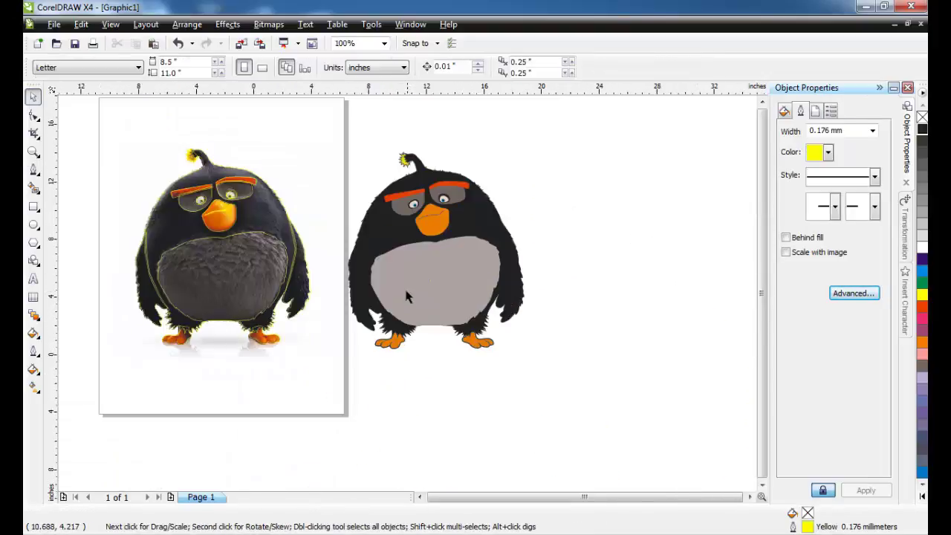
Fill the intersected piece along the belly's edge with a darker uniform gray as a shadow.
{"action": "scroll", "coordinate": [405, 288], "scroll_direction": "up", "scroll_amount": 1}
{"action": "left_click", "coordinate": [379, 351]}
{"action": "double_click", "coordinate": [808, 513]}
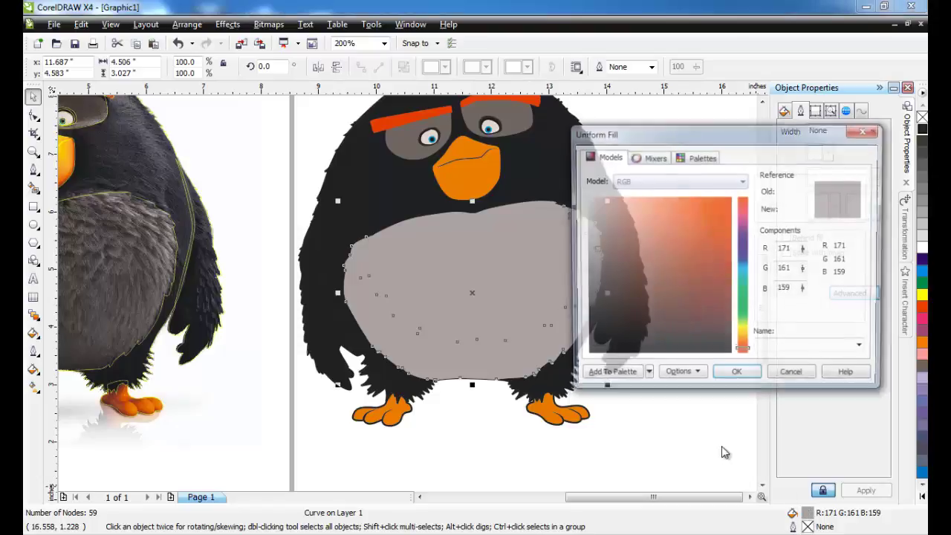
{"action": "left_click", "coordinate": [598, 263]}
{"action": "left_click", "coordinate": [736, 376]}
{"action": "key", "text": "Escape"}
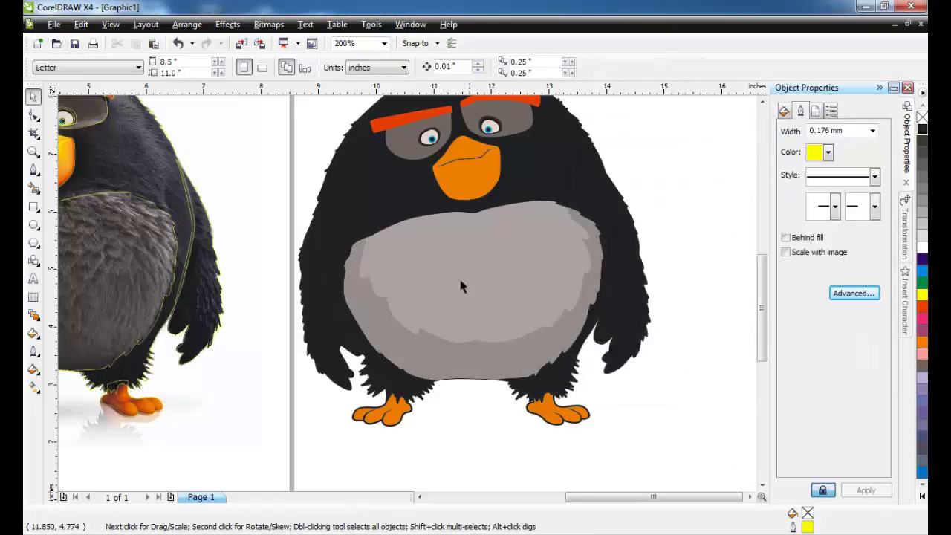
Change the body shape's outline color to a deeper black.
{"action": "scroll", "coordinate": [396, 286], "scroll_direction": "down", "scroll_amount": 1}
{"action": "scroll", "coordinate": [410, 292], "scroll_direction": "up", "scroll_amount": 1}
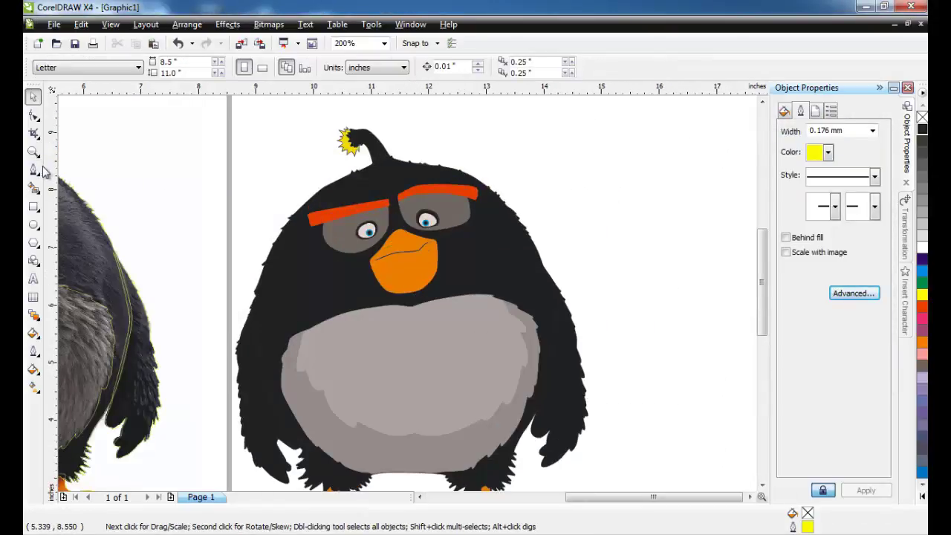
{"action": "left_click", "coordinate": [34, 170]}
{"action": "key", "text": "space"}
{"action": "scroll", "coordinate": [395, 124], "scroll_direction": "up", "scroll_amount": 2}
{"action": "left_click", "coordinate": [404, 293]}
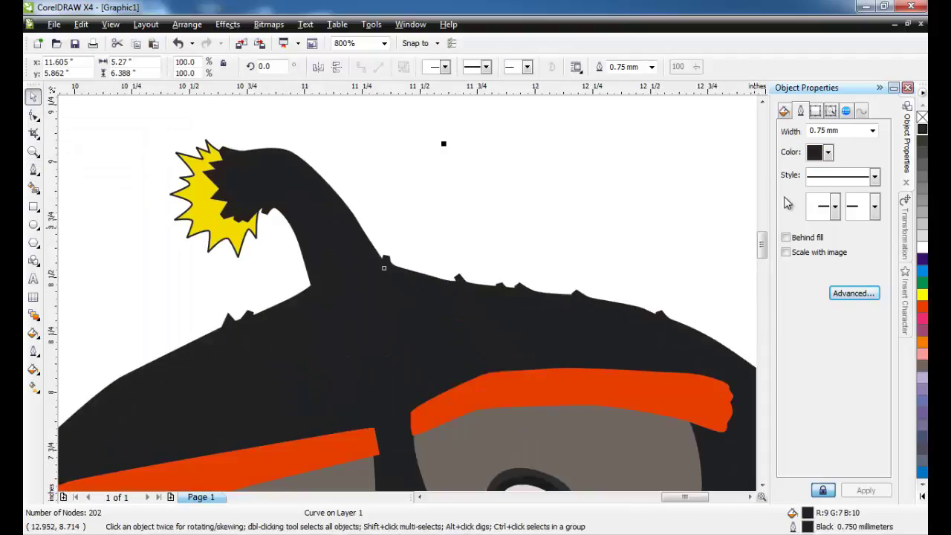
{"action": "left_click", "coordinate": [829, 152]}
{"action": "scroll", "coordinate": [891, 254], "scroll_direction": "down", "scroll_amount": 3}
{"action": "left_click", "coordinate": [847, 249]}
{"action": "left_click", "coordinate": [624, 237]}
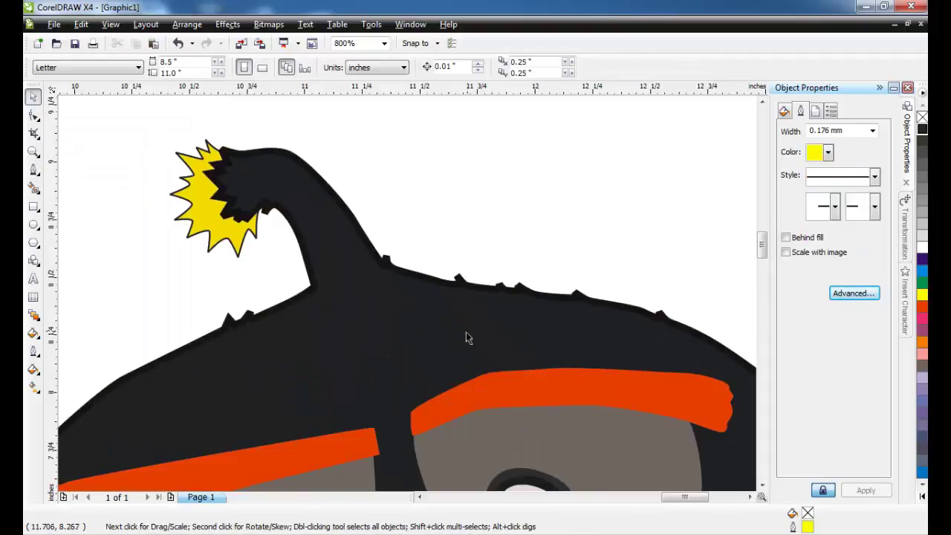
{"action": "scroll", "coordinate": [467, 334], "scroll_direction": "down", "scroll_amount": 3}
{"action": "scroll", "coordinate": [436, 390], "scroll_direction": "up", "scroll_amount": 1}
{"action": "left_click", "coordinate": [503, 308]}
{"action": "left_click", "coordinate": [174, 327], "text": "shift"}
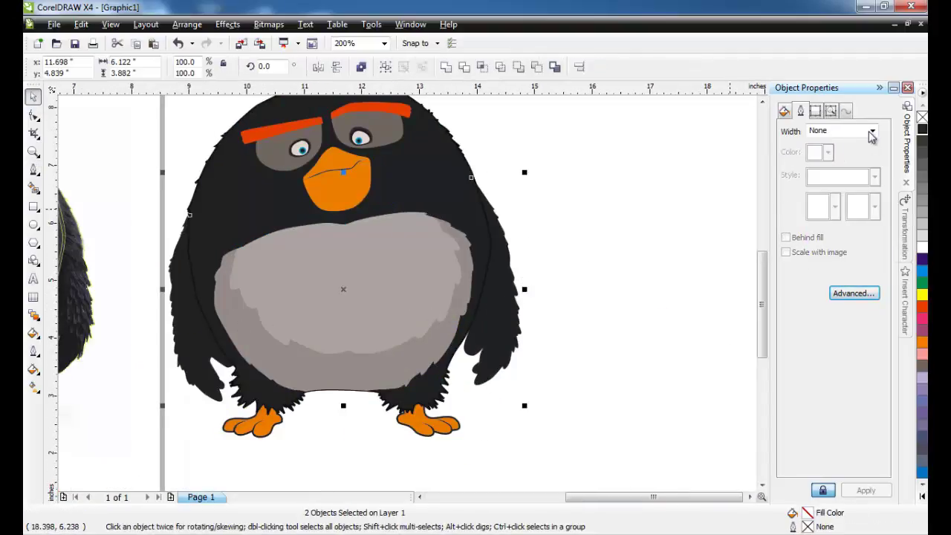
{"action": "left_click", "coordinate": [564, 265]}
Select the outline shapes of both wings and fill them with 100C100M100Y100K black.
{"action": "scroll", "coordinate": [521, 335], "scroll_direction": "up", "scroll_amount": 3}
{"action": "left_click", "coordinate": [522, 314]}
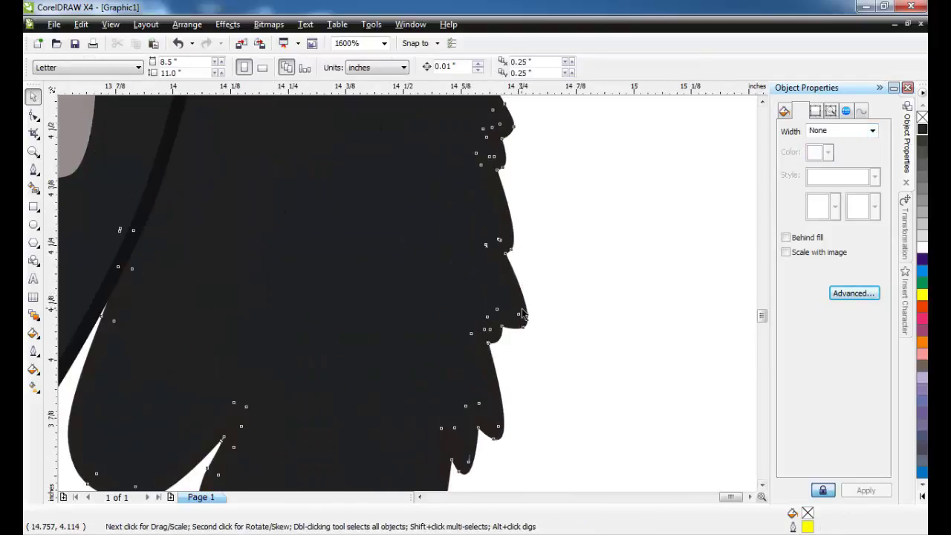
{"action": "scroll", "coordinate": [523, 315], "scroll_direction": "down", "scroll_amount": 3}
{"action": "scroll", "coordinate": [151, 347], "scroll_direction": "up", "scroll_amount": 3}
{"action": "left_click", "coordinate": [168, 271], "text": "shift"}
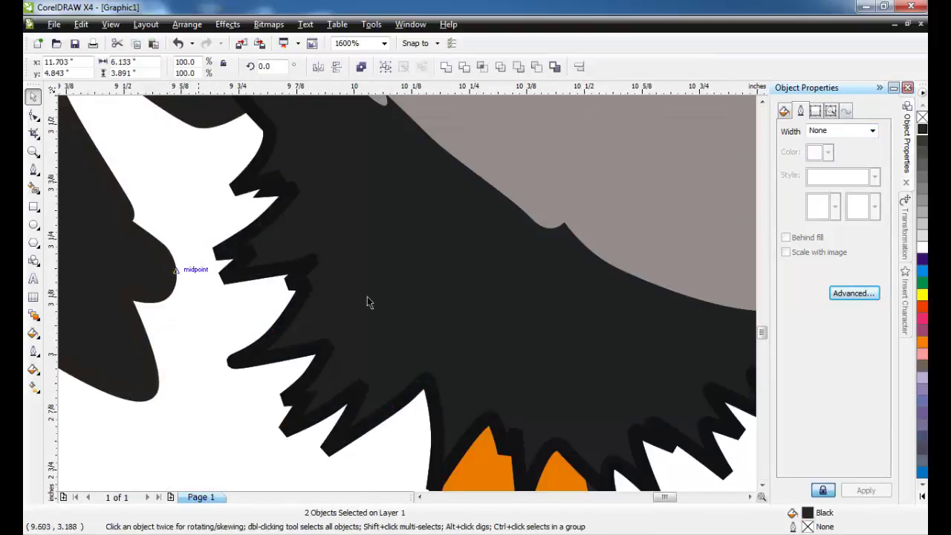
{"action": "left_click", "coordinate": [922, 496]}
{"action": "left_click", "coordinate": [908, 460]}
{"action": "left_click", "coordinate": [195, 312]}
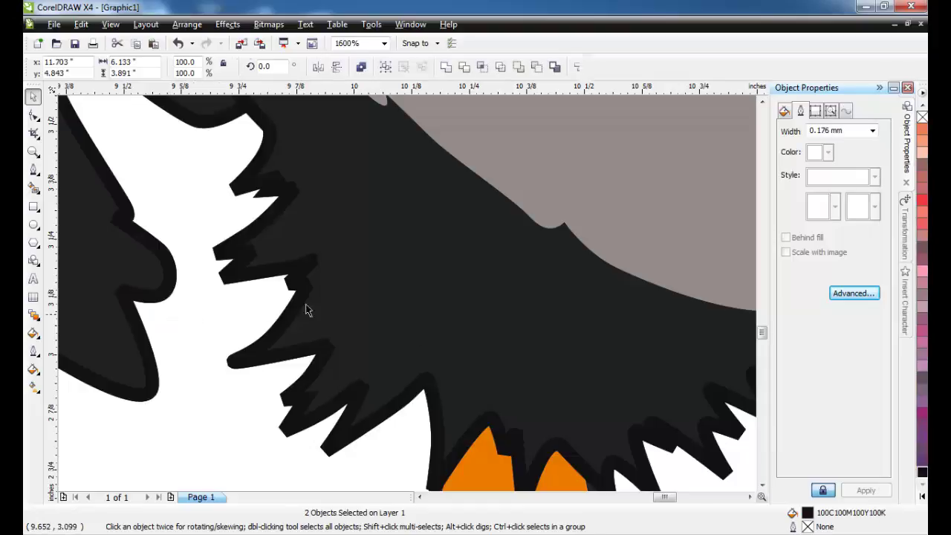
{"action": "scroll", "coordinate": [411, 293], "scroll_direction": "down", "scroll_amount": 4}
{"action": "scroll", "coordinate": [456, 252], "scroll_direction": "up", "scroll_amount": 1}
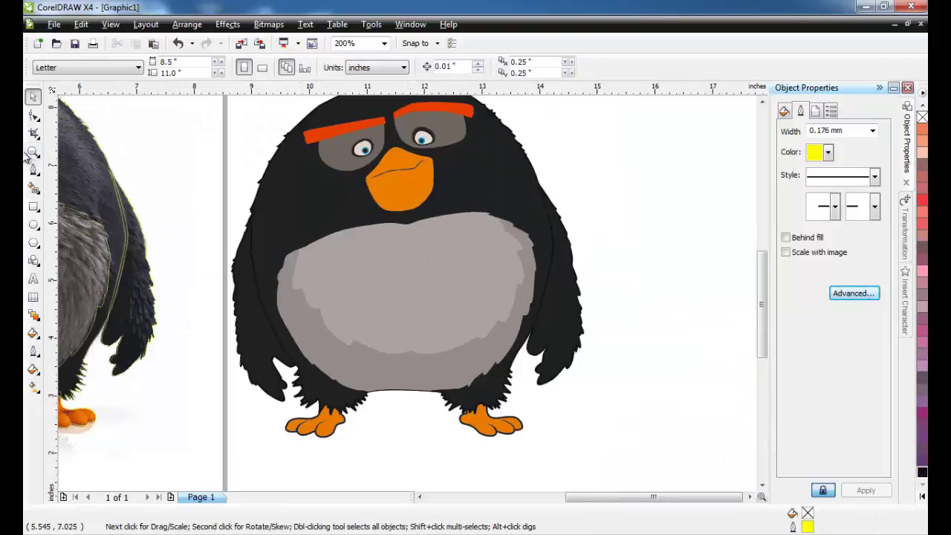
Start a wavy curve at the body's left shoulder and trace it upward just inside the head's left edge.
{"action": "left_click", "coordinate": [30, 171]}
{"action": "scroll", "coordinate": [609, 289], "scroll_direction": "down", "scroll_amount": 1}
{"action": "scroll", "coordinate": [423, 296], "scroll_direction": "up", "scroll_amount": 2}
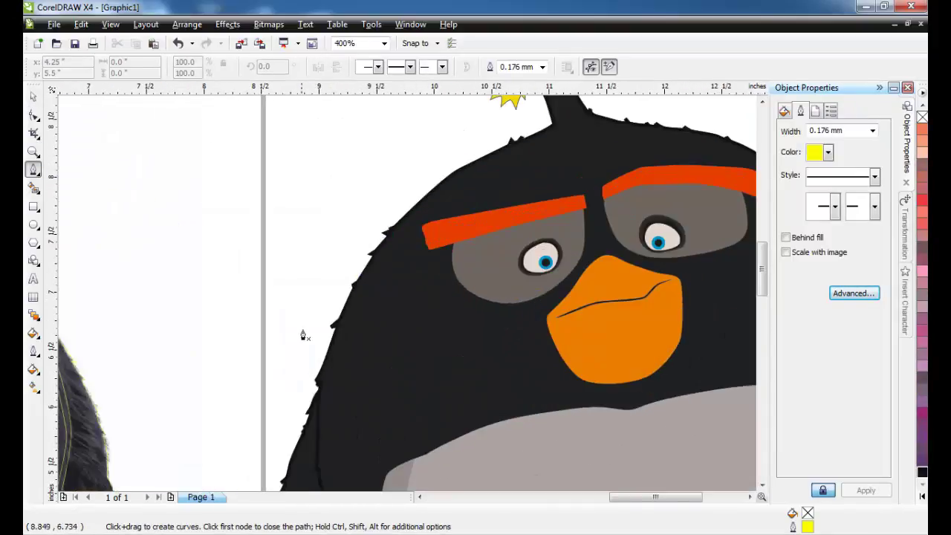
{"action": "left_click", "coordinate": [320, 379]}
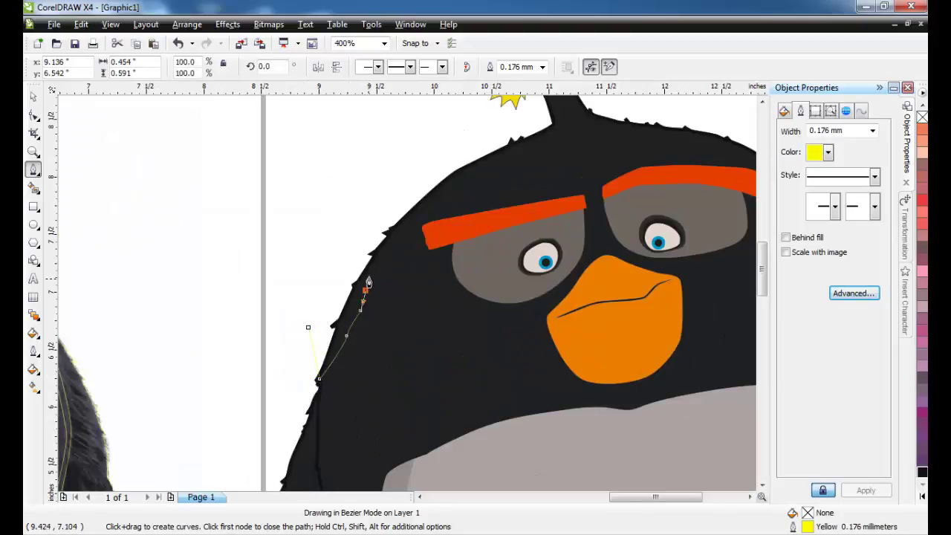
{"action": "left_click_drag", "start_coordinate": [368, 283], "coordinate": [370, 280]}
{"action": "scroll", "coordinate": [397, 253], "scroll_direction": "up", "scroll_amount": 1}
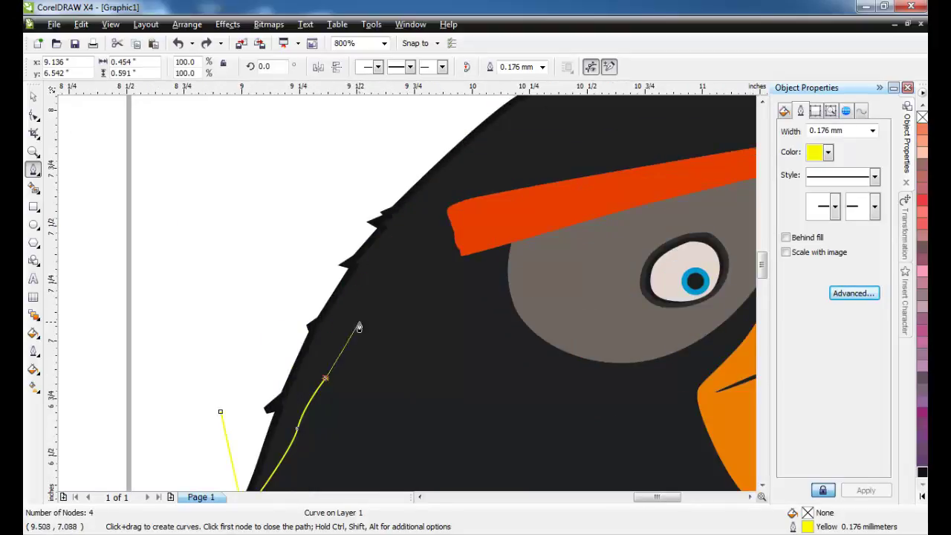
{"action": "left_click_drag", "start_coordinate": [346, 345], "coordinate": [352, 330]}
{"action": "left_click_drag", "start_coordinate": [367, 296], "coordinate": [376, 292]}
{"action": "left_click_drag", "start_coordinate": [395, 248], "coordinate": [400, 234]}
{"action": "left_click_drag", "start_coordinate": [422, 206], "coordinate": [373, 329]}
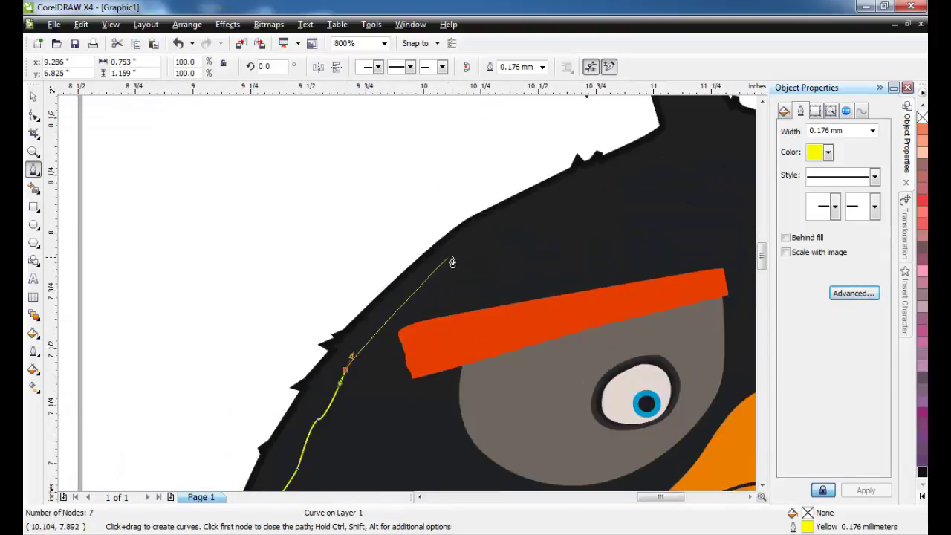
Continue the curve over the top of the head, above the eyebrows and below the tuft's base.
{"action": "left_click_drag", "start_coordinate": [457, 258], "coordinate": [480, 238]}
{"action": "left_click_drag", "start_coordinate": [539, 215], "coordinate": [565, 201]}
{"action": "scroll", "coordinate": [564, 201], "scroll_direction": "down", "scroll_amount": 3}
{"action": "scroll", "coordinate": [409, 292], "scroll_direction": "up", "scroll_amount": 2}
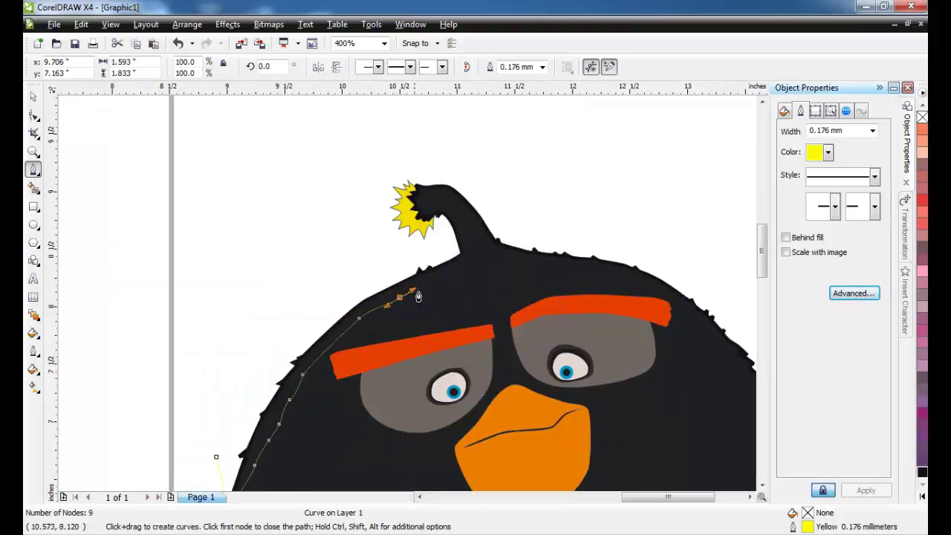
{"action": "left_click_drag", "start_coordinate": [442, 283], "coordinate": [481, 295]}
{"action": "scroll", "coordinate": [449, 281], "scroll_direction": "down", "scroll_amount": 2}
{"action": "scroll", "coordinate": [414, 297], "scroll_direction": "up", "scroll_amount": 2}
{"action": "left_click_drag", "start_coordinate": [512, 303], "coordinate": [531, 310]}
{"action": "left_click_drag", "start_coordinate": [564, 323], "coordinate": [576, 331]}
{"action": "left_click_drag", "start_coordinate": [592, 345], "coordinate": [602, 357]}
Trace the curve down the head's right side and close it outside the head, about 5.5 by 3.9 inches overall.
{"action": "scroll", "coordinate": [601, 356], "scroll_direction": "down", "scroll_amount": 2}
{"action": "scroll", "coordinate": [411, 296], "scroll_direction": "up", "scroll_amount": 2}
{"action": "left_click_drag", "start_coordinate": [426, 321], "coordinate": [442, 346]}
{"action": "left_click_drag", "start_coordinate": [458, 364], "coordinate": [464, 370]}
{"action": "left_click_drag", "start_coordinate": [488, 379], "coordinate": [491, 392]}
{"action": "scroll", "coordinate": [446, 342], "scroll_direction": "down", "scroll_amount": 1}
{"action": "scroll", "coordinate": [302, 216], "scroll_direction": "up", "scroll_amount": 2}
{"action": "left_click_drag", "start_coordinate": [334, 277], "coordinate": [279, 272]}
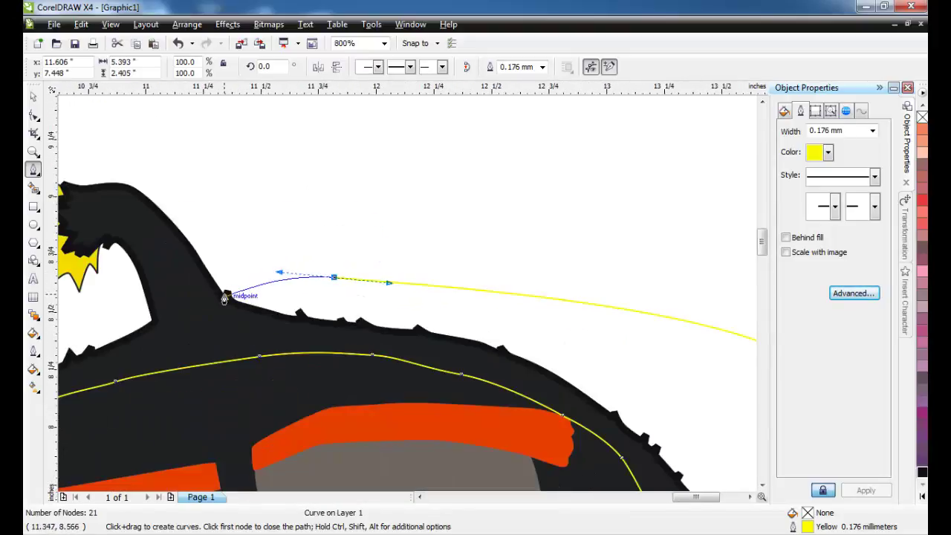
{"action": "scroll", "coordinate": [218, 288], "scroll_direction": "down", "scroll_amount": 3}
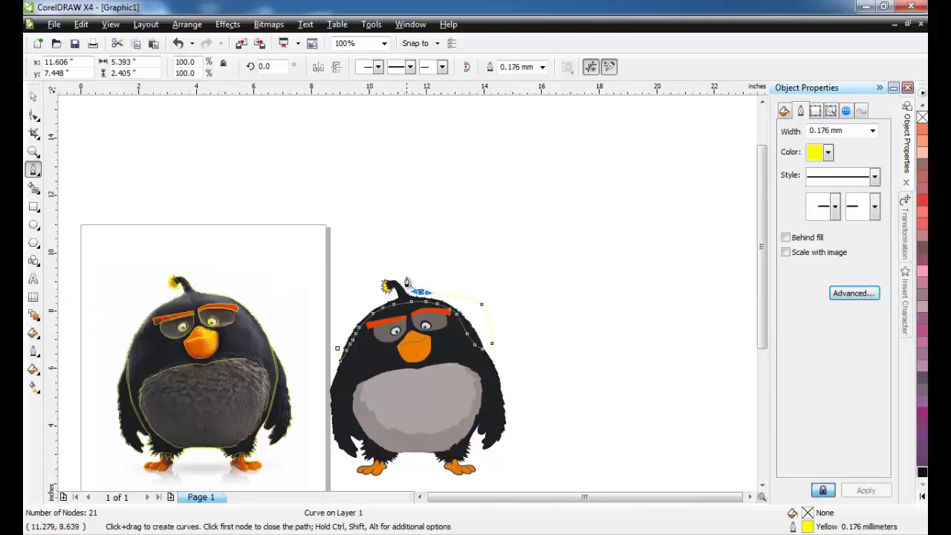
{"action": "left_click_drag", "start_coordinate": [390, 248], "coordinate": [364, 244]}
{"action": "left_click", "coordinate": [337, 348]}
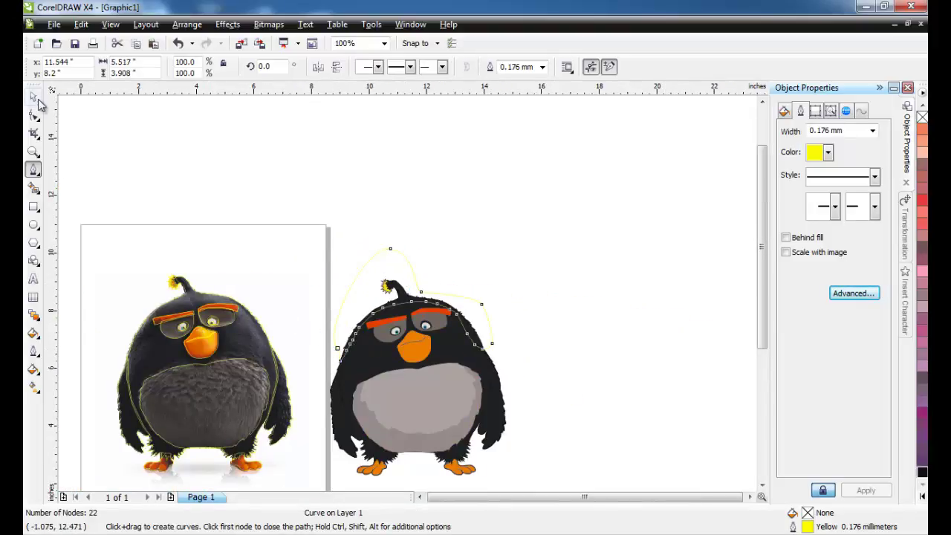
{"action": "double_click", "coordinate": [33, 97]}
{"action": "scroll", "coordinate": [349, 375], "scroll_direction": "up", "scroll_amount": 1}
{"action": "left_click", "coordinate": [484, 112]}
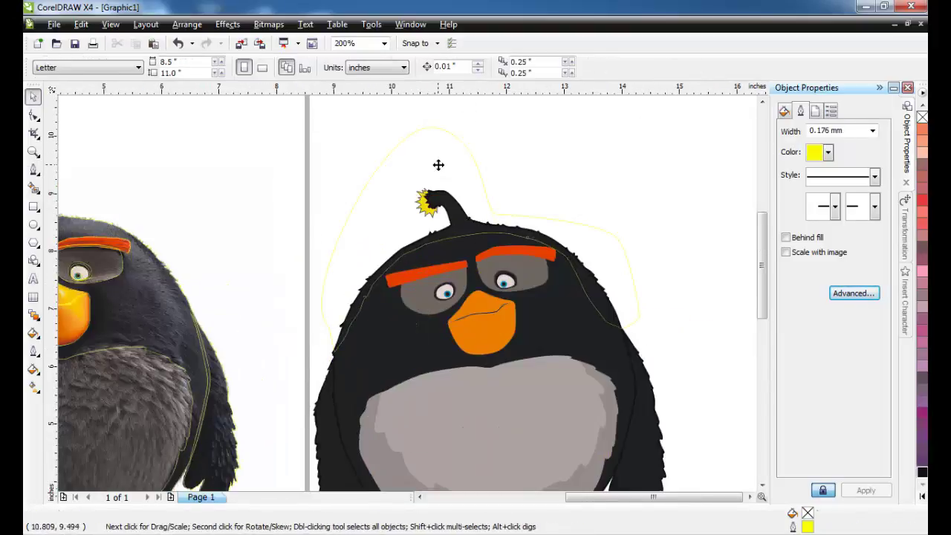
Delete the yellow drawn curve above the head and remove the outline from the intersected shape on top of the head.
{"action": "left_click", "coordinate": [438, 164]}
{"action": "key", "text": "Delete"}
{"action": "left_click", "coordinate": [468, 226]}
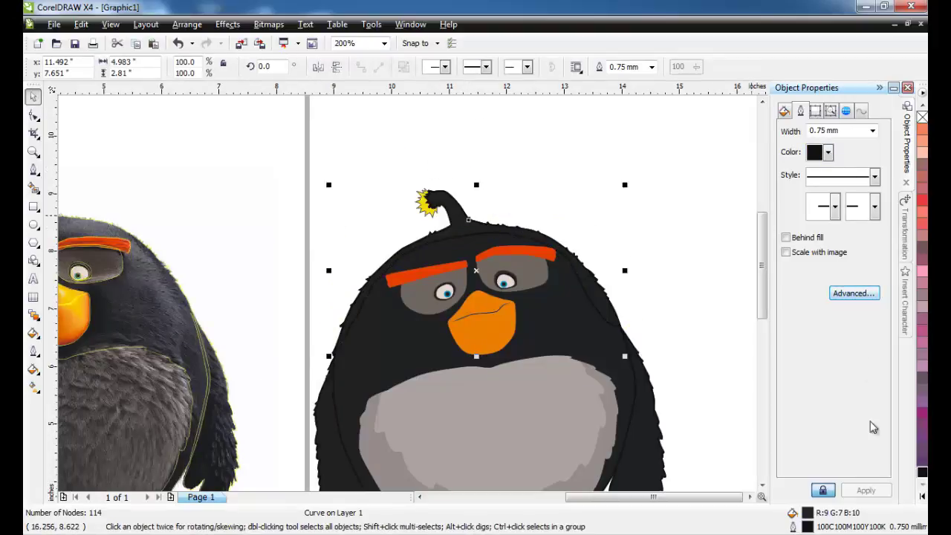
{"action": "left_click", "coordinate": [612, 207]}
{"action": "left_click", "coordinate": [469, 245]}
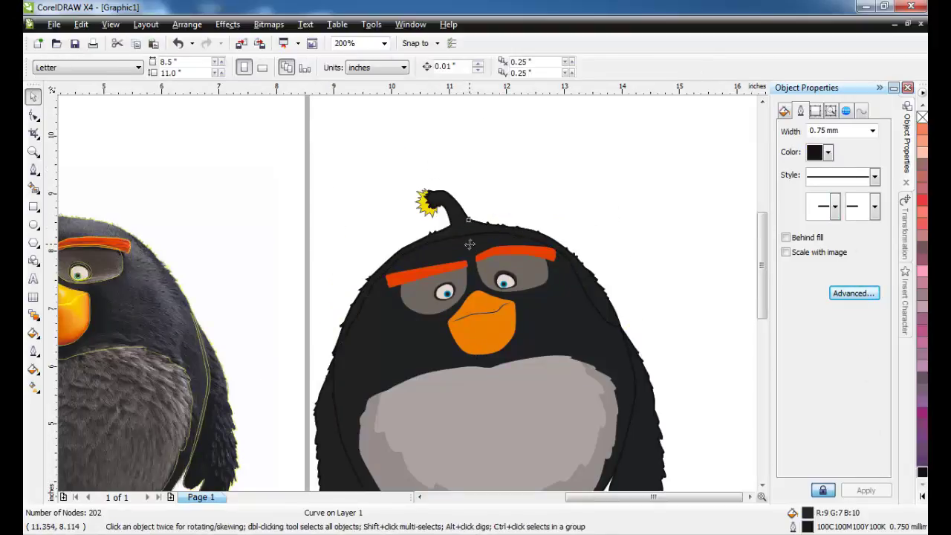
{"action": "left_click", "coordinate": [534, 243]}
{"action": "left_click", "coordinate": [599, 198]}
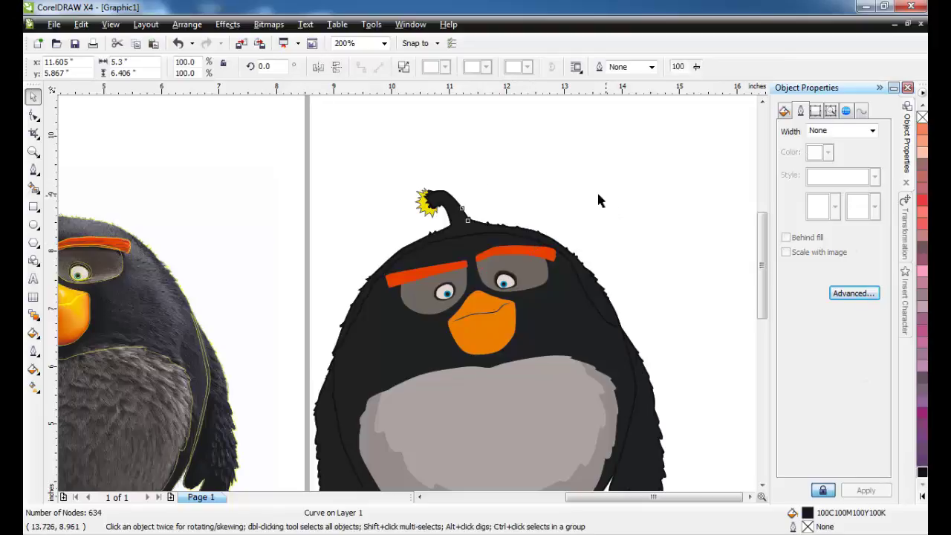
{"action": "scroll", "coordinate": [473, 218], "scroll_direction": "up", "scroll_amount": 2}
{"action": "left_click", "coordinate": [409, 282]}
{"action": "left_click", "coordinate": [872, 130]}
{"action": "left_click", "coordinate": [821, 143]}
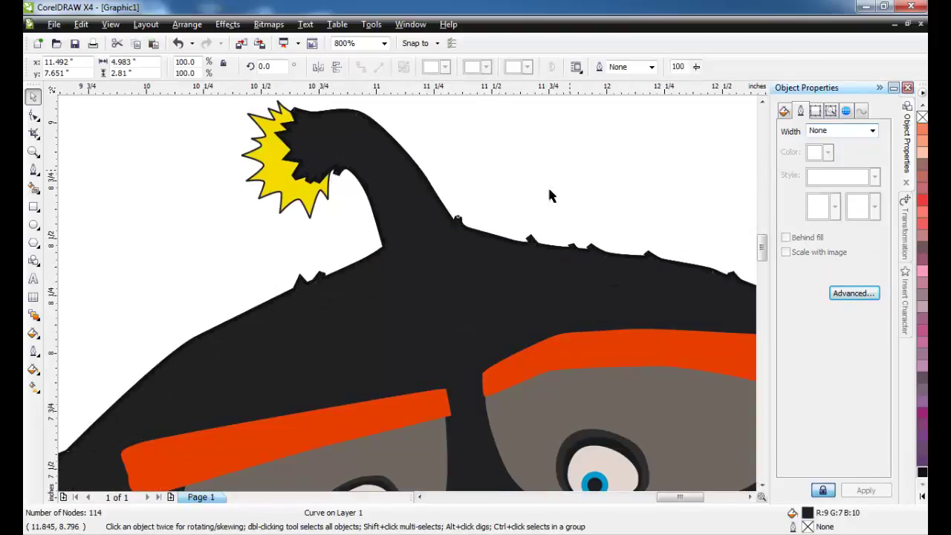
Try 100C100M100Y100K black and R31 G26 B33 as fills for the intersected shape on top of the head.
{"action": "left_click", "coordinate": [922, 473]}
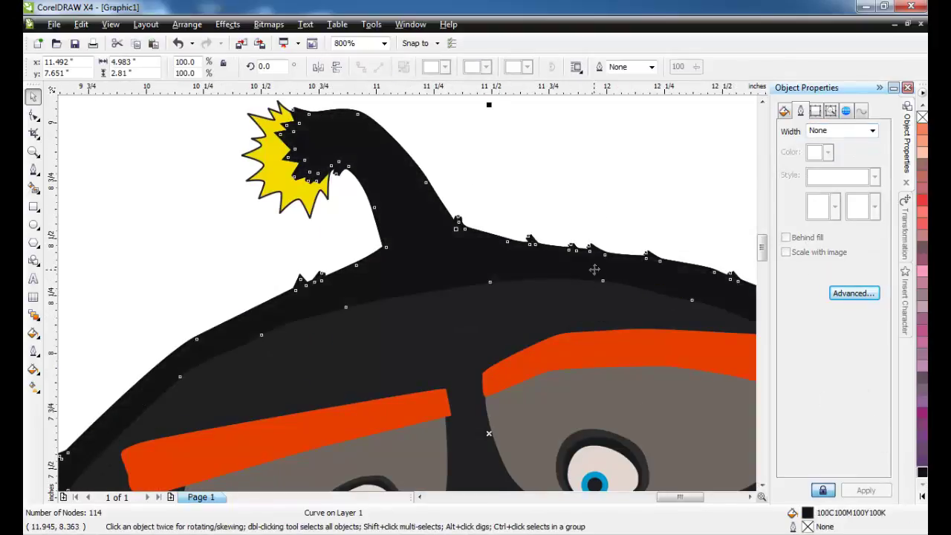
{"action": "key", "text": "ctrl+z"}
{"action": "double_click", "coordinate": [807, 513]}
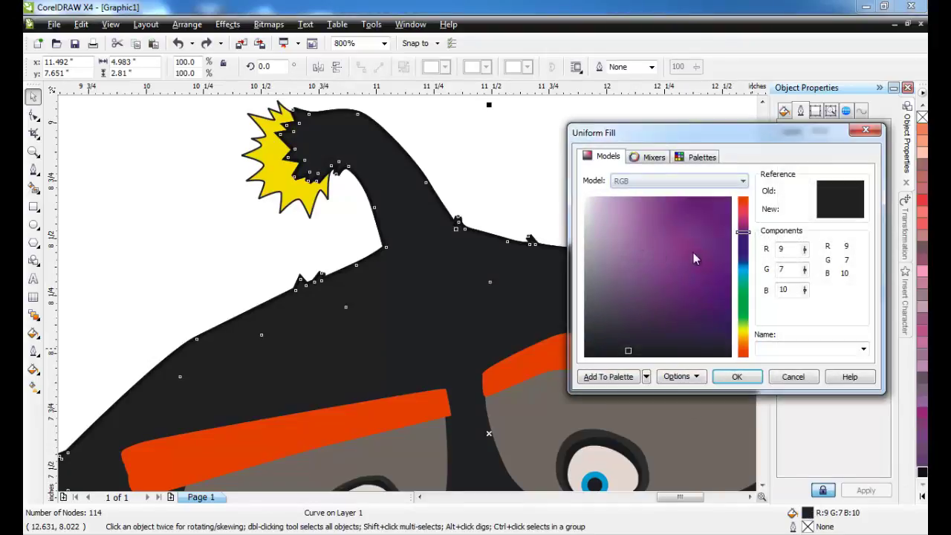
{"action": "left_click", "coordinate": [616, 338]}
{"action": "left_click", "coordinate": [748, 382]}
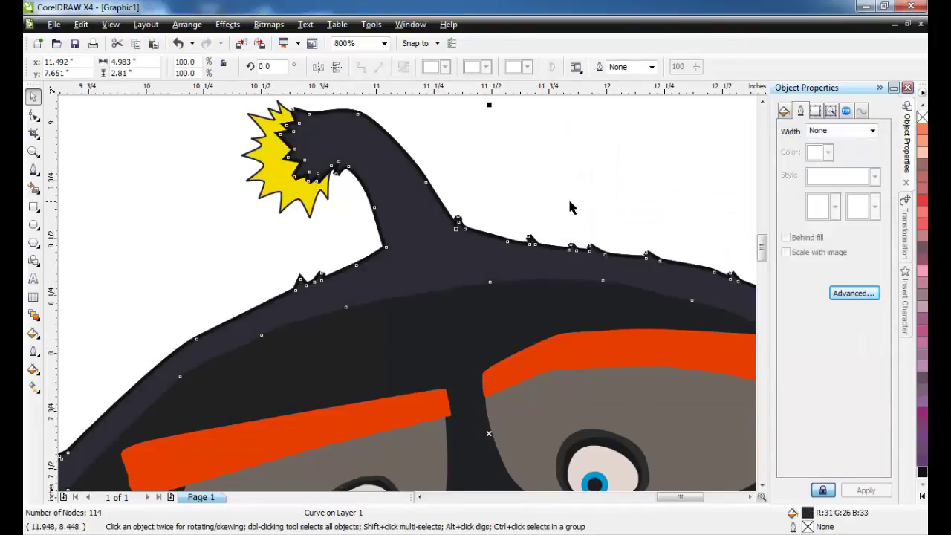
{"action": "scroll", "coordinate": [569, 206], "scroll_direction": "down", "scroll_amount": 3}
{"action": "scroll", "coordinate": [409, 299], "scroll_direction": "up", "scroll_amount": 1}
{"action": "left_click", "coordinate": [408, 295]}
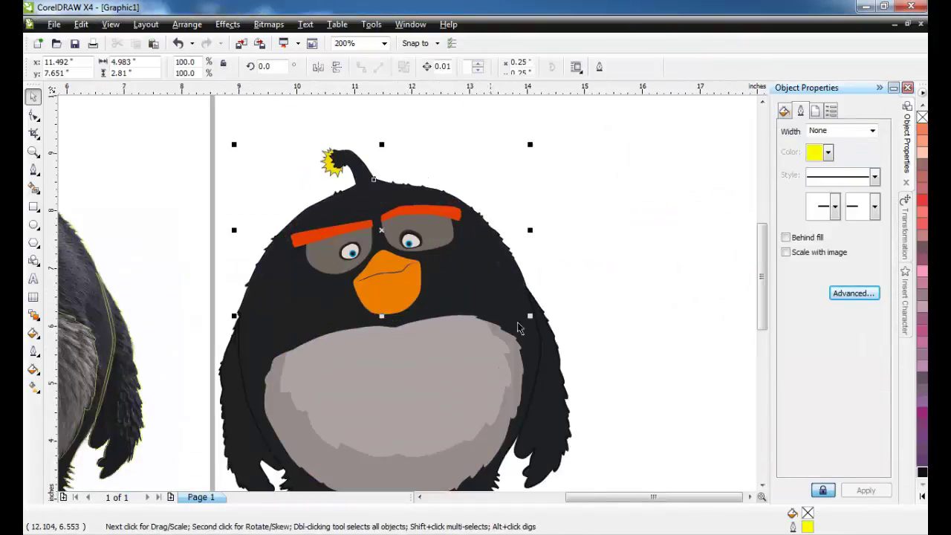
Fill the intersected shape on top of the head with the uniform RGB color R19 G16 B20.
{"action": "double_click", "coordinate": [809, 514]}
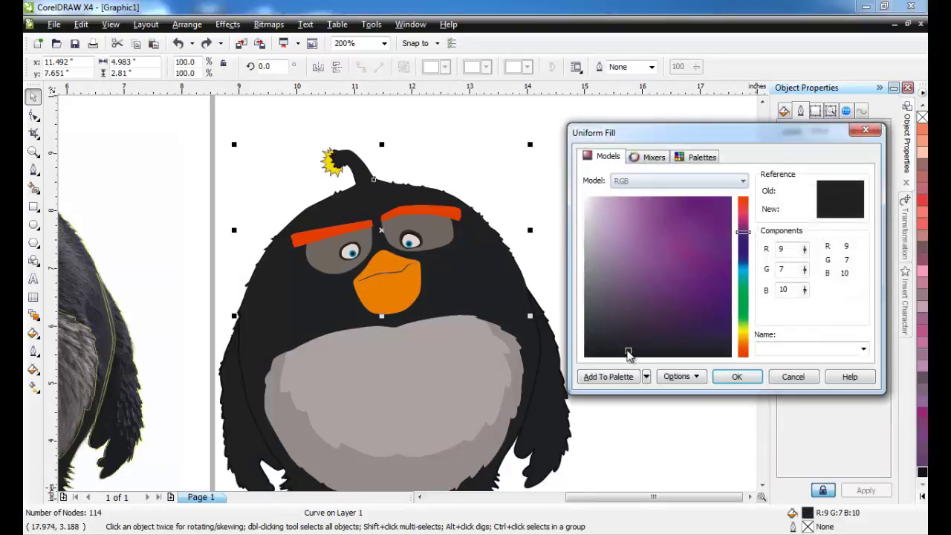
{"action": "left_click_drag", "start_coordinate": [628, 355], "coordinate": [620, 345]}
{"action": "left_click", "coordinate": [741, 378]}
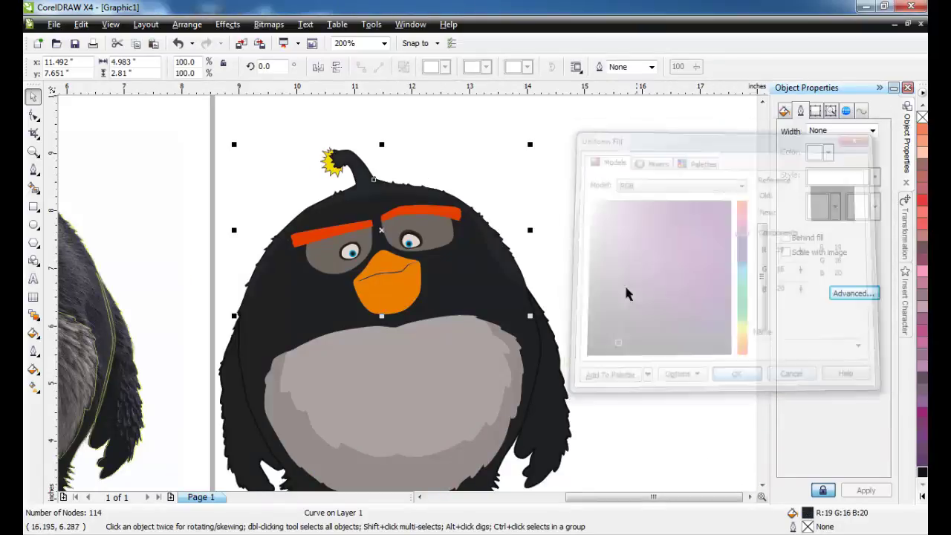
{"action": "left_click", "coordinate": [624, 290]}
{"action": "scroll", "coordinate": [413, 297], "scroll_direction": "down", "scroll_amount": 1}
{"action": "scroll", "coordinate": [396, 298], "scroll_direction": "up", "scroll_amount": 1}
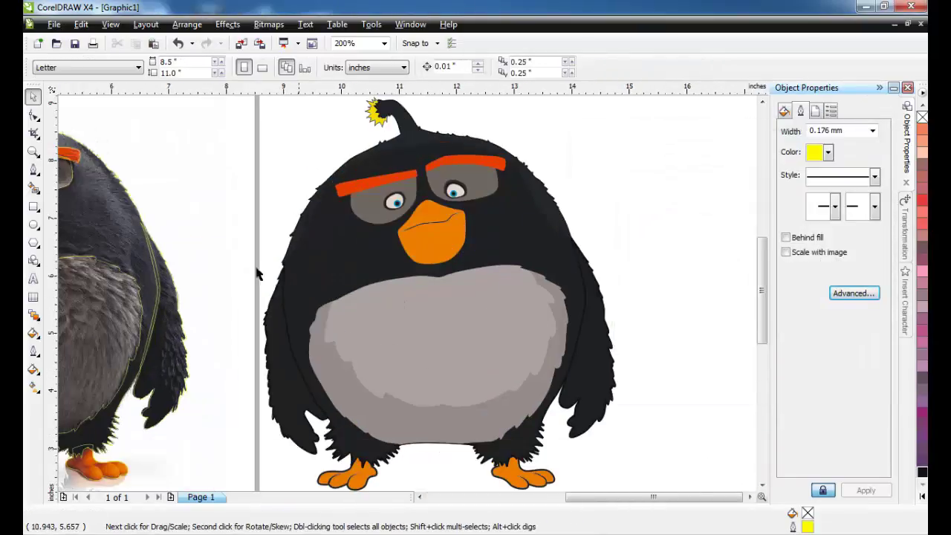
Start a curve just outside the right wing's upper edge and trace it in notches down the upper half of the wing.
{"action": "left_click", "coordinate": [32, 172]}
{"action": "scroll", "coordinate": [606, 345], "scroll_direction": "up", "scroll_amount": 1}
{"action": "left_click", "coordinate": [419, 202]}
{"action": "left_click", "coordinate": [384, 152]}
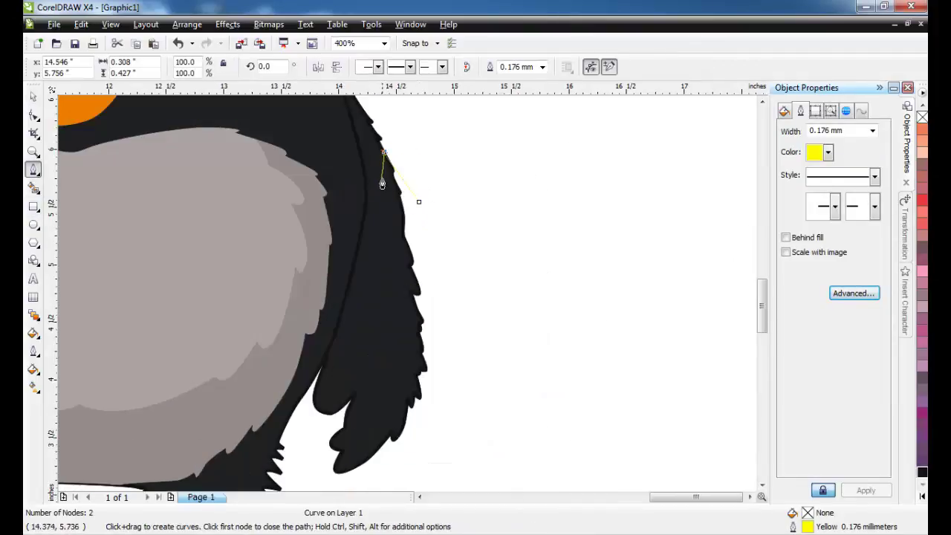
{"action": "left_click_drag", "start_coordinate": [382, 178], "coordinate": [381, 189]}
{"action": "left_click", "coordinate": [381, 201]}
{"action": "left_click", "coordinate": [384, 226]}
{"action": "left_click_drag", "start_coordinate": [377, 235], "coordinate": [384, 322]}
Continue the feathered curve to the right wing's tip and close it outside the wing, about 0.87 by 2.91 inches overall.
{"action": "left_click_drag", "start_coordinate": [394, 355], "coordinate": [394, 357]}
{"action": "left_click", "coordinate": [388, 369]}
{"action": "left_click_drag", "start_coordinate": [398, 375], "coordinate": [390, 428]}
{"action": "left_click", "coordinate": [384, 408]}
{"action": "left_click_drag", "start_coordinate": [380, 468], "coordinate": [393, 474]}
{"action": "left_click_drag", "start_coordinate": [473, 416], "coordinate": [495, 299]}
{"action": "left_click", "coordinate": [419, 202]}
Intersect the feathered curve with the right wing and delete the yellow drawn curve.
{"action": "left_click", "coordinate": [34, 96]}
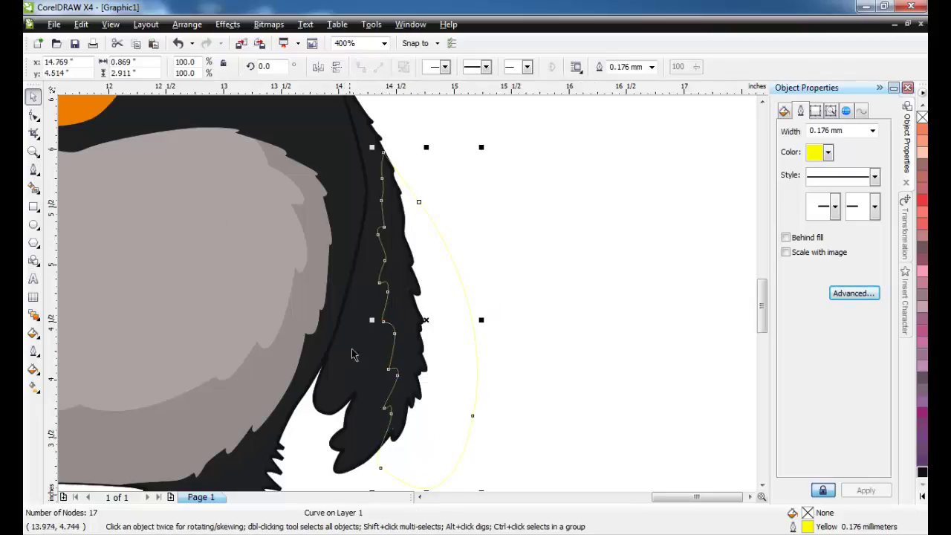
{"action": "left_click", "coordinate": [354, 328], "text": "shift"}
{"action": "left_click", "coordinate": [482, 67]}
{"action": "left_click", "coordinate": [494, 201]}
{"action": "left_click", "coordinate": [444, 284]}
{"action": "key", "text": "Delete"}
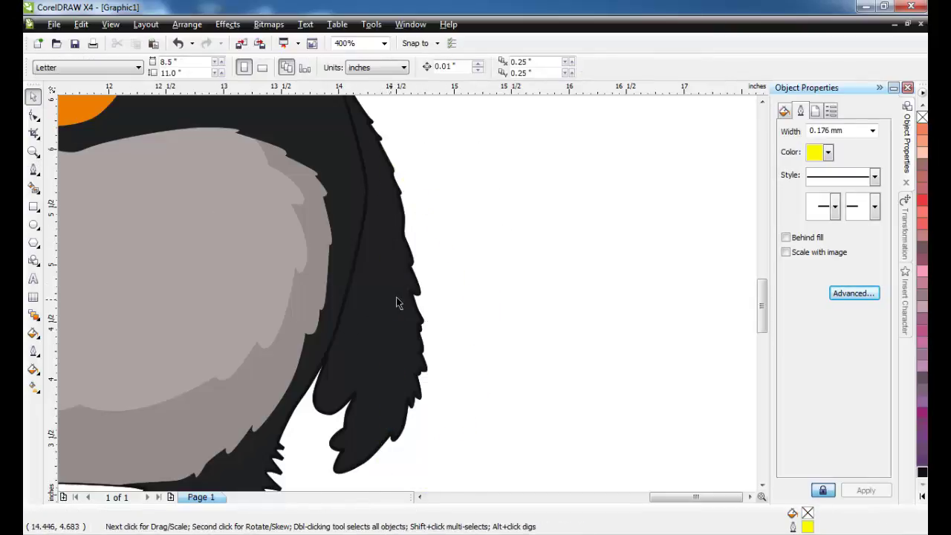
{"action": "left_click", "coordinate": [396, 300]}
{"action": "scroll", "coordinate": [372, 423], "scroll_direction": "up", "scroll_amount": 2}
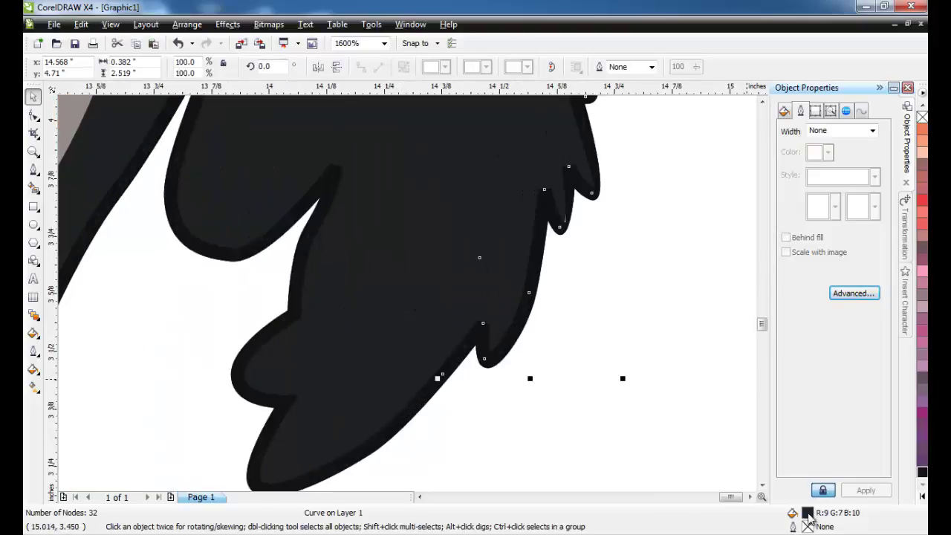
{"action": "left_click", "coordinate": [157, 308]}
{"action": "scroll", "coordinate": [430, 301], "scroll_direction": "down", "scroll_amount": 3}
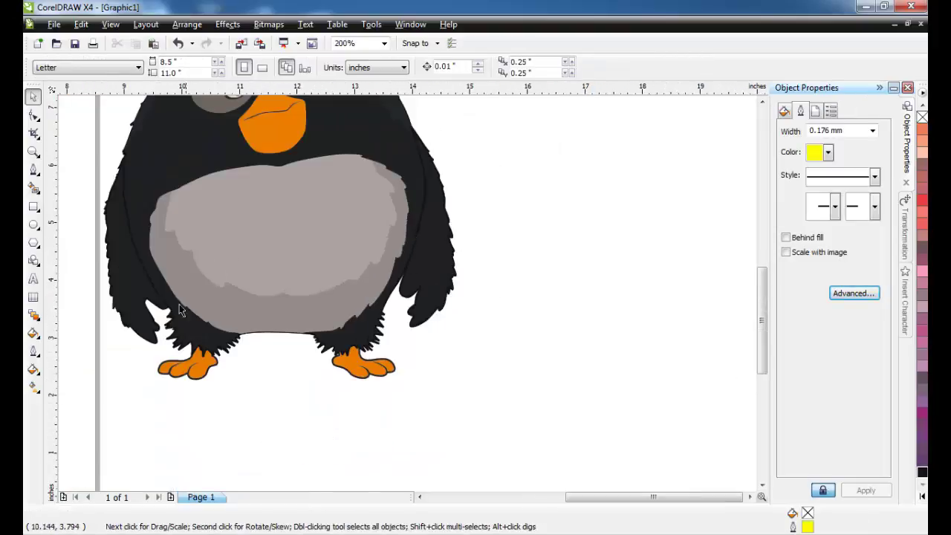
Sample the R19 G16 B20 color with the Eyedropper and try applying it to the right wing with the Paintbucket.
{"action": "left_click", "coordinate": [34, 335]}
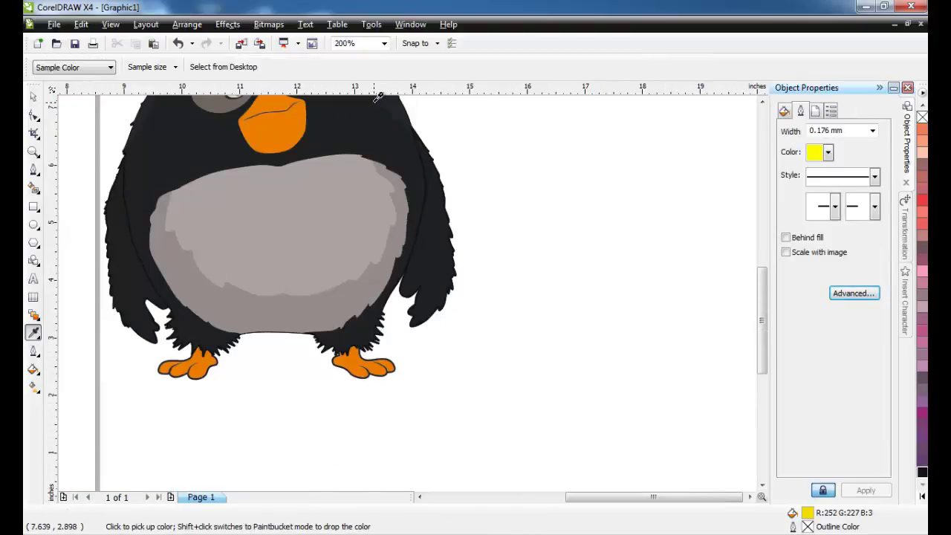
{"action": "left_click", "coordinate": [38, 336]}
{"action": "left_click", "coordinate": [85, 354]}
{"action": "scroll", "coordinate": [432, 274], "scroll_direction": "up", "scroll_amount": 2}
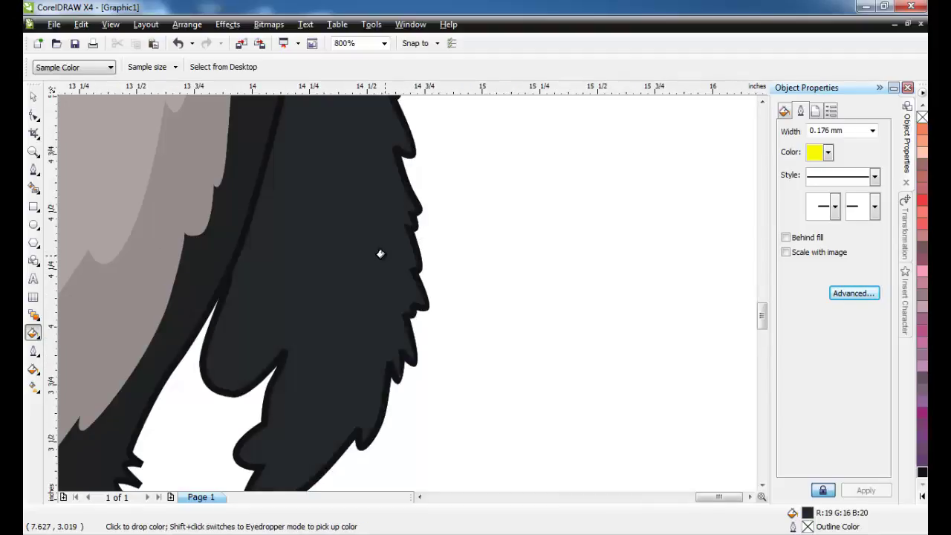
{"action": "scroll", "coordinate": [403, 292], "scroll_direction": "up", "scroll_amount": 2}
{"action": "scroll", "coordinate": [456, 316], "scroll_direction": "down", "scroll_amount": 3}
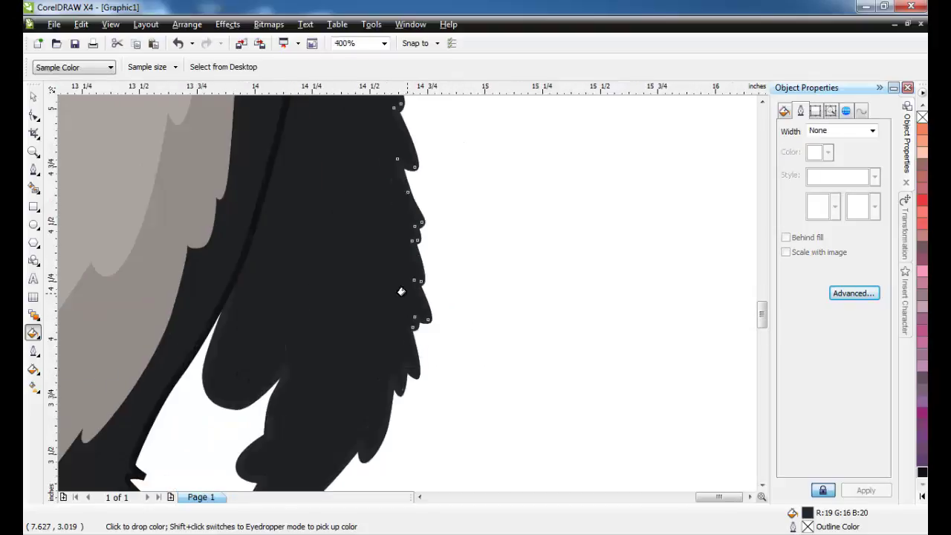
{"action": "left_click", "coordinate": [33, 97]}
{"action": "left_click", "coordinate": [445, 225]}
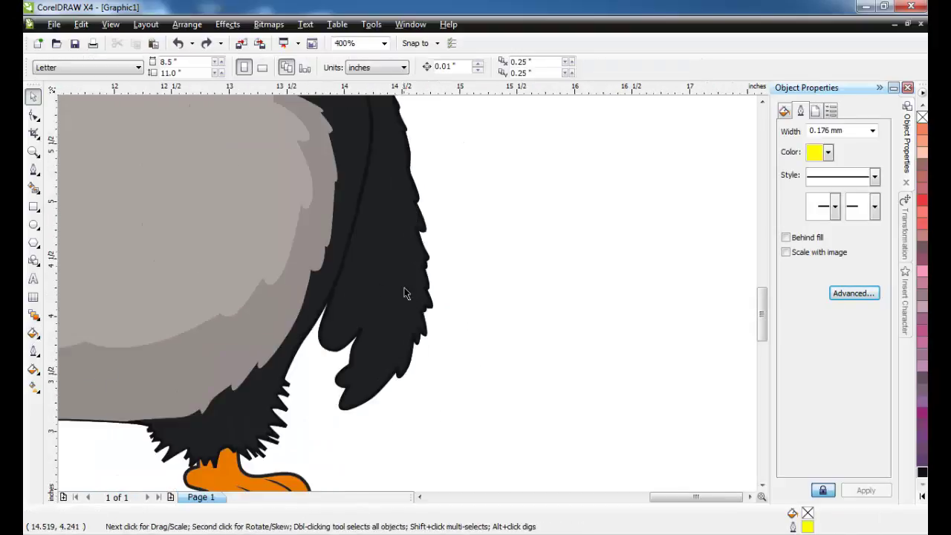
{"action": "left_click_drag", "start_coordinate": [404, 286], "coordinate": [487, 283]}
Start a large curve below the right wing's inner edge, trace it up inside the wing and carry it across the face.
{"action": "left_click", "coordinate": [33, 170]}
{"action": "scroll", "coordinate": [405, 294], "scroll_direction": "down", "scroll_amount": 2}
{"action": "scroll", "coordinate": [407, 292], "scroll_direction": "up", "scroll_amount": 2}
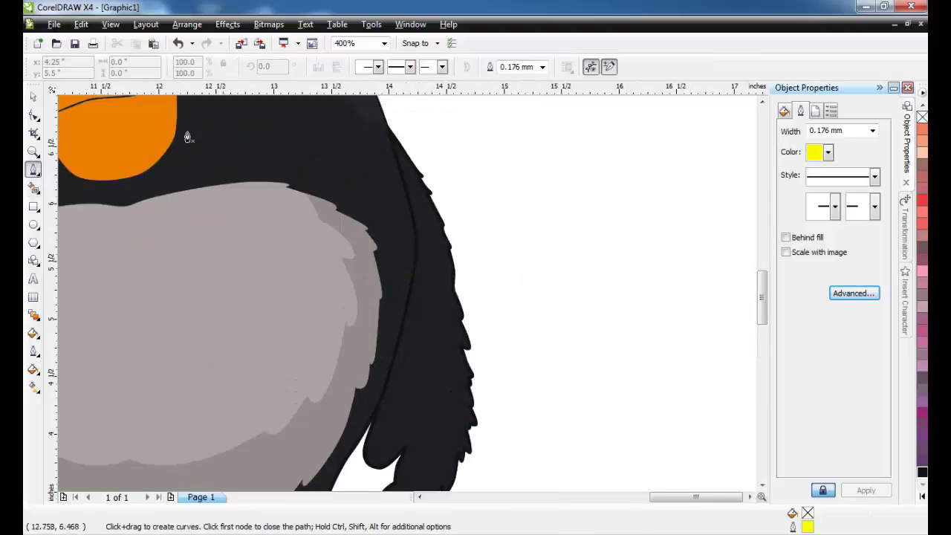
{"action": "scroll", "coordinate": [405, 290], "scroll_direction": "down", "scroll_amount": 1}
{"action": "scroll", "coordinate": [399, 311], "scroll_direction": "up", "scroll_amount": 1}
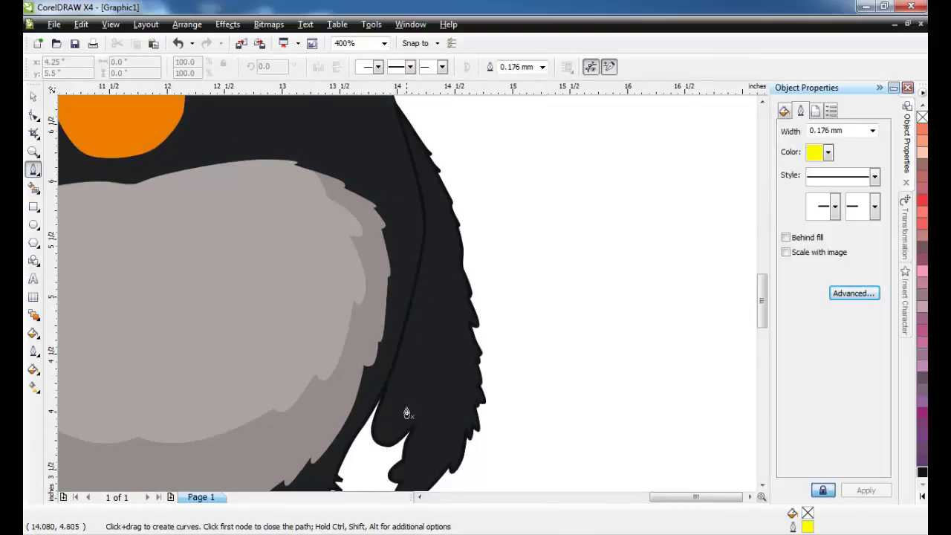
{"action": "left_click_drag", "start_coordinate": [420, 323], "coordinate": [433, 265]}
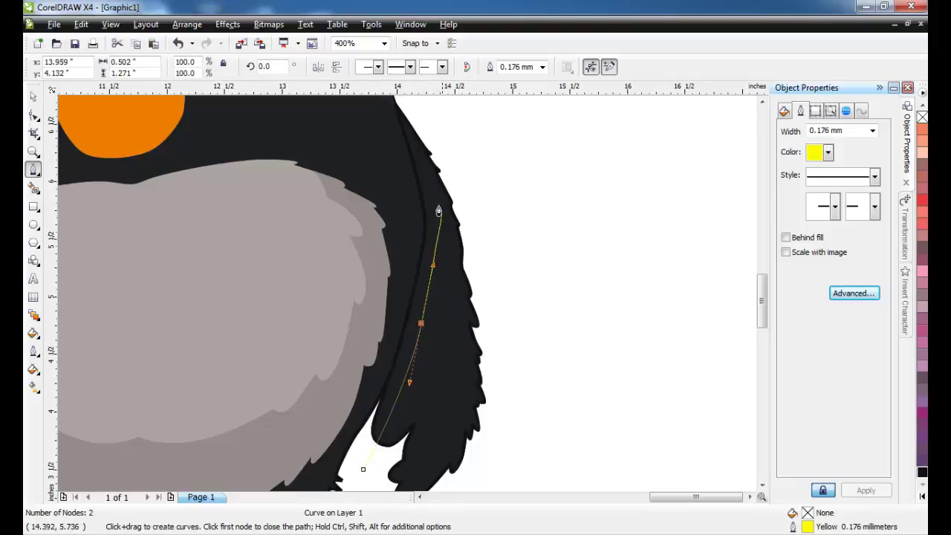
{"action": "left_click_drag", "start_coordinate": [436, 198], "coordinate": [433, 154]}
{"action": "left_click", "coordinate": [432, 111]}
{"action": "scroll", "coordinate": [453, 153], "scroll_direction": "down", "scroll_amount": 2}
{"action": "left_click_drag", "start_coordinate": [289, 259], "coordinate": [232, 262]}
Trace the curve down inside the left wing and close it across the lower belly, about 5.5 by 4.1 inches overall.
{"action": "scroll", "coordinate": [242, 312], "scroll_direction": "up", "scroll_amount": 2}
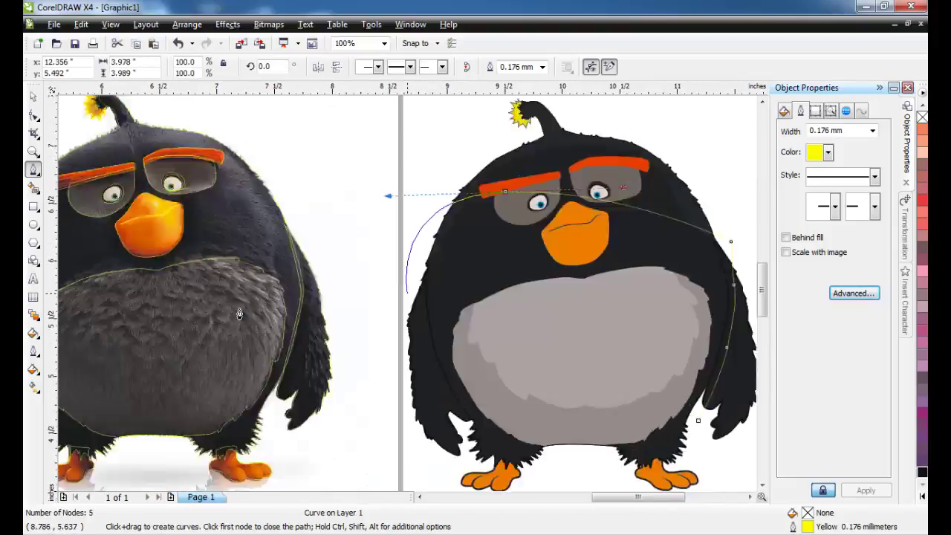
{"action": "left_click", "coordinate": [435, 272]}
{"action": "scroll", "coordinate": [436, 327], "scroll_direction": "up", "scroll_amount": 2}
{"action": "left_click_drag", "start_coordinate": [406, 278], "coordinate": [404, 297]}
{"action": "left_click_drag", "start_coordinate": [412, 332], "coordinate": [427, 359]}
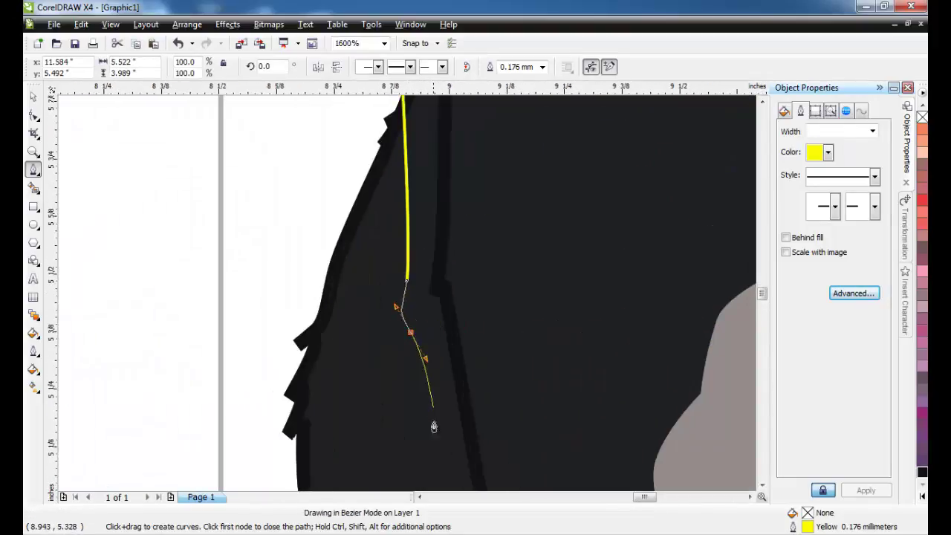
{"action": "scroll", "coordinate": [433, 425], "scroll_direction": "down", "scroll_amount": 2}
{"action": "left_click_drag", "start_coordinate": [399, 285], "coordinate": [407, 310]}
{"action": "left_click_drag", "start_coordinate": [436, 356], "coordinate": [478, 422]}
{"action": "scroll", "coordinate": [492, 432], "scroll_direction": "down", "scroll_amount": 2}
{"action": "scroll", "coordinate": [513, 286], "scroll_direction": "up", "scroll_amount": 1}
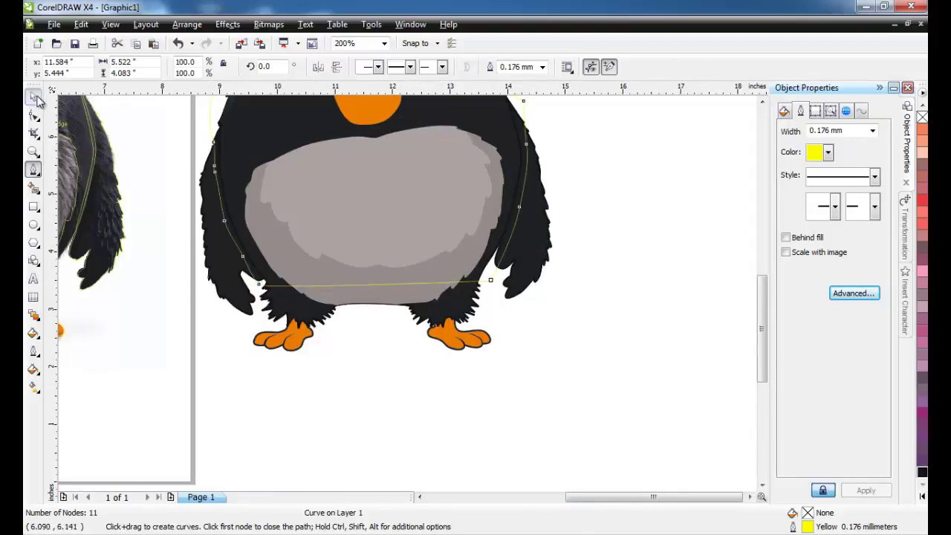
Intersect the large curve with both wings and delete the yellow drawn curve.
{"action": "left_click", "coordinate": [33, 98]}
{"action": "scroll", "coordinate": [483, 269], "scroll_direction": "up", "scroll_amount": 1}
{"action": "left_click", "coordinate": [472, 143]}
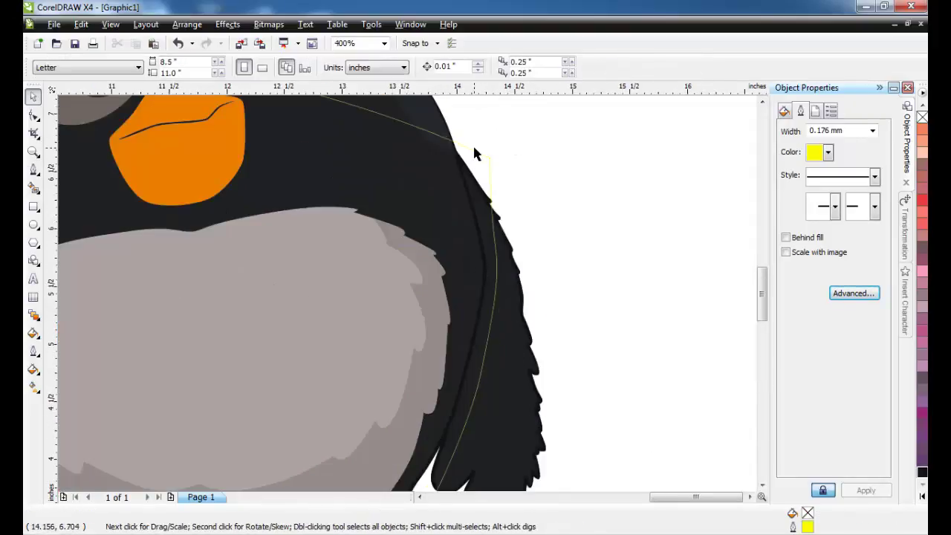
{"action": "scroll", "coordinate": [333, 318], "scroll_direction": "down", "scroll_amount": 1}
{"action": "scroll", "coordinate": [421, 323], "scroll_direction": "up", "scroll_amount": 1}
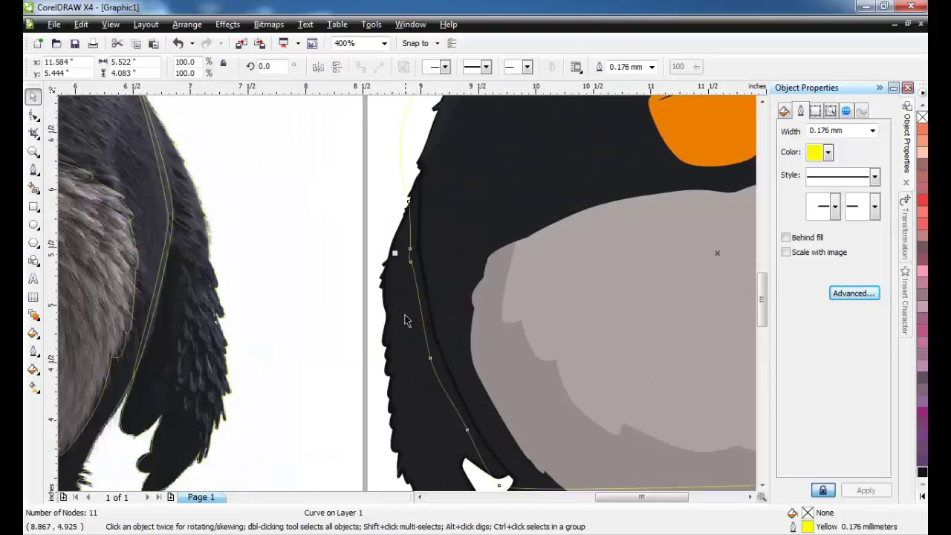
{"action": "left_click", "coordinate": [406, 320], "text": "shift"}
{"action": "left_click", "coordinate": [482, 68]}
{"action": "left_click", "coordinate": [394, 119]}
{"action": "left_click", "coordinate": [404, 120]}
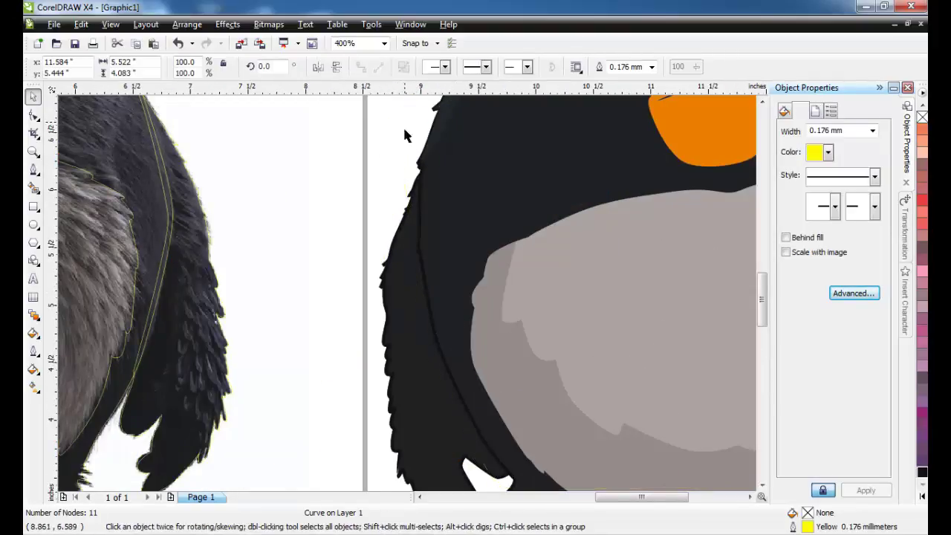
{"action": "key", "text": "Delete"}
Select the inner intersected shapes of both wings and adjust their uniform RGB fill to another near-black shade.
{"action": "left_click", "coordinate": [414, 226]}
{"action": "scroll", "coordinate": [438, 282], "scroll_direction": "down", "scroll_amount": 2}
{"action": "scroll", "coordinate": [534, 295], "scroll_direction": "up", "scroll_amount": 2}
{"action": "left_click", "coordinate": [436, 296], "text": "shift"}
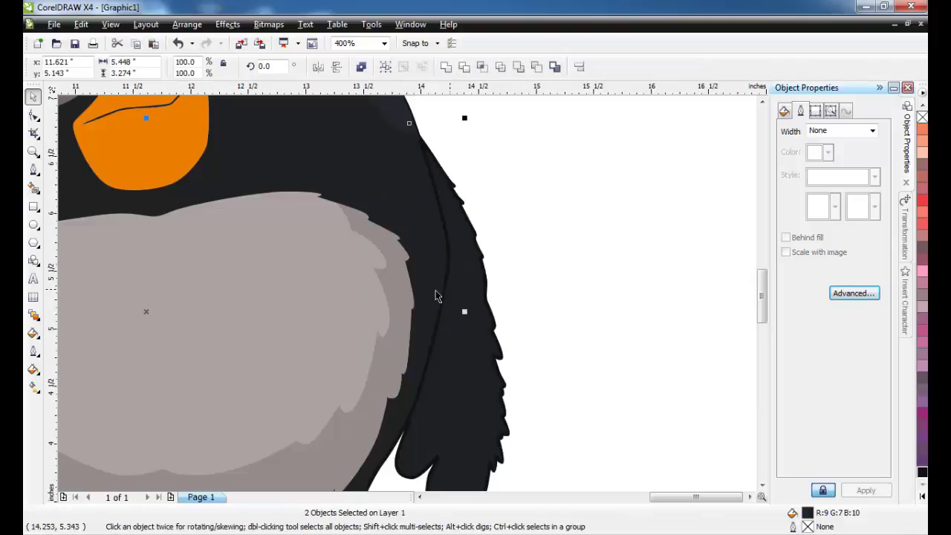
{"action": "double_click", "coordinate": [807, 514]}
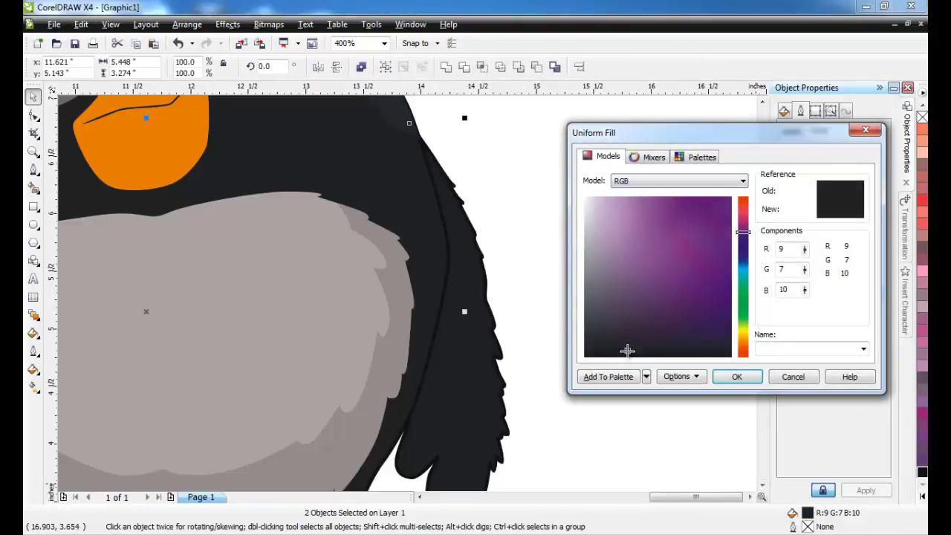
{"action": "left_click", "coordinate": [731, 377]}
{"action": "left_click", "coordinate": [596, 286]}
{"action": "scroll", "coordinate": [433, 248], "scroll_direction": "down", "scroll_amount": 1}
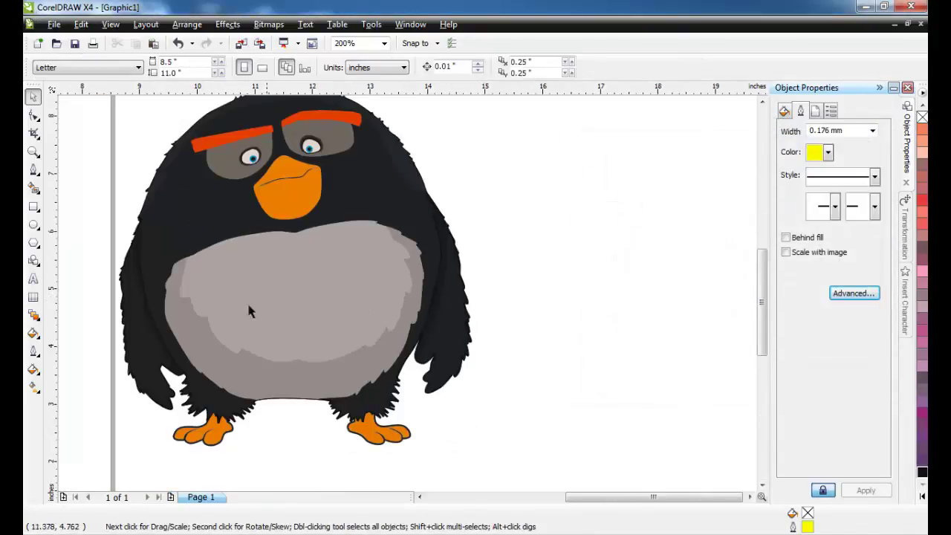
Start a new shading curve outside the right wing's upper edge and lead it down inside the wing.
{"action": "left_click", "coordinate": [34, 171]}
{"action": "scroll", "coordinate": [406, 300], "scroll_direction": "down", "scroll_amount": 1}
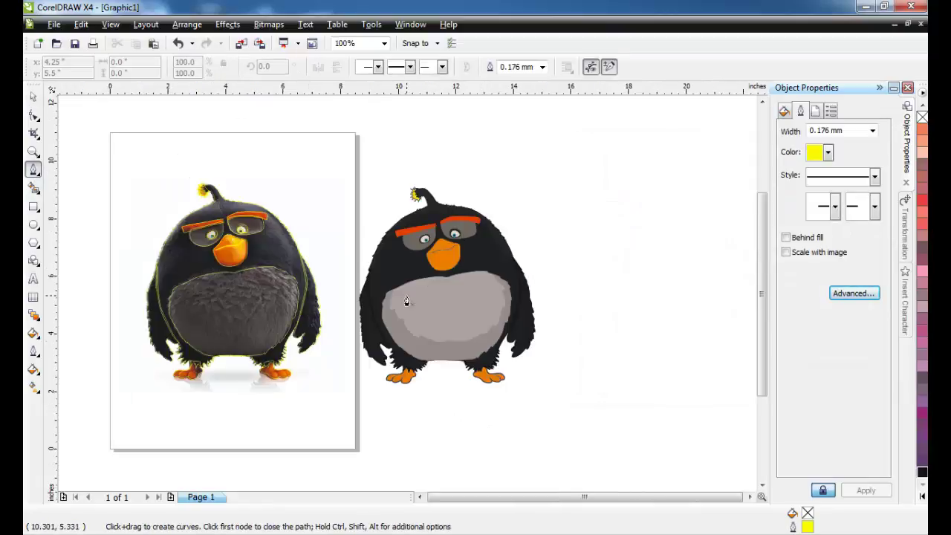
{"action": "scroll", "coordinate": [512, 294], "scroll_direction": "up", "scroll_amount": 2}
{"action": "left_click_drag", "start_coordinate": [567, 230], "coordinate": [574, 240]}
{"action": "scroll", "coordinate": [572, 289], "scroll_direction": "up", "scroll_amount": 2}
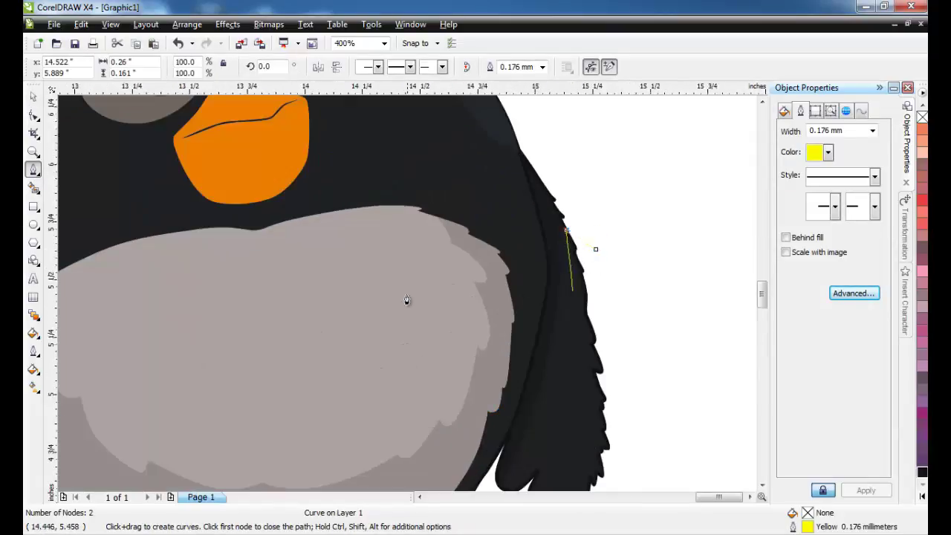
{"action": "left_click_drag", "start_coordinate": [403, 203], "coordinate": [398, 210]}
{"action": "left_click_drag", "start_coordinate": [409, 231], "coordinate": [417, 263]}
Continue the shading curve down inside the right wing with jagged feather notches following the wing's outer edge.
{"action": "scroll", "coordinate": [416, 338], "scroll_direction": "down", "scroll_amount": 1}
{"action": "scroll", "coordinate": [409, 301], "scroll_direction": "up", "scroll_amount": 1}
{"action": "scroll", "coordinate": [408, 311], "scroll_direction": "down", "scroll_amount": 2}
{"action": "left_click_drag", "start_coordinate": [407, 305], "coordinate": [402, 360]}
{"action": "scroll", "coordinate": [408, 318], "scroll_direction": "up", "scroll_amount": 2}
{"action": "scroll", "coordinate": [402, 334], "scroll_direction": "down", "scroll_amount": 2}
{"action": "scroll", "coordinate": [404, 334], "scroll_direction": "up", "scroll_amount": 2}
{"action": "left_click_drag", "start_coordinate": [429, 284], "coordinate": [436, 360]}
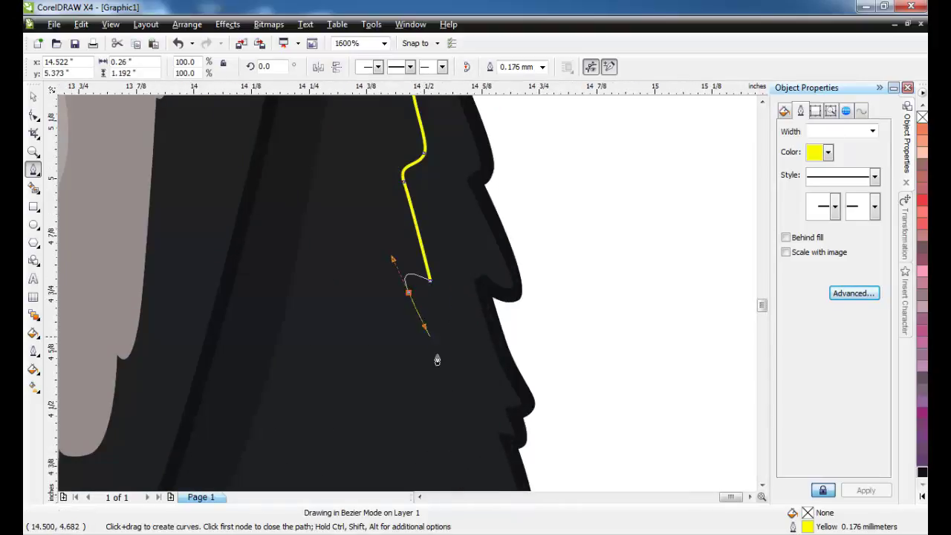
{"action": "left_click_drag", "start_coordinate": [424, 416], "coordinate": [425, 419]}
{"action": "scroll", "coordinate": [425, 419], "scroll_direction": "down", "scroll_amount": 2}
{"action": "scroll", "coordinate": [406, 291], "scroll_direction": "up", "scroll_amount": 2}
{"action": "left_click", "coordinate": [436, 349]}
{"action": "left_click_drag", "start_coordinate": [418, 361], "coordinate": [422, 376]}
Trace the curve down to the right wing's tip and close it around the outside, about 0.83 by 2.76 inches overall.
{"action": "scroll", "coordinate": [426, 386], "scroll_direction": "down", "scroll_amount": 1}
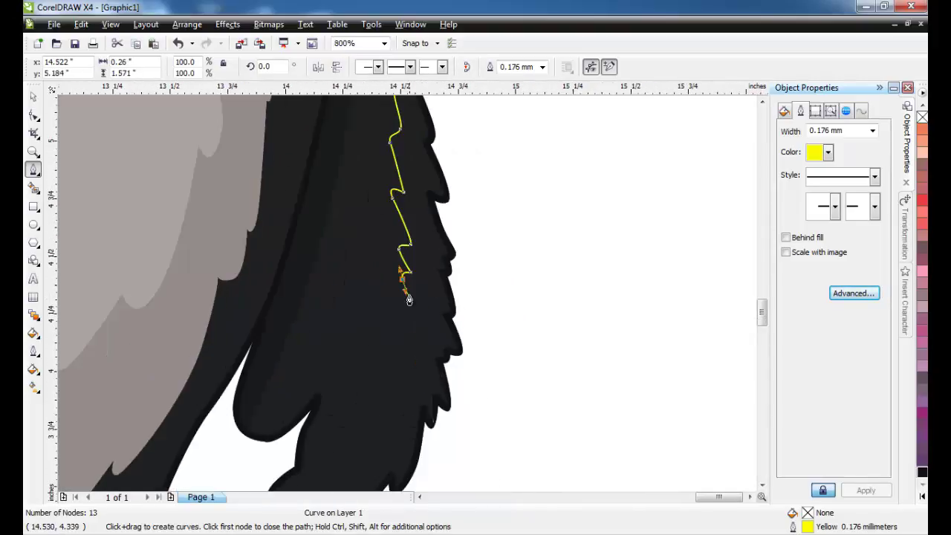
{"action": "left_click_drag", "start_coordinate": [415, 344], "coordinate": [410, 357]}
{"action": "left_click_drag", "start_coordinate": [405, 373], "coordinate": [391, 402]}
{"action": "scroll", "coordinate": [389, 432], "scroll_direction": "down", "scroll_amount": 1}
{"action": "scroll", "coordinate": [407, 294], "scroll_direction": "up", "scroll_amount": 1}
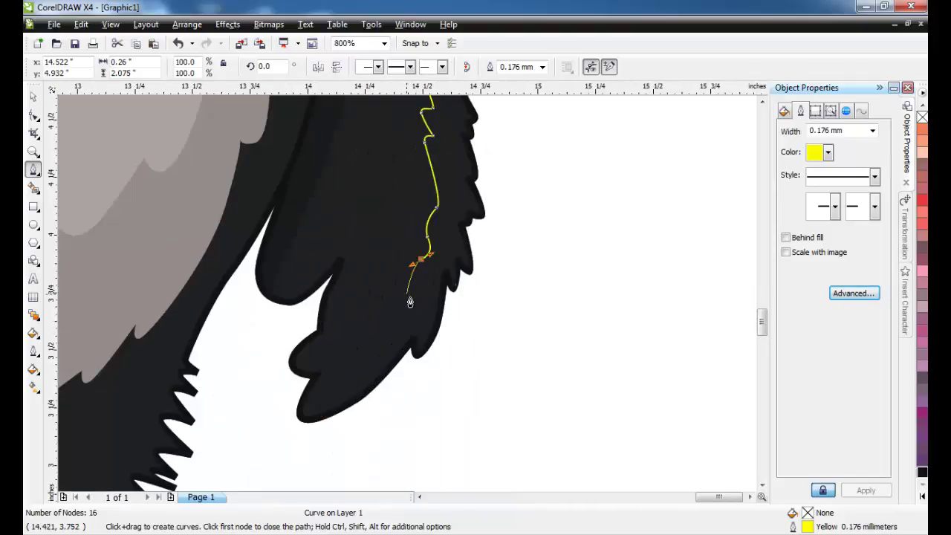
{"action": "left_click_drag", "start_coordinate": [414, 300], "coordinate": [415, 308]}
{"action": "left_click_drag", "start_coordinate": [402, 322], "coordinate": [403, 345]}
{"action": "left_click_drag", "start_coordinate": [433, 414], "coordinate": [468, 399]}
{"action": "scroll", "coordinate": [507, 342], "scroll_direction": "down", "scroll_amount": 1}
{"action": "left_click_drag", "start_coordinate": [446, 170], "coordinate": [452, 122]}
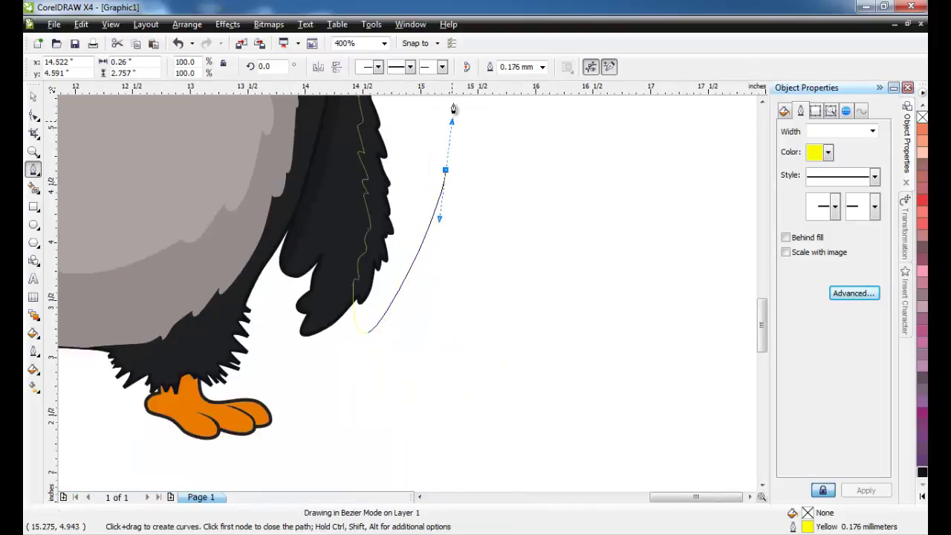
{"action": "scroll", "coordinate": [452, 107], "scroll_direction": "down", "scroll_amount": 1}
{"action": "scroll", "coordinate": [398, 290], "scroll_direction": "up", "scroll_amount": 1}
{"action": "left_click", "coordinate": [366, 225]}
Intersect the closed curve with the right wing and delete the yellow drawn curve.
{"action": "left_click", "coordinate": [33, 96]}
{"action": "left_click", "coordinate": [320, 401], "text": "shift"}
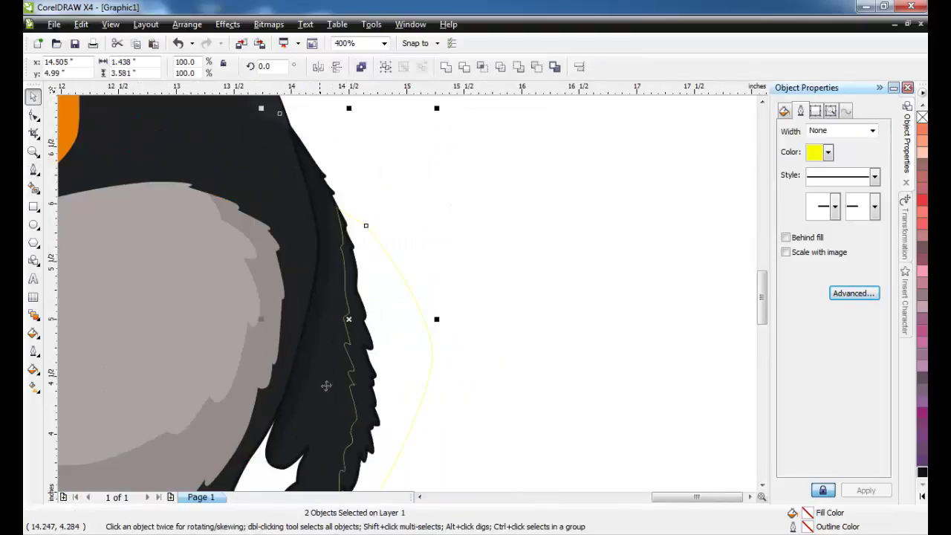
{"action": "left_click", "coordinate": [487, 71]}
{"action": "right_click", "coordinate": [394, 313]}
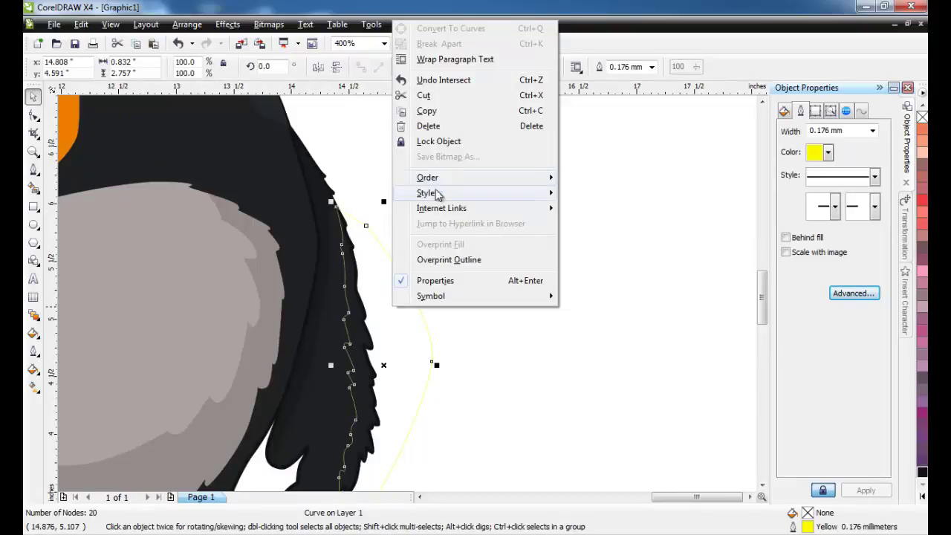
{"action": "left_click", "coordinate": [433, 305]}
Sample a near-black shade and apply it, RGB 19, 16, 20, to the intersected strip along the right wing's outer edge.
{"action": "left_click", "coordinate": [354, 321]}
{"action": "left_click", "coordinate": [35, 336]}
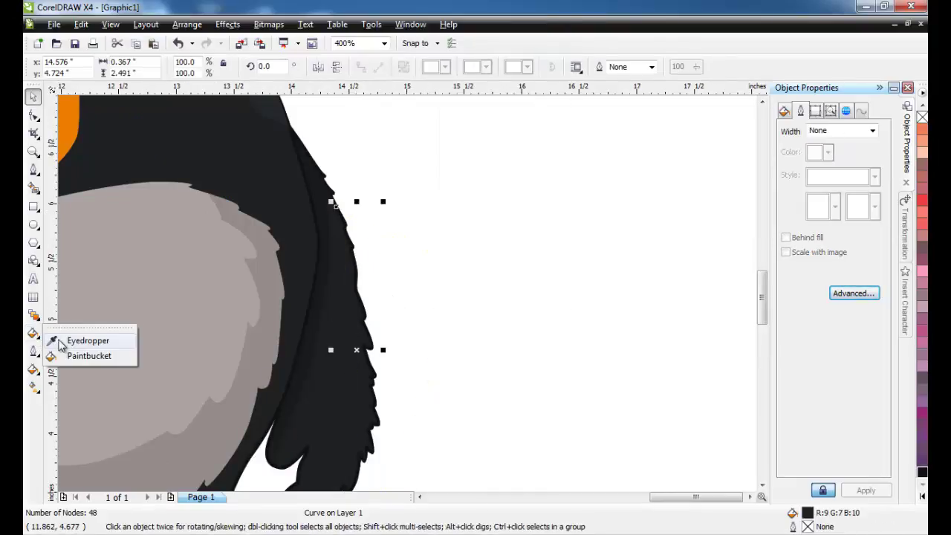
{"action": "left_click", "coordinate": [59, 336]}
{"action": "left_click", "coordinate": [35, 336]}
{"action": "left_click", "coordinate": [75, 356]}
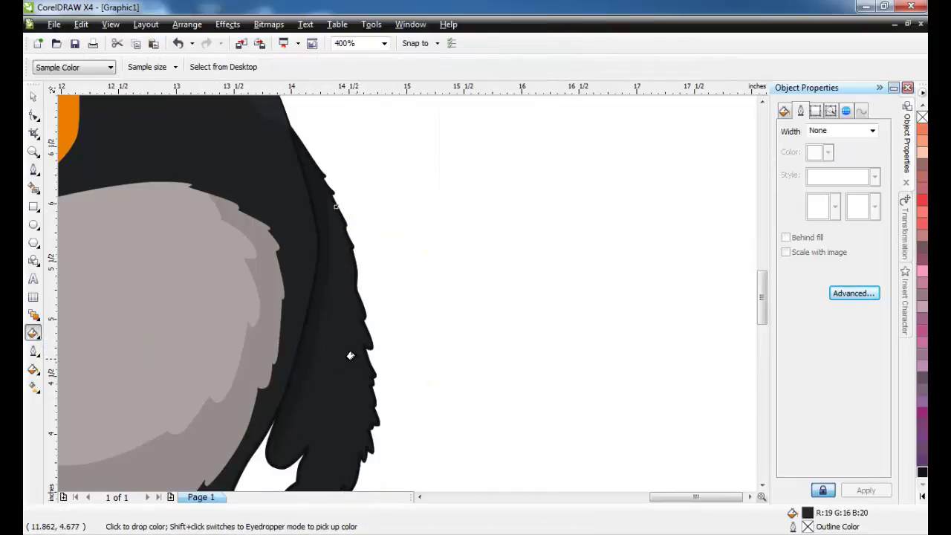
Examine the shading on the wings and head and compare the whole bird with the reference image.
{"action": "scroll", "coordinate": [298, 249], "scroll_direction": "down", "scroll_amount": 1}
{"action": "scroll", "coordinate": [175, 181], "scroll_direction": "up", "scroll_amount": 1}
{"action": "left_click", "coordinate": [34, 96]}
{"action": "left_click", "coordinate": [392, 170]}
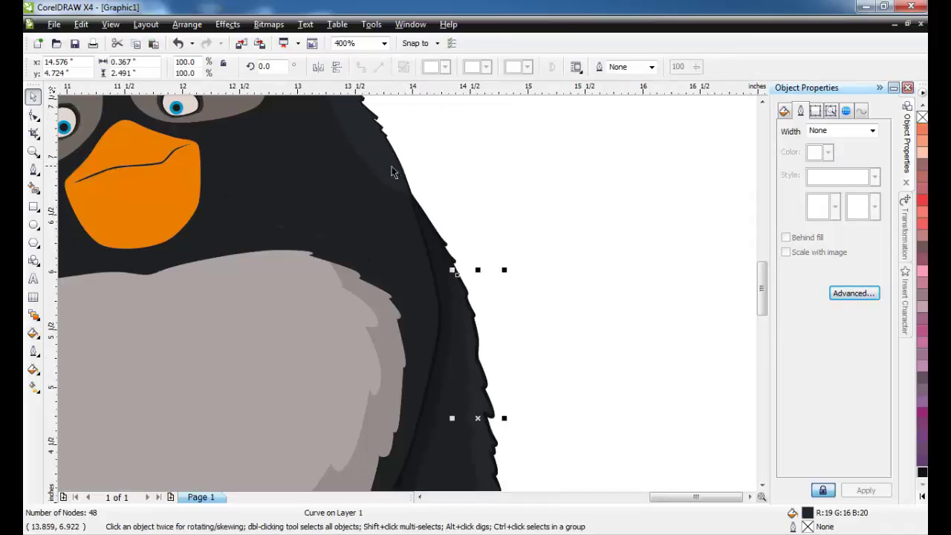
{"action": "scroll", "coordinate": [408, 295], "scroll_direction": "up", "scroll_amount": 2}
{"action": "scroll", "coordinate": [377, 261], "scroll_direction": "down", "scroll_amount": 4}
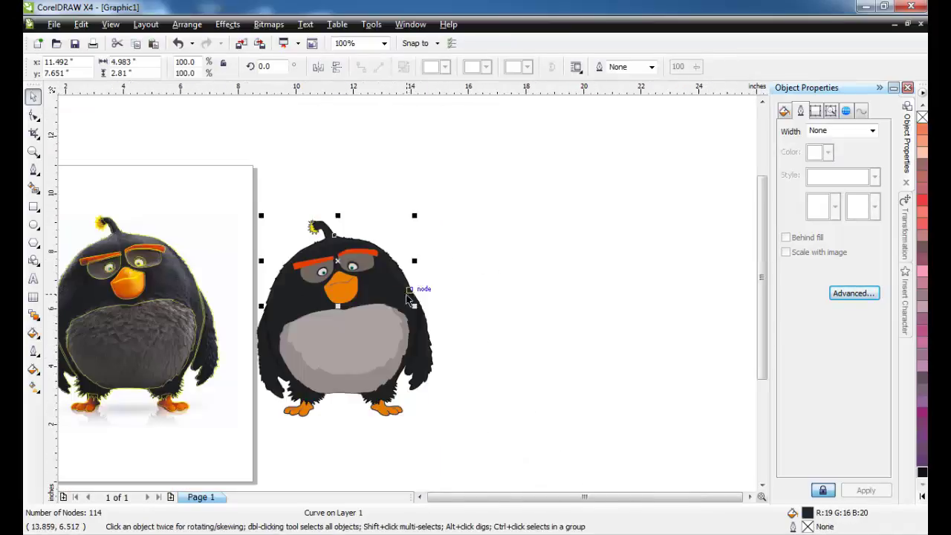
{"action": "scroll", "coordinate": [370, 307], "scroll_direction": "up", "scroll_amount": 1}
{"action": "scroll", "coordinate": [375, 315], "scroll_direction": "down", "scroll_amount": 1}
{"action": "scroll", "coordinate": [371, 371], "scroll_direction": "up", "scroll_amount": 1}
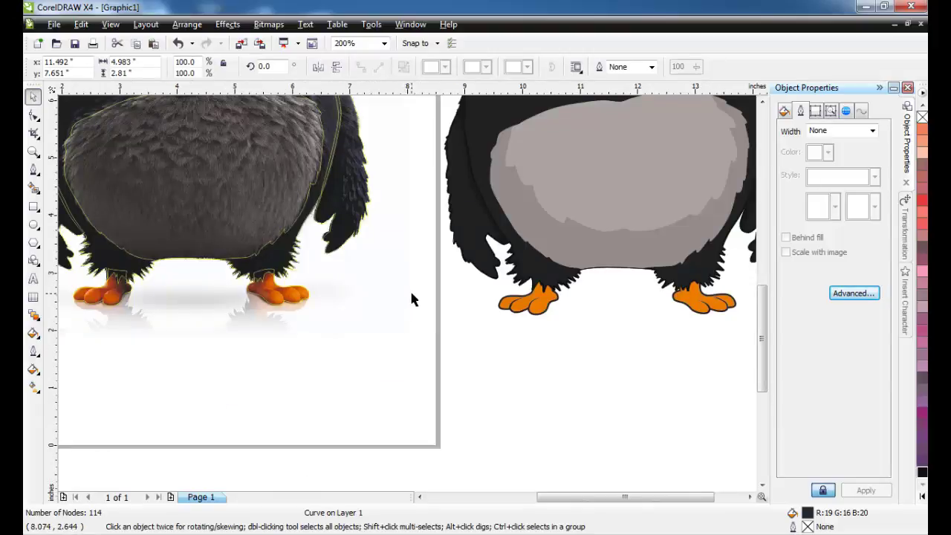
{"action": "scroll", "coordinate": [409, 297], "scroll_direction": "down", "scroll_amount": 1}
{"action": "scroll", "coordinate": [502, 178], "scroll_direction": "up", "scroll_amount": 2}
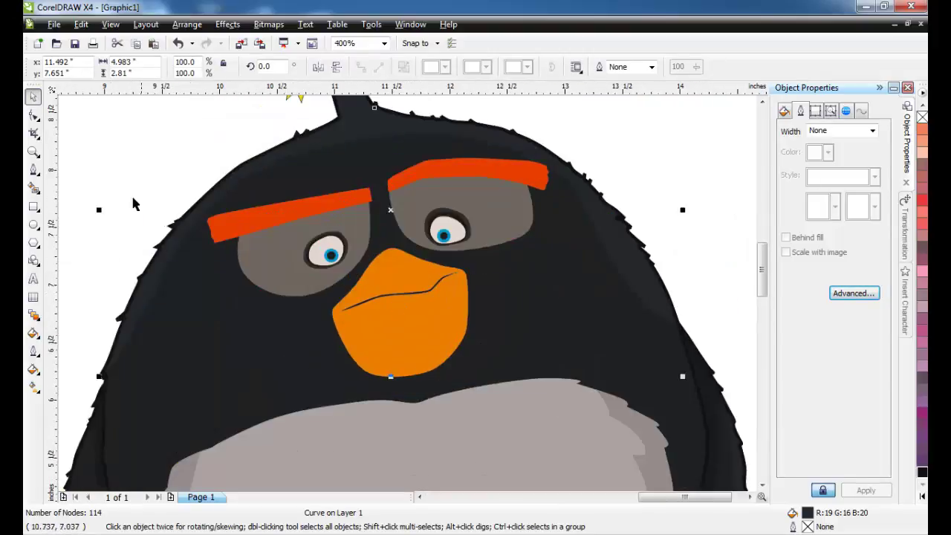
Draw a closed curve from above the beak down through its right half and around outside, about 0.97 by 1.21 inches.
{"action": "left_click", "coordinate": [33, 169]}
{"action": "scroll", "coordinate": [408, 297], "scroll_direction": "down", "scroll_amount": 2}
{"action": "scroll", "coordinate": [408, 300], "scroll_direction": "up", "scroll_amount": 3}
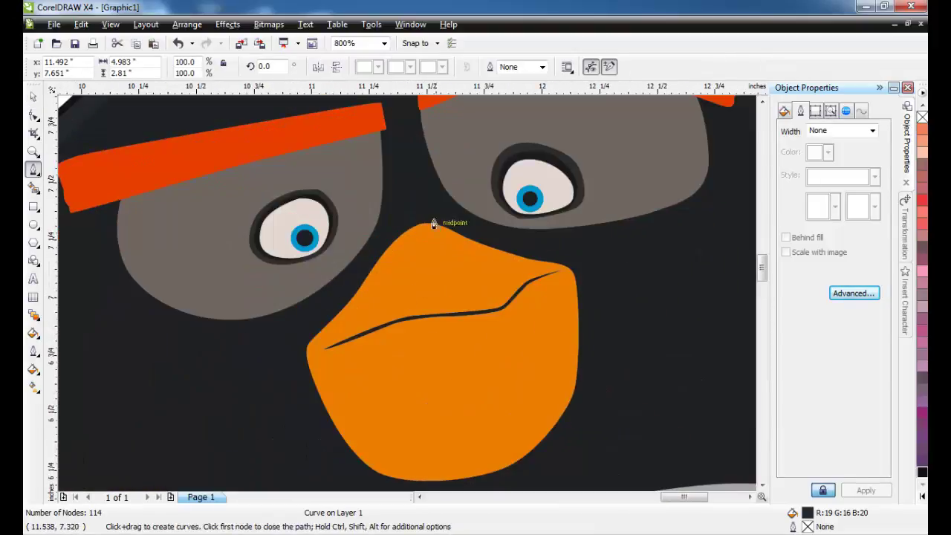
{"action": "left_click", "coordinate": [416, 196]}
{"action": "left_click_drag", "start_coordinate": [441, 254], "coordinate": [486, 307]}
{"action": "left_click", "coordinate": [495, 312]}
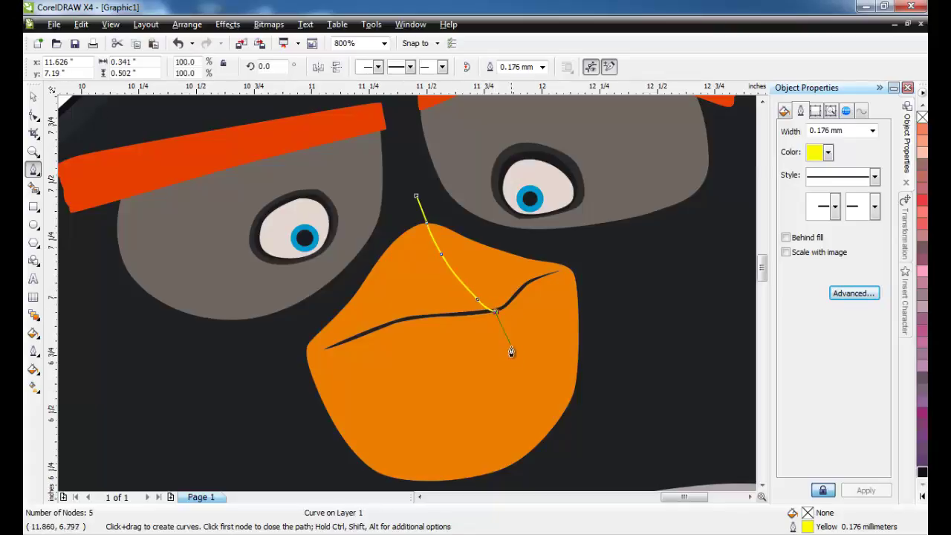
{"action": "left_click_drag", "start_coordinate": [514, 351], "coordinate": [517, 363]}
{"action": "left_click_drag", "start_coordinate": [522, 415], "coordinate": [522, 429]}
{"action": "left_click_drag", "start_coordinate": [639, 373], "coordinate": [639, 308]}
{"action": "left_click_drag", "start_coordinate": [592, 195], "coordinate": [530, 169]}
{"action": "left_click", "coordinate": [416, 196]}
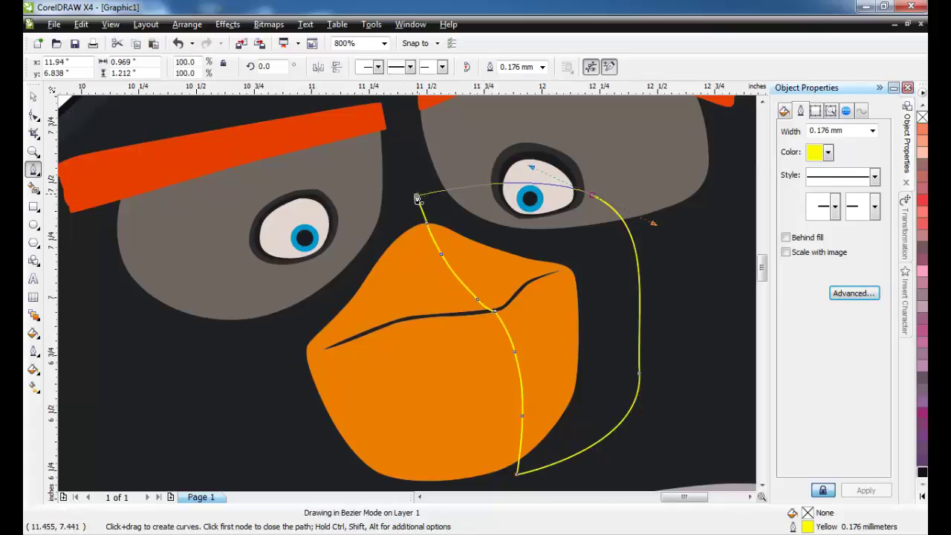
Intersect the closed curve with the orange beak and delete the yellow drawn curve.
{"action": "left_click", "coordinate": [36, 98]}
{"action": "left_click", "coordinate": [387, 279], "text": "shift"}
{"action": "left_click", "coordinate": [479, 71]}
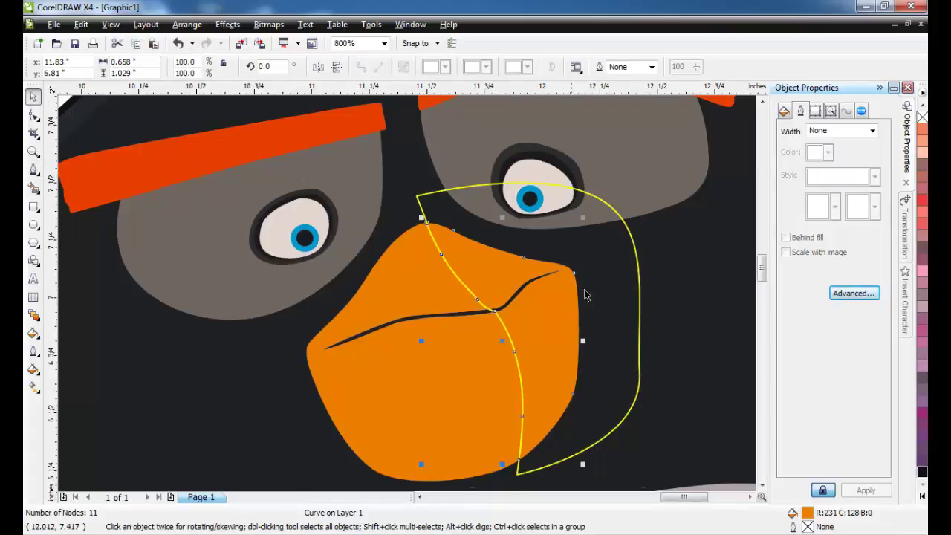
{"action": "left_click", "coordinate": [605, 289]}
{"action": "key", "text": "Delete"}
Try a lighter orange uniform fill of RGB 255, 155, 33 on the beak's right-hand shading shape.
{"action": "left_click", "coordinate": [549, 302]}
{"action": "double_click", "coordinate": [806, 514]}
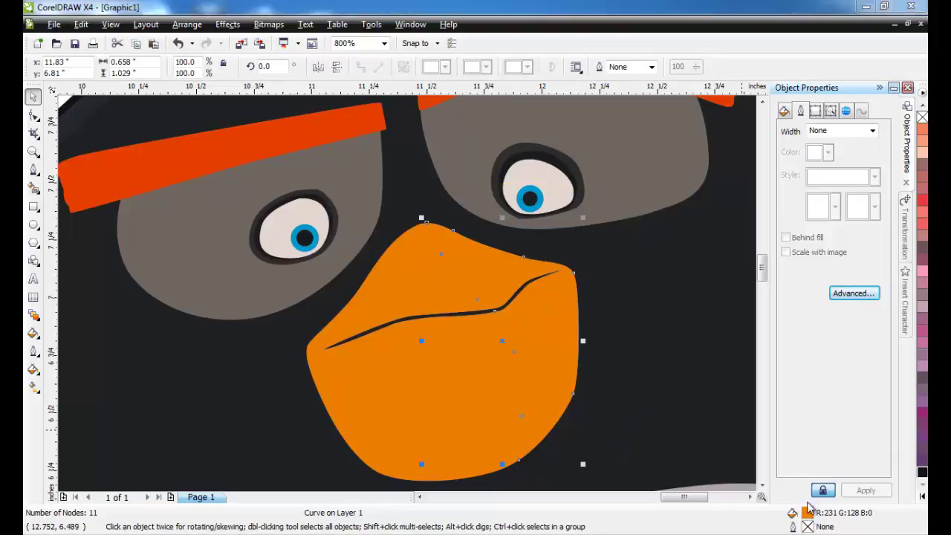
{"action": "left_click", "coordinate": [725, 201]}
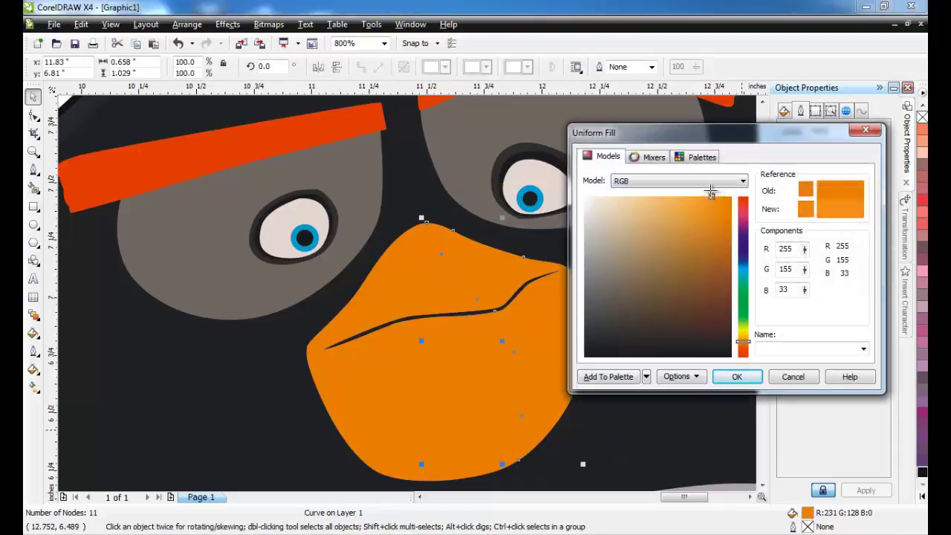
{"action": "left_click", "coordinate": [737, 377]}
{"action": "scroll", "coordinate": [407, 300], "scroll_direction": "down", "scroll_amount": 2}
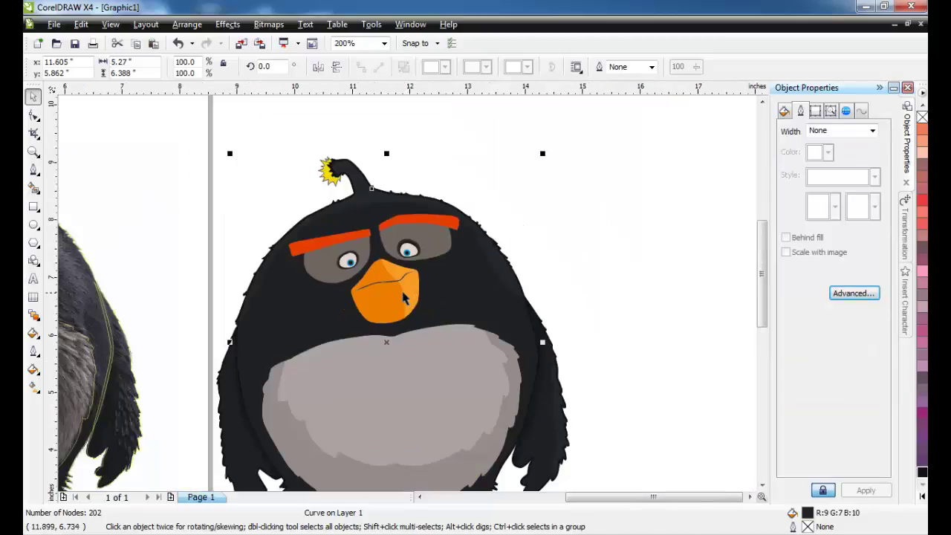
{"action": "scroll", "coordinate": [404, 298], "scroll_direction": "up", "scroll_amount": 1}
Set the uniform fill of the beak's right-hand shading shape to RGB 247, 144, 17.
{"action": "left_click", "coordinate": [409, 297]}
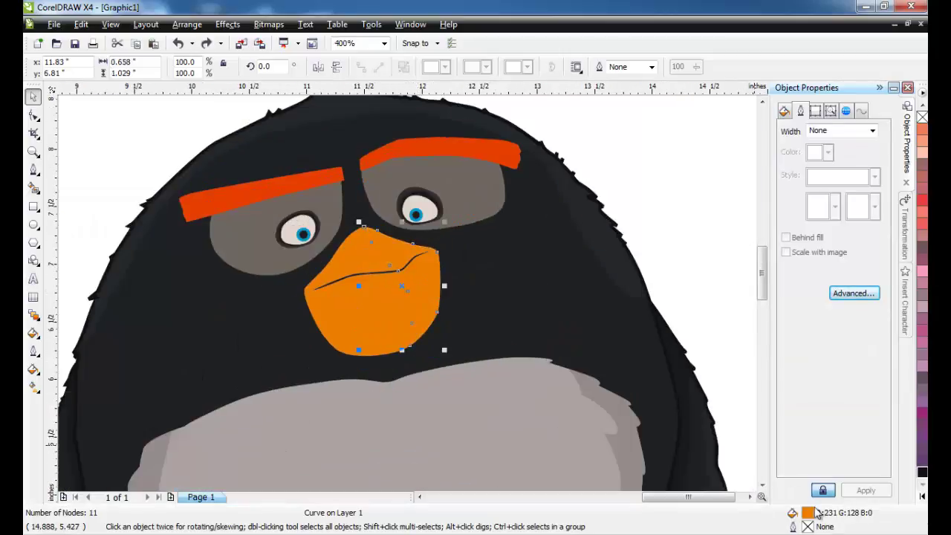
{"action": "double_click", "coordinate": [806, 514]}
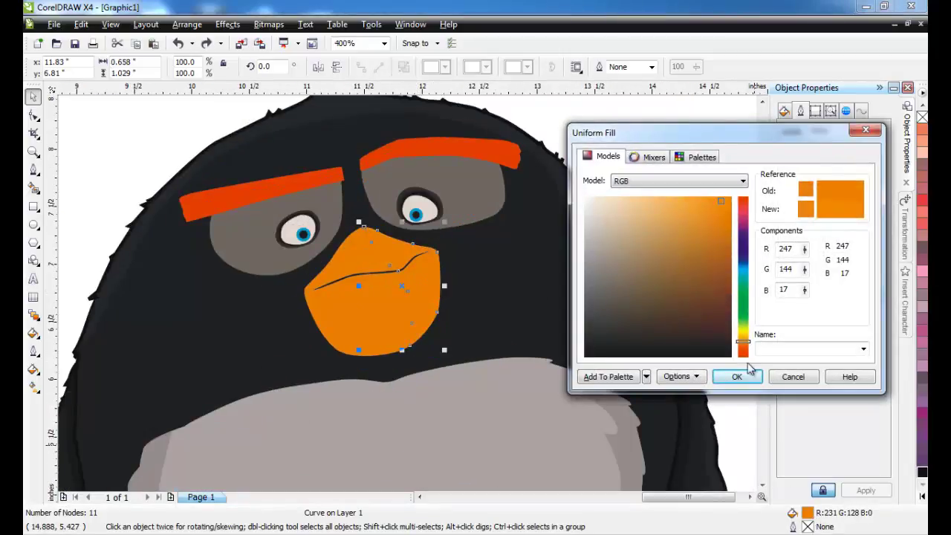
{"action": "left_click", "coordinate": [736, 376]}
{"action": "left_click", "coordinate": [583, 304]}
{"action": "scroll", "coordinate": [365, 297], "scroll_direction": "down", "scroll_amount": 1}
{"action": "scroll", "coordinate": [384, 215], "scroll_direction": "up", "scroll_amount": 2}
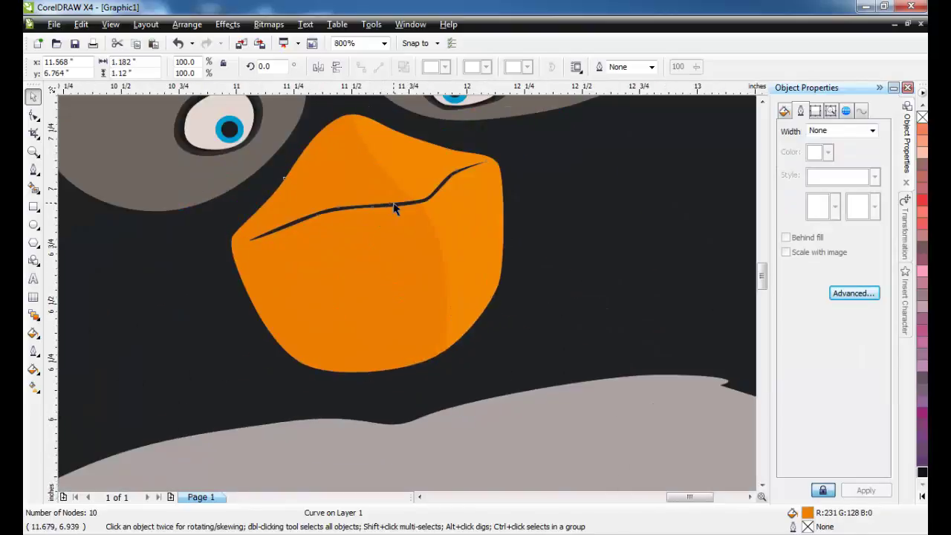
Fill the mouth line across the beak with black.
{"action": "left_click", "coordinate": [394, 205]}
{"action": "left_click", "coordinate": [921, 473]}
{"action": "left_click", "coordinate": [557, 256]}
Draw a closed crescent curve along the beak's lower left and bottom edge, about 1.22 by 0.79 inches.
{"action": "scroll", "coordinate": [408, 295], "scroll_direction": "down", "scroll_amount": 2}
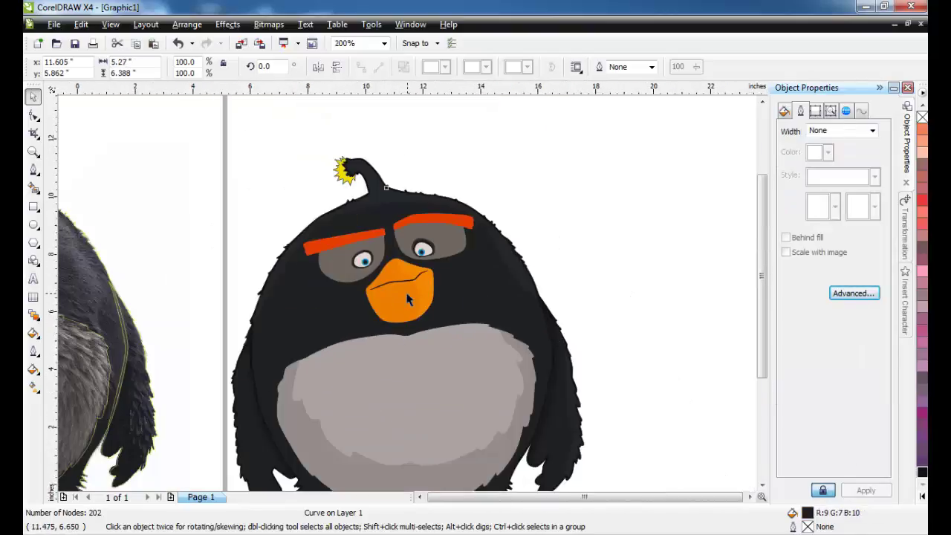
{"action": "scroll", "coordinate": [407, 299], "scroll_direction": "down", "scroll_amount": 1}
{"action": "scroll", "coordinate": [410, 306], "scroll_direction": "up", "scroll_amount": 3}
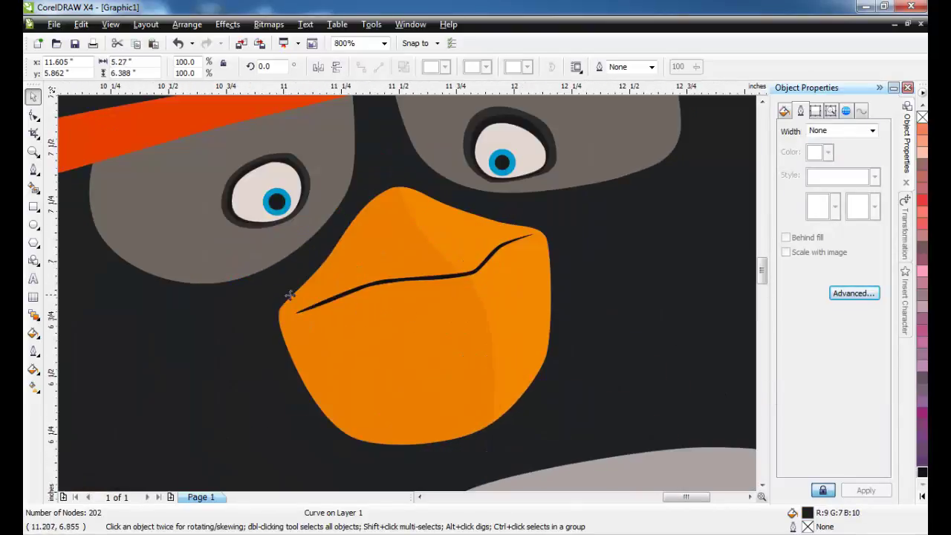
{"action": "left_click", "coordinate": [35, 172]}
{"action": "scroll", "coordinate": [413, 303], "scroll_direction": "down", "scroll_amount": 1}
{"action": "scroll", "coordinate": [402, 318], "scroll_direction": "up", "scroll_amount": 1}
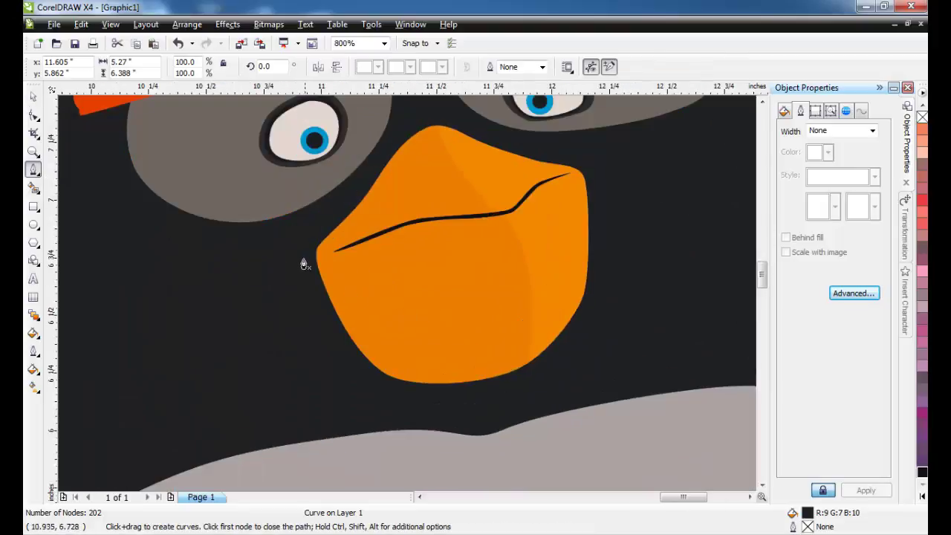
{"action": "left_click_drag", "start_coordinate": [317, 249], "coordinate": [299, 256]}
{"action": "left_click_drag", "start_coordinate": [390, 362], "coordinate": [425, 389]}
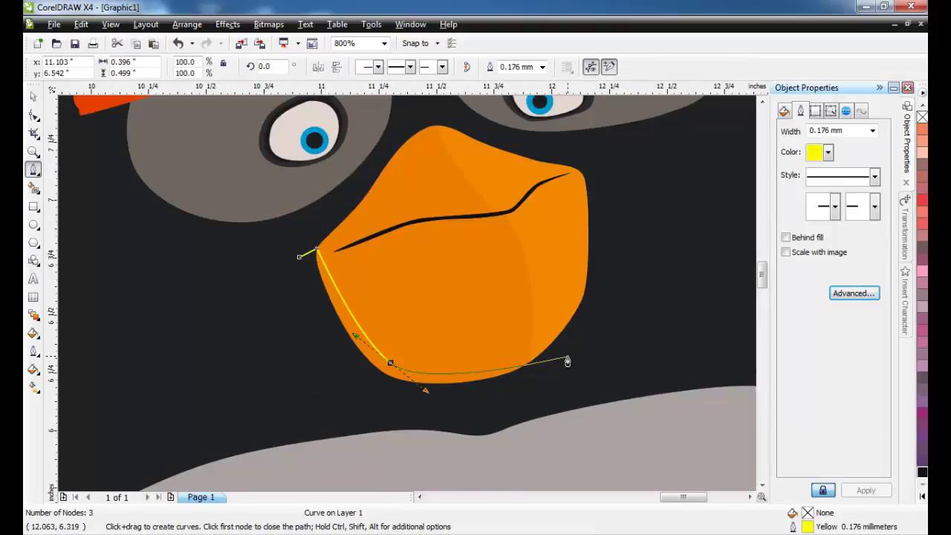
{"action": "left_click", "coordinate": [567, 356]}
{"action": "left_click_drag", "start_coordinate": [336, 405], "coordinate": [250, 326]}
{"action": "left_click", "coordinate": [300, 257]}
Intersect the crescent curve with the beak and delete the yellow drawn crescent.
{"action": "left_click", "coordinate": [33, 98]}
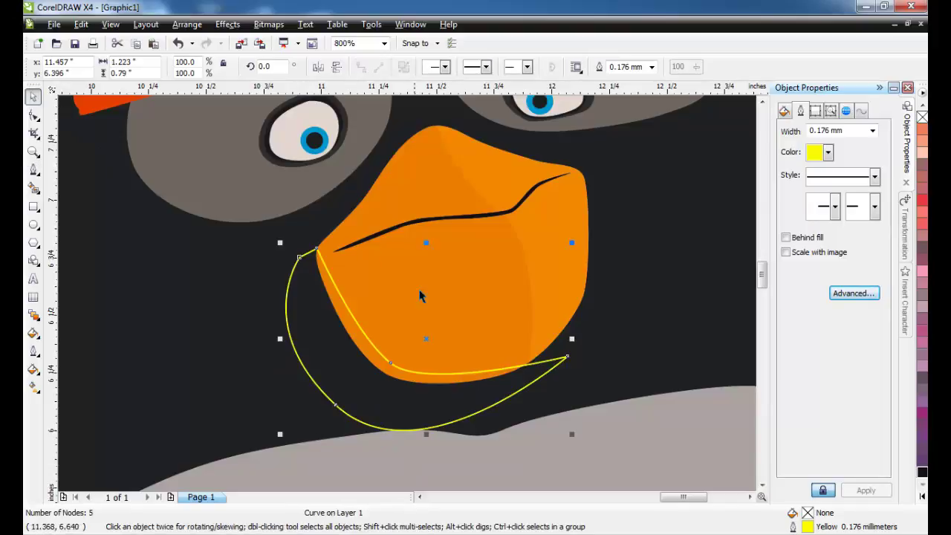
{"action": "left_click", "coordinate": [420, 295], "text": "shift"}
{"action": "left_click", "coordinate": [482, 68]}
{"action": "left_click", "coordinate": [304, 281]}
{"action": "key", "text": "Delete"}
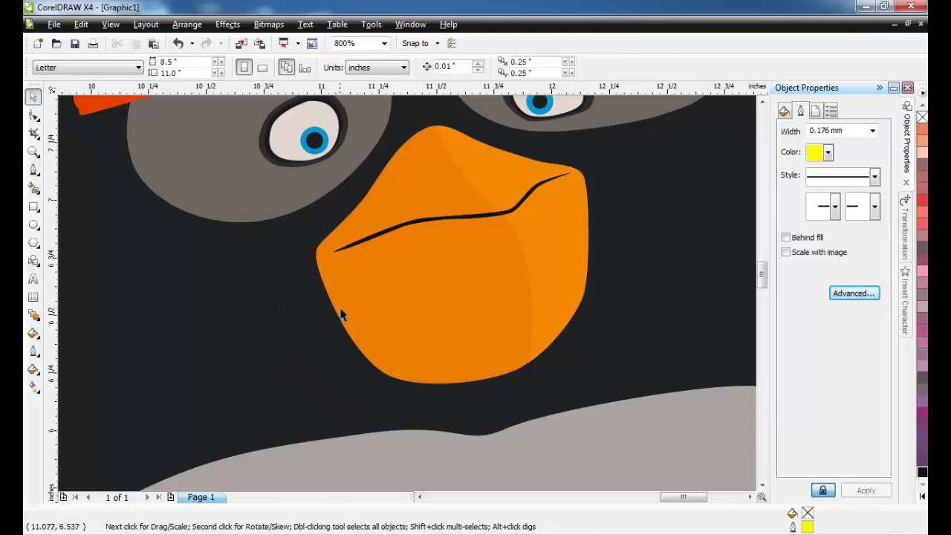
Select the intersected shape along the beak's lower edge and give it a slightly darker orange uniform RGB fill.
{"action": "left_click", "coordinate": [341, 315]}
{"action": "double_click", "coordinate": [807, 514]}
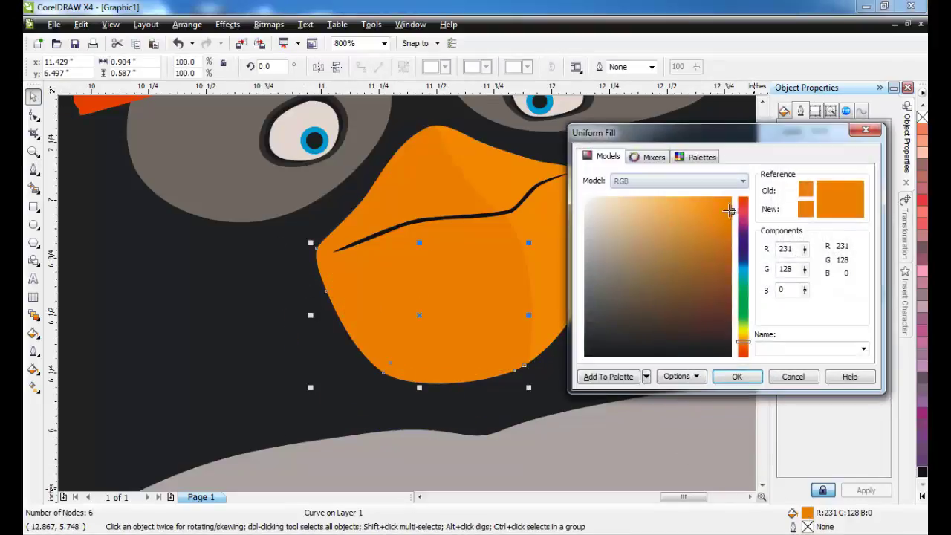
{"action": "left_click", "coordinate": [731, 233]}
{"action": "left_click", "coordinate": [748, 379]}
{"action": "left_click", "coordinate": [567, 369]}
{"action": "scroll", "coordinate": [534, 368], "scroll_direction": "down", "scroll_amount": 2}
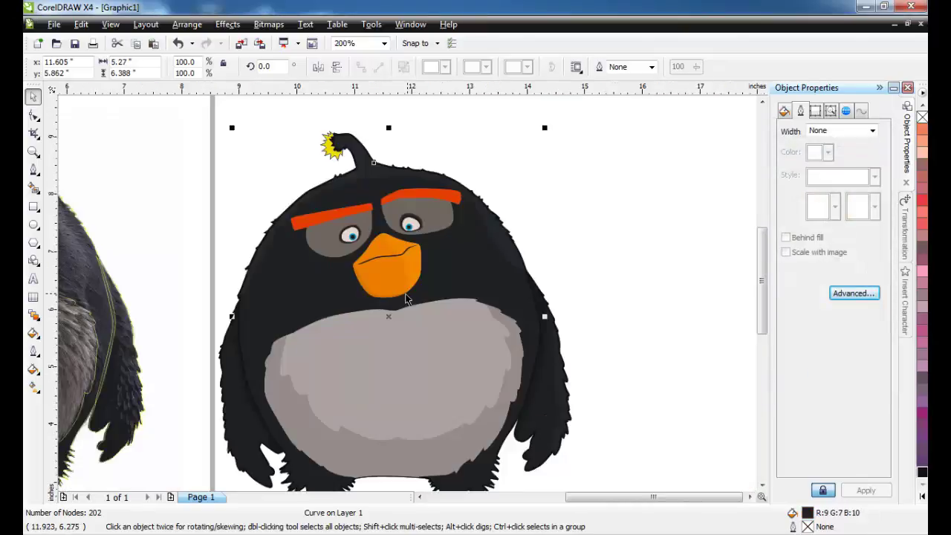
{"action": "left_click", "coordinate": [592, 260]}
Give both red eyebrows a 0.5 mm black outline and convert the outlines to objects.
{"action": "scroll", "coordinate": [381, 294], "scroll_direction": "down", "scroll_amount": 1}
{"action": "scroll", "coordinate": [369, 255], "scroll_direction": "up", "scroll_amount": 2}
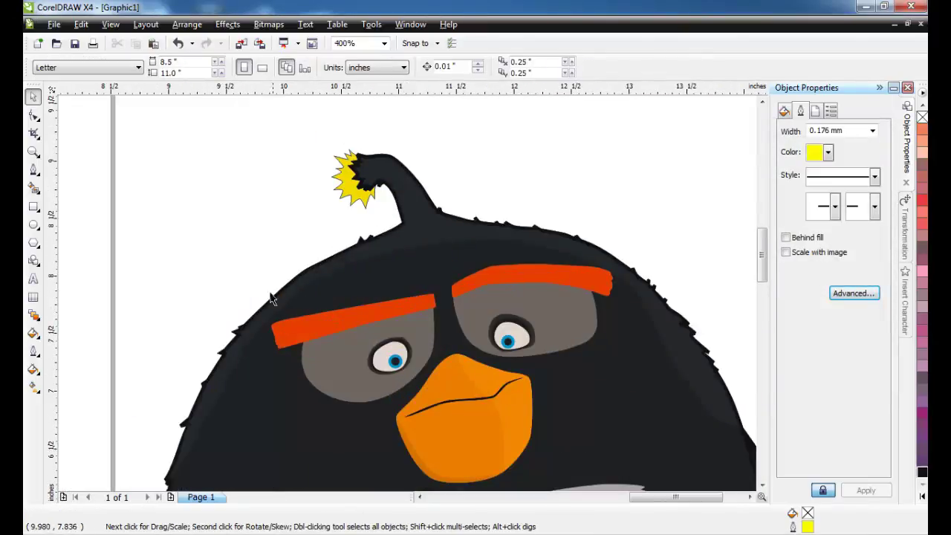
{"action": "left_click", "coordinate": [322, 325]}
{"action": "left_click", "coordinate": [532, 281], "text": "shift"}
{"action": "scroll", "coordinate": [518, 335], "scroll_direction": "down", "scroll_amount": 2}
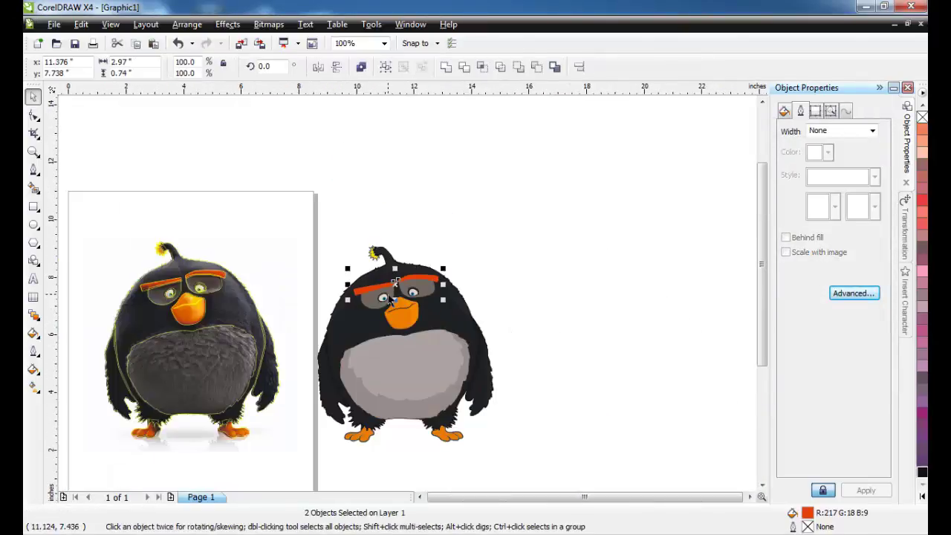
{"action": "scroll", "coordinate": [419, 290], "scroll_direction": "up", "scroll_amount": 3}
{"action": "scroll", "coordinate": [419, 290], "scroll_direction": "down", "scroll_amount": 1}
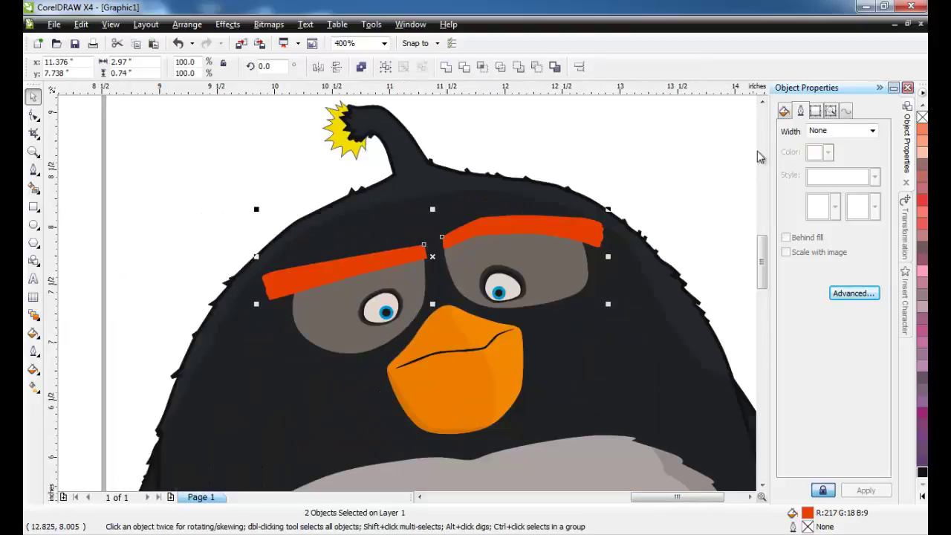
{"action": "left_click", "coordinate": [873, 132]}
{"action": "left_click", "coordinate": [830, 190]}
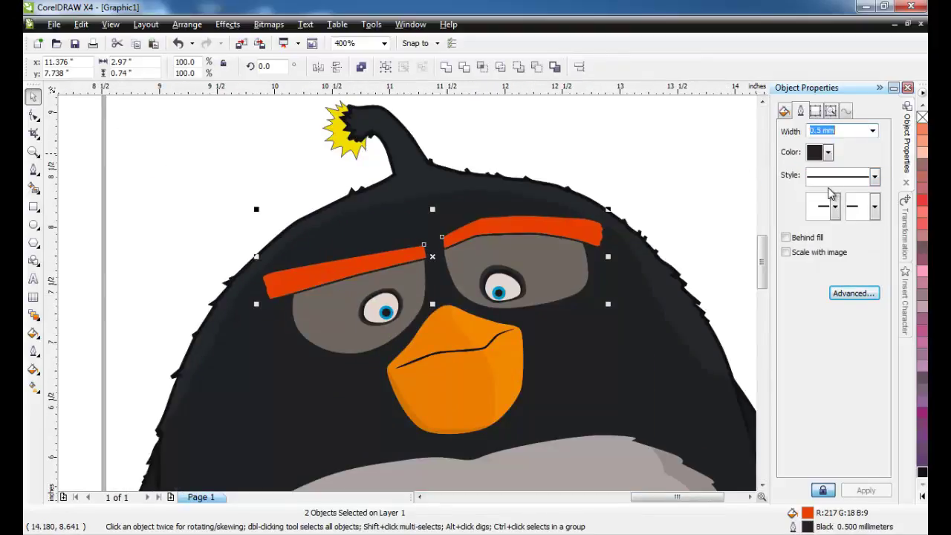
{"action": "key", "text": "ctrl+shift+q"}
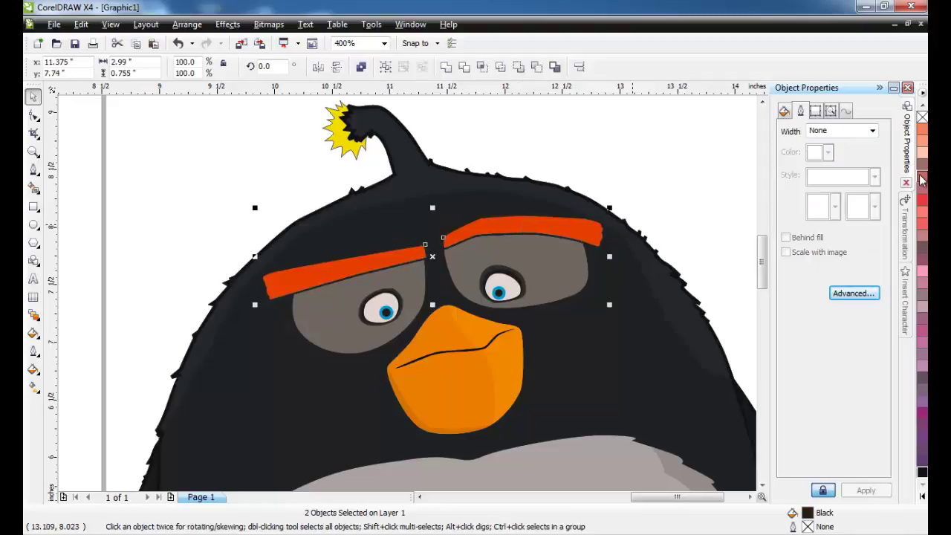
Select the outline objects of both eyebrows and fill them with black.
{"action": "key", "text": "Escape"}
{"action": "scroll", "coordinate": [410, 289], "scroll_direction": "up", "scroll_amount": 2}
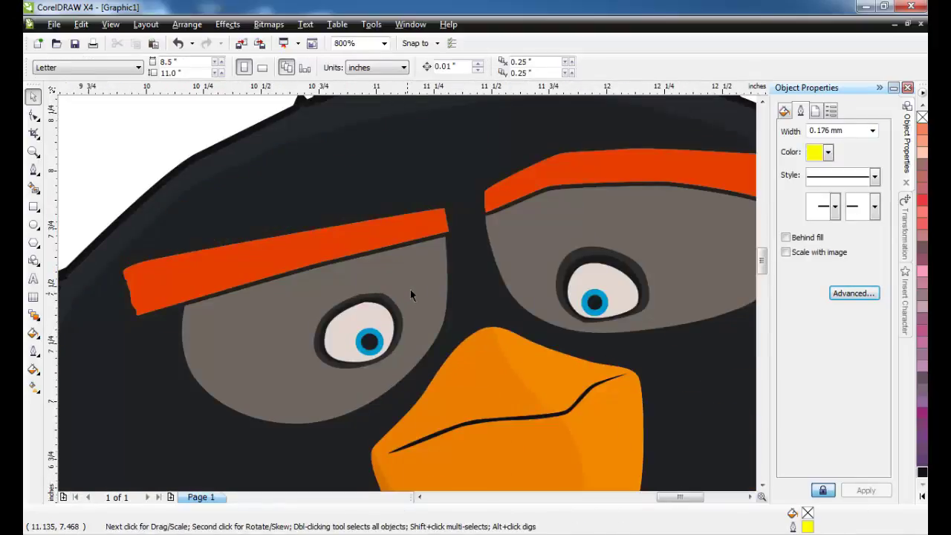
{"action": "scroll", "coordinate": [416, 237], "scroll_direction": "up", "scroll_amount": 4}
{"action": "left_click", "coordinate": [436, 292]}
{"action": "left_click", "coordinate": [580, 213], "text": "shift"}
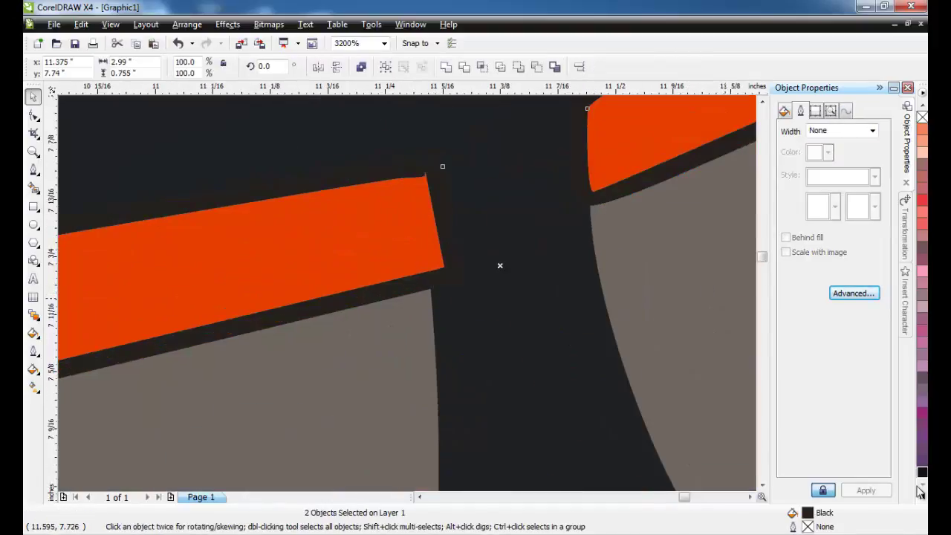
{"action": "left_click", "coordinate": [408, 297]}
{"action": "scroll", "coordinate": [406, 296], "scroll_direction": "down", "scroll_amount": 6}
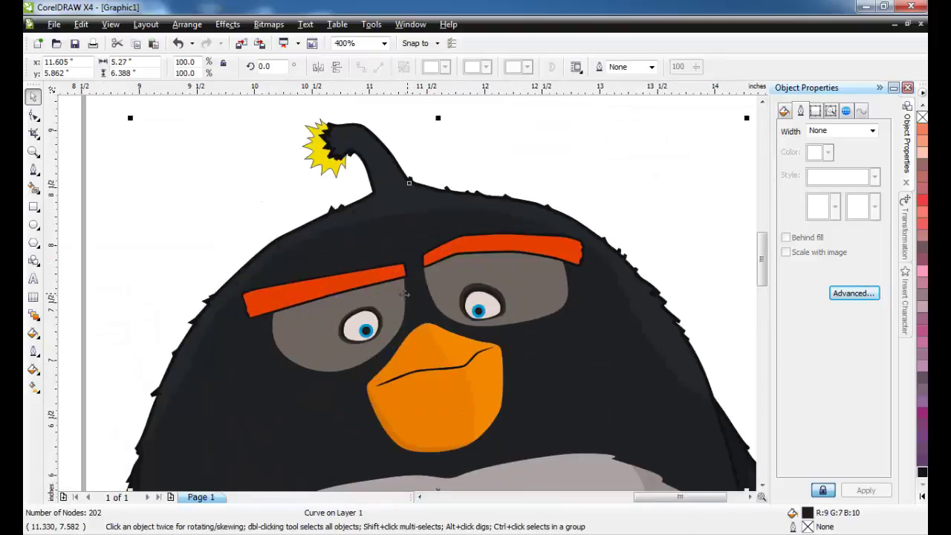
Draw a closed curve whose upper edge runs lengthwise through both eyebrows and which encloses their lower halves, about 3.17 by 0.78 inches.
{"action": "left_click", "coordinate": [33, 169]}
{"action": "scroll", "coordinate": [251, 322], "scroll_direction": "up", "scroll_amount": 1}
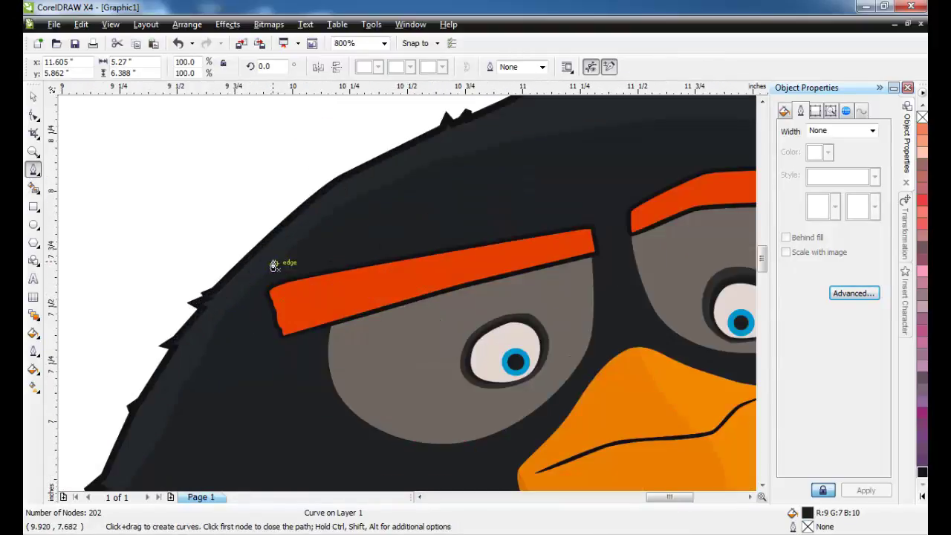
{"action": "left_click", "coordinate": [250, 327]}
{"action": "left_click", "coordinate": [616, 242]}
{"action": "scroll", "coordinate": [661, 207], "scroll_direction": "up", "scroll_amount": 1}
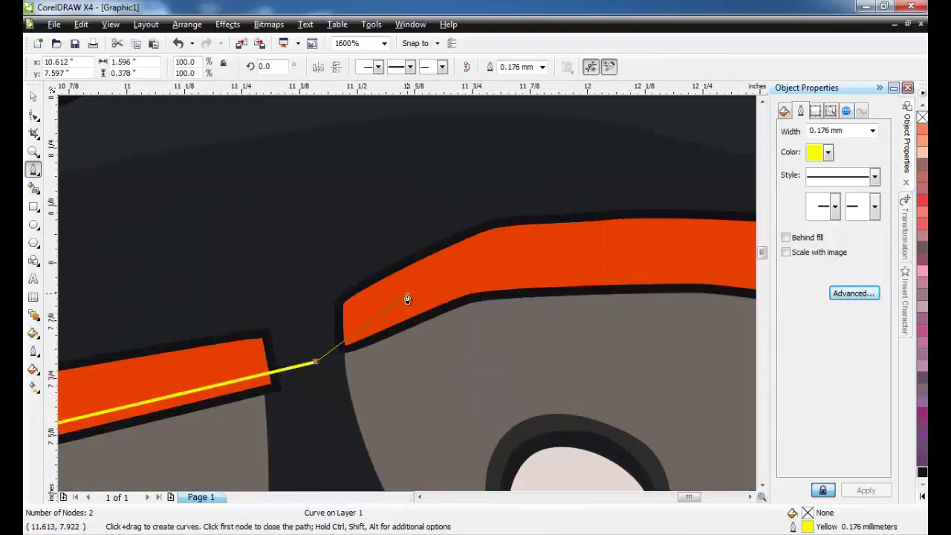
{"action": "left_click", "coordinate": [325, 327]}
{"action": "left_click_drag", "start_coordinate": [486, 271], "coordinate": [524, 262]}
{"action": "scroll", "coordinate": [582, 258], "scroll_direction": "down", "scroll_amount": 1}
{"action": "scroll", "coordinate": [461, 312], "scroll_direction": "up", "scroll_amount": 1}
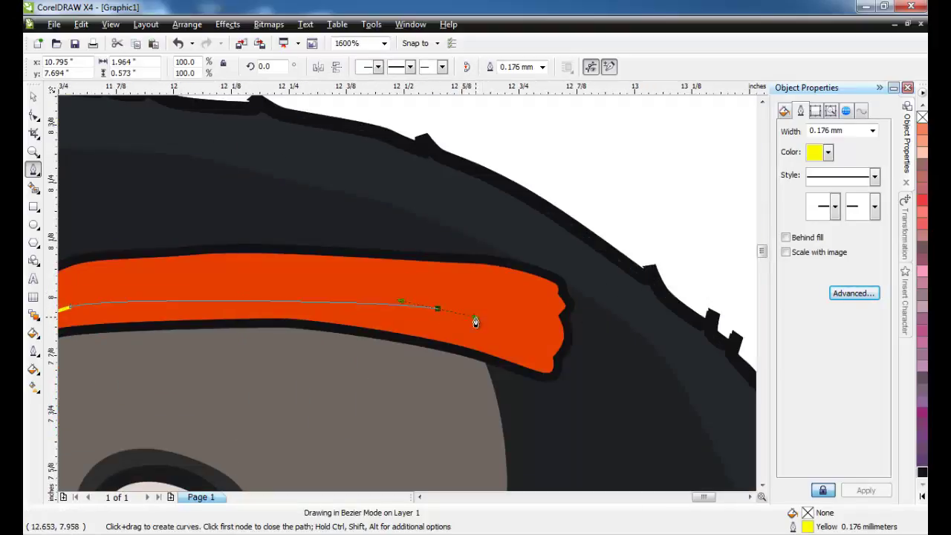
{"action": "left_click", "coordinate": [626, 319]}
{"action": "scroll", "coordinate": [585, 390], "scroll_direction": "down", "scroll_amount": 2}
{"action": "left_click_drag", "start_coordinate": [135, 340], "coordinate": [73, 344]}
{"action": "scroll", "coordinate": [74, 344], "scroll_direction": "up", "scroll_amount": 1}
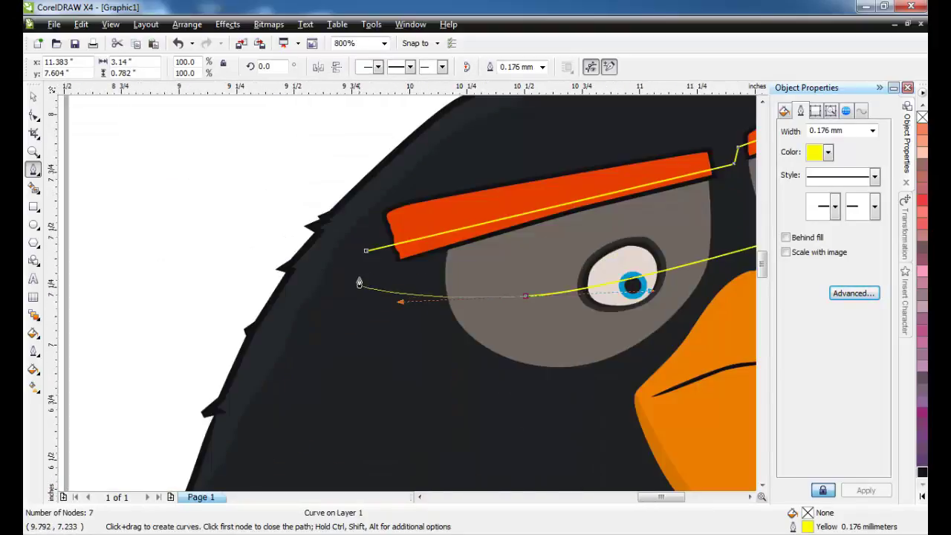
{"action": "left_click_drag", "start_coordinate": [359, 254], "coordinate": [361, 245]}
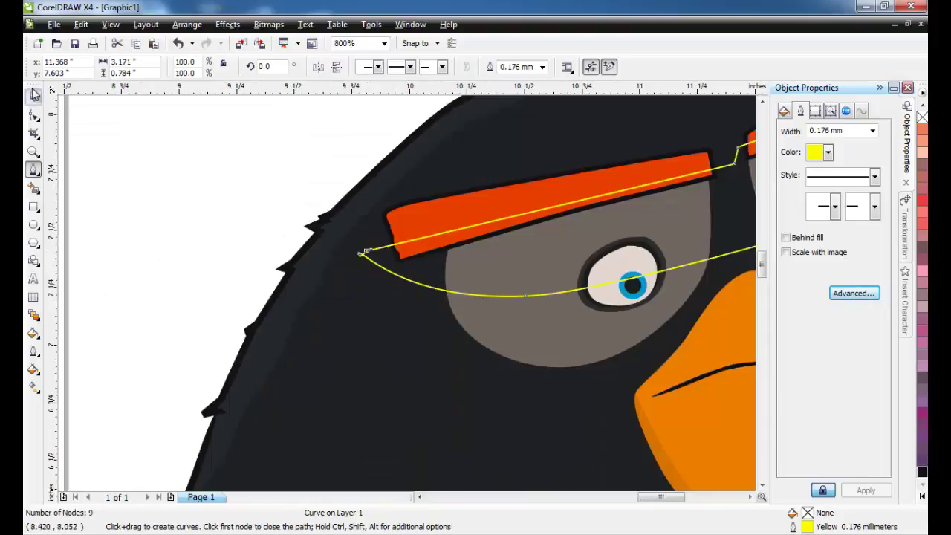
Intersect the closed curve with each of the two red eyebrows and delete the yellow drawn curve.
{"action": "left_click", "coordinate": [33, 98]}
{"action": "left_click", "coordinate": [421, 208], "text": "shift"}
{"action": "left_click", "coordinate": [482, 67]}
{"action": "scroll", "coordinate": [692, 173], "scroll_direction": "down", "scroll_amount": 1}
{"action": "scroll", "coordinate": [574, 298], "scroll_direction": "up", "scroll_amount": 1}
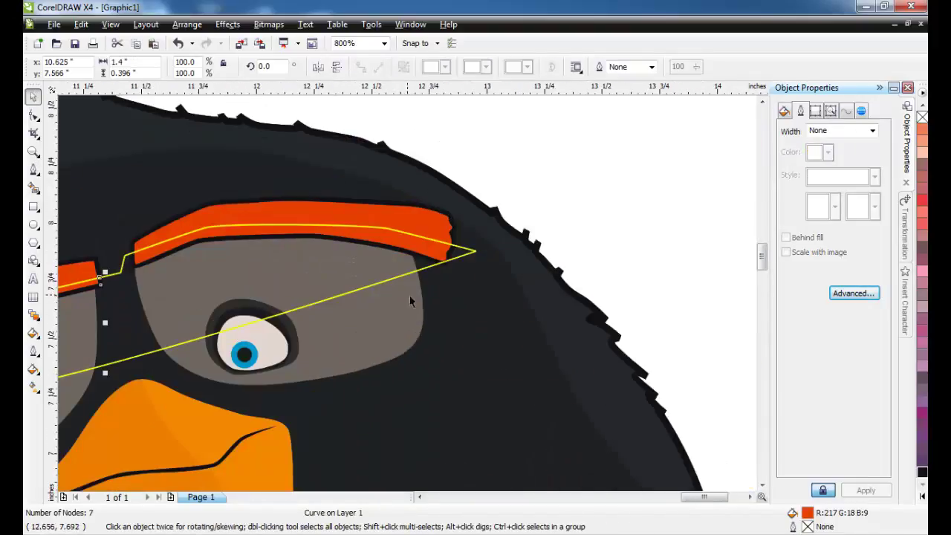
{"action": "left_click", "coordinate": [428, 265]}
{"action": "left_click", "coordinate": [426, 225], "text": "shift"}
{"action": "left_click", "coordinate": [483, 68]}
{"action": "left_click", "coordinate": [484, 144]}
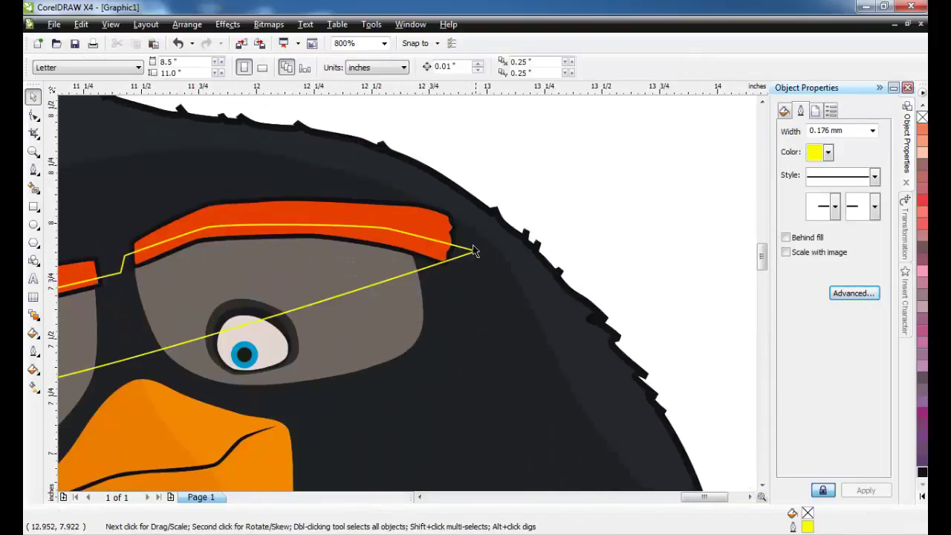
{"action": "left_click", "coordinate": [474, 251]}
{"action": "key", "text": "Delete"}
Select the intersected lower shapes of both eyebrows and give them a darker red uniform fill of RGB 163, 8, 0.
{"action": "left_click", "coordinate": [394, 244]}
{"action": "scroll", "coordinate": [285, 269], "scroll_direction": "down", "scroll_amount": 1}
{"action": "scroll", "coordinate": [312, 318], "scroll_direction": "up", "scroll_amount": 1}
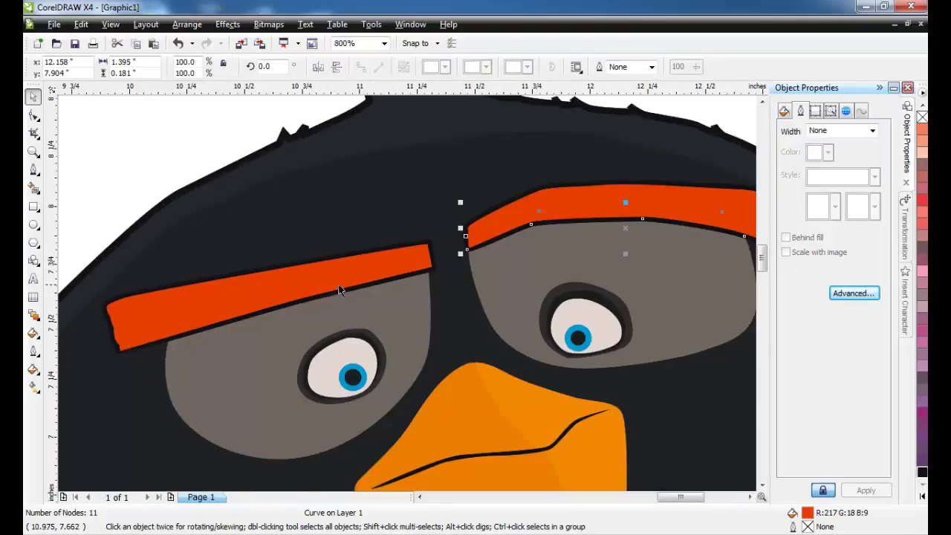
{"action": "left_click", "coordinate": [271, 306], "text": "shift"}
{"action": "double_click", "coordinate": [807, 513]}
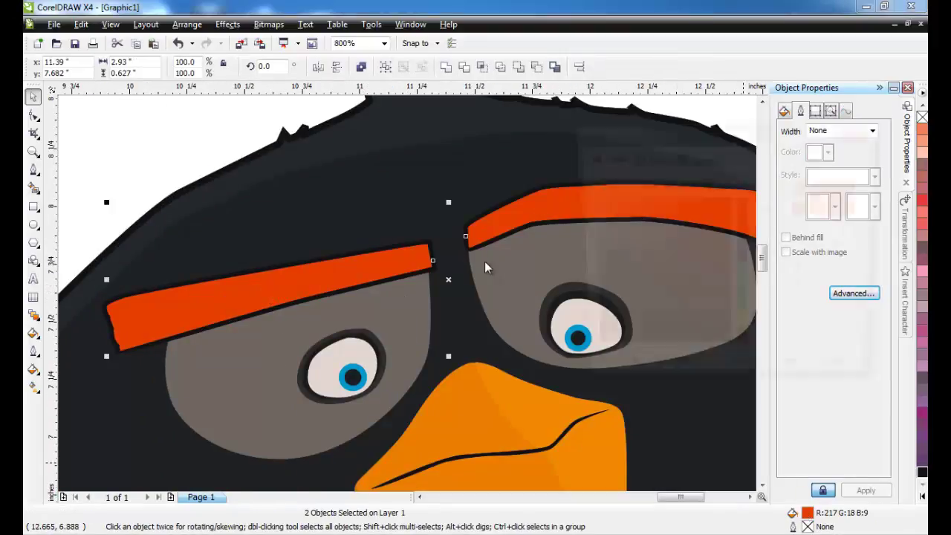
{"action": "left_click", "coordinate": [735, 377]}
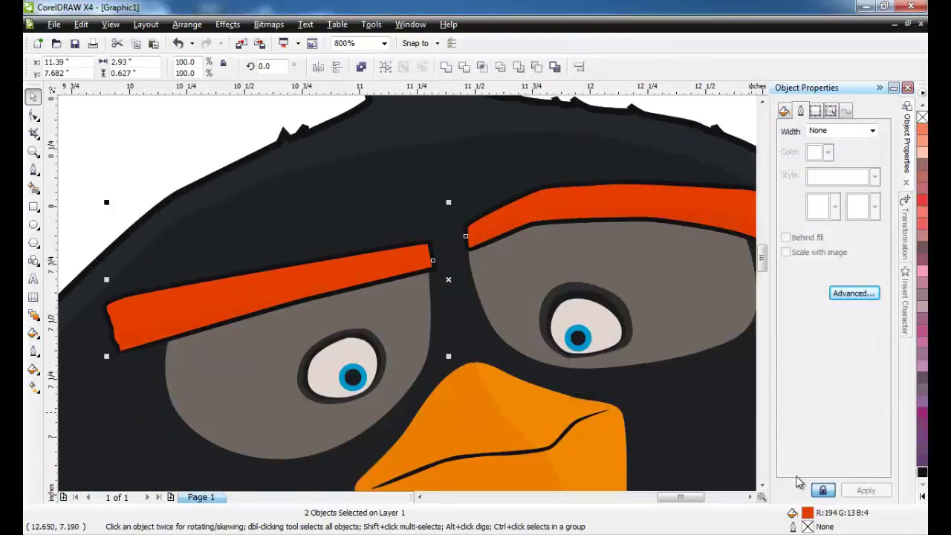
{"action": "double_click", "coordinate": [808, 514]}
{"action": "left_click", "coordinate": [734, 256]}
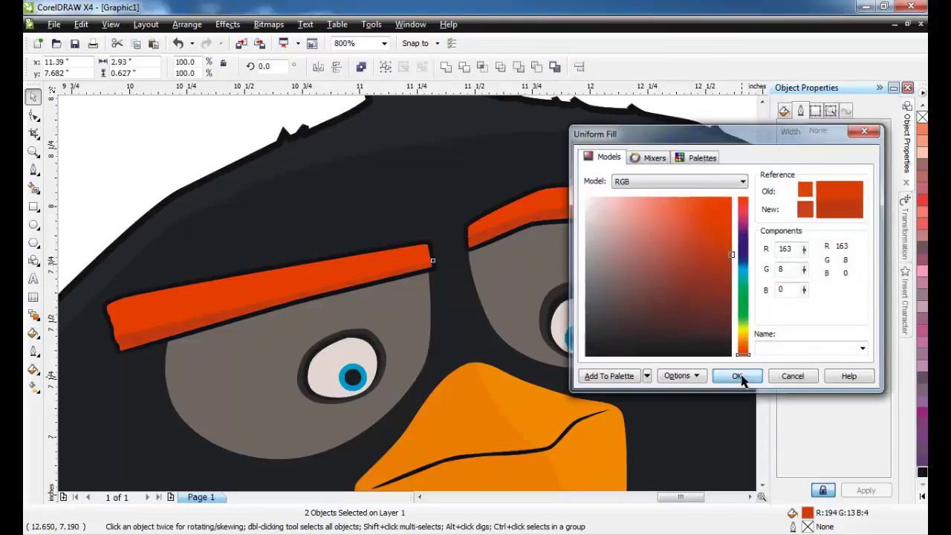
{"action": "left_click", "coordinate": [735, 376]}
{"action": "left_click", "coordinate": [614, 298]}
Draw a closed shading curve down the left foot's ankle, along its toe creases and around its outer right side, about 1.22 by 1.02 inches.
{"action": "scroll", "coordinate": [614, 298], "scroll_direction": "down", "scroll_amount": 2}
{"action": "left_click", "coordinate": [529, 215]}
{"action": "scroll", "coordinate": [381, 319], "scroll_direction": "down", "scroll_amount": 1}
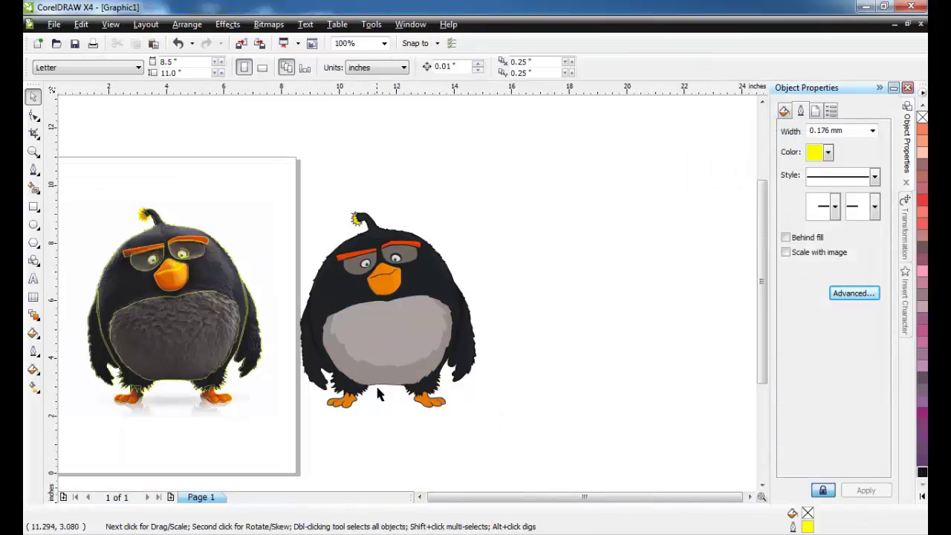
{"action": "scroll", "coordinate": [375, 390], "scroll_direction": "up", "scroll_amount": 2}
{"action": "left_click", "coordinate": [34, 172]}
{"action": "scroll", "coordinate": [410, 297], "scroll_direction": "down", "scroll_amount": 2}
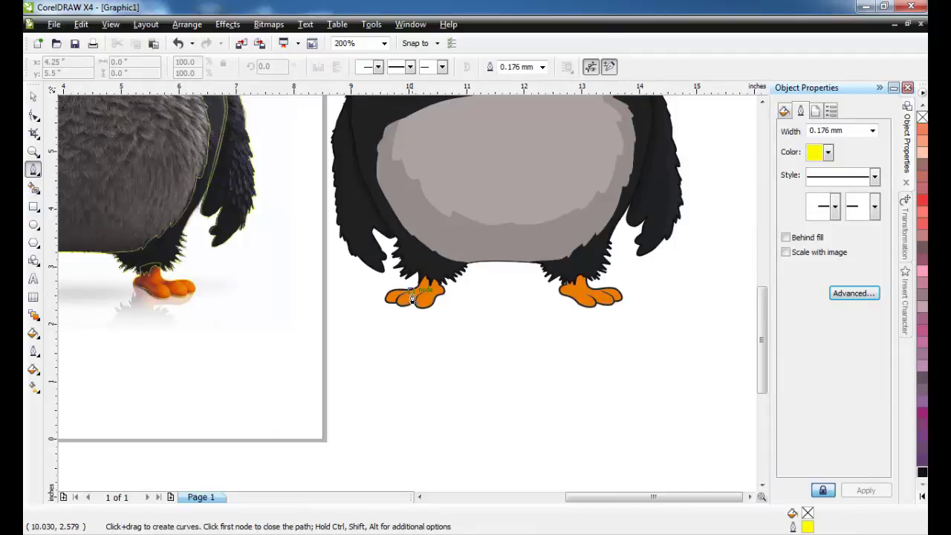
{"action": "scroll", "coordinate": [407, 298], "scroll_direction": "up", "scroll_amount": 1}
{"action": "scroll", "coordinate": [407, 299], "scroll_direction": "up", "scroll_amount": 3}
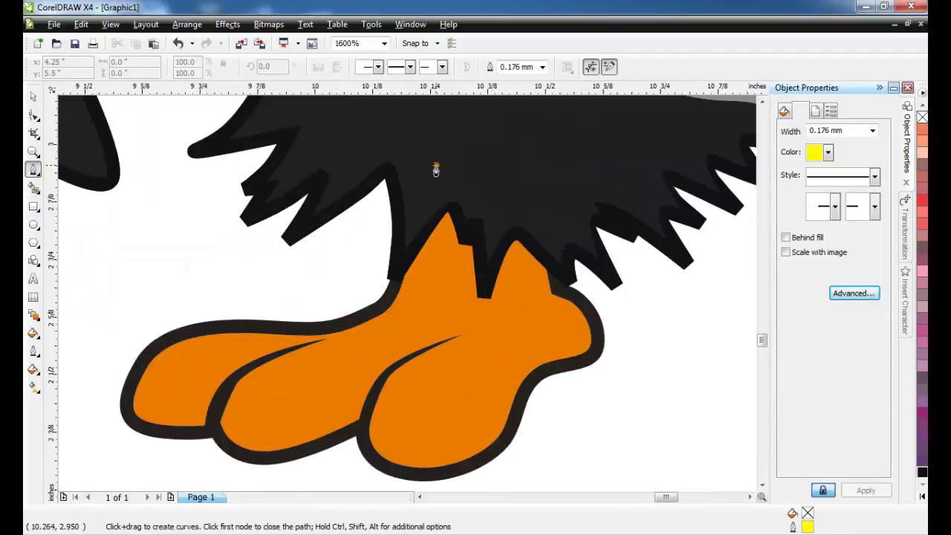
{"action": "left_click_drag", "start_coordinate": [472, 290], "coordinate": [472, 292]}
{"action": "left_click_drag", "start_coordinate": [488, 329], "coordinate": [495, 357]}
{"action": "left_click_drag", "start_coordinate": [480, 395], "coordinate": [483, 419]}
{"action": "left_click_drag", "start_coordinate": [488, 462], "coordinate": [479, 478]}
{"action": "scroll", "coordinate": [470, 482], "scroll_direction": "down", "scroll_amount": 1}
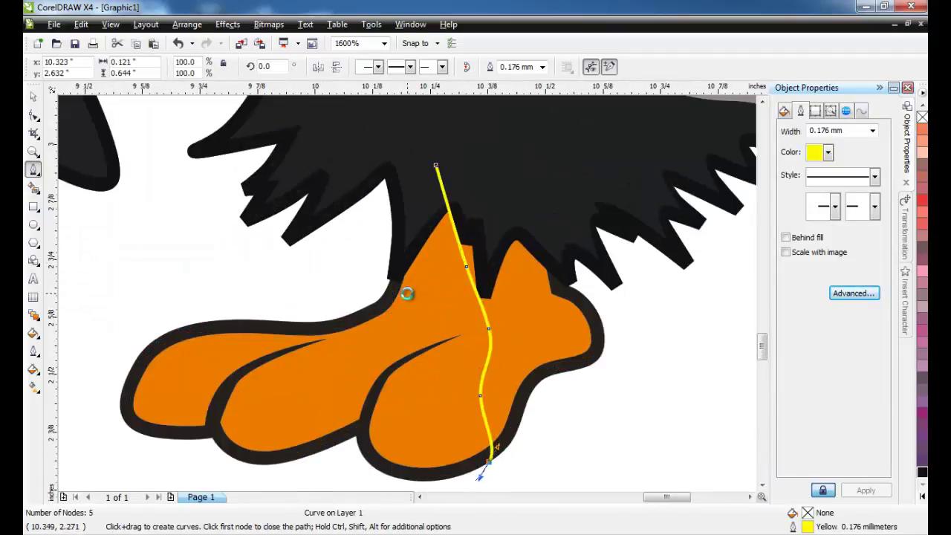
{"action": "scroll", "coordinate": [407, 295], "scroll_direction": "up", "scroll_amount": 1}
{"action": "left_click_drag", "start_coordinate": [309, 335], "coordinate": [279, 320]}
{"action": "left_click_drag", "start_coordinate": [297, 258], "coordinate": [295, 239]}
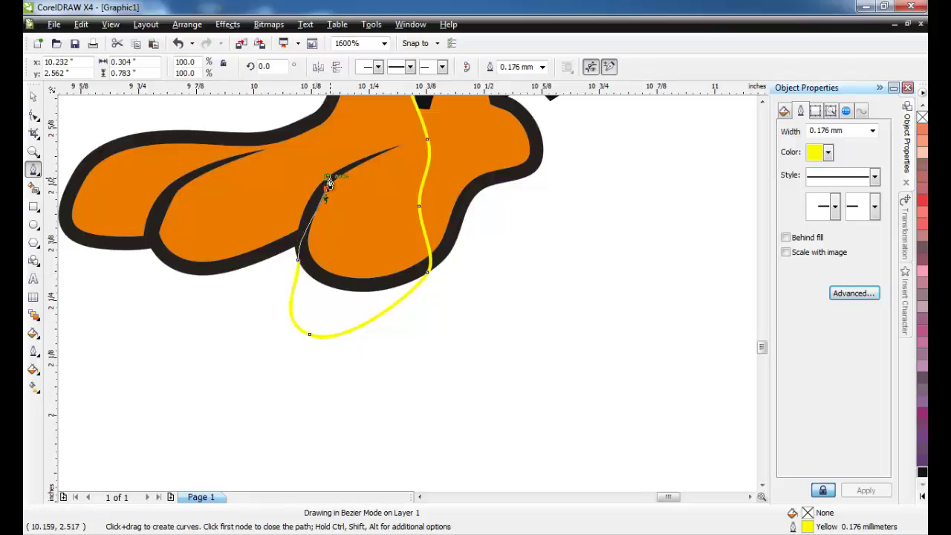
{"action": "left_click_drag", "start_coordinate": [340, 173], "coordinate": [360, 162]}
{"action": "left_click_drag", "start_coordinate": [284, 192], "coordinate": [261, 218]}
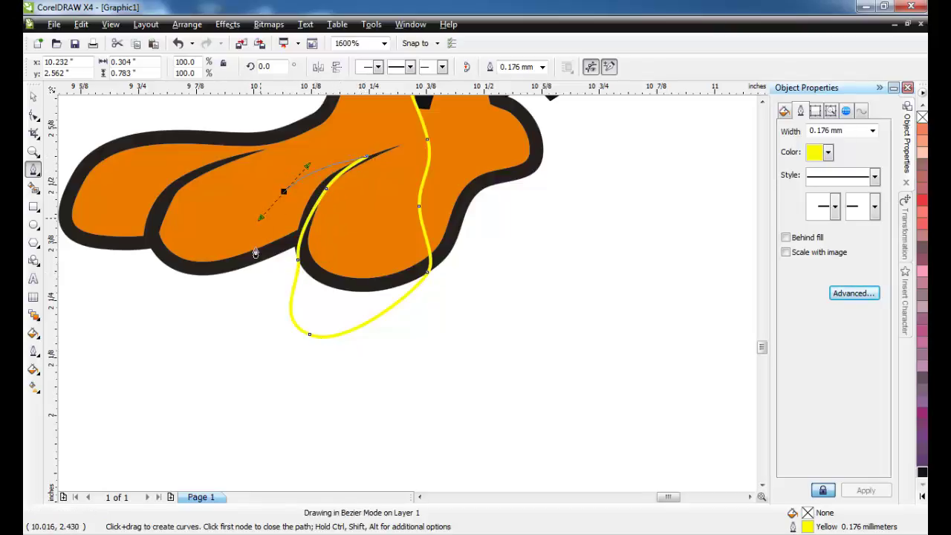
{"action": "left_click_drag", "start_coordinate": [247, 285], "coordinate": [221, 311]}
{"action": "left_click_drag", "start_coordinate": [160, 305], "coordinate": [142, 288]}
{"action": "left_click_drag", "start_coordinate": [158, 212], "coordinate": [209, 164]}
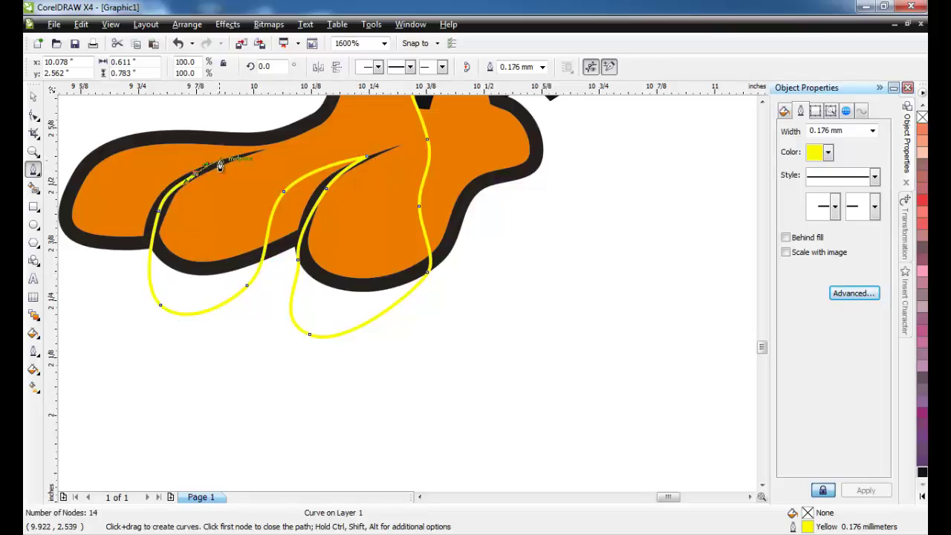
{"action": "left_click", "coordinate": [220, 160]}
{"action": "left_click_drag", "start_coordinate": [138, 179], "coordinate": [113, 203]}
{"action": "left_click_drag", "start_coordinate": [99, 260], "coordinate": [96, 279]}
{"action": "scroll", "coordinate": [127, 315], "scroll_direction": "down", "scroll_amount": 1}
{"action": "left_click", "coordinate": [483, 331]}
{"action": "left_click_drag", "start_coordinate": [674, 292], "coordinate": [673, 190]}
{"action": "left_click_drag", "start_coordinate": [529, 121], "coordinate": [394, 138]}
Intersect the shading curve with the orange left foot and delete the yellow drawn curve.
{"action": "left_click", "coordinate": [34, 99]}
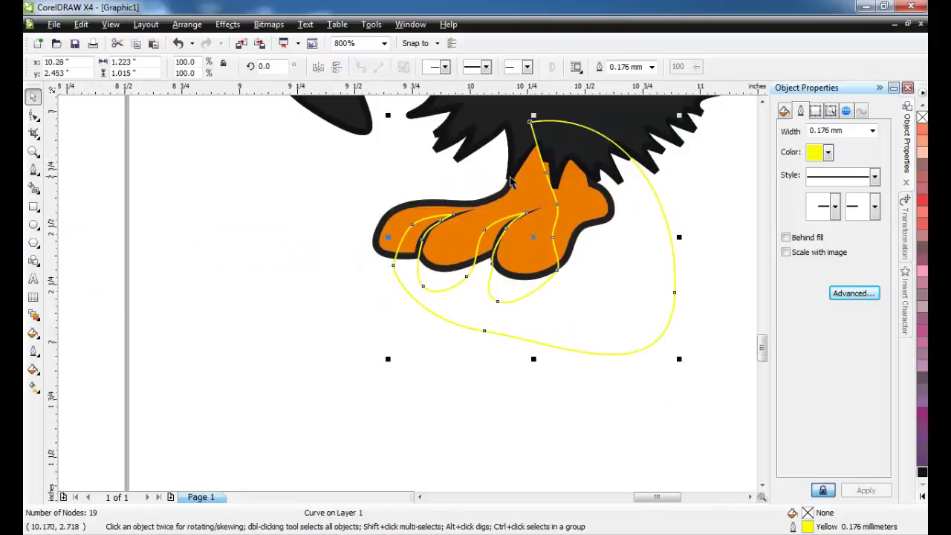
{"action": "left_click", "coordinate": [526, 185], "text": "shift"}
{"action": "left_click", "coordinate": [484, 67]}
{"action": "left_click", "coordinate": [599, 324]}
{"action": "left_click", "coordinate": [587, 352]}
{"action": "key", "text": "Delete"}
Give the intersected shading shape on the left foot a darker orange uniform fill of RGB 199, 103, 6.
{"action": "left_click", "coordinate": [601, 219]}
{"action": "double_click", "coordinate": [806, 514]}
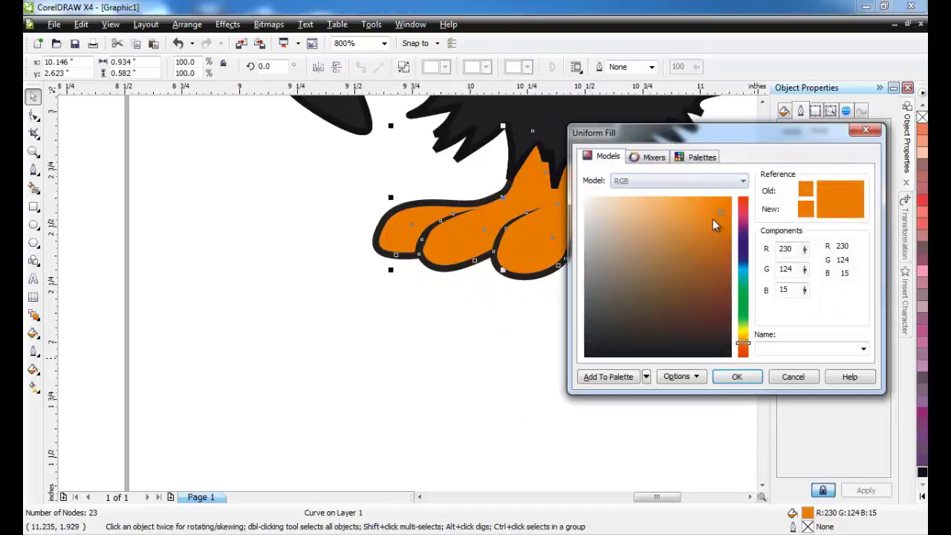
{"action": "left_click", "coordinate": [736, 376]}
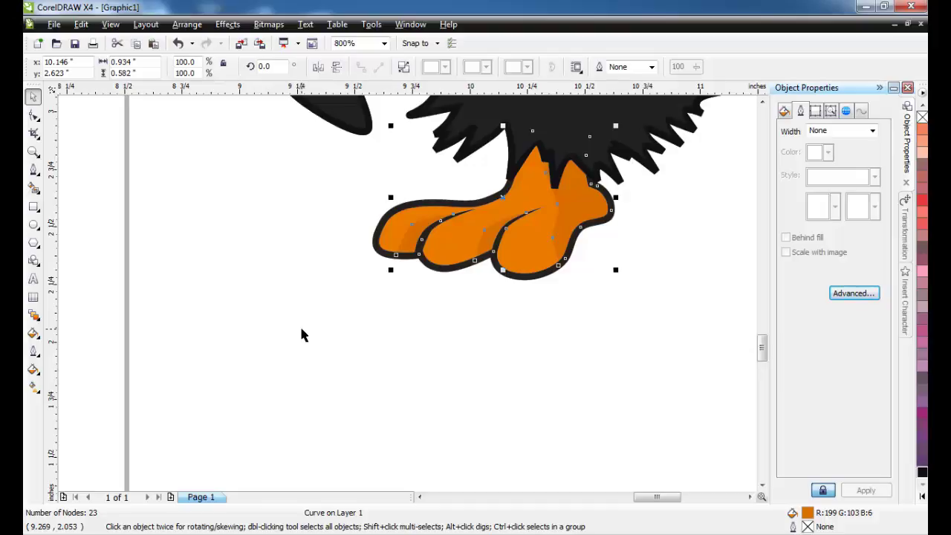
Draw a closed shading curve down the right foot's ankle, along its toe creases and around its outer left side, about 1.62 by 0.94 inches.
{"action": "scroll", "coordinate": [379, 298], "scroll_direction": "down", "scroll_amount": 2}
{"action": "scroll", "coordinate": [553, 278], "scroll_direction": "up", "scroll_amount": 2}
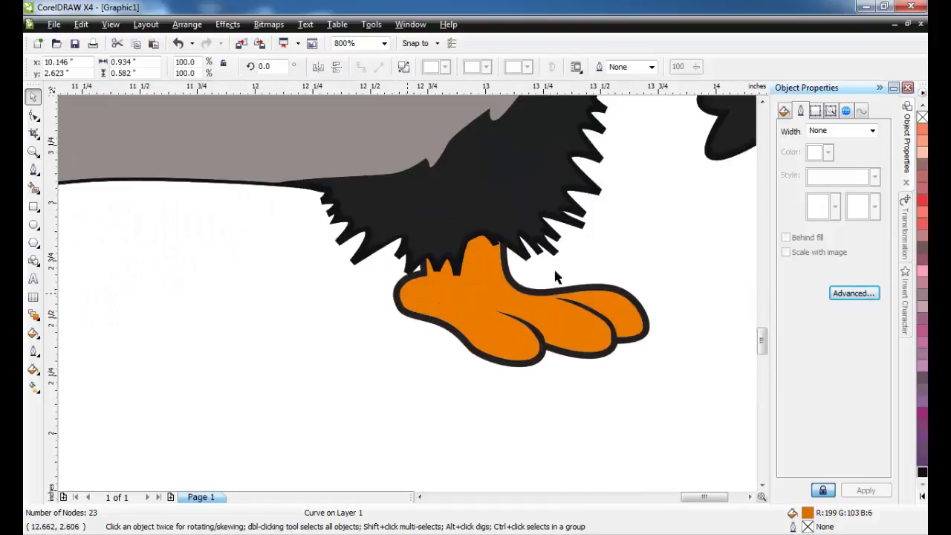
{"action": "left_click", "coordinate": [37, 172]}
{"action": "scroll", "coordinate": [471, 292], "scroll_direction": "down", "scroll_amount": 5}
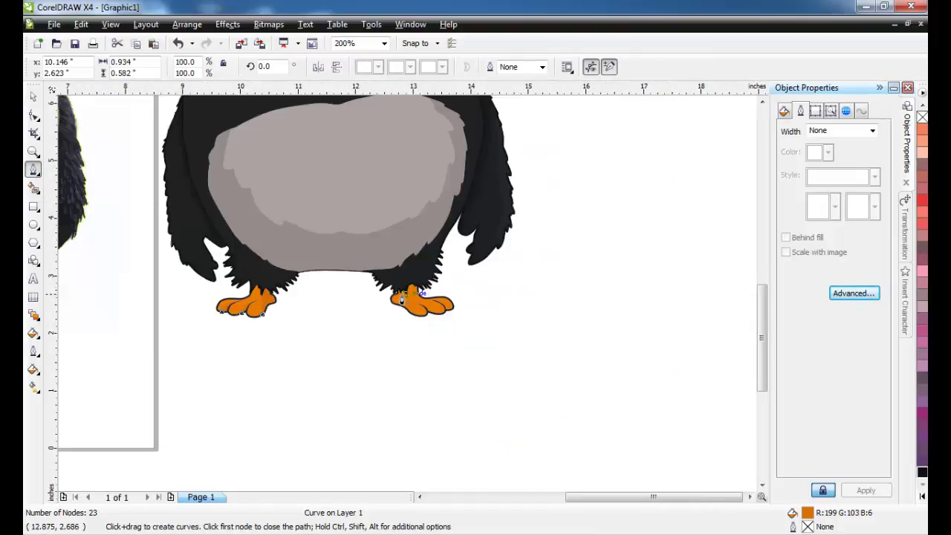
{"action": "scroll", "coordinate": [403, 297], "scroll_direction": "up", "scroll_amount": 4}
{"action": "left_click", "coordinate": [462, 196]}
{"action": "left_click_drag", "start_coordinate": [454, 346], "coordinate": [452, 366]}
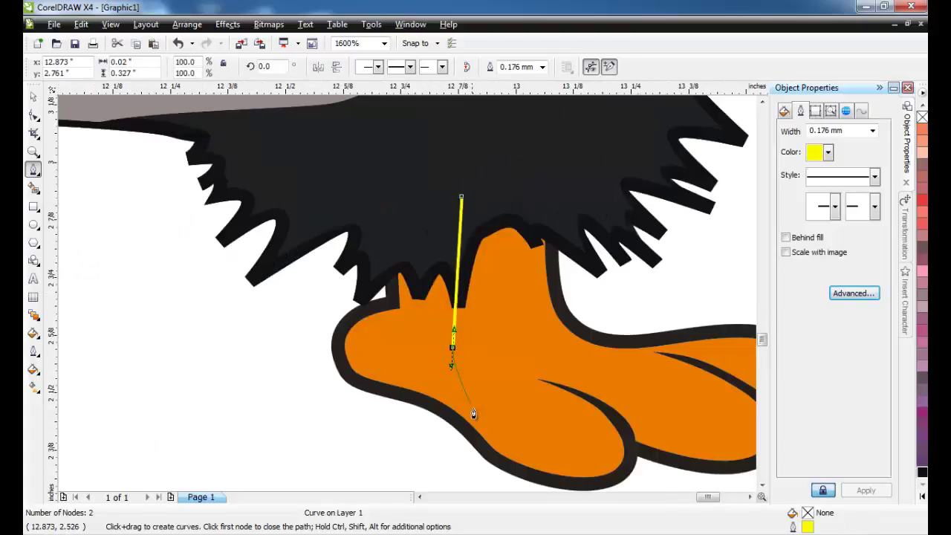
{"action": "mouse_move", "coordinate": [508, 440]}
{"action": "left_mouse_down"}
{"action": "mouse_move", "coordinate": [434, 305]}
{"action": "mouse_move", "coordinate": [449, 327]}
{"action": "left_mouse_up"}
{"action": "left_click_drag", "start_coordinate": [523, 381], "coordinate": [561, 327]}
{"action": "left_click", "coordinate": [556, 287]}
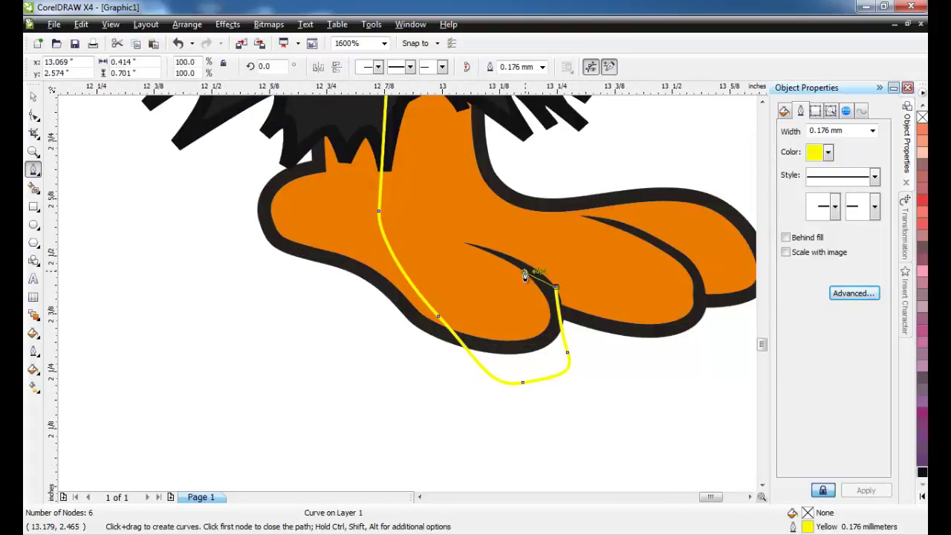
{"action": "scroll", "coordinate": [537, 289], "scroll_direction": "up", "scroll_amount": 1}
{"action": "key", "text": "ctrl+z"}
{"action": "left_click_drag", "start_coordinate": [434, 293], "coordinate": [401, 258]}
{"action": "left_click", "coordinate": [355, 232]}
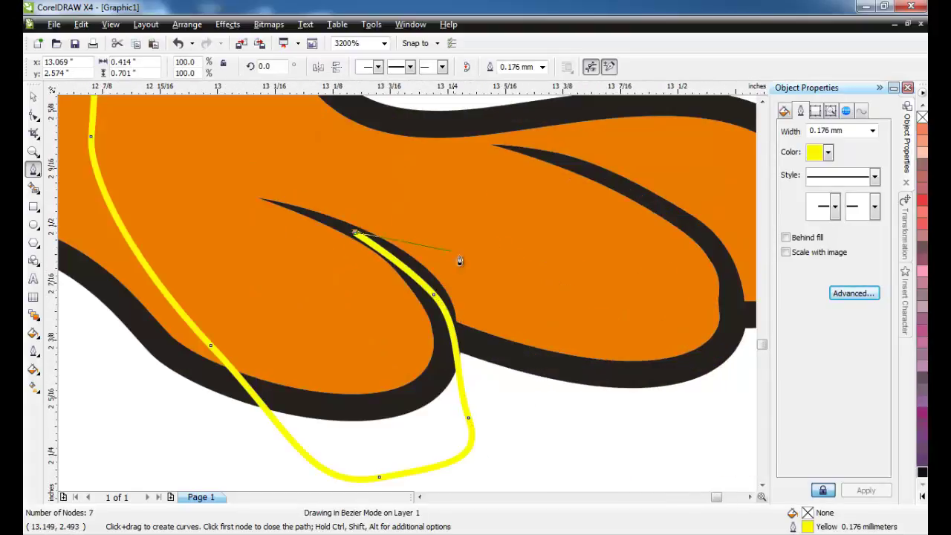
{"action": "left_click_drag", "start_coordinate": [490, 269], "coordinate": [543, 307]}
{"action": "scroll", "coordinate": [566, 333], "scroll_direction": "down", "scroll_amount": 1}
{"action": "left_click_drag", "start_coordinate": [451, 358], "coordinate": [496, 356]}
{"action": "left_click", "coordinate": [506, 333]}
{"action": "left_click_drag", "start_coordinate": [490, 286], "coordinate": [471, 240]}
{"action": "scroll", "coordinate": [409, 297], "scroll_direction": "up", "scroll_amount": 1}
{"action": "left_click_drag", "start_coordinate": [429, 275], "coordinate": [335, 220]}
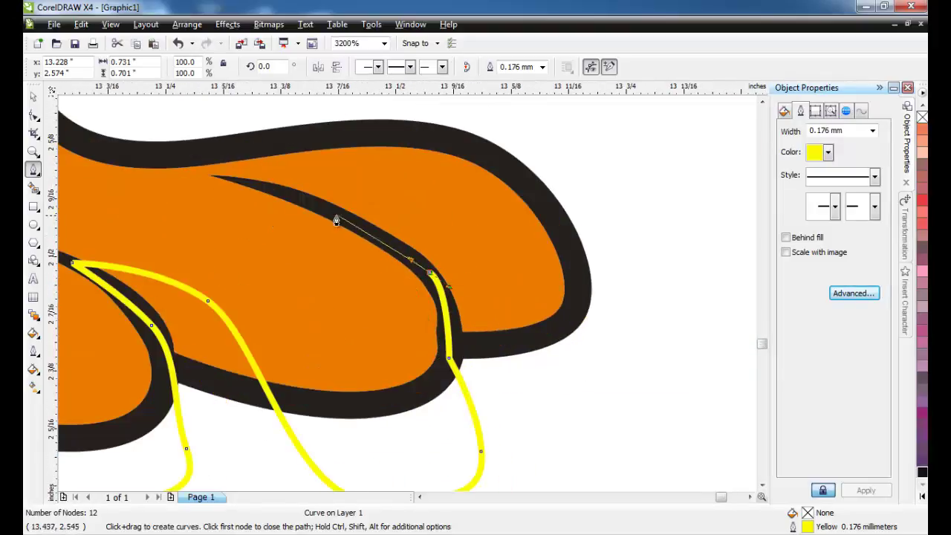
{"action": "left_click", "coordinate": [337, 218]}
{"action": "left_click_drag", "start_coordinate": [497, 257], "coordinate": [548, 294]}
{"action": "scroll", "coordinate": [610, 437], "scroll_direction": "down", "scroll_amount": 1}
{"action": "left_click_drag", "start_coordinate": [403, 268], "coordinate": [408, 283]}
{"action": "scroll", "coordinate": [407, 298], "scroll_direction": "down", "scroll_amount": 1}
{"action": "left_click_drag", "start_coordinate": [407, 340], "coordinate": [319, 367]}
{"action": "left_click_drag", "start_coordinate": [150, 320], "coordinate": [102, 277]}
{"action": "left_click_drag", "start_coordinate": [83, 214], "coordinate": [115, 171]}
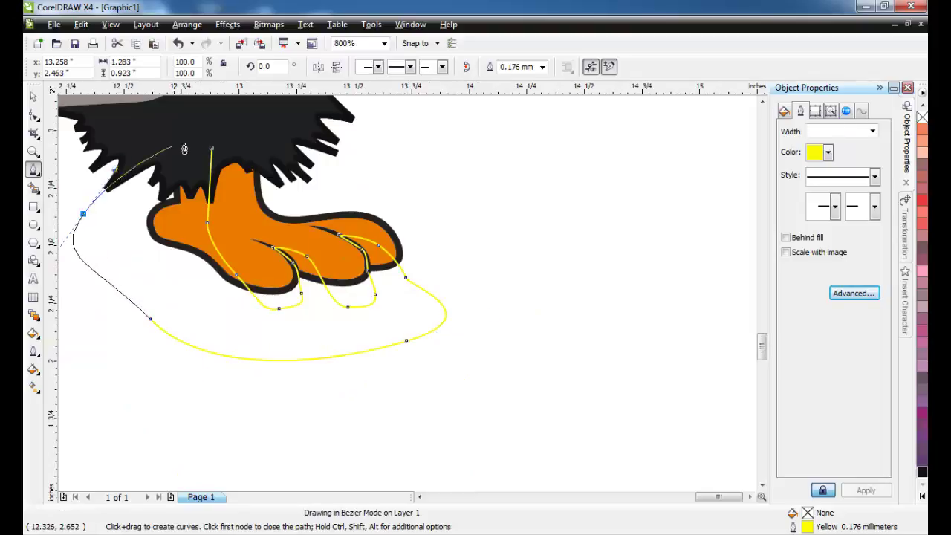
{"action": "left_click_drag", "start_coordinate": [184, 148], "coordinate": [186, 148]}
{"action": "left_click", "coordinate": [211, 148]}
Intersect the closed curve with the orange right foot and delete the yellow drawn curve.
{"action": "key", "text": "space"}
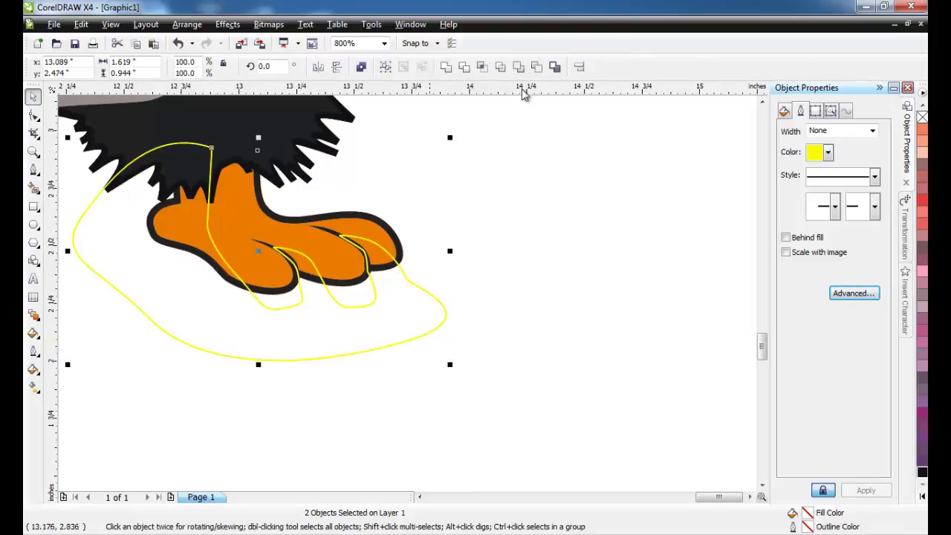
{"action": "left_click", "coordinate": [482, 67]}
{"action": "left_click", "coordinate": [496, 232]}
{"action": "left_click", "coordinate": [414, 313]}
{"action": "key", "text": "Delete"}
Try to color the right foot's intersected shading shape with the Paintbucket tool and undo the fill.
{"action": "left_click", "coordinate": [33, 333]}
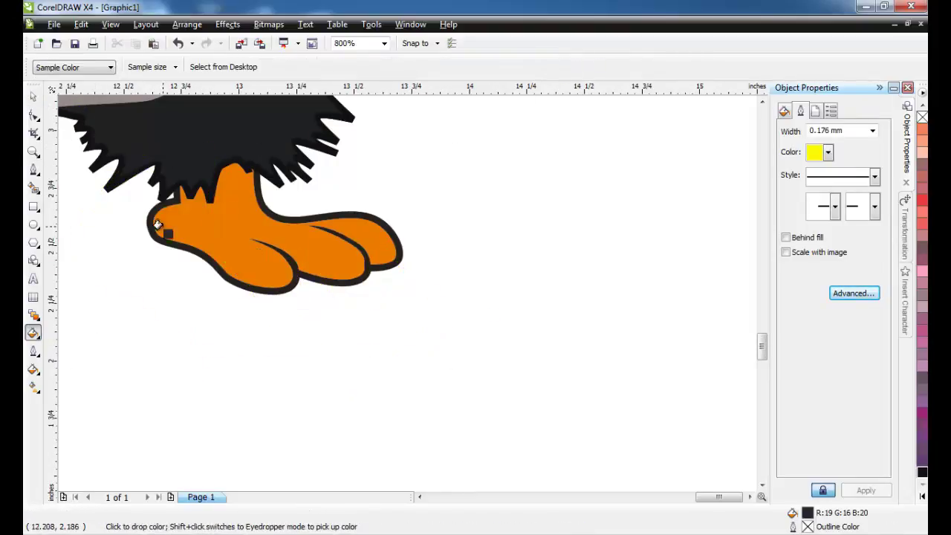
{"action": "left_click", "coordinate": [158, 223]}
{"action": "scroll", "coordinate": [163, 224], "scroll_direction": "up", "scroll_amount": 1}
{"action": "key", "text": "ctrl+z"}
Sample the left foot's darker orange shading, RGB 199, 103, 6, and fill the right foot's intersected shading shape with it.
{"action": "scroll", "coordinate": [199, 307], "scroll_direction": "down", "scroll_amount": 2}
{"action": "scroll", "coordinate": [404, 288], "scroll_direction": "up", "scroll_amount": 1}
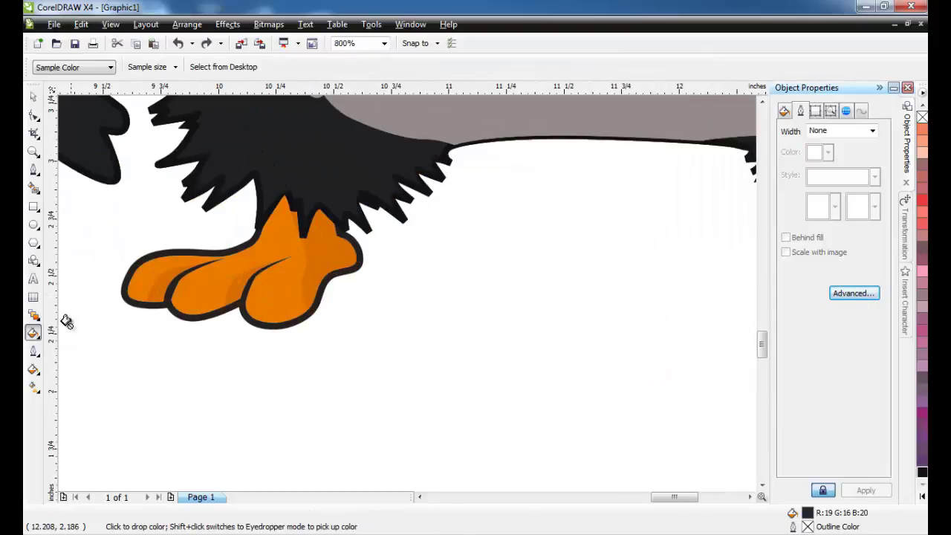
{"action": "left_click", "coordinate": [34, 334]}
{"action": "left_click_drag", "start_coordinate": [26, 343], "coordinate": [81, 354]}
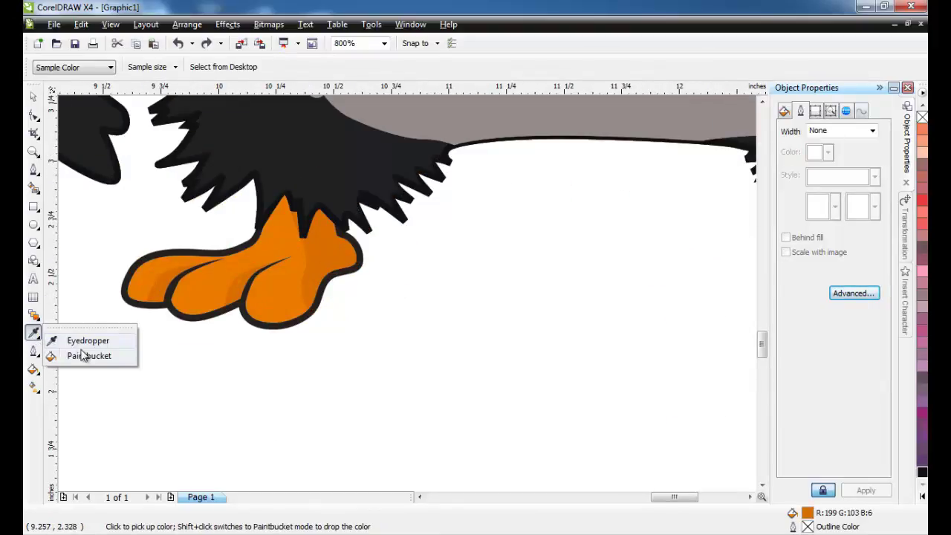
{"action": "scroll", "coordinate": [435, 290], "scroll_direction": "down", "scroll_amount": 3}
{"action": "scroll", "coordinate": [395, 263], "scroll_direction": "up", "scroll_amount": 4}
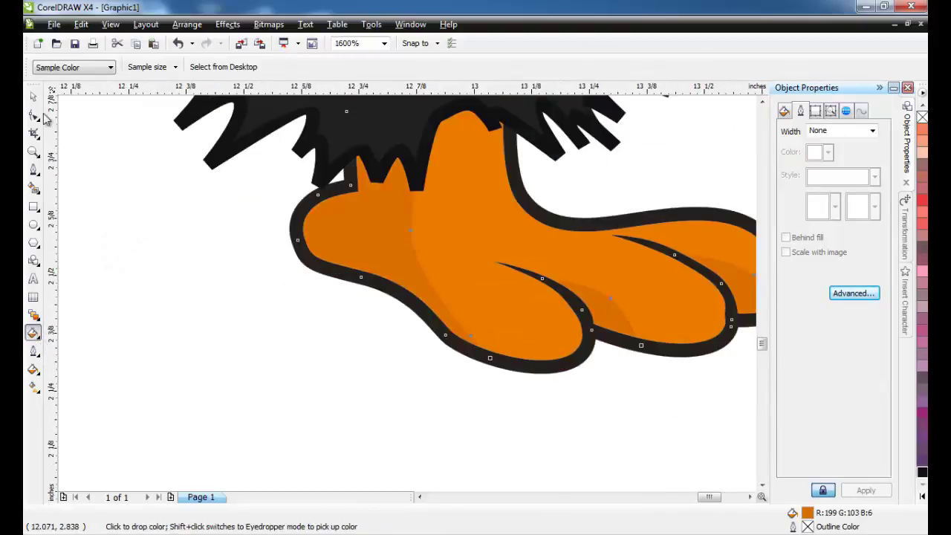
Recolor the outer outline shapes of both feet with the 100C100M100Y100K black fill.
{"action": "left_click", "coordinate": [34, 97]}
{"action": "left_click", "coordinate": [284, 244]}
{"action": "left_click", "coordinate": [297, 221]}
{"action": "scroll", "coordinate": [251, 230], "scroll_direction": "down", "scroll_amount": 2}
{"action": "scroll", "coordinate": [216, 294], "scroll_direction": "up", "scroll_amount": 3}
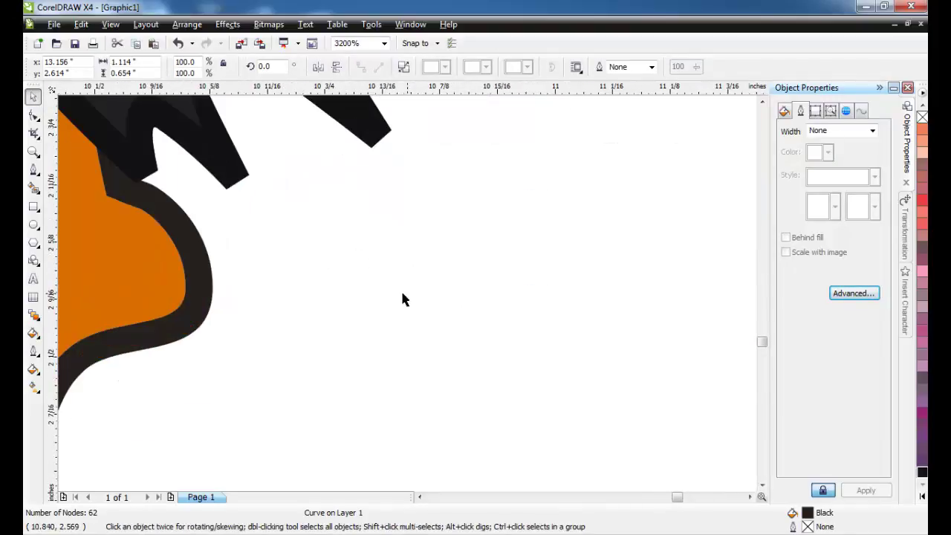
{"action": "left_click", "coordinate": [206, 274], "text": "shift"}
{"action": "left_click", "coordinate": [922, 472]}
{"action": "left_click", "coordinate": [375, 357]}
{"action": "scroll", "coordinate": [185, 349], "scroll_direction": "down", "scroll_amount": 2}
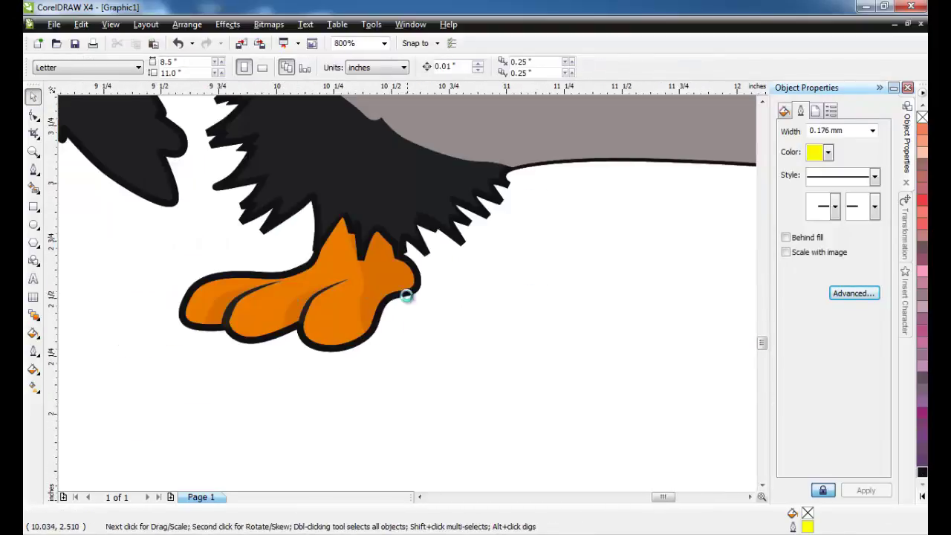
Fill the two toe crease shapes on each foot with the 100C100M100Y100K black.
{"action": "scroll", "coordinate": [280, 293], "scroll_direction": "up", "scroll_amount": 2}
{"action": "left_click", "coordinate": [491, 352]}
{"action": "left_click", "coordinate": [200, 339], "text": "shift"}
{"action": "left_click", "coordinate": [922, 472]}
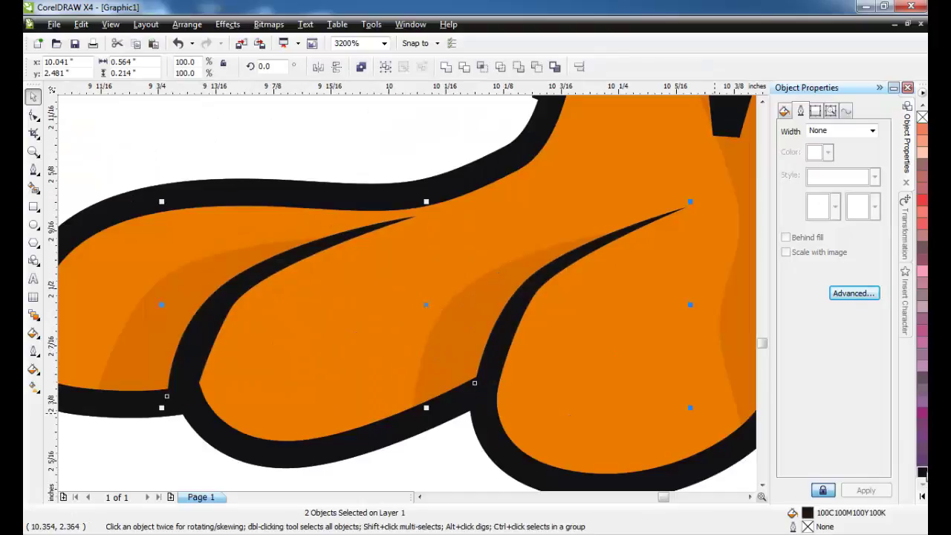
{"action": "scroll", "coordinate": [385, 285], "scroll_direction": "down", "scroll_amount": 3}
{"action": "scroll", "coordinate": [461, 299], "scroll_direction": "up", "scroll_amount": 3}
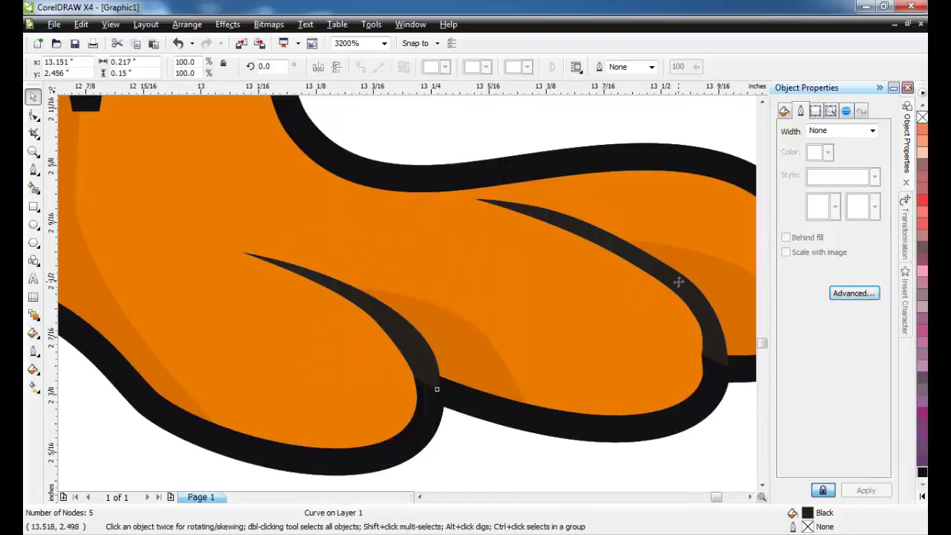
{"action": "left_click", "coordinate": [922, 472]}
{"action": "scroll", "coordinate": [405, 293], "scroll_direction": "down", "scroll_amount": 4}
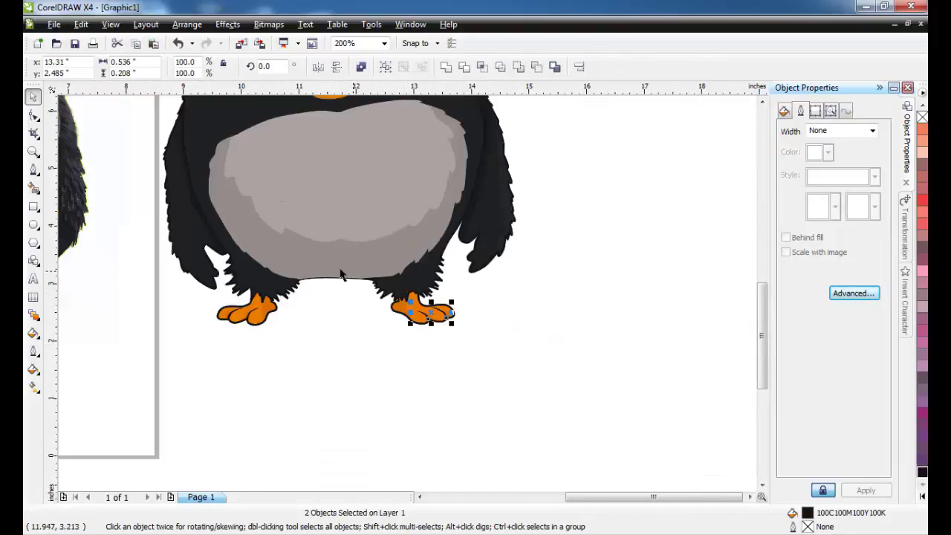
Group all objects of the vector bird, move the group farther right and slightly up from the page, and deselect it.
{"action": "scroll", "coordinate": [405, 290], "scroll_direction": "up", "scroll_amount": 1}
{"action": "scroll", "coordinate": [408, 297], "scroll_direction": "down", "scroll_amount": 2}
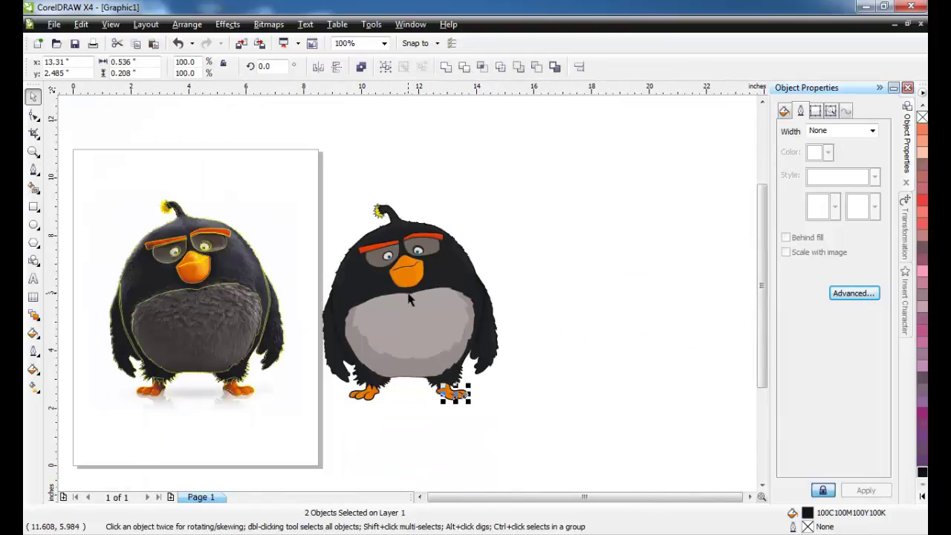
{"action": "left_click_drag", "start_coordinate": [541, 420], "coordinate": [299, 154]}
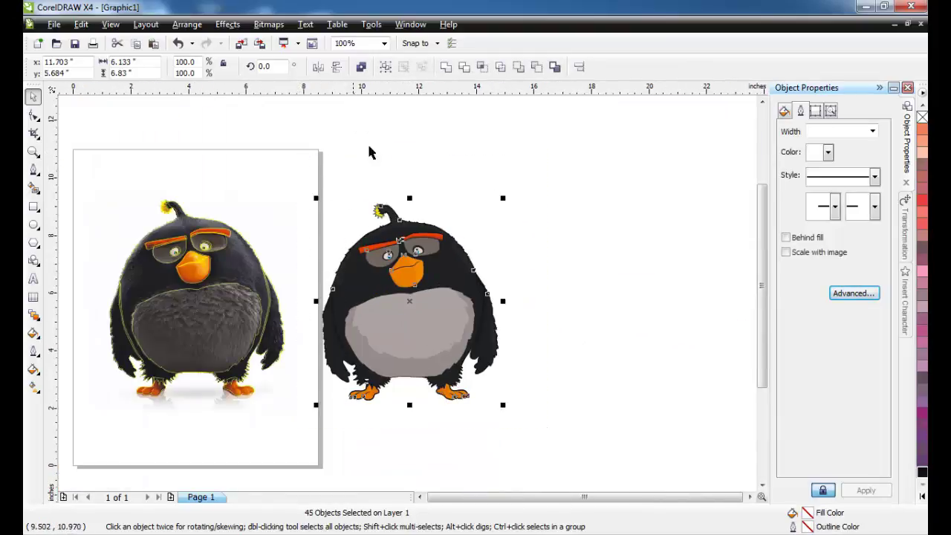
{"action": "left_click", "coordinate": [384, 67]}
{"action": "left_click_drag", "start_coordinate": [463, 298], "coordinate": [499, 288]}
{"action": "left_click", "coordinate": [240, 213]}
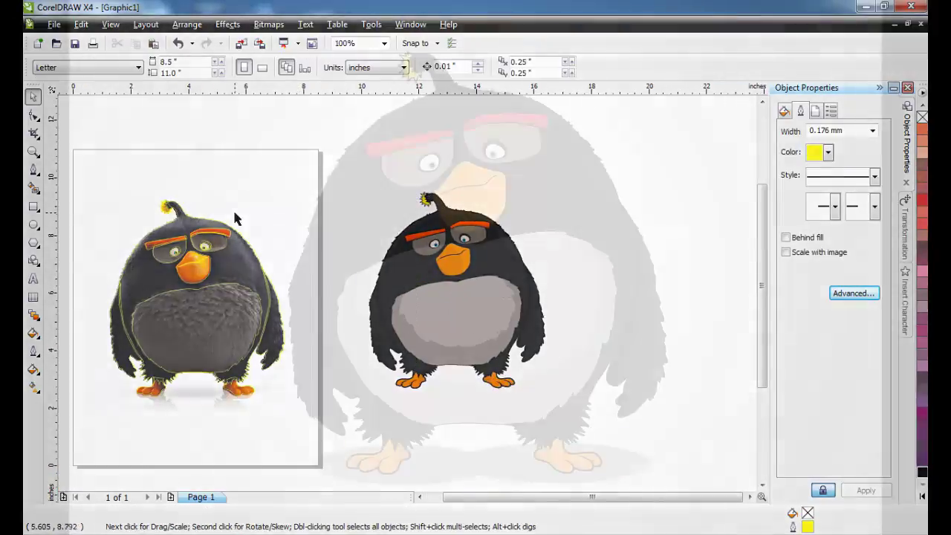